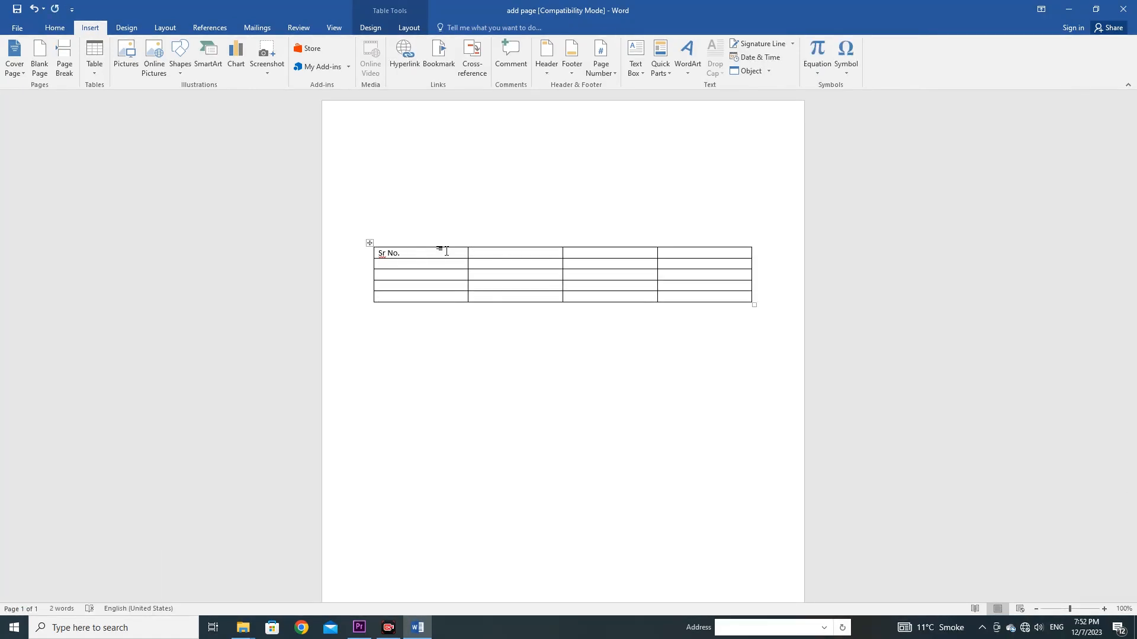
# Fill the table with Company, Product, Price and rows 1. Apple Iphone 15 3000, 2. Oppo Reno 10 2500, 3. Samsung S23 2000, 4. Vevo V29 1500.
pyautogui.write('Company\tProduct\tPrice\t1.\tApple\tIphone 15\t3000\t2.\tOppo\tReno 10\t2500\t3.\tSamsung\tS23\t2000\t4.\tVevo\tV29\t15000')
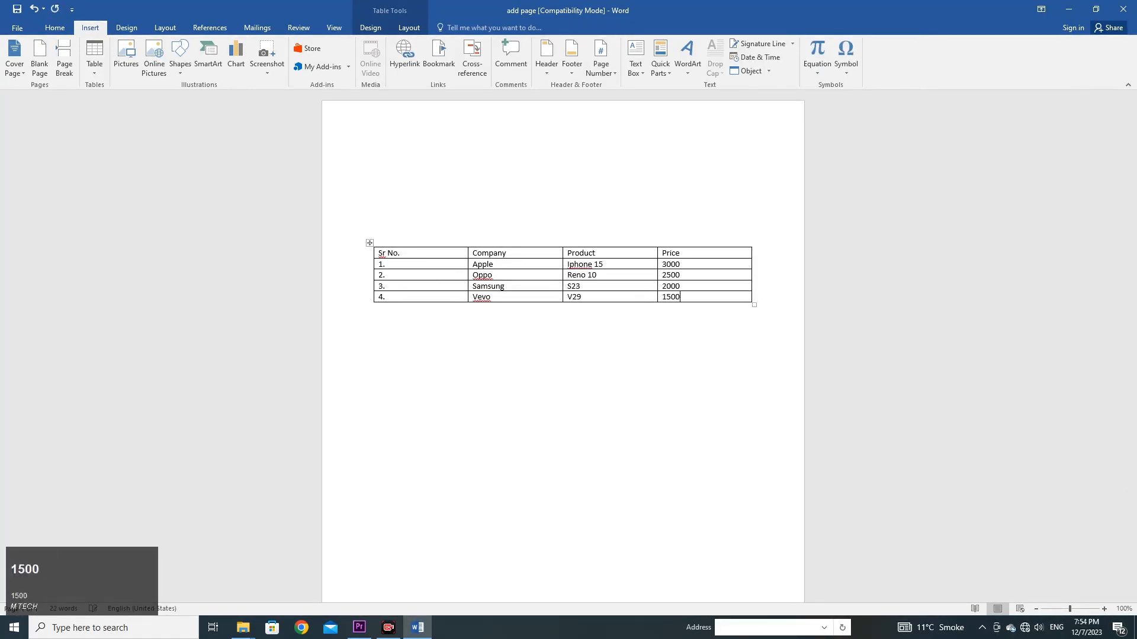
# Apply a coloured grid table style to the whole table and switch on its Total Row option.
pyautogui.click(369, 243)
pyautogui.click(370, 27)
pyautogui.click(730, 69)
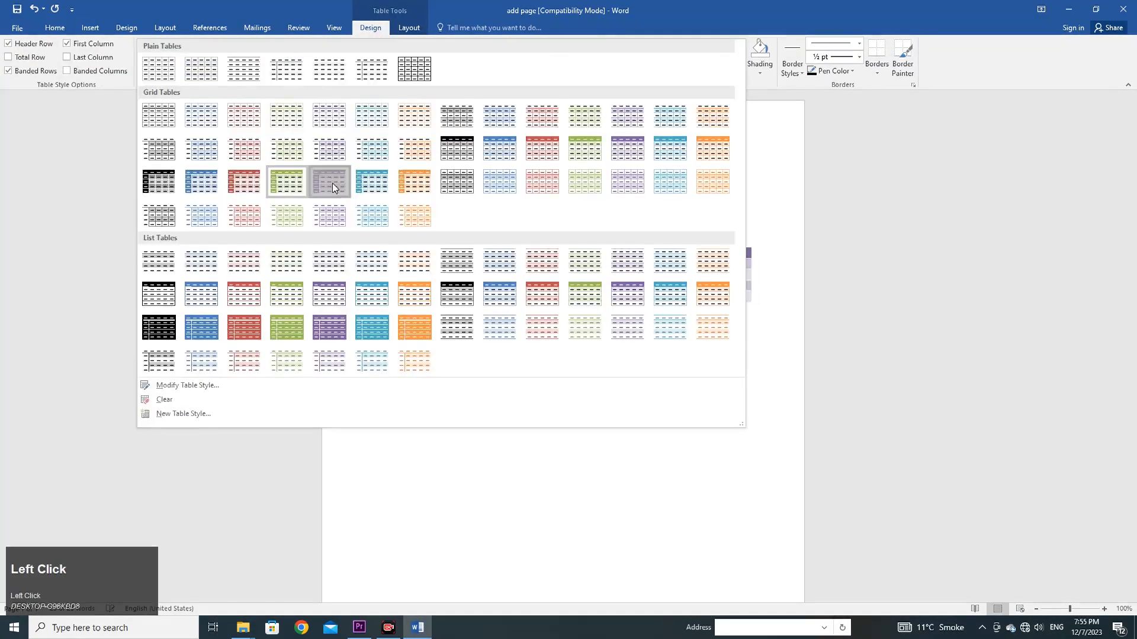
pyautogui.click(254, 203)
pyautogui.click(8, 57)
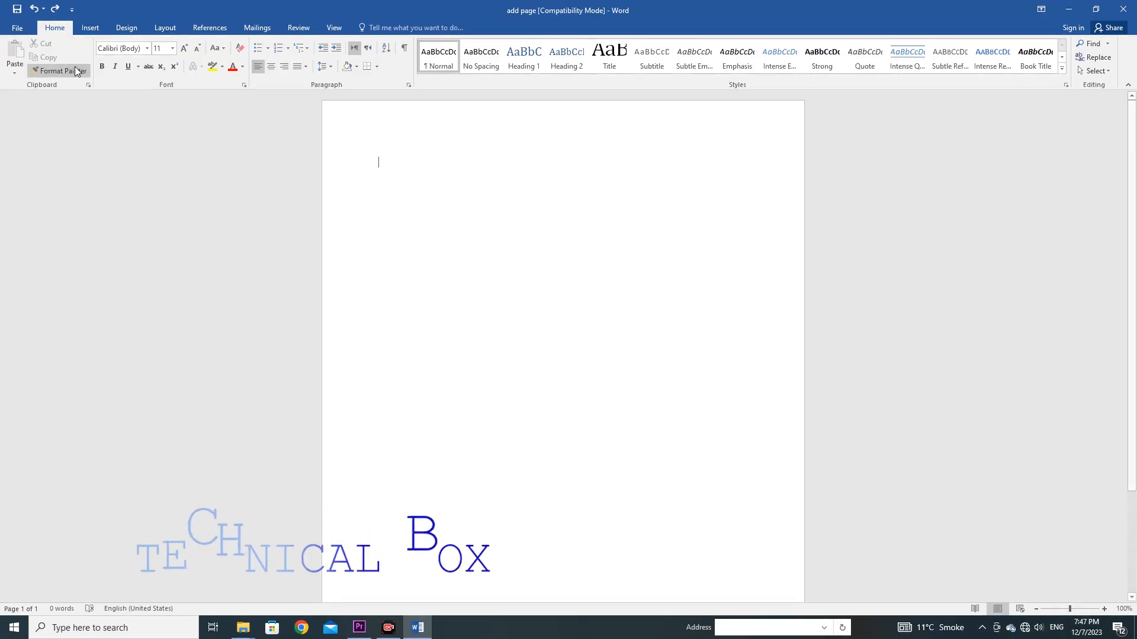
# Insert a table of 4 columns and 5 rows using the size grid, and undo the insertion.
pyautogui.click(87, 30)
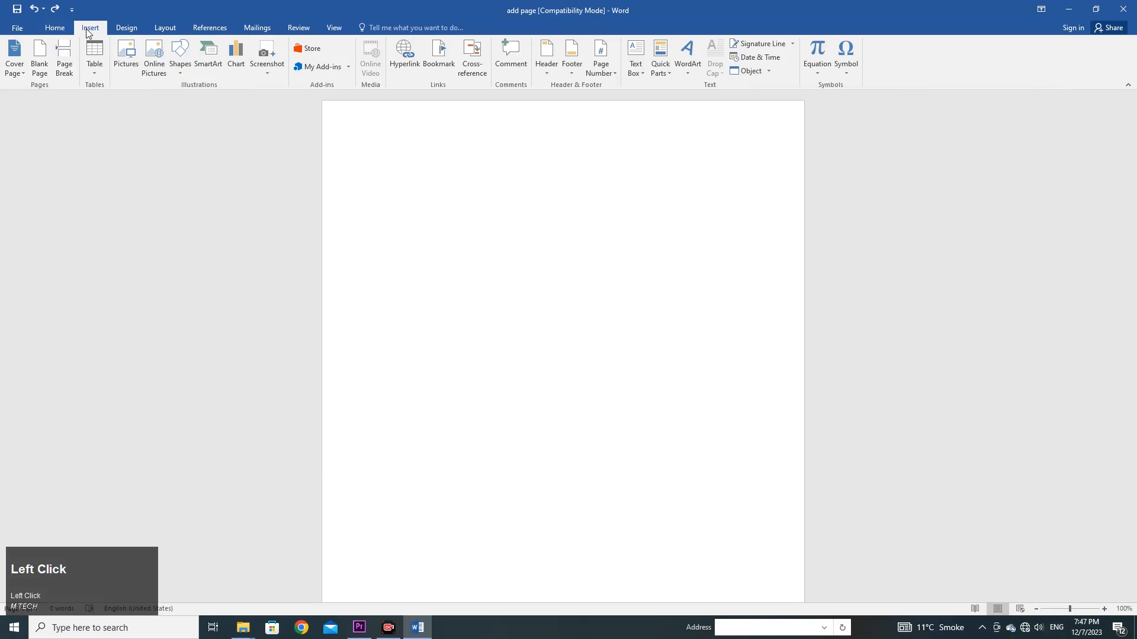
pyautogui.click(95, 74)
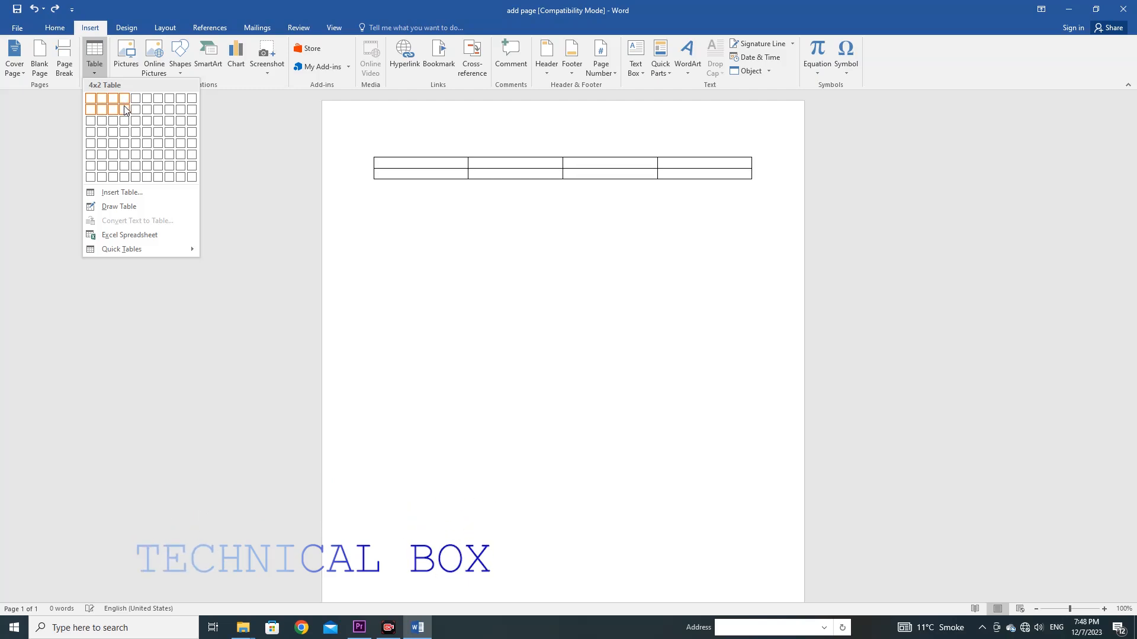
pyautogui.click(126, 143)
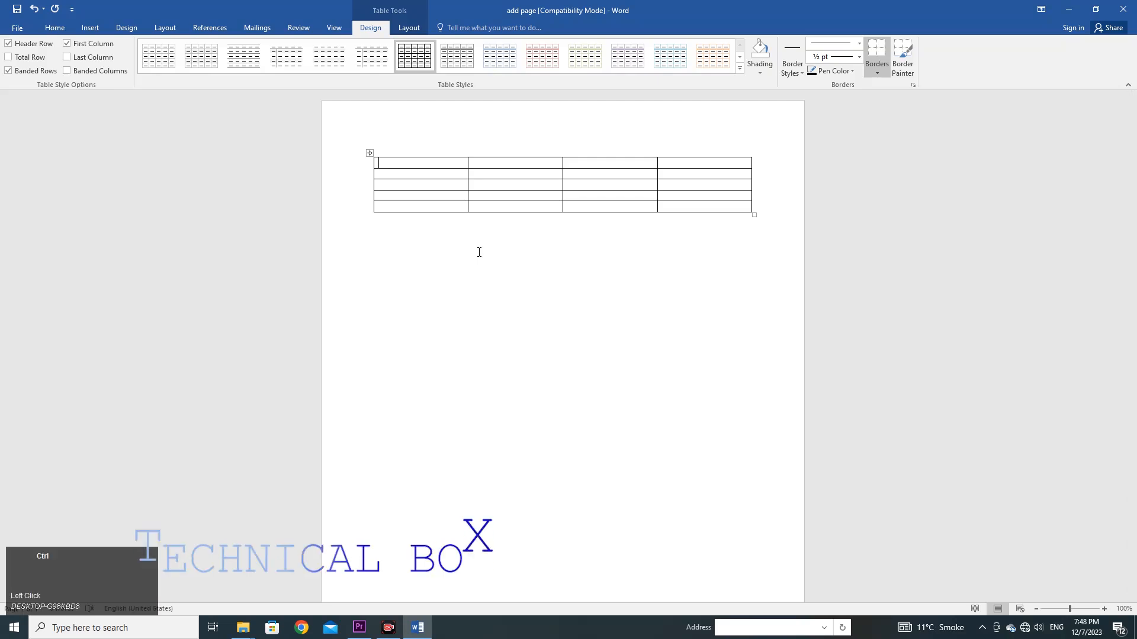
pyautogui.hotkey('ctrl', 'z')
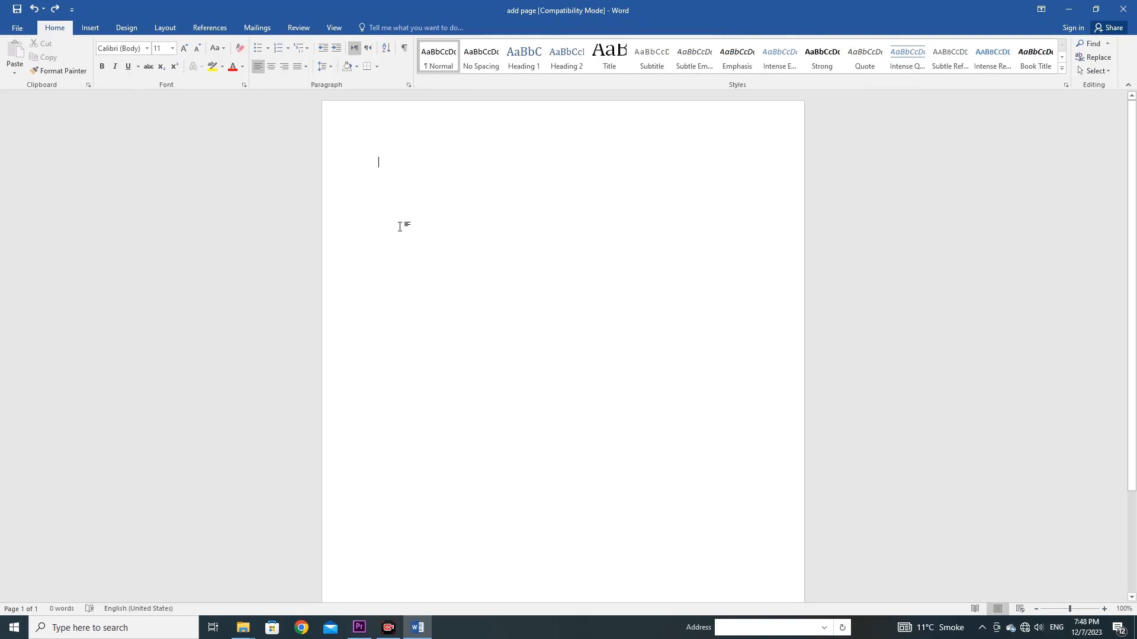
# Insert a table with the Insert Table dialog, setting 4 columns and 5 rows.
pyautogui.click(86, 33)
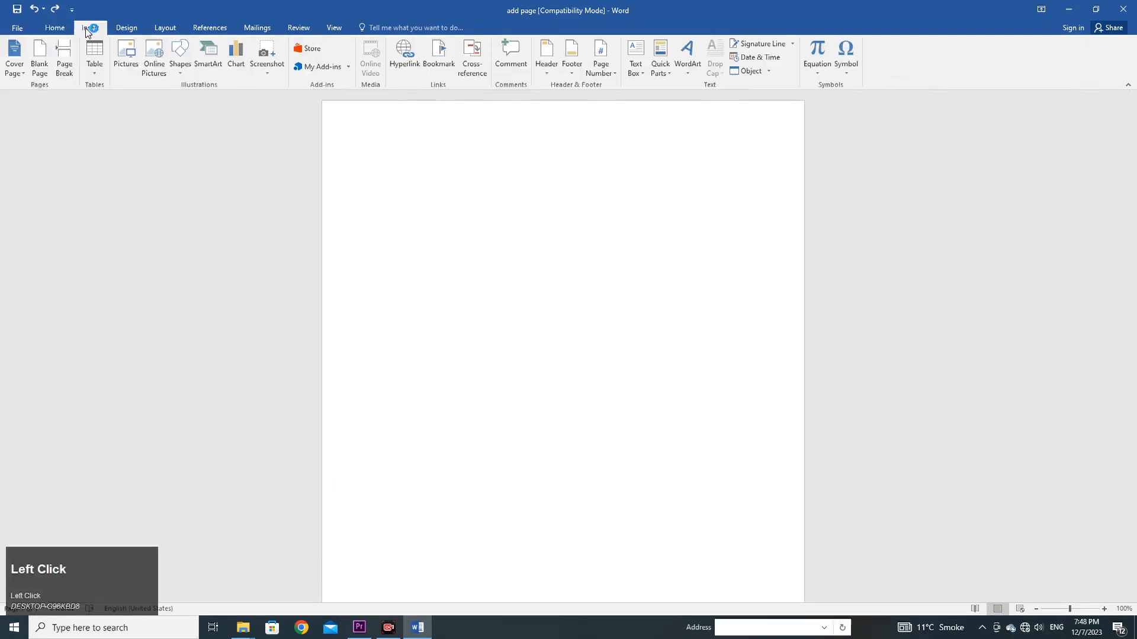
pyautogui.click(97, 73)
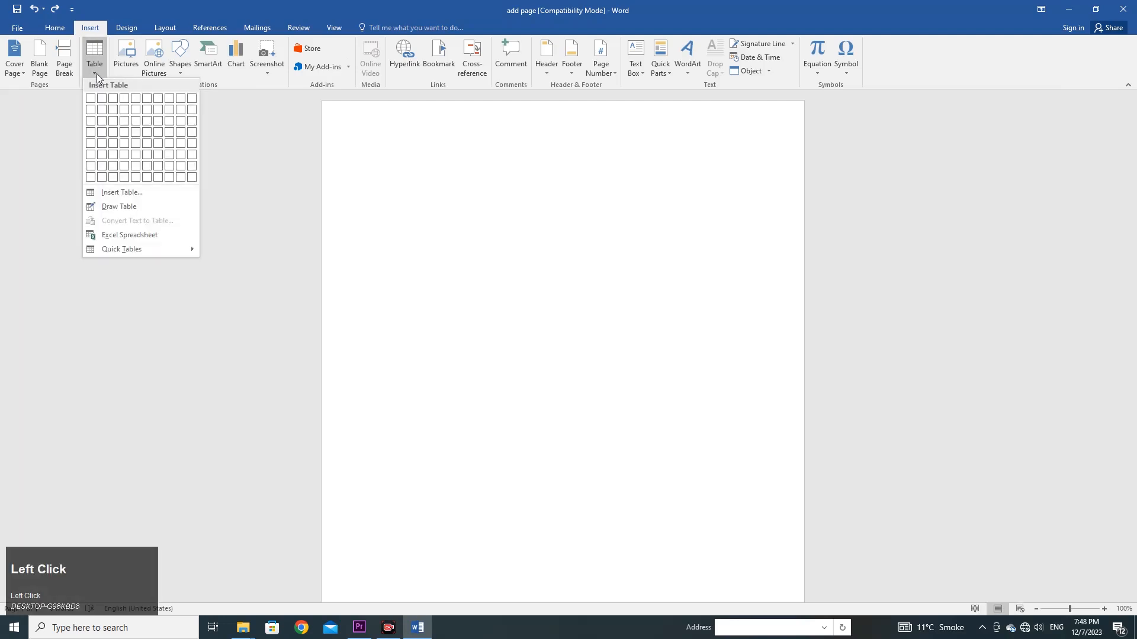
pyautogui.click(130, 193)
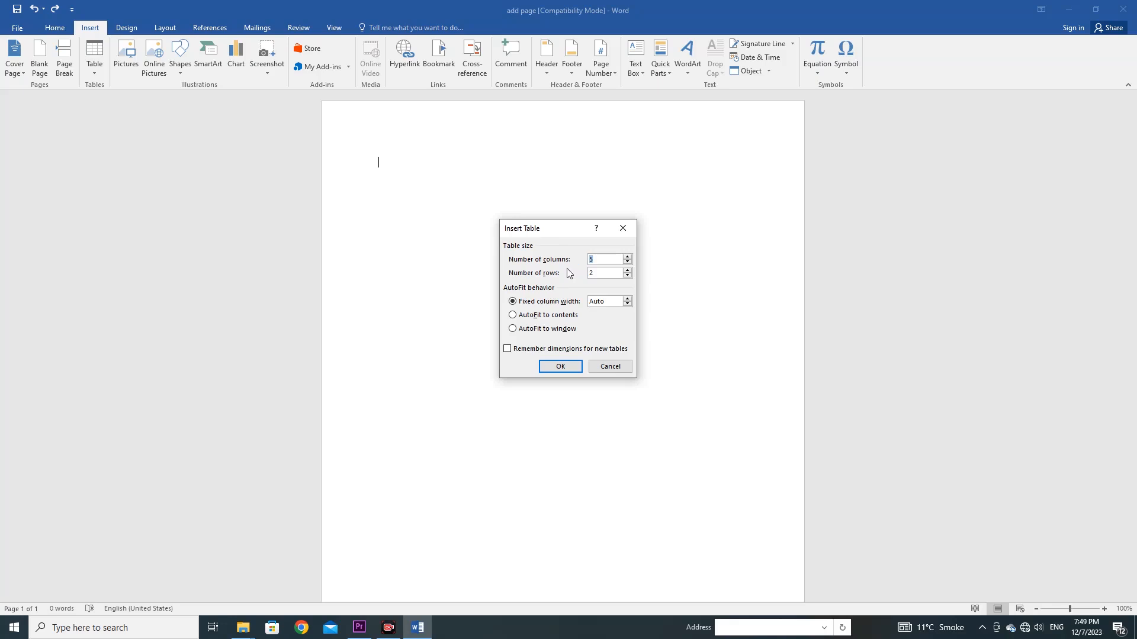
pyautogui.click(627, 263)
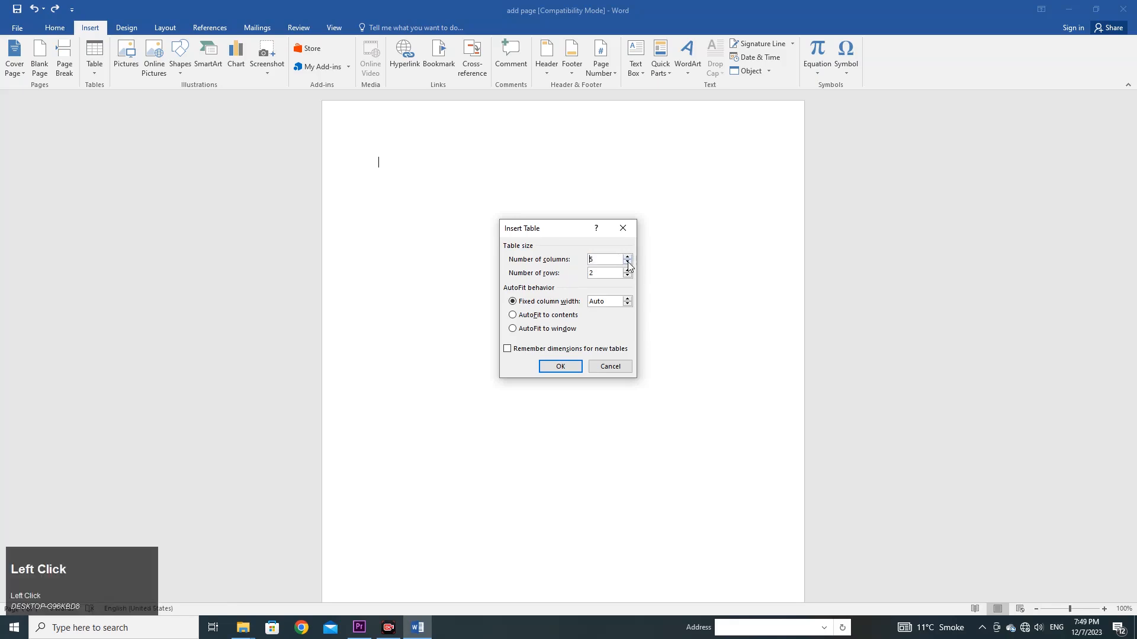
pyautogui.click(628, 257)
pyautogui.click(628, 263)
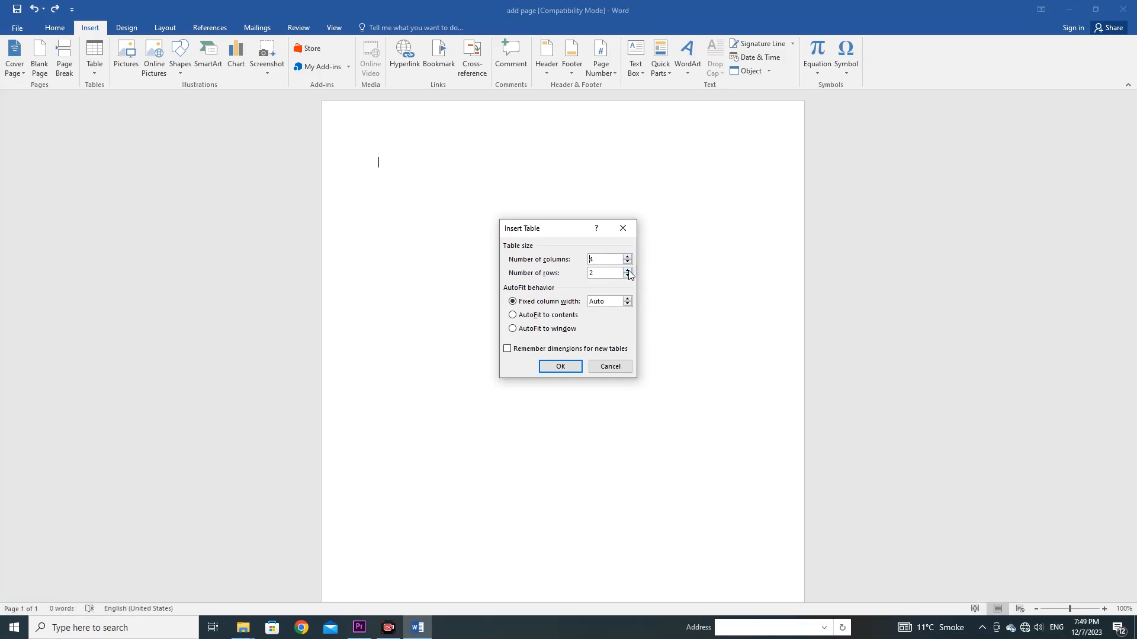
pyautogui.click(628, 270)
pyautogui.click(628, 270)
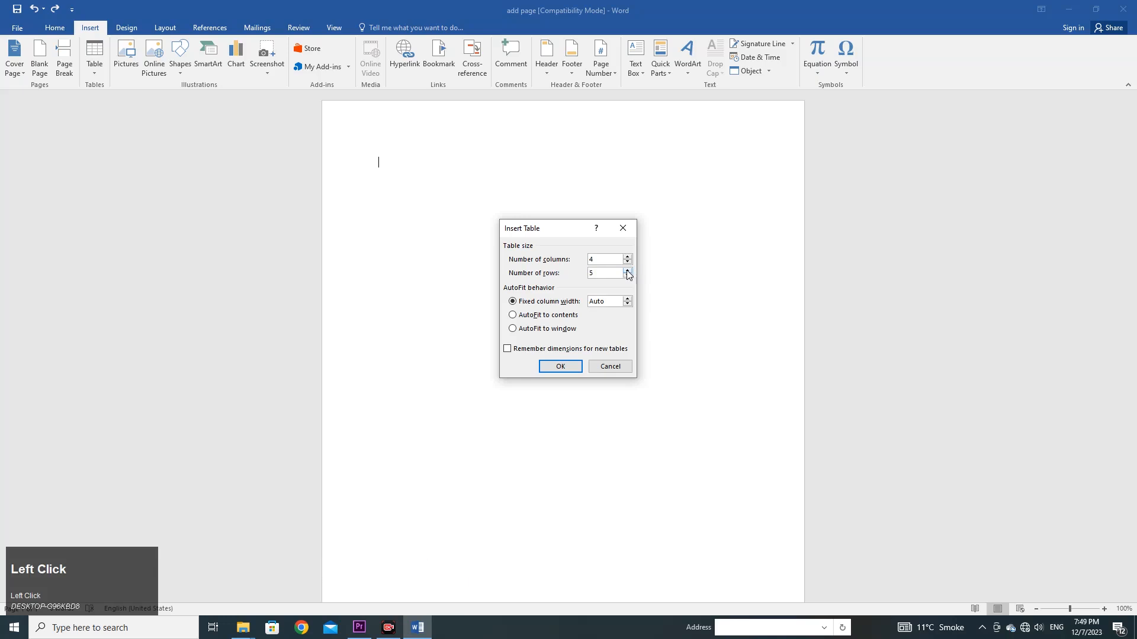
pyautogui.click(559, 368)
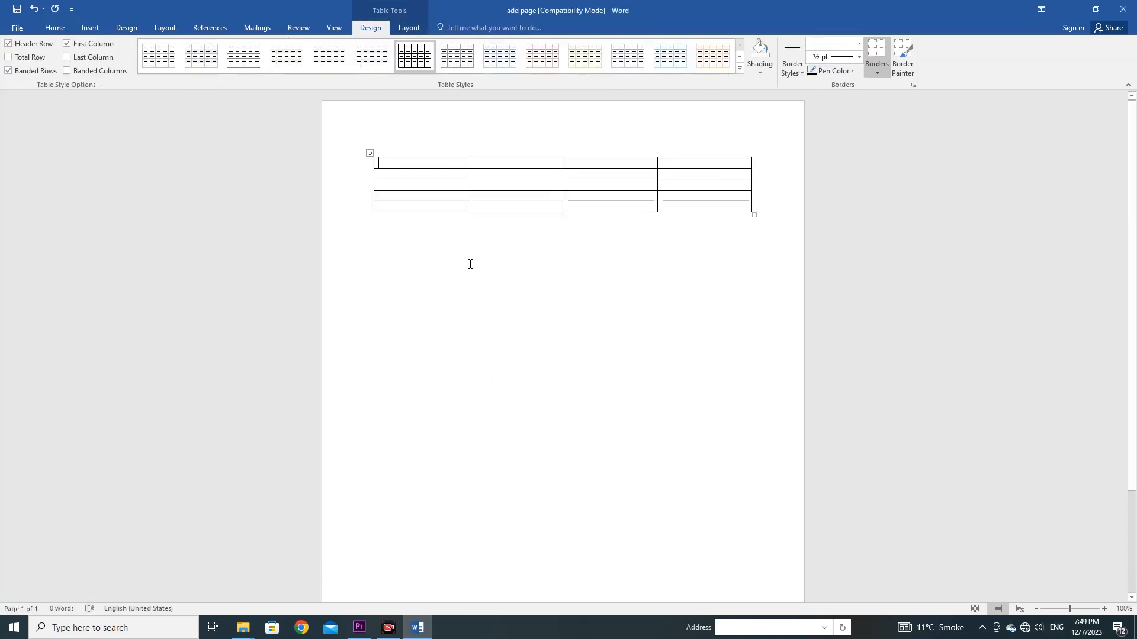
pyautogui.click(413, 241)
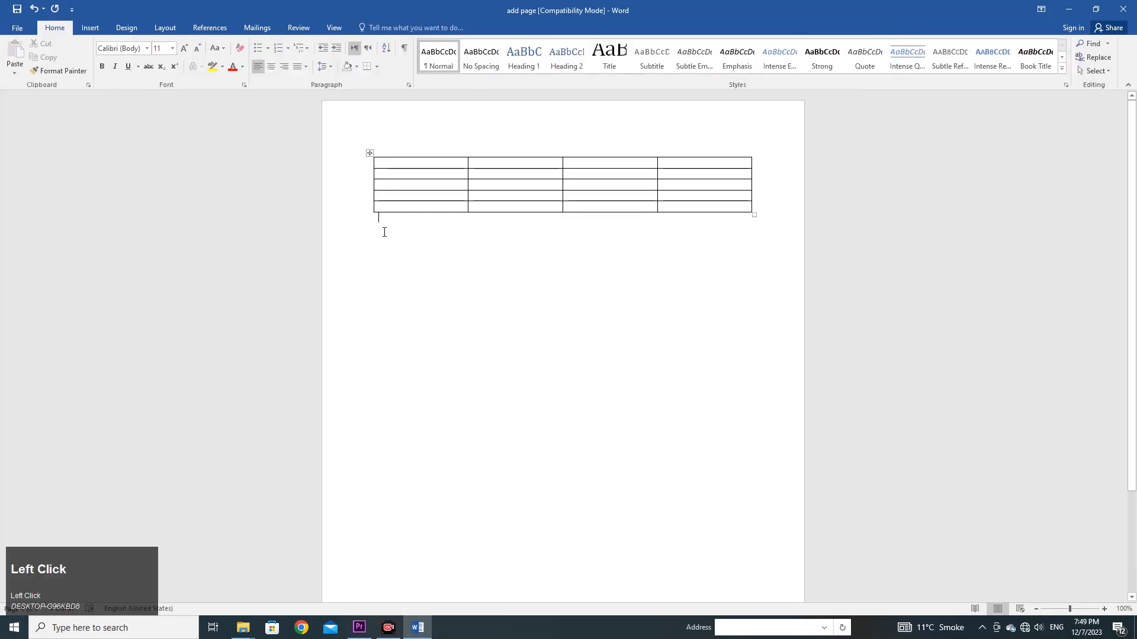
pyautogui.click(97, 28)
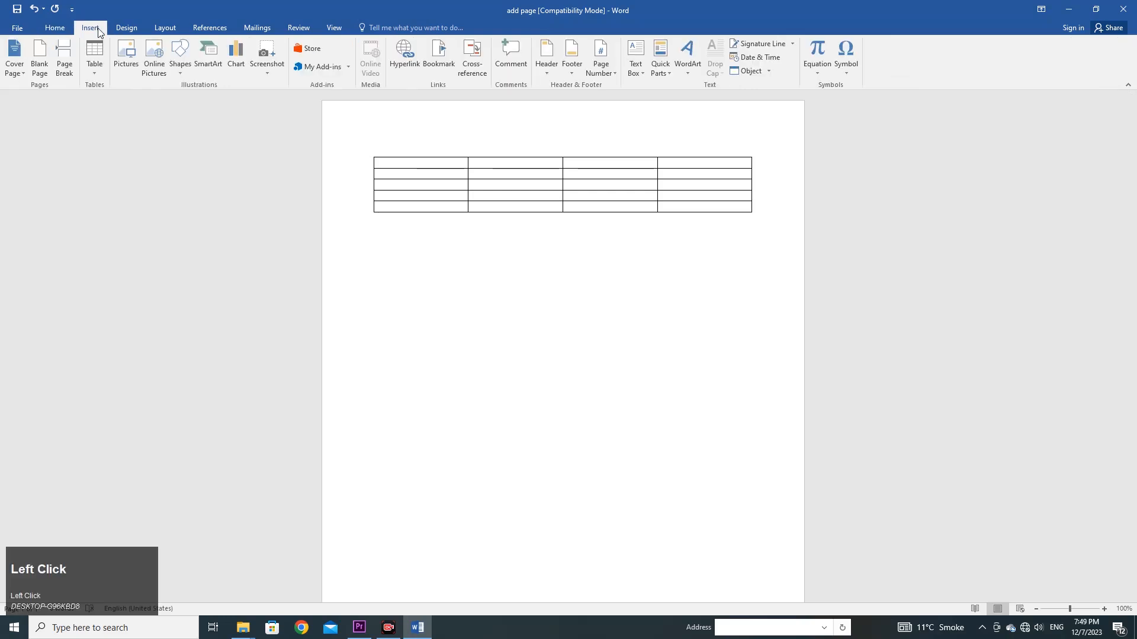
pyautogui.click(97, 72)
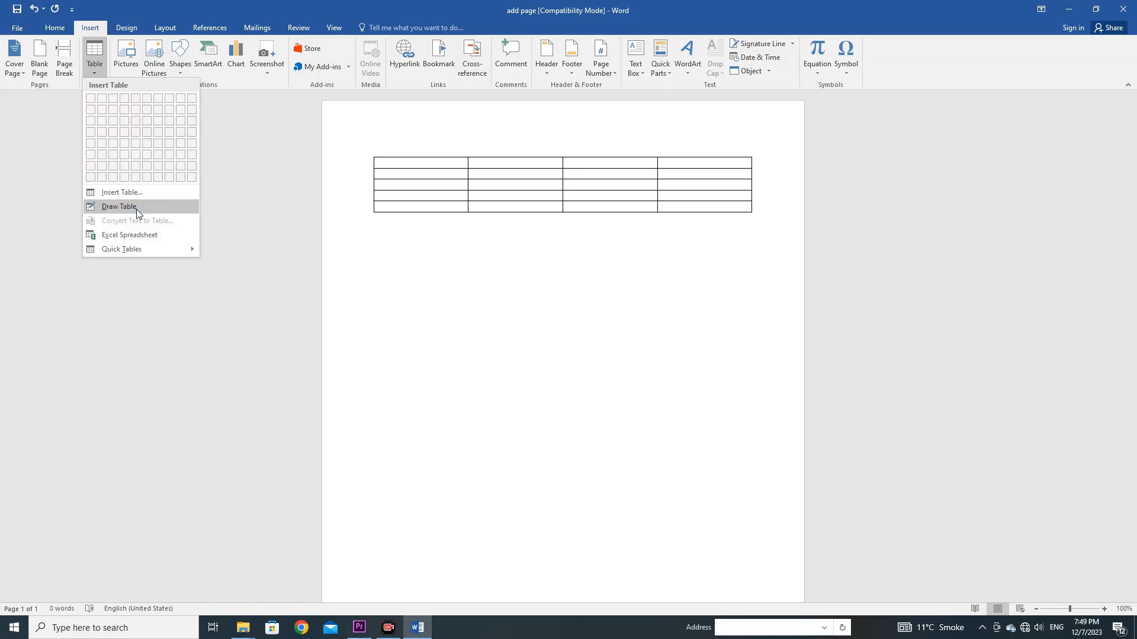
pyautogui.click(412, 178)
# Move the empty table further down the page and place the cursor in its first cell.
pyautogui.moveTo(369, 153); pyautogui.dragTo(368, 222)
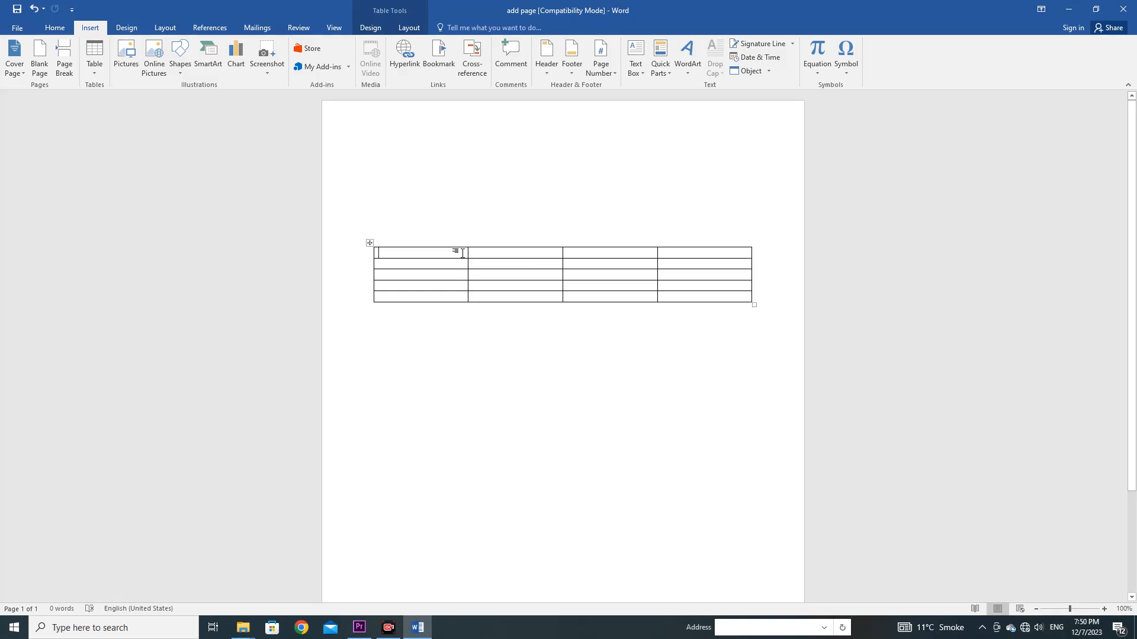
pyautogui.click(422, 253)
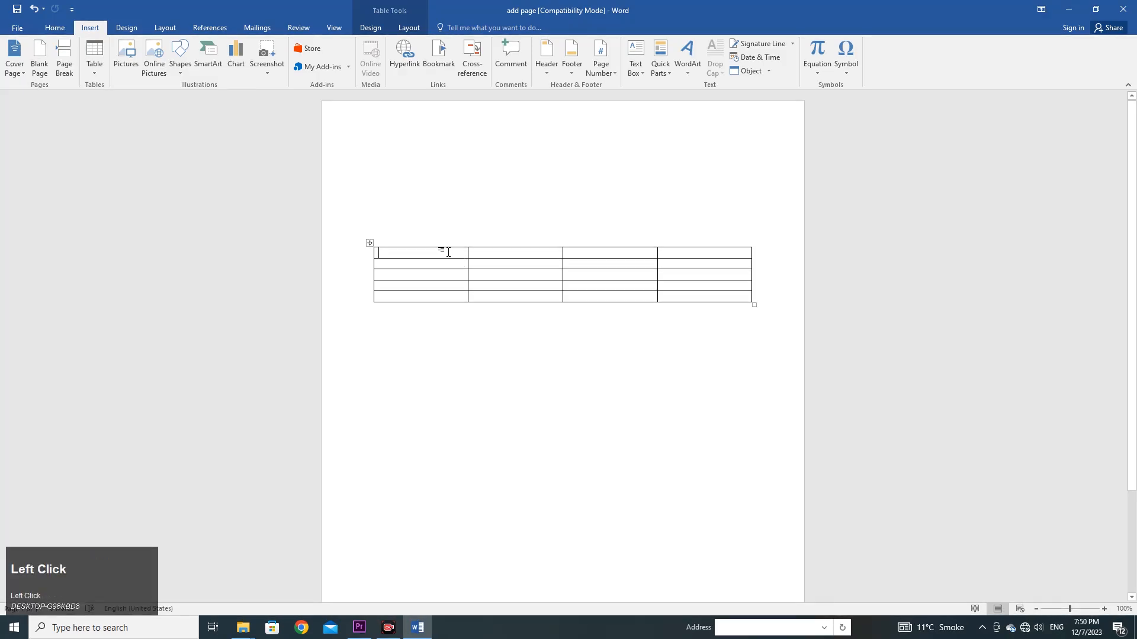
# Highlight the table's rows across all four columns, from the first row down to the last.
pyautogui.moveTo(438, 252); pyautogui.dragTo(665, 252)
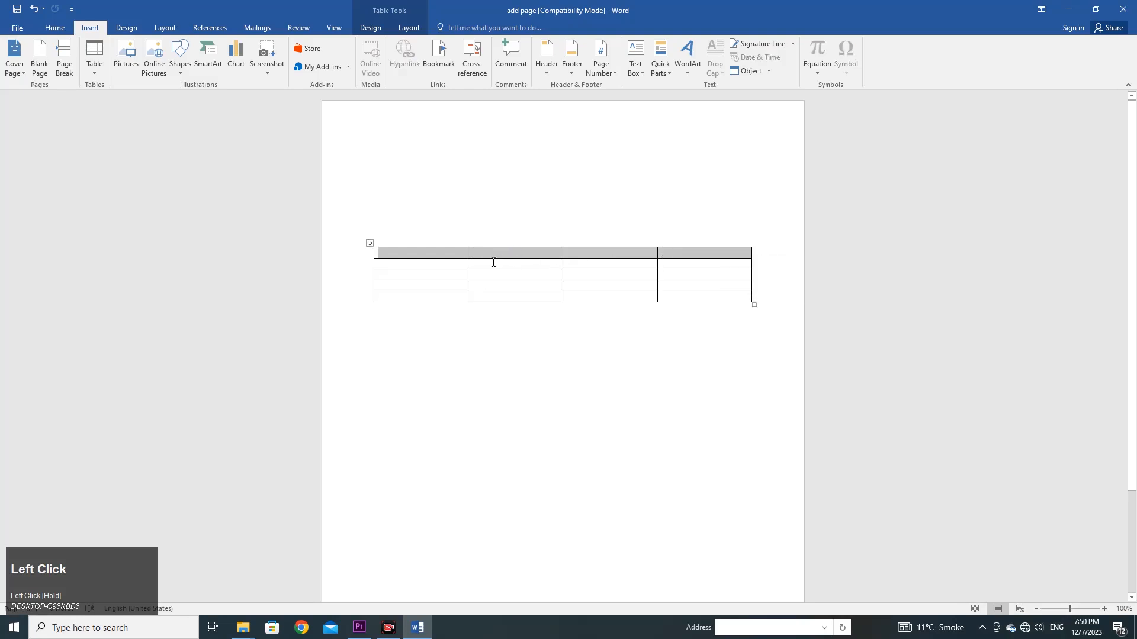
pyautogui.click(437, 254)
pyautogui.moveTo(437, 254); pyautogui.dragTo(707, 258)
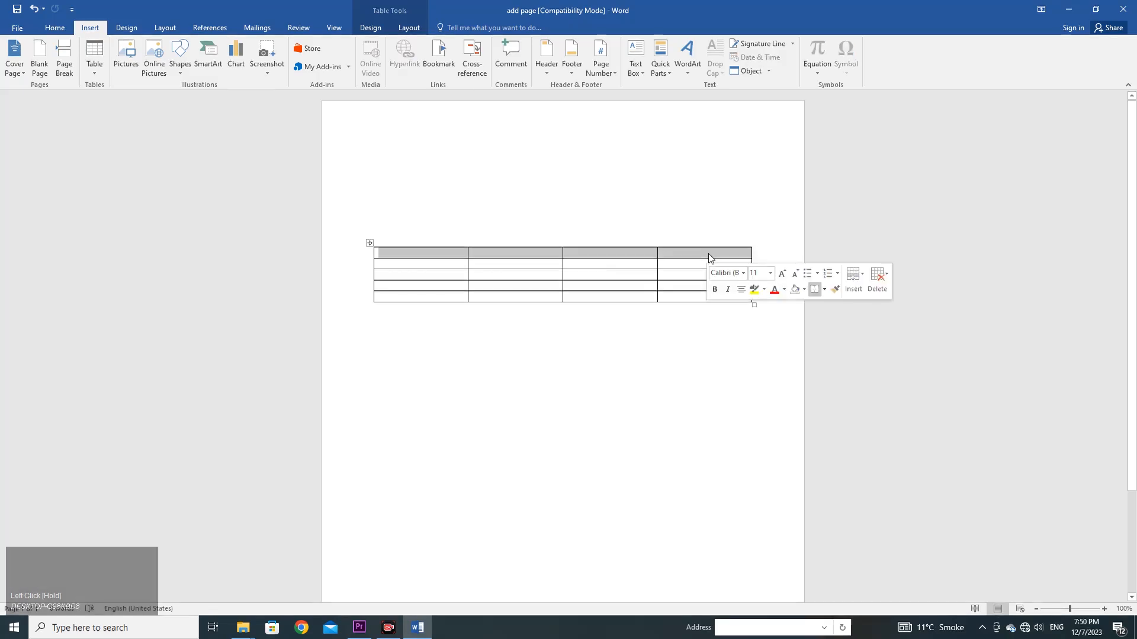
pyautogui.moveTo(429, 267); pyautogui.dragTo(673, 287)
pyautogui.moveTo(449, 292); pyautogui.dragTo(675, 304)
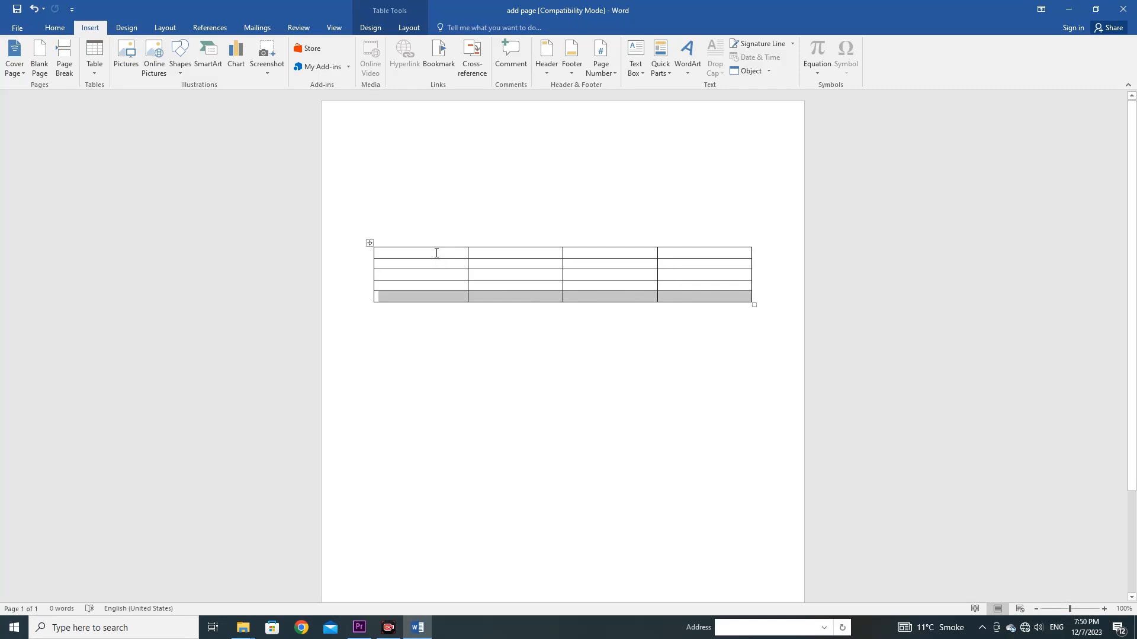
# Highlight the table's first column, clear the selection and highlight the first row across all four columns.
pyautogui.moveTo(437, 253); pyautogui.dragTo(418, 301)
pyautogui.click(416, 261)
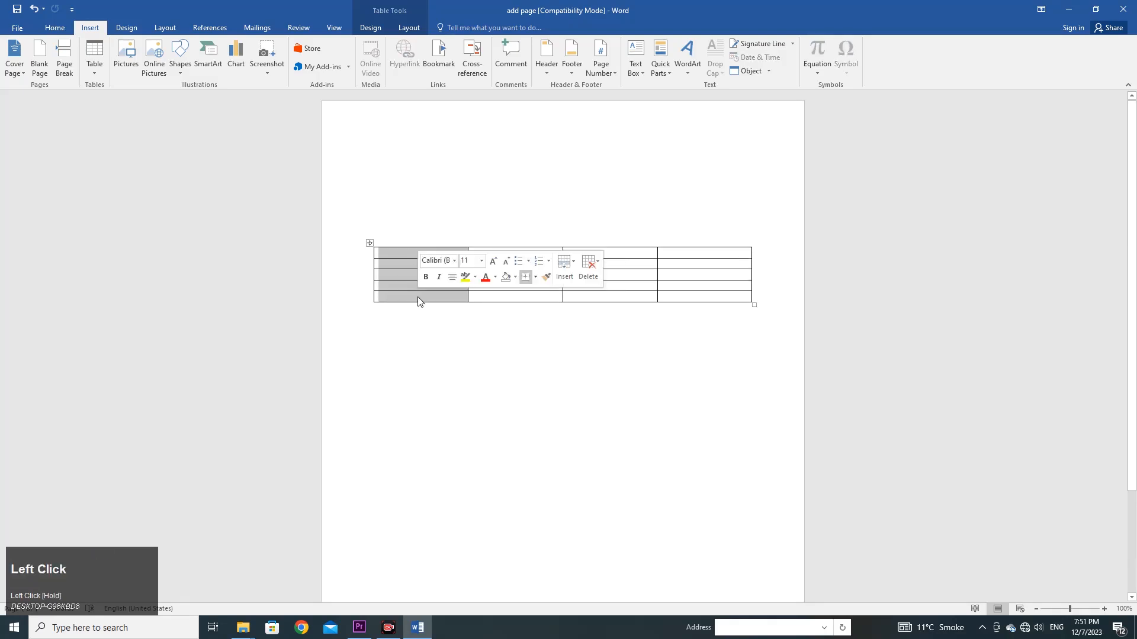
pyautogui.click(465, 306)
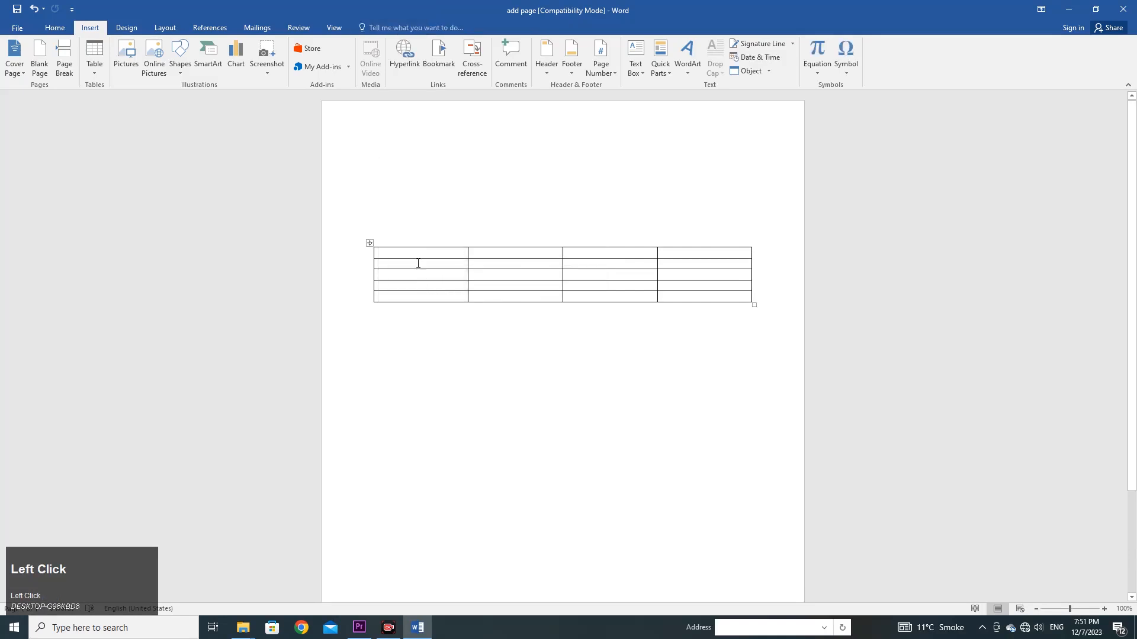
pyautogui.moveTo(412, 254); pyautogui.dragTo(541, 254)
pyautogui.moveTo(632, 254); pyautogui.dragTo(680, 258)
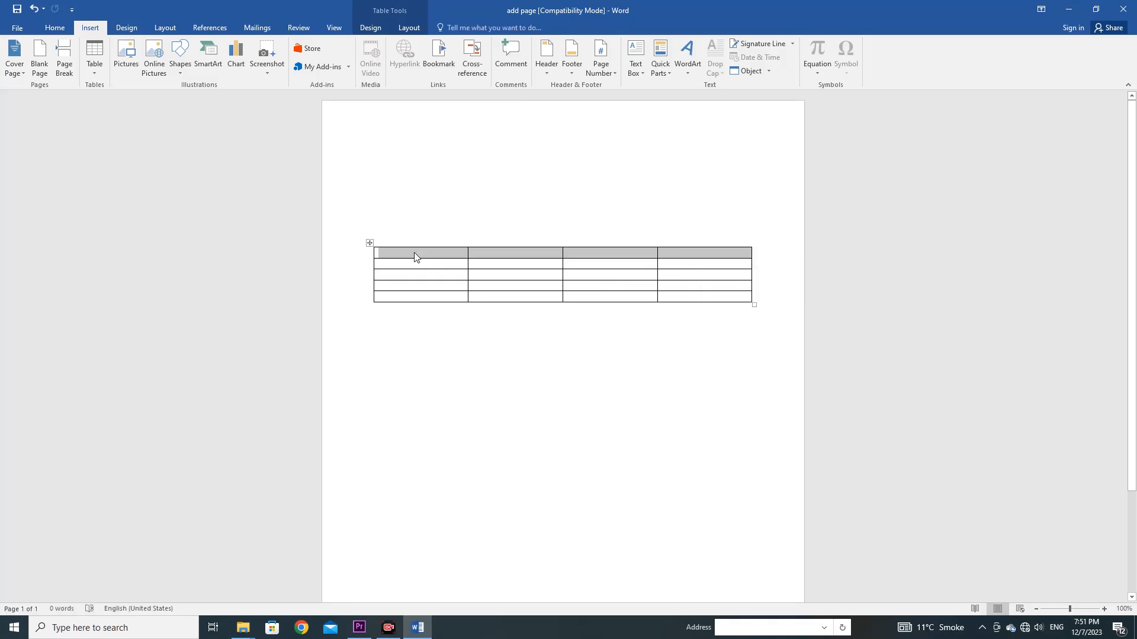
# Highlight each of the table's four columns in turn, from first to last, and clear the selection.
pyautogui.moveTo(413, 259); pyautogui.dragTo(415, 298)
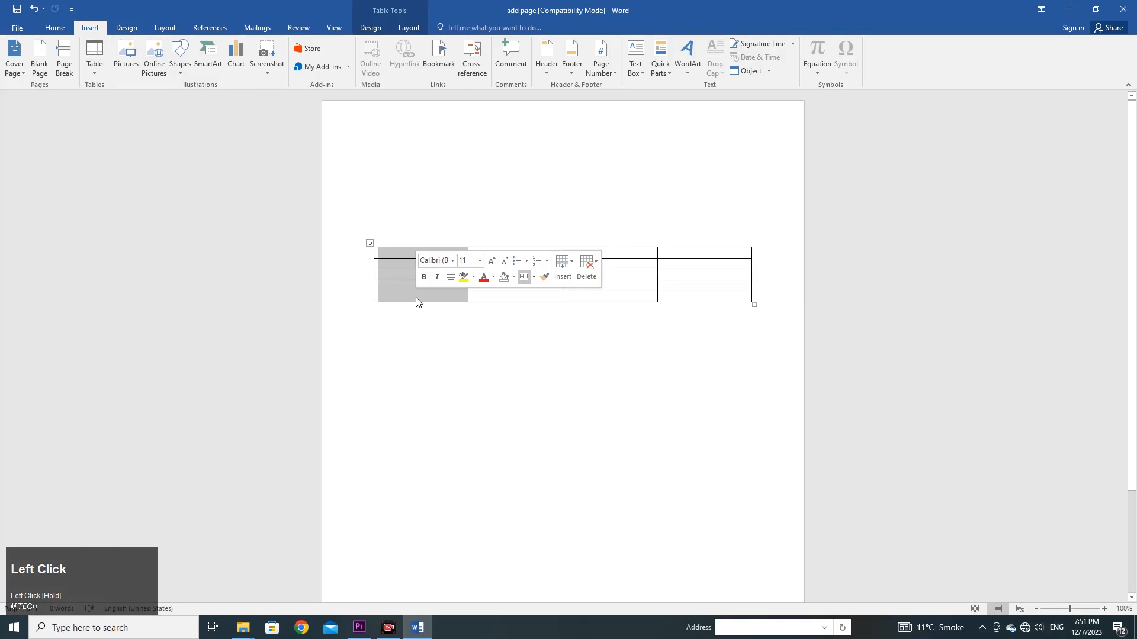
pyautogui.click(403, 262)
pyautogui.click(432, 260)
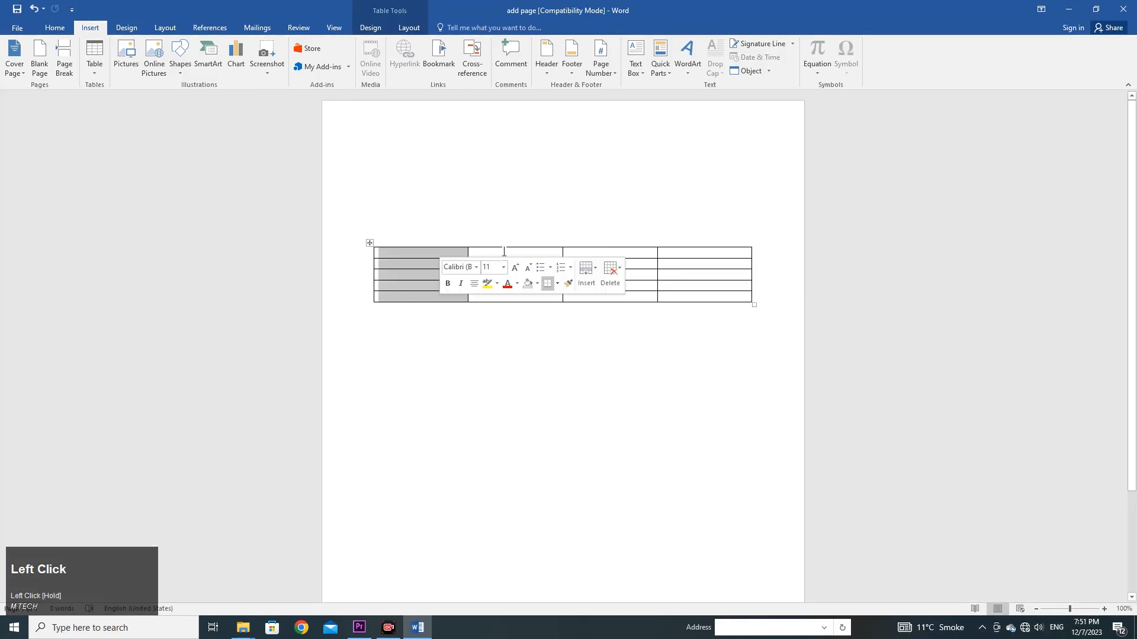
pyautogui.moveTo(510, 254); pyautogui.dragTo(507, 296)
pyautogui.click(622, 244)
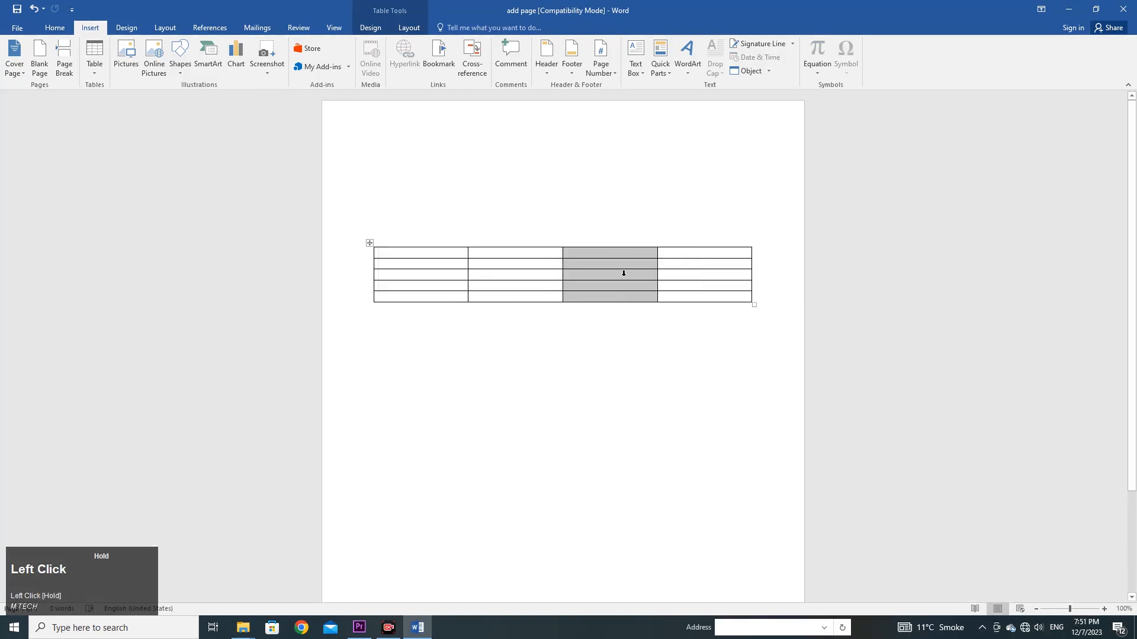
pyautogui.moveTo(689, 251); pyautogui.dragTo(693, 292)
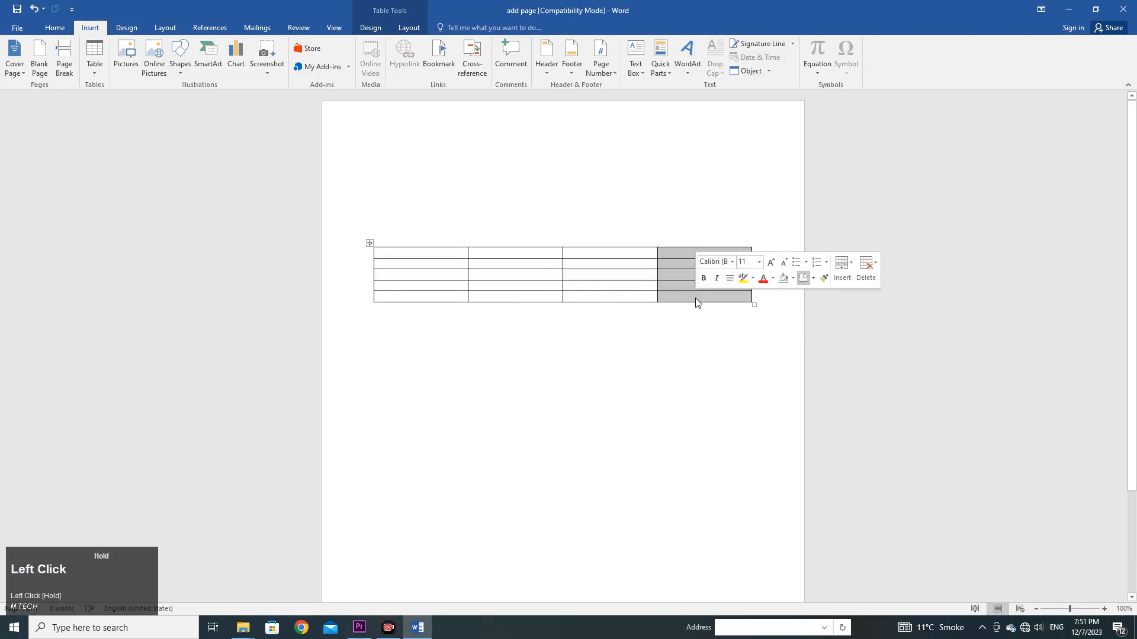
pyautogui.click(570, 279)
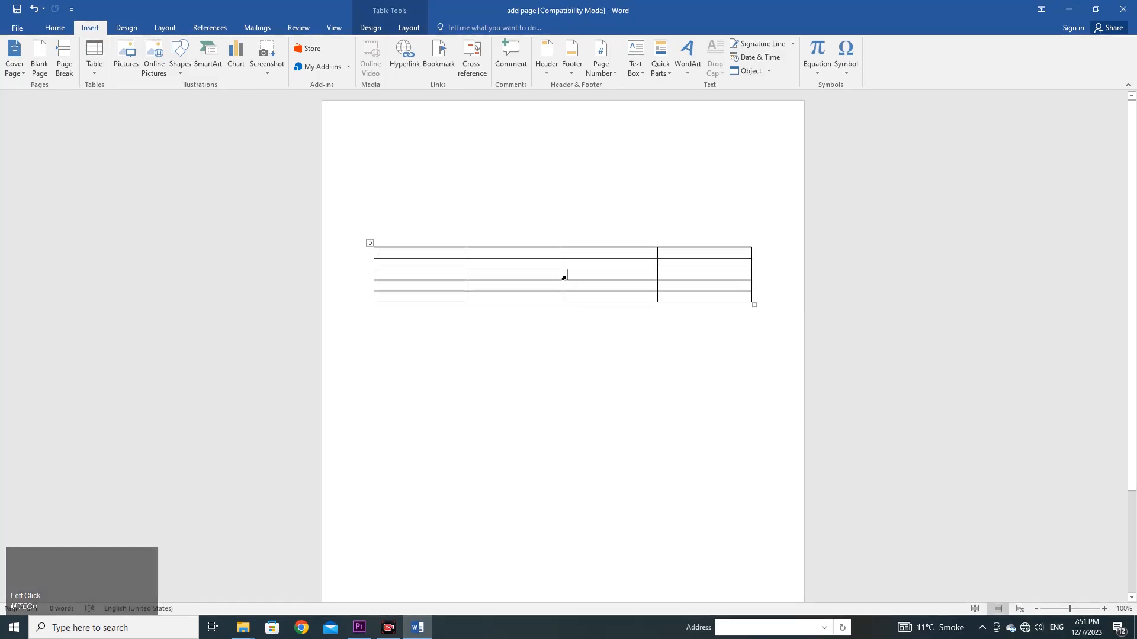
# Enter the heading "Sr No." in the table's first cell and move the cursor to the second cell of that row.
pyautogui.click(423, 253)
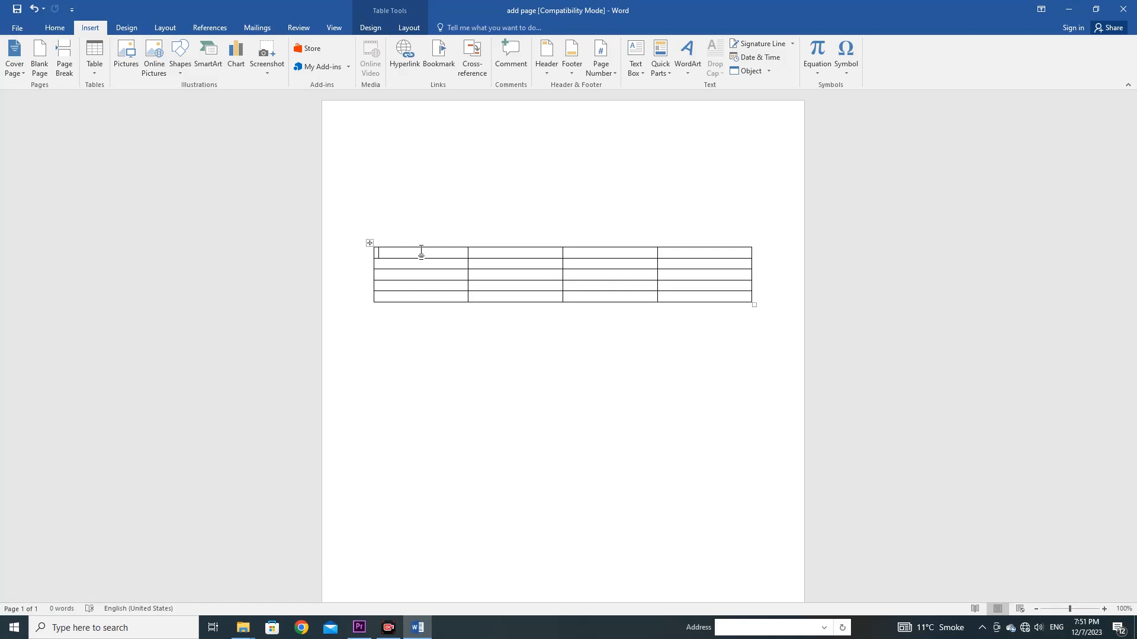
pyautogui.write('Sr No.')
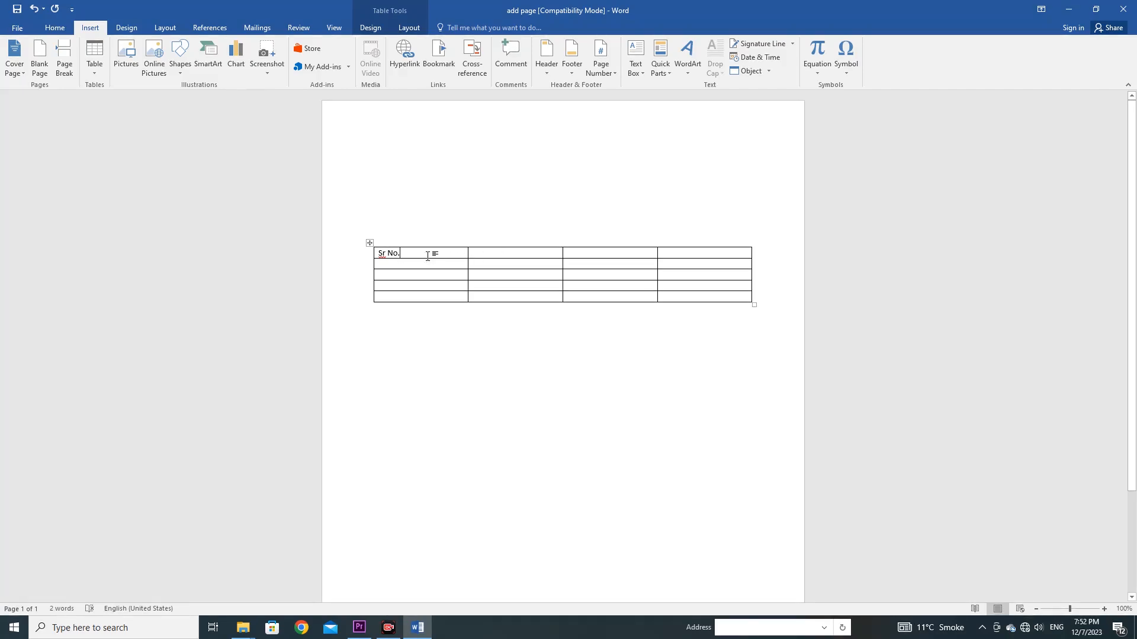
pyautogui.click(498, 253)
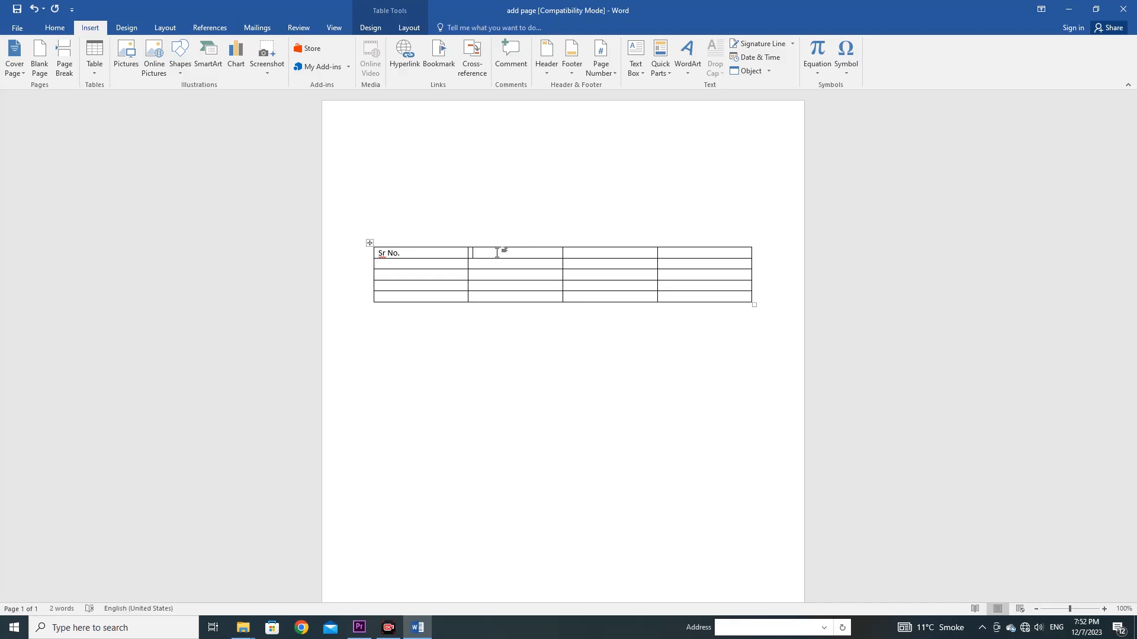
pyautogui.click(447, 251)
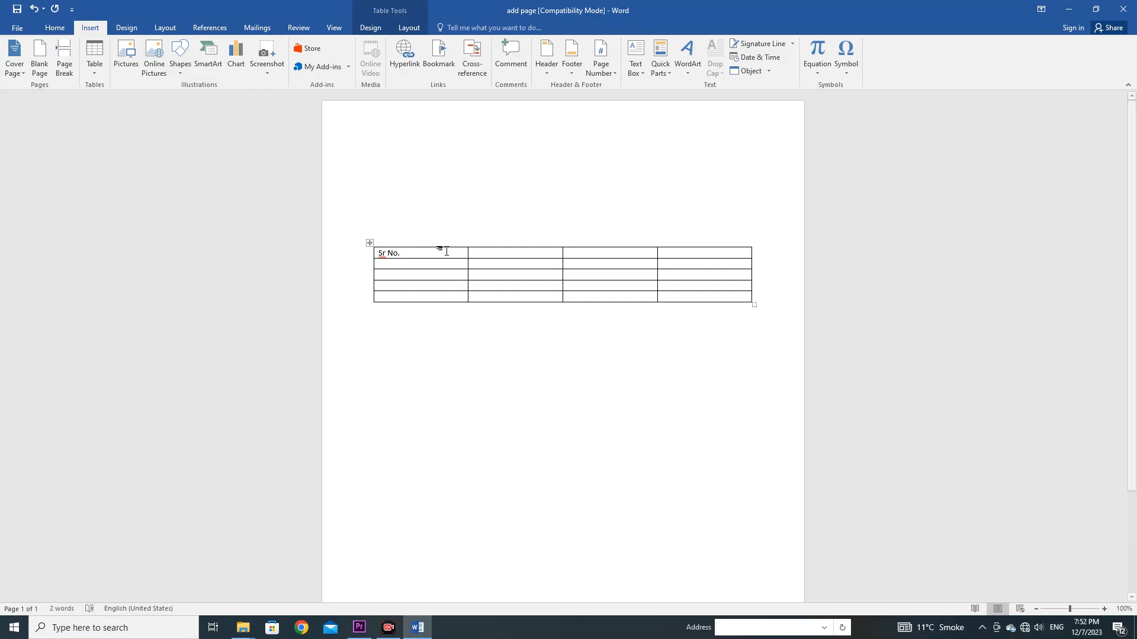
pyautogui.press('Tab')
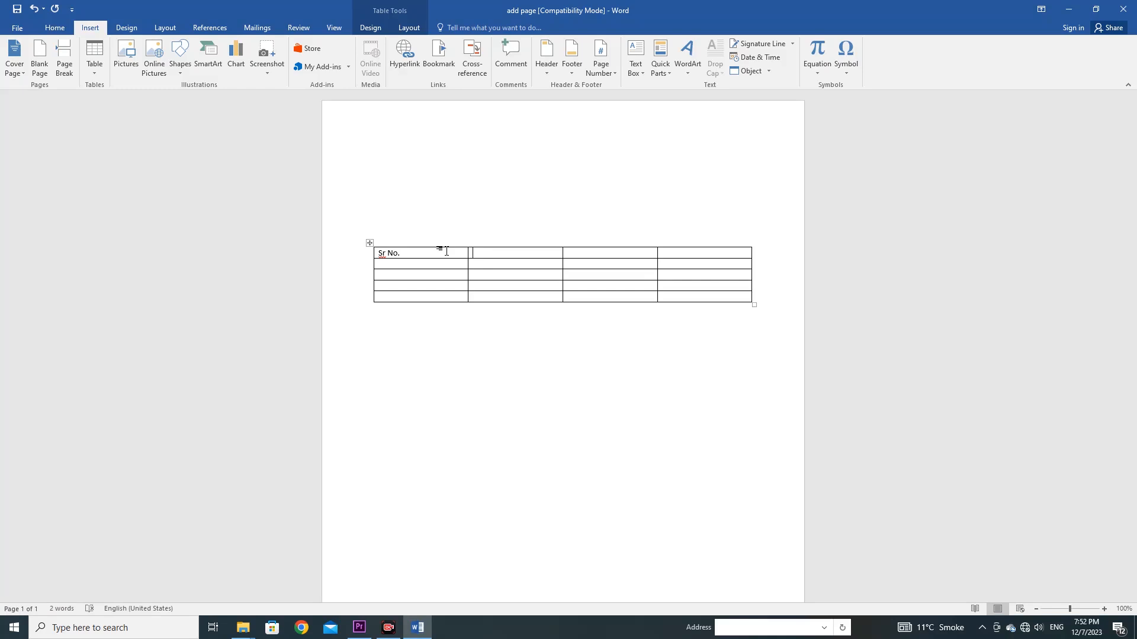
# Enter the headings "Company", "Product" and "Price" in the remaining cells of the table's first row.
pyautogui.write('Cop')
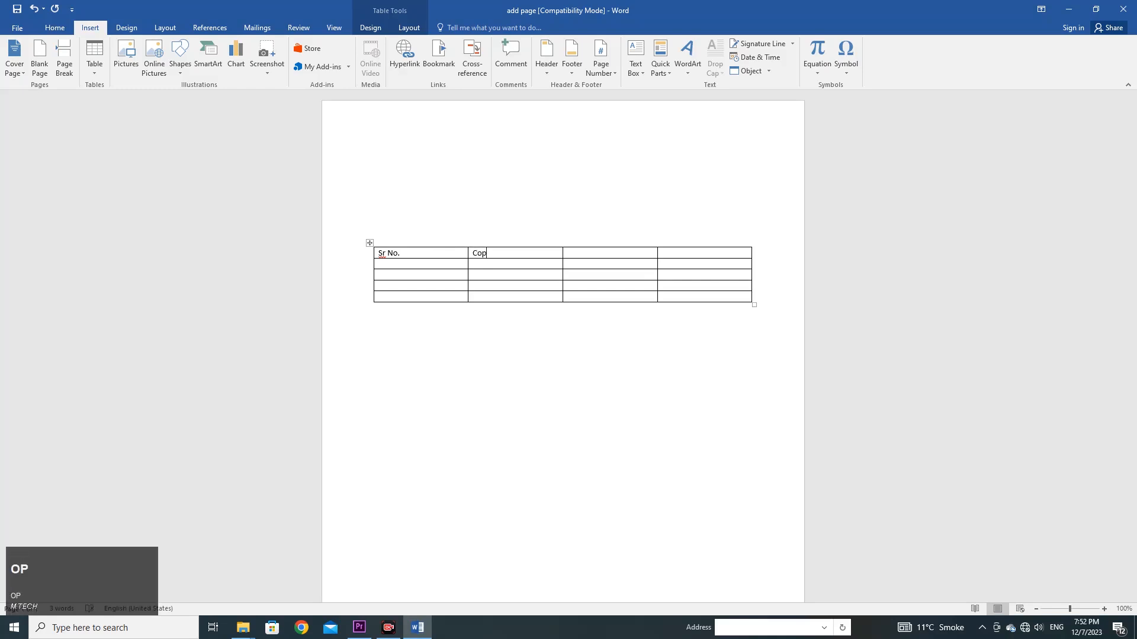
pyautogui.press('BackSpace')
pyautogui.write('mpany')
pyautogui.press('Tab')
pyautogui.write('Product')
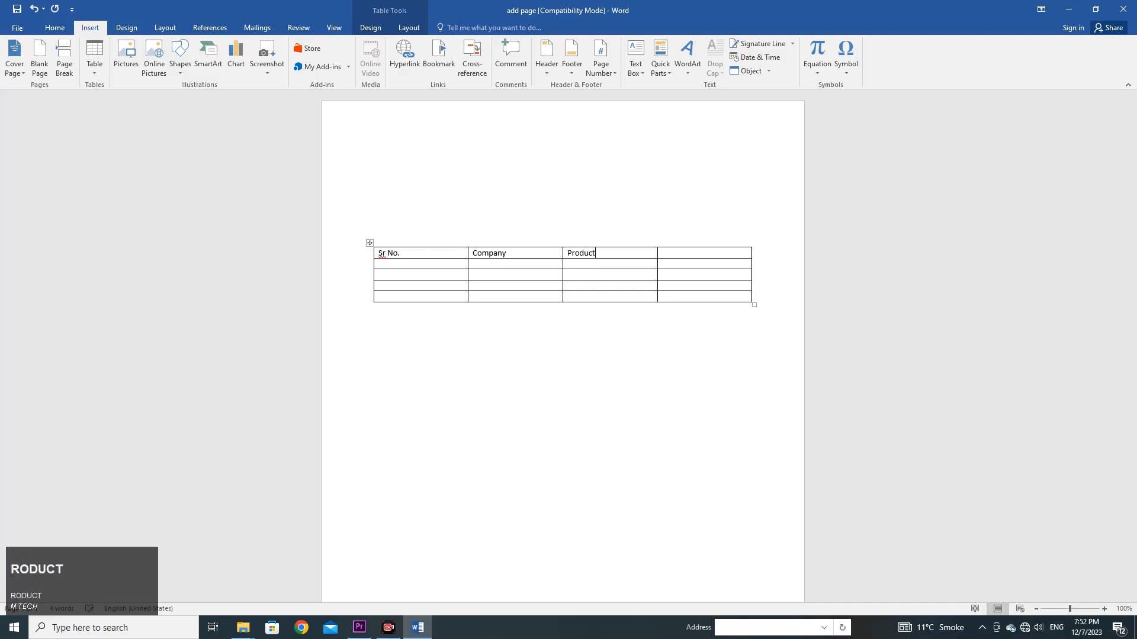
pyautogui.press('Tab')
pyautogui.write('Price')
# Enter "1." as the serial number and "Apple" as the company in the table's second row.
pyautogui.click(414, 266)
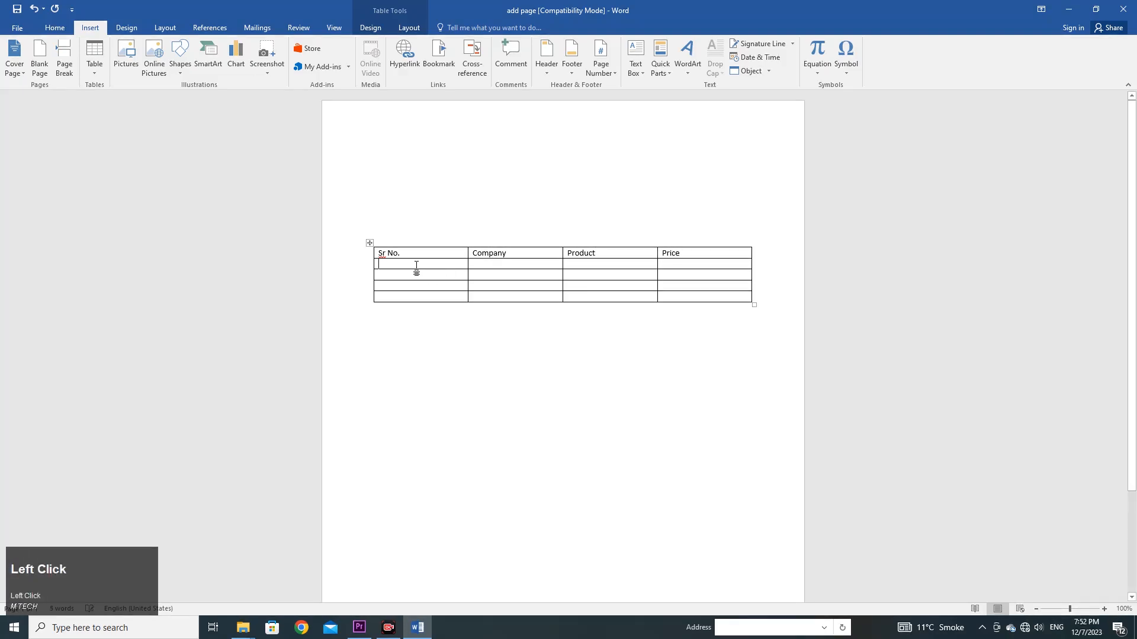
pyautogui.write('1')
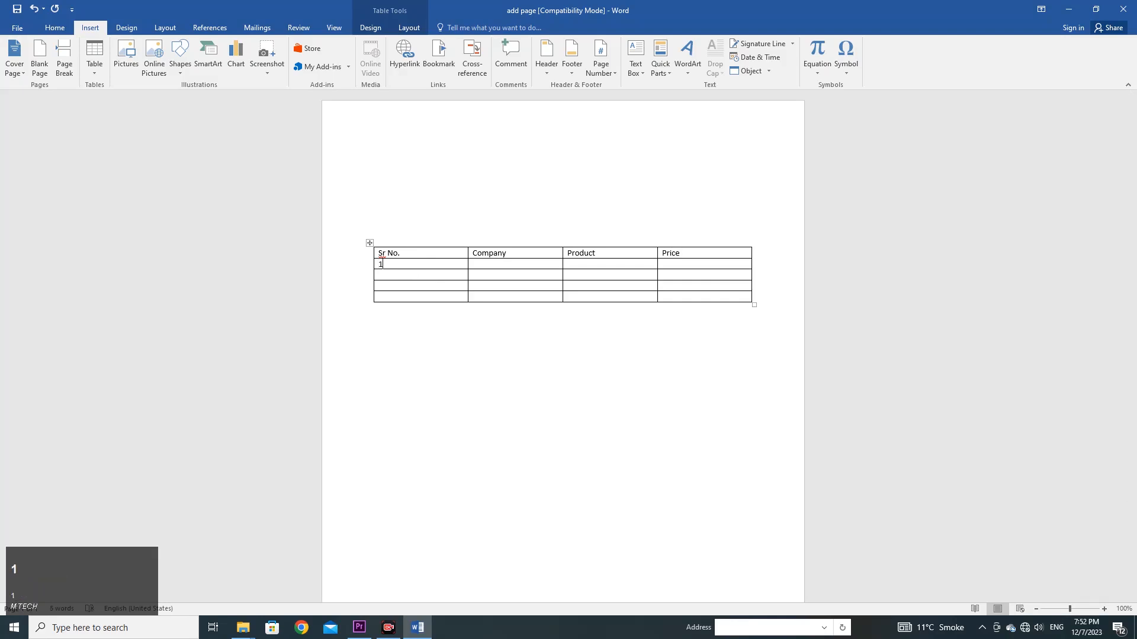
pyautogui.write('.')
pyautogui.press('Tab')
pyautogui.write('Apple')
# Enter the product "Iphone 15" and the price 3000 in the Apple row.
pyautogui.press('Tab')
pyautogui.write('ih')
pyautogui.press('BackSpace')
pyautogui.press('BackSpace')
pyautogui.write('Ihon')
pyautogui.press('BackSpace')
pyautogui.press('BackSpace')
pyautogui.press('BackSpace')
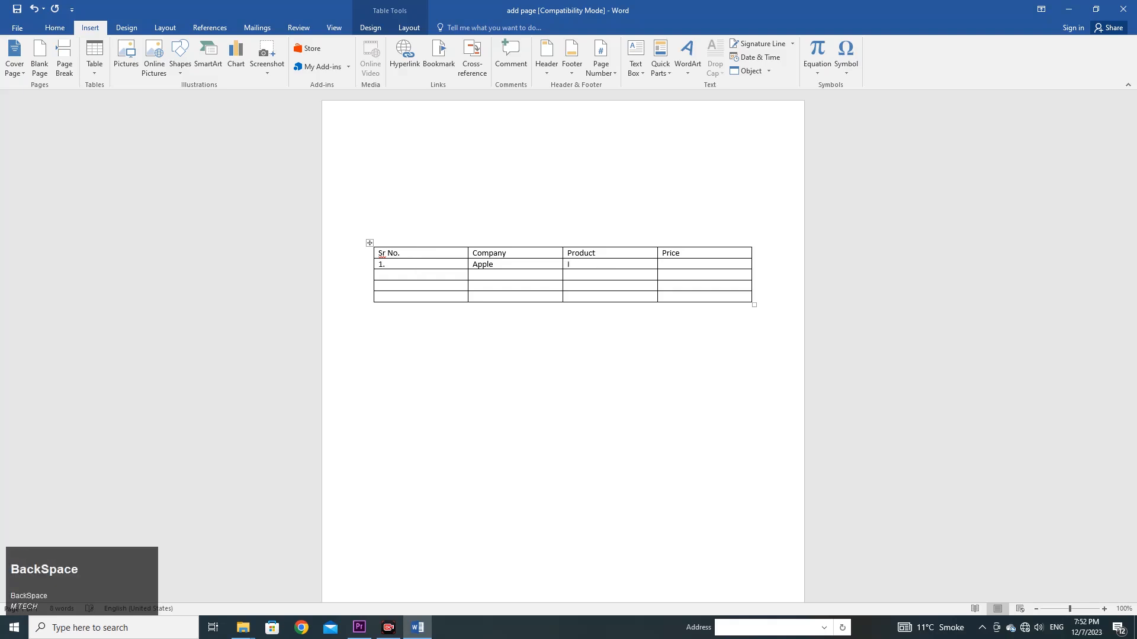
pyautogui.write('phone 15')
pyautogui.press('Tab')
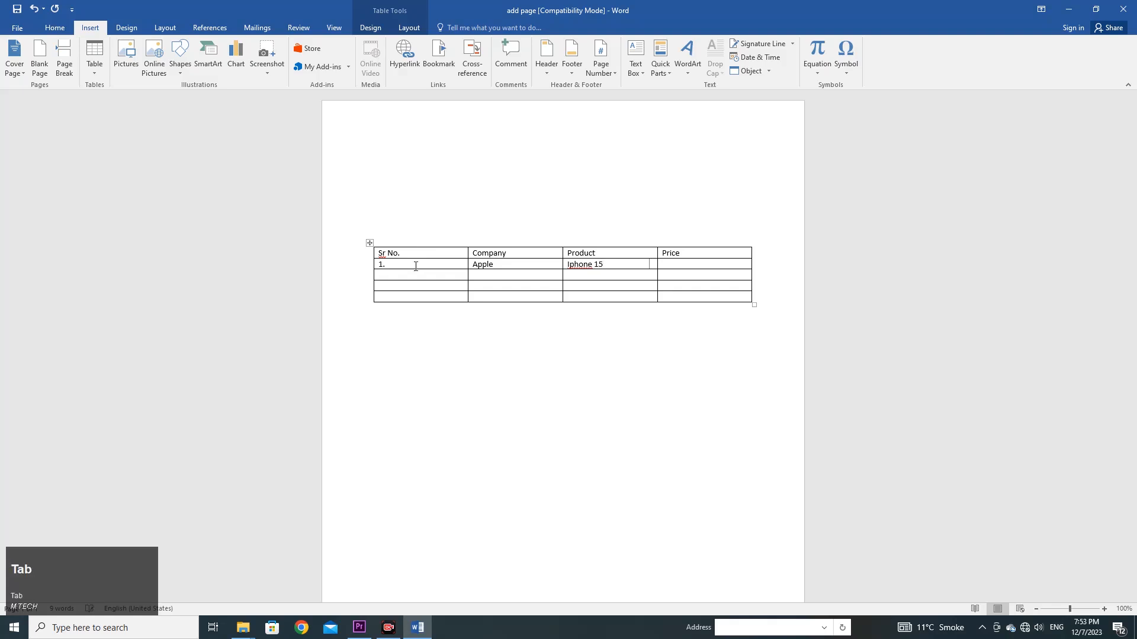
pyautogui.write('3000')
# Fill the third row with "2.", "Oppo", "Reno 10" and 2500, and continue to the first cell of the fourth row.
pyautogui.press('Tab')
pyautogui.write('2.')
pyautogui.press('Tab')
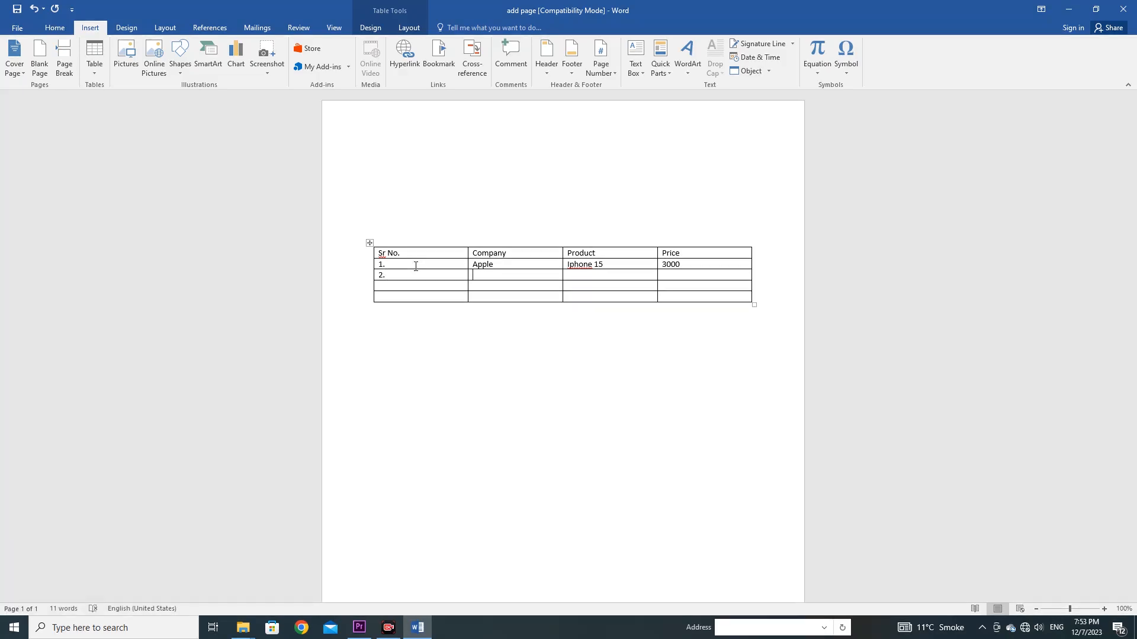
pyautogui.write('Oppo')
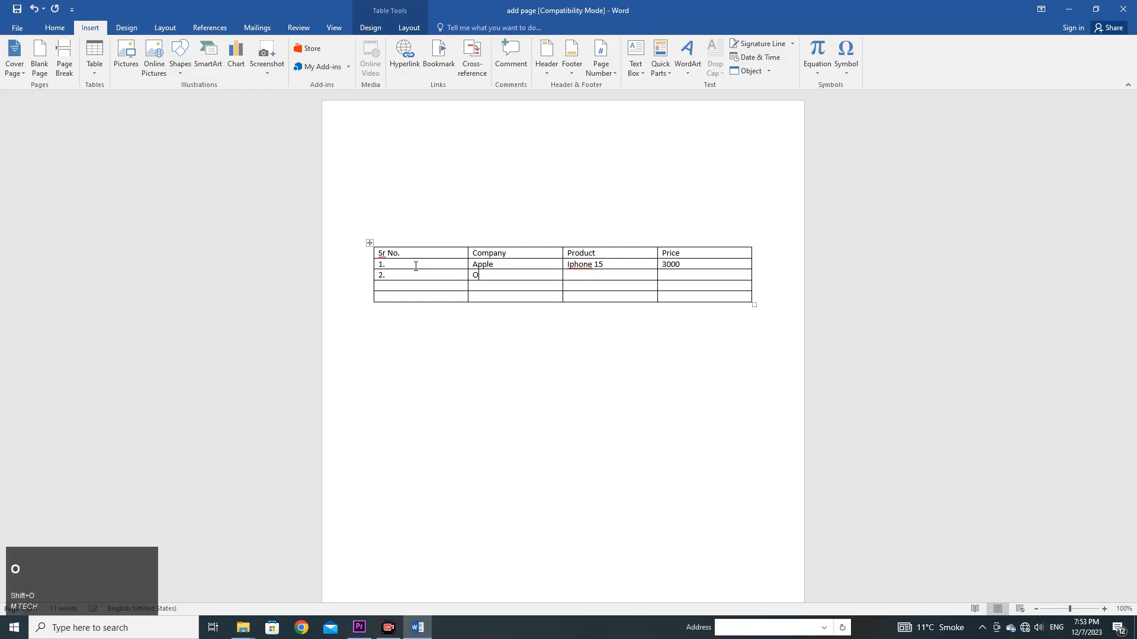
pyautogui.press('Tab')
pyautogui.write('Reno')
pyautogui.press('BackSpace')
pyautogui.press('BackSpace')
pyautogui.press('BackSpace')
pyautogui.press('BackSpace')
pyautogui.write('Reno 10')
pyautogui.press('Tab')
pyautogui.write('2500')
pyautogui.press('Tab')
pyautogui.write('samsung')
pyautogui.press('Tab')
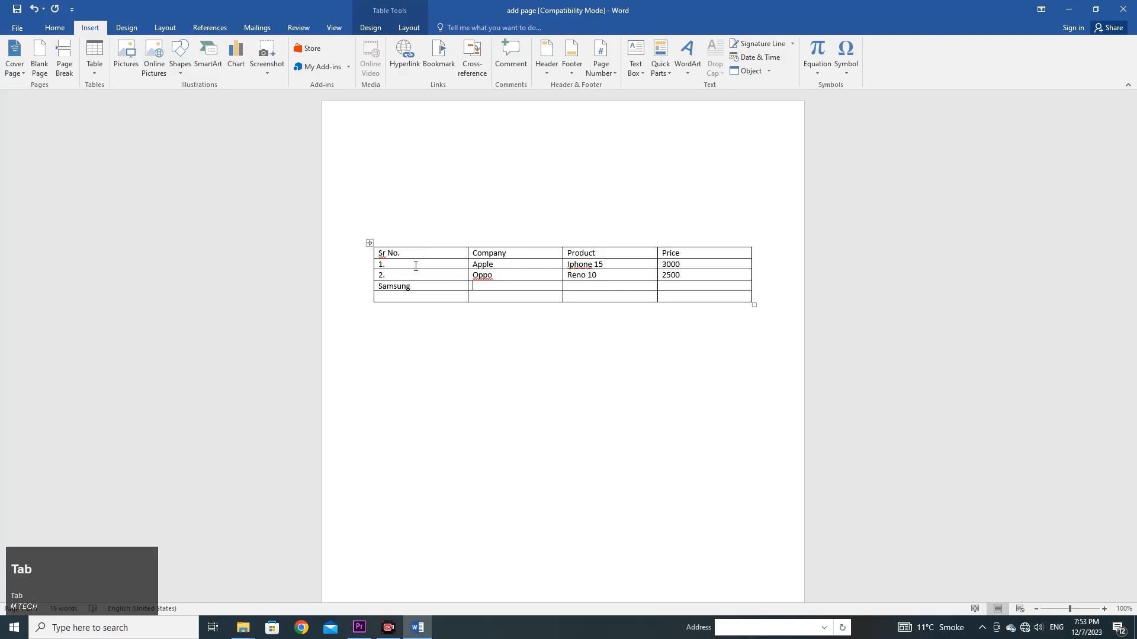
pyautogui.write('S23')
pyautogui.press('Tab')
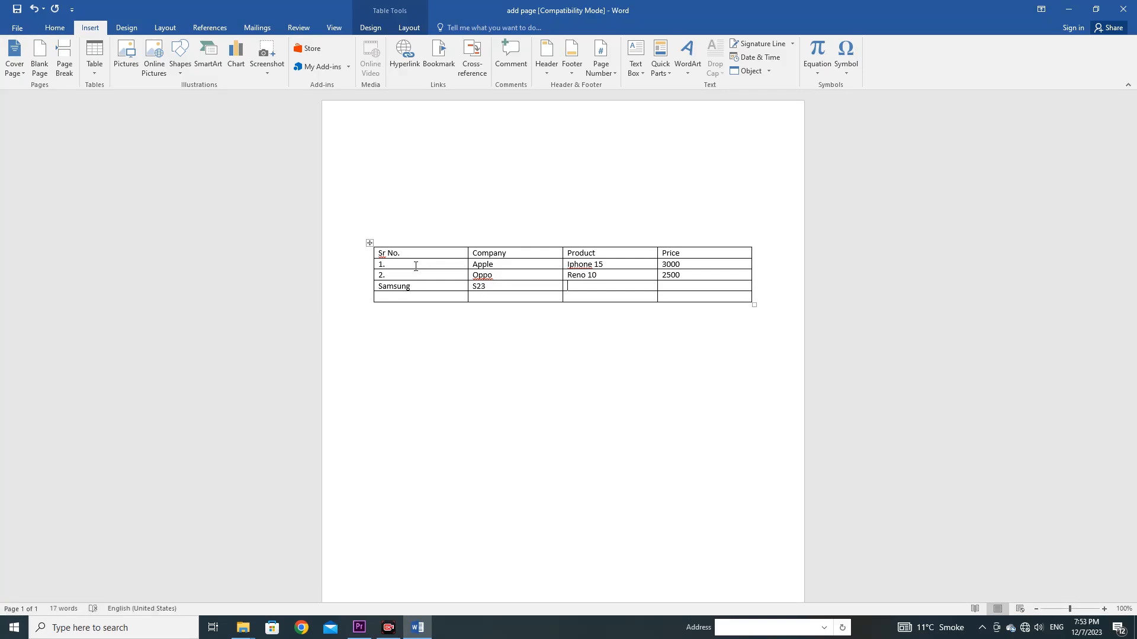
pyautogui.moveTo(410, 291); pyautogui.dragTo(420, 297)
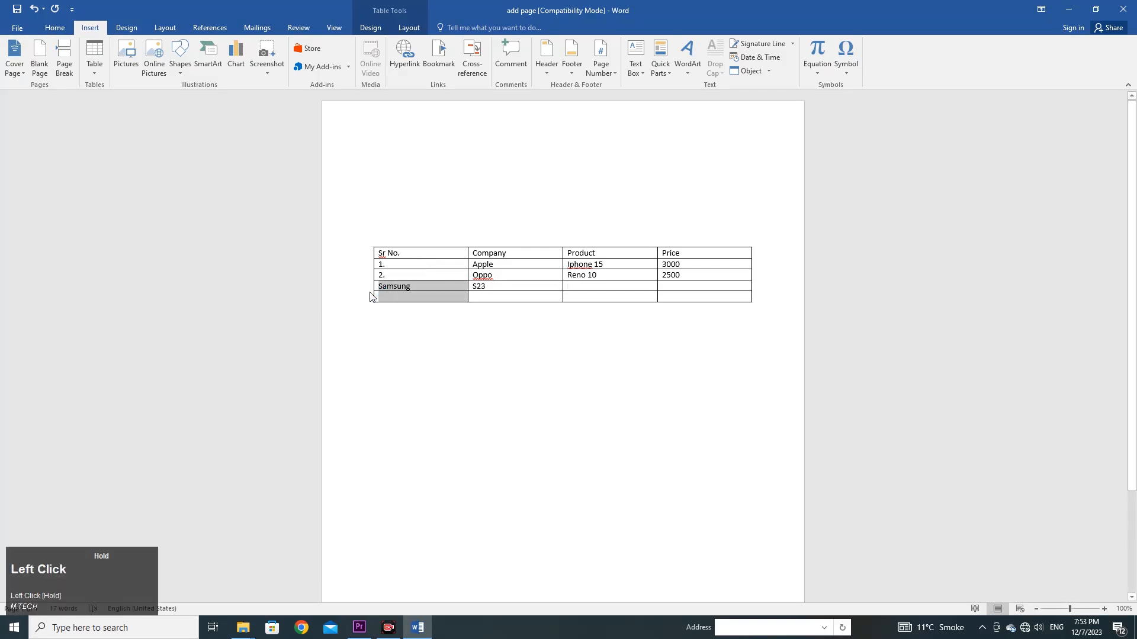
pyautogui.click(427, 278)
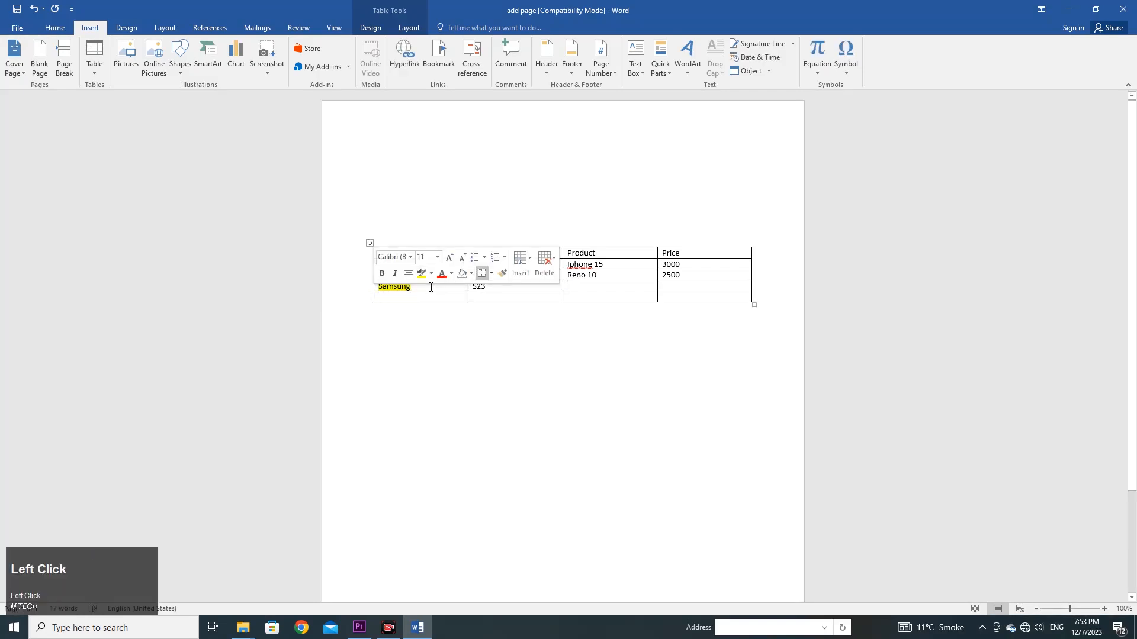
pyautogui.hotkey('ctrl', 'z')
pyautogui.hotkey('ctrl', 'z')
pyautogui.hotkey('ctrl', 'z')
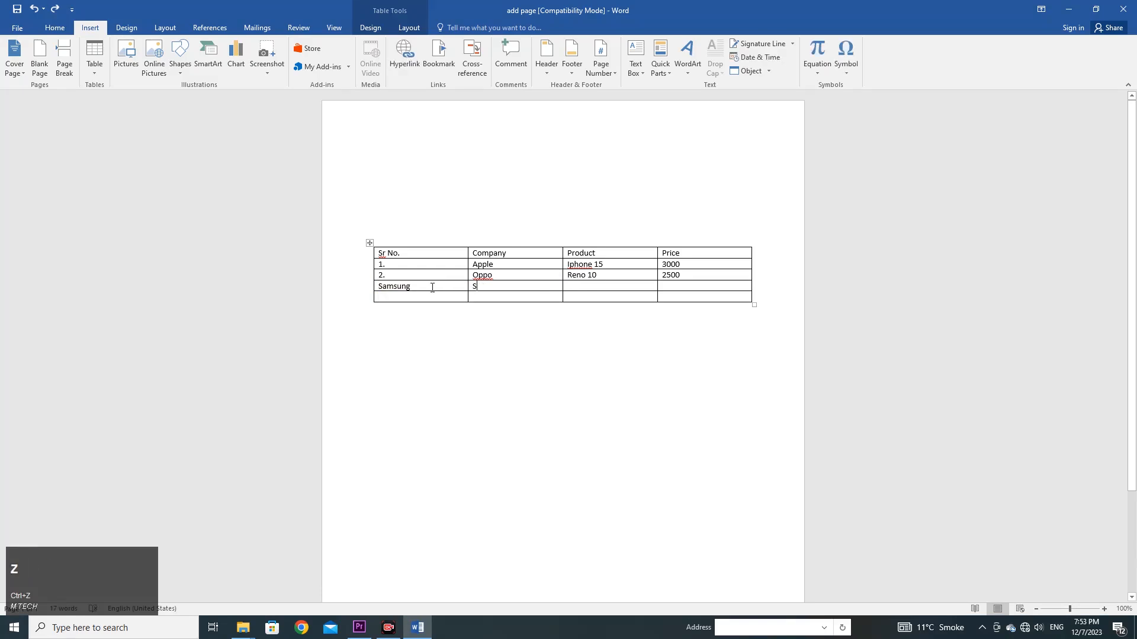
pyautogui.hotkey('ctrl', 'z')
pyautogui.hotkey('ctrl', 'z')
# Fill the table's fourth row with "3.", "Samsung", "S23" and 2000.
pyautogui.write('3.')
pyautogui.press('Tab')
pyautogui.write('Sa')
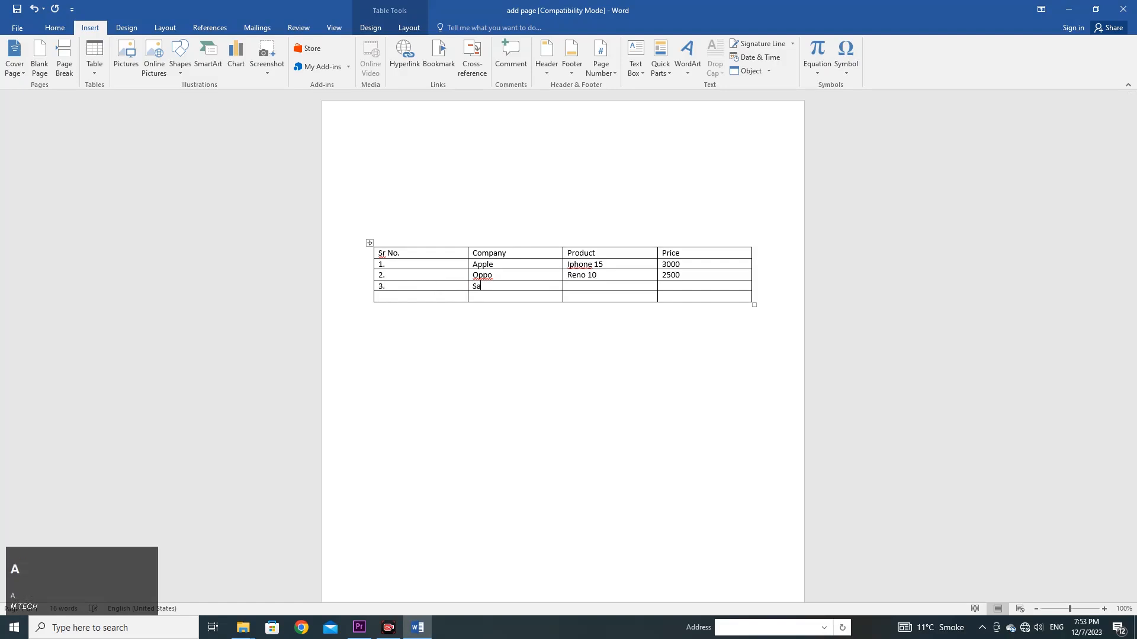
pyautogui.write('msung')
pyautogui.press('Tab')
pyautogui.write('S23')
pyautogui.press('Tab')
pyautogui.write('2000')
# Fill the table's last row with "4.", "Vevo", "V29" and 15000.
pyautogui.press('Tab')
pyautogui.write('4.')
pyautogui.press('Tab')
pyautogui.write('Viv')
pyautogui.press('BackSpace')
pyautogui.press('BackSpace')
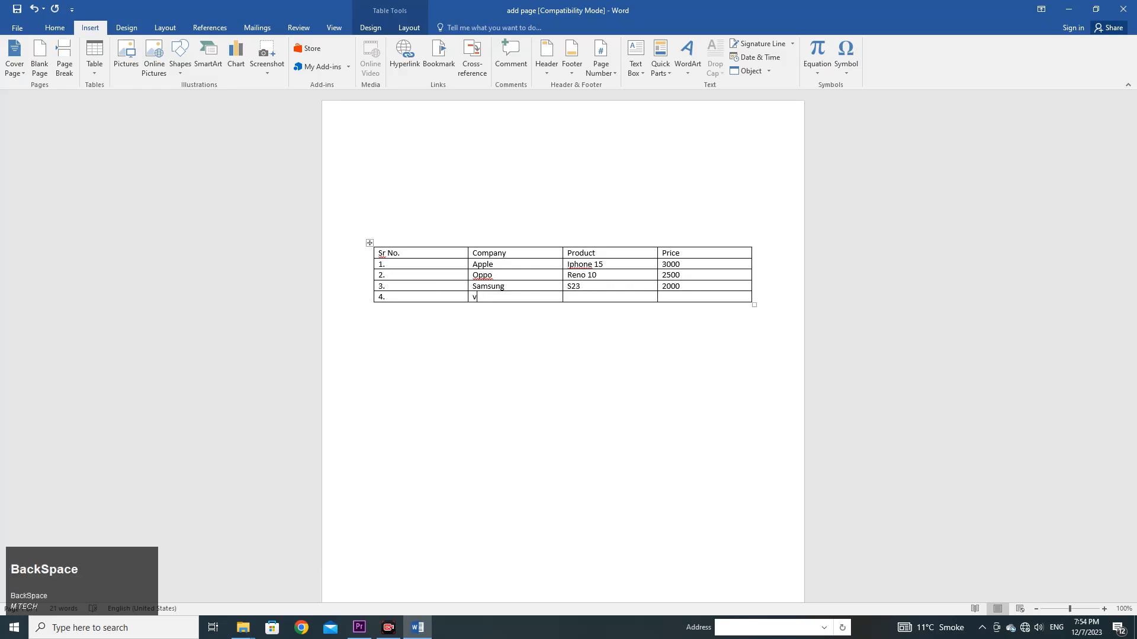
pyautogui.write('evo')
pyautogui.press('Tab')
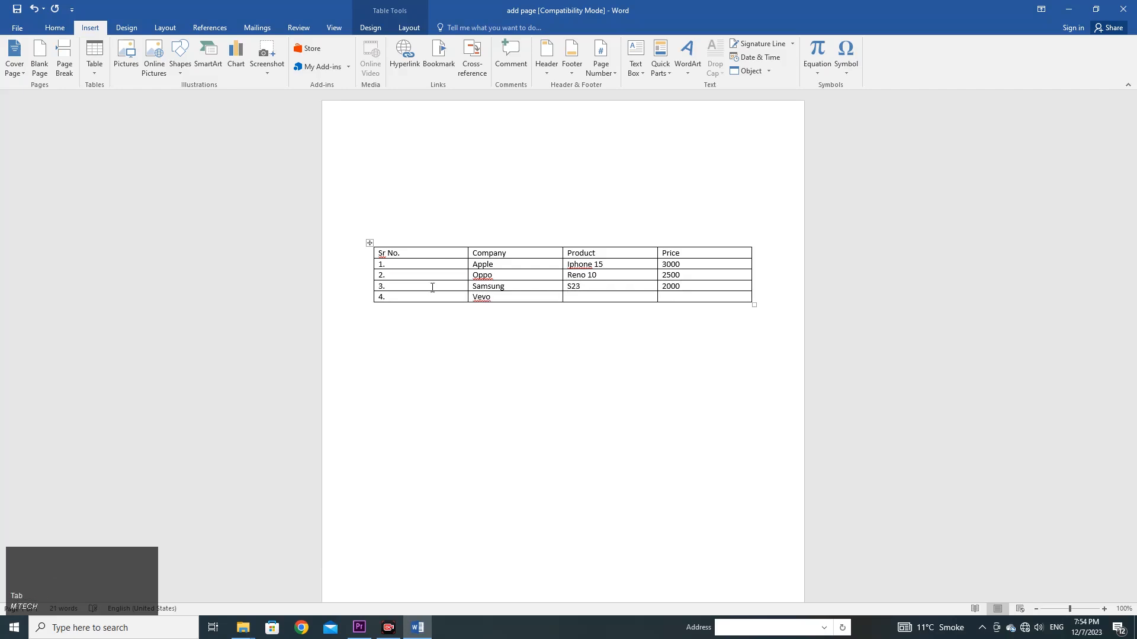
pyautogui.write('V29')
pyautogui.press('Tab')
pyautogui.write('15000')
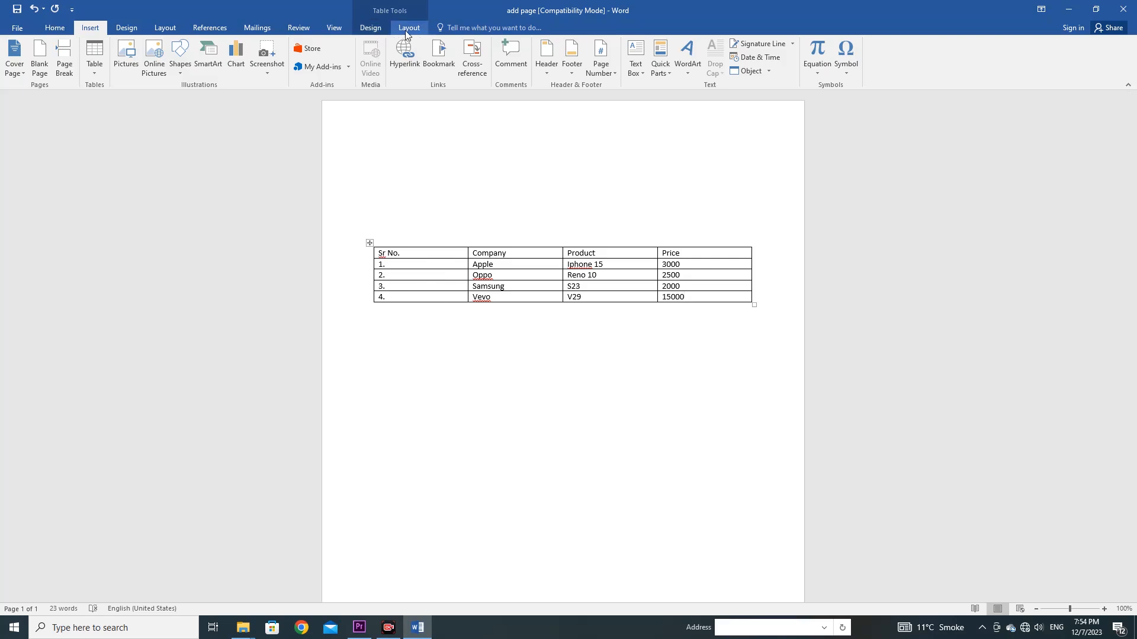
# Place the cursor outside the table, return it to a table cell and select the whole table.
pyautogui.click(468, 201)
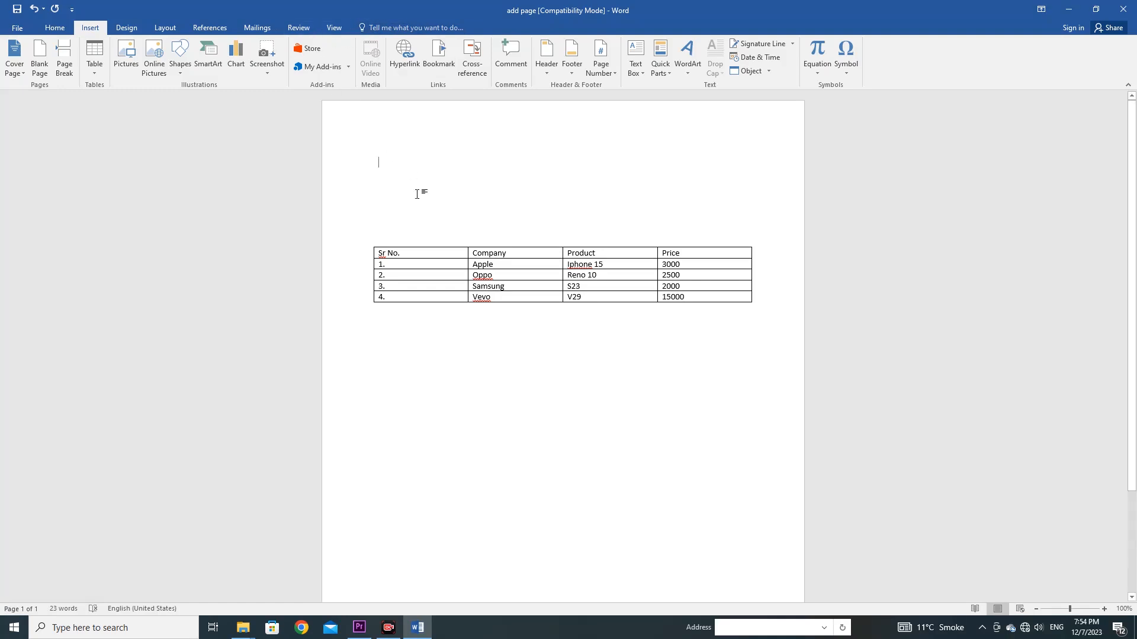
pyautogui.click(429, 254)
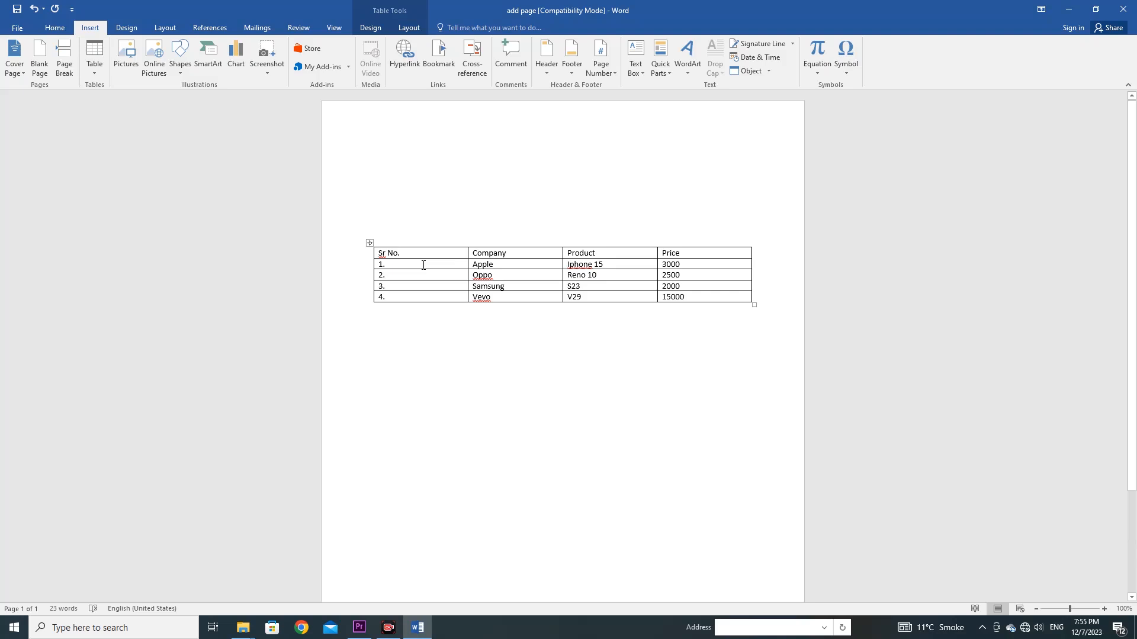
pyautogui.click(423, 265)
pyautogui.click(369, 243)
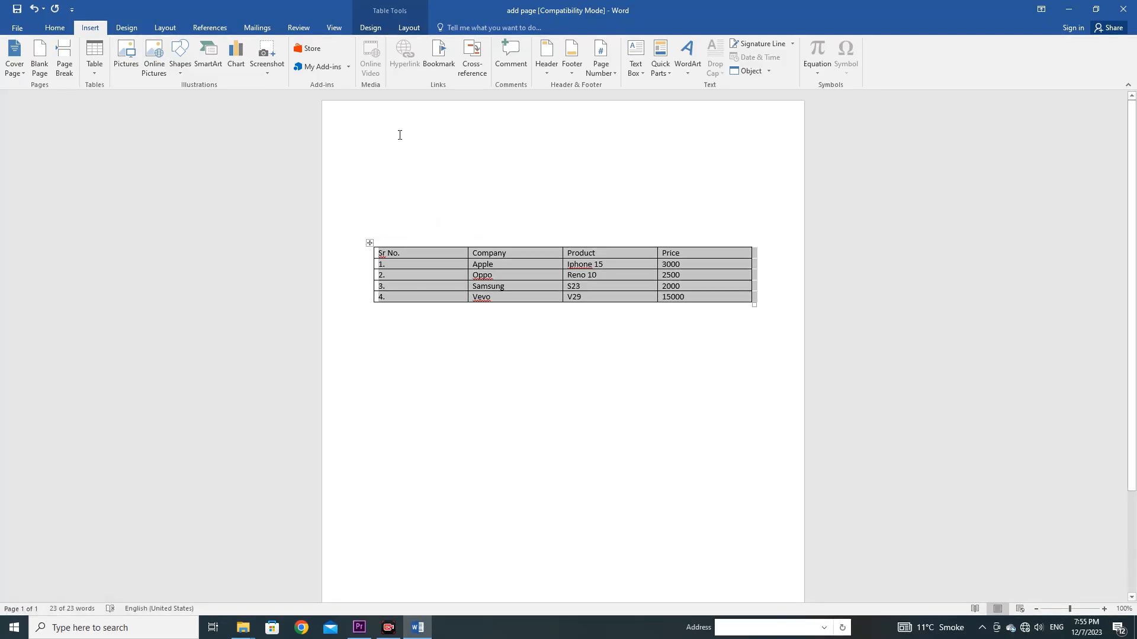
# Try the purple and green grid styles with a solid header row and first column on the table, and settle on the blue version.
pyautogui.click(375, 28)
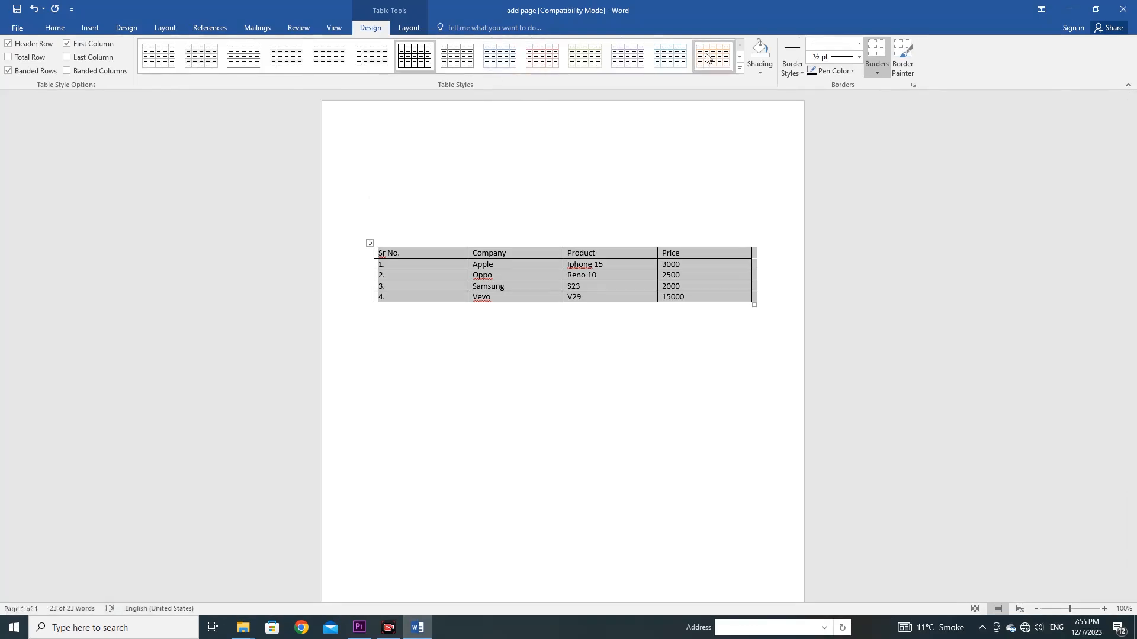
pyautogui.click(739, 68)
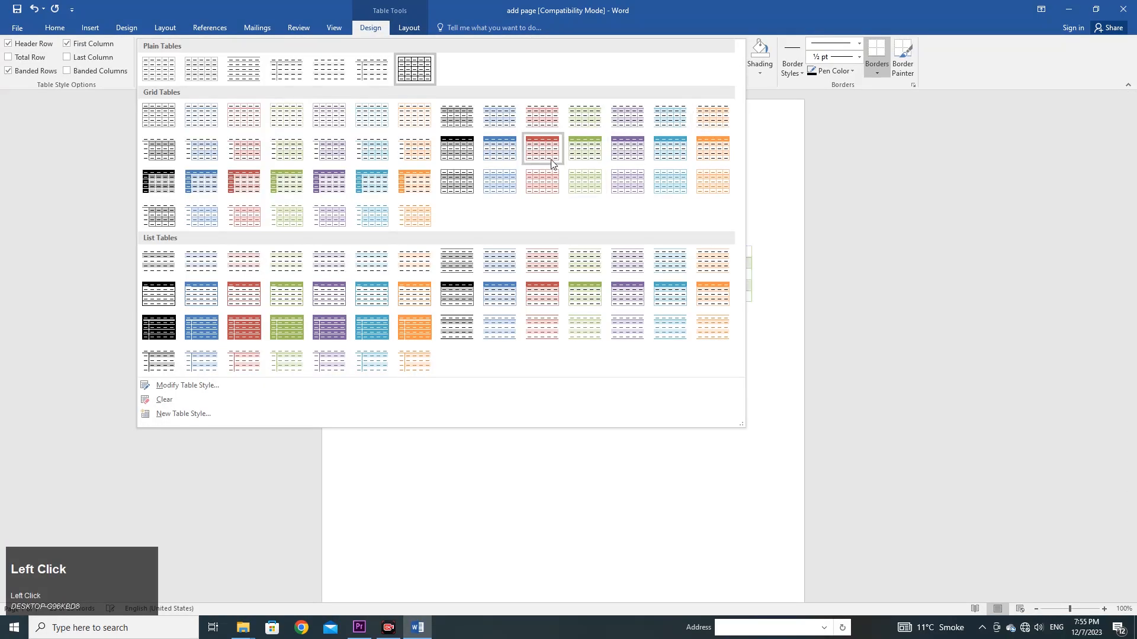
pyautogui.click(335, 188)
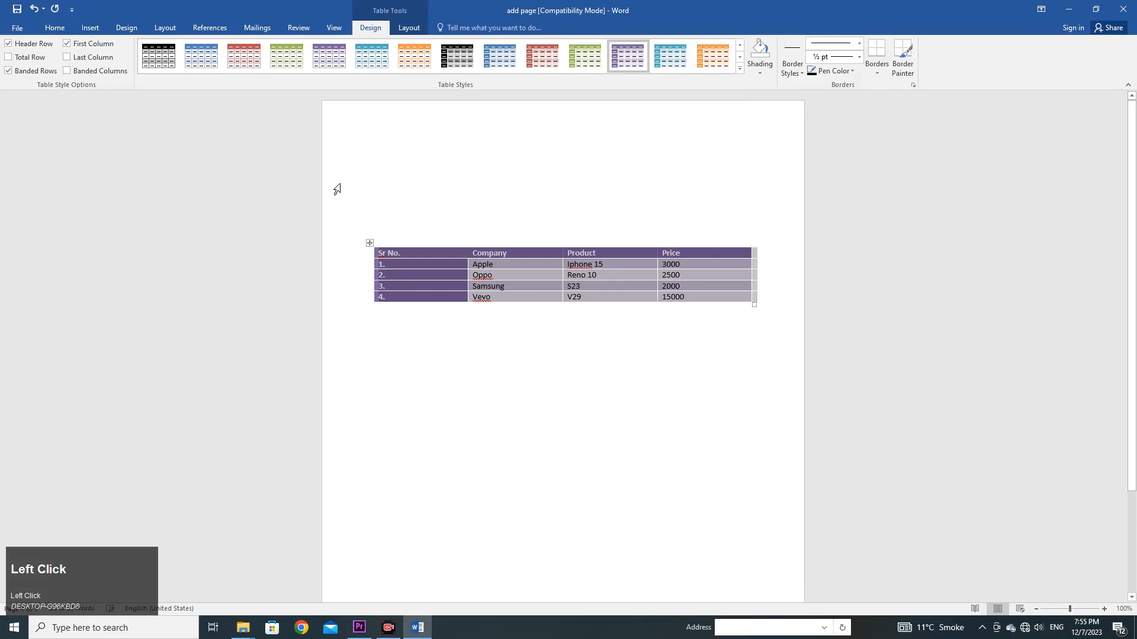
pyautogui.click(741, 69)
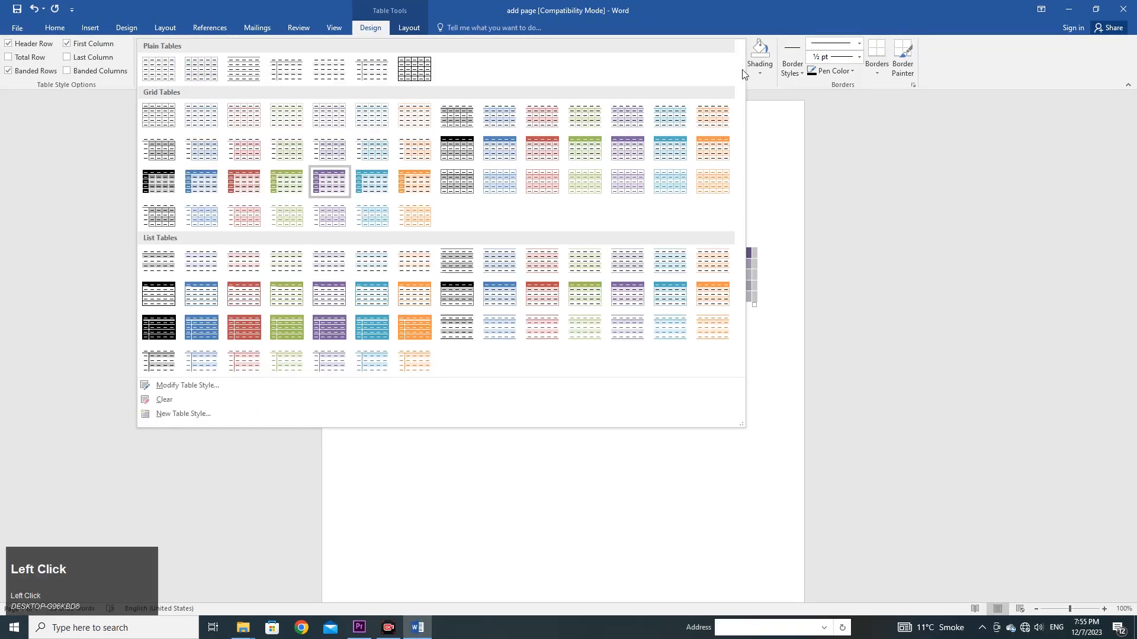
pyautogui.click(277, 186)
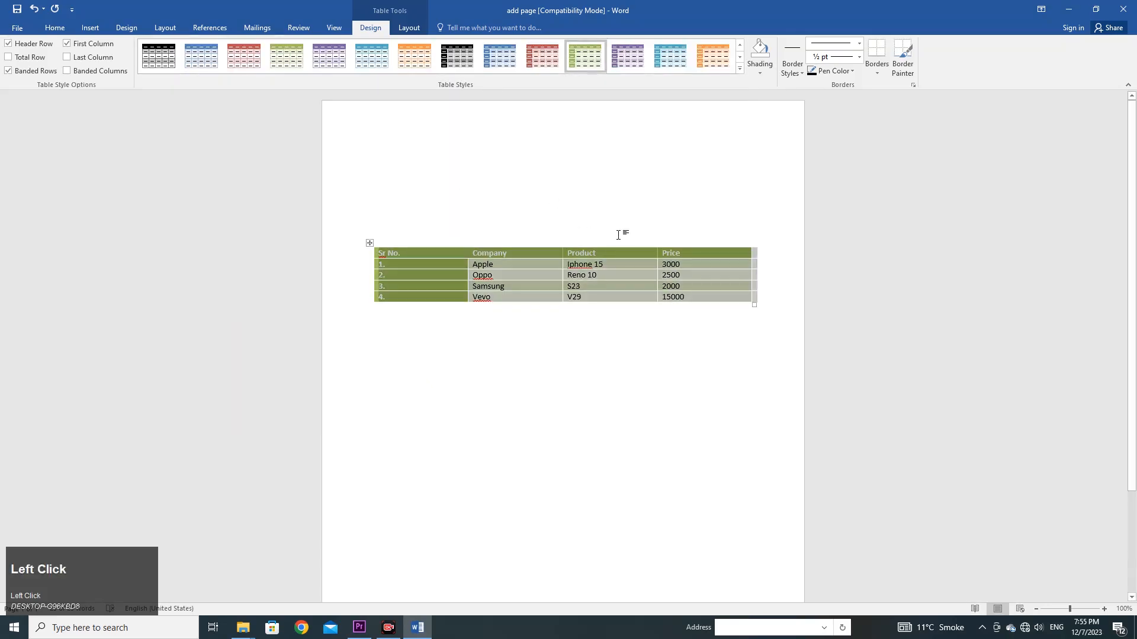
pyautogui.click(739, 69)
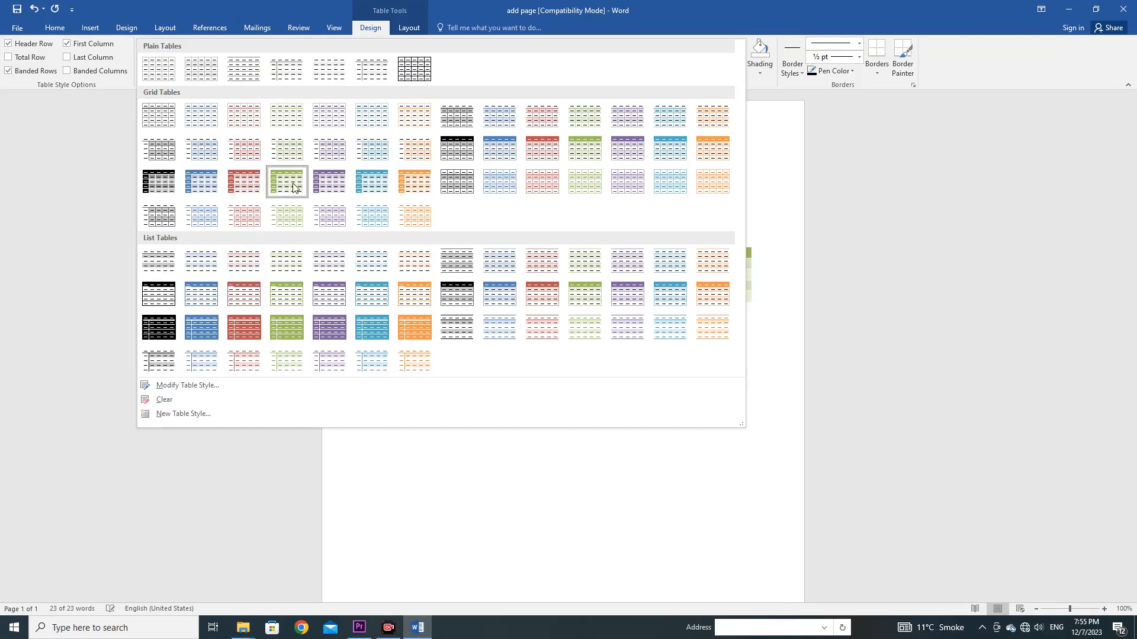
pyautogui.click(332, 185)
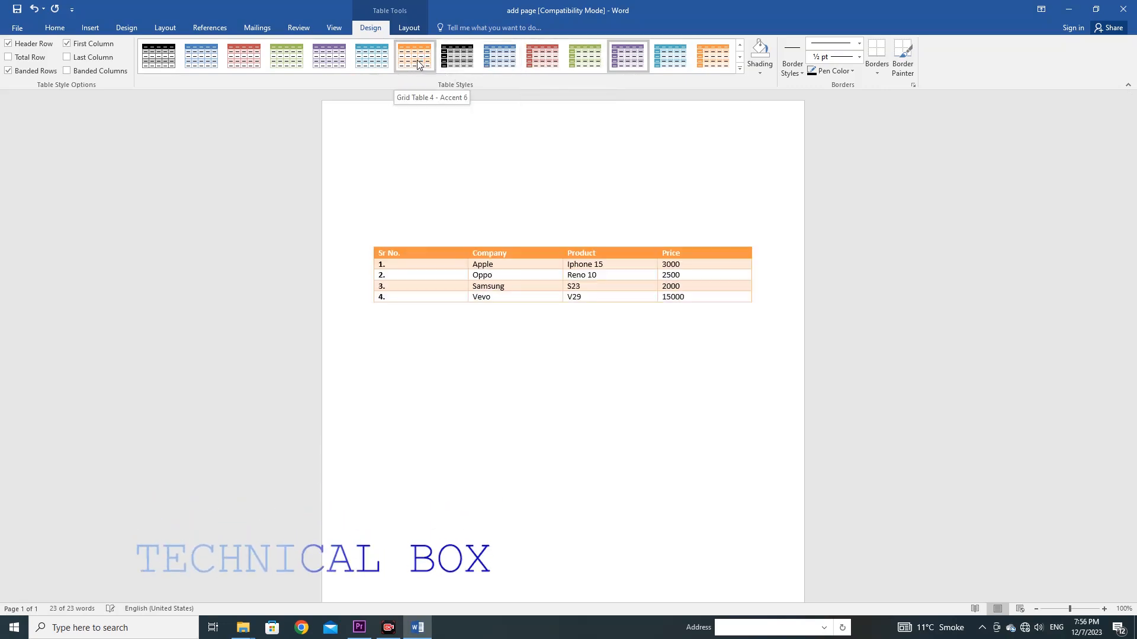
pyautogui.click(501, 59)
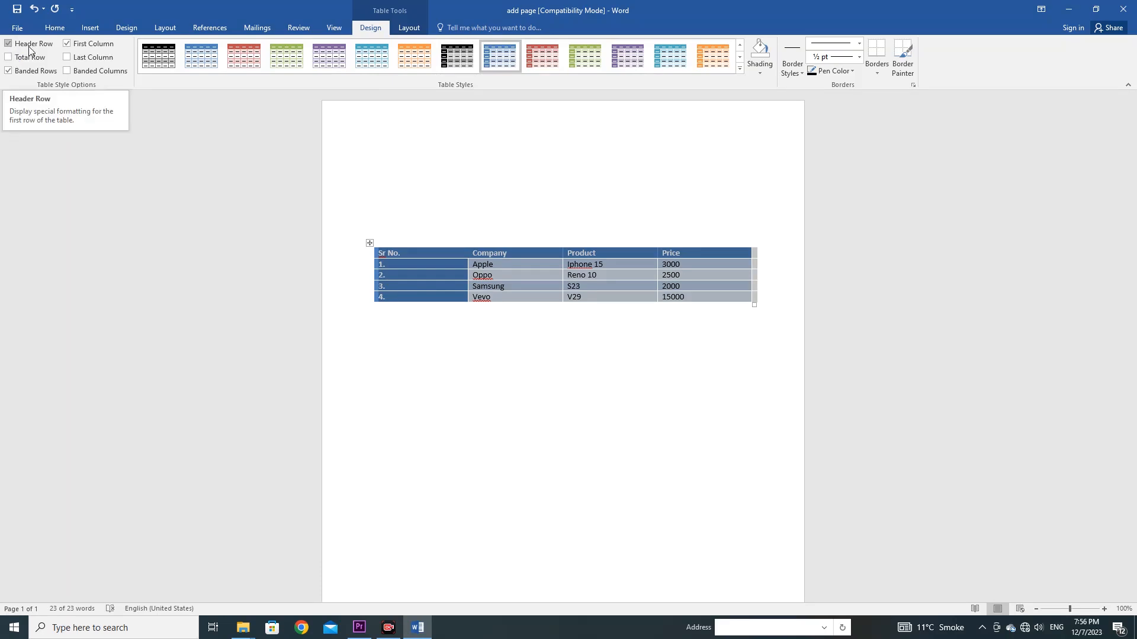
# Toggle the table's Header Row formatting off and on repeatedly, leaving it on.
pyautogui.click(10, 47)
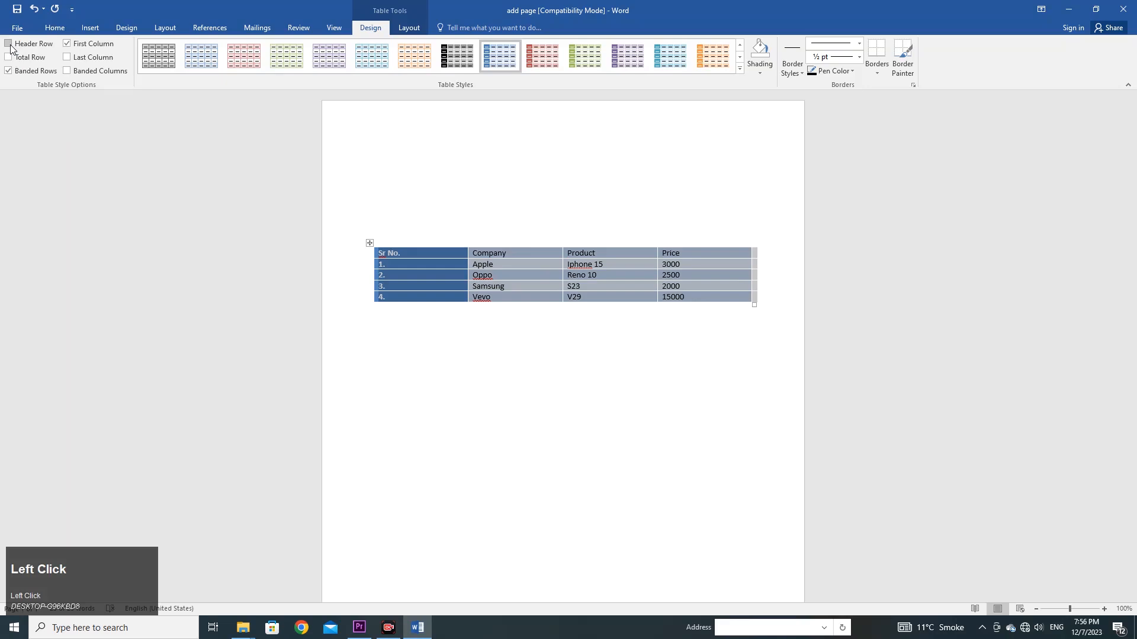
pyautogui.click(11, 47)
pyautogui.click(10, 47)
pyautogui.click(10, 47)
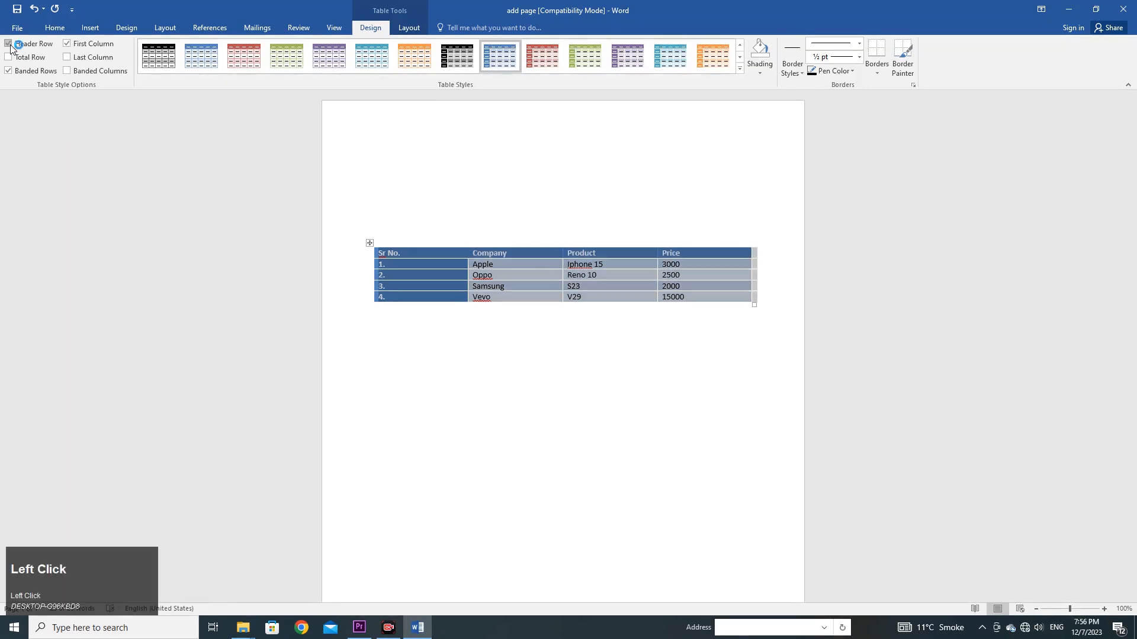
pyautogui.click(10, 46)
pyautogui.click(10, 47)
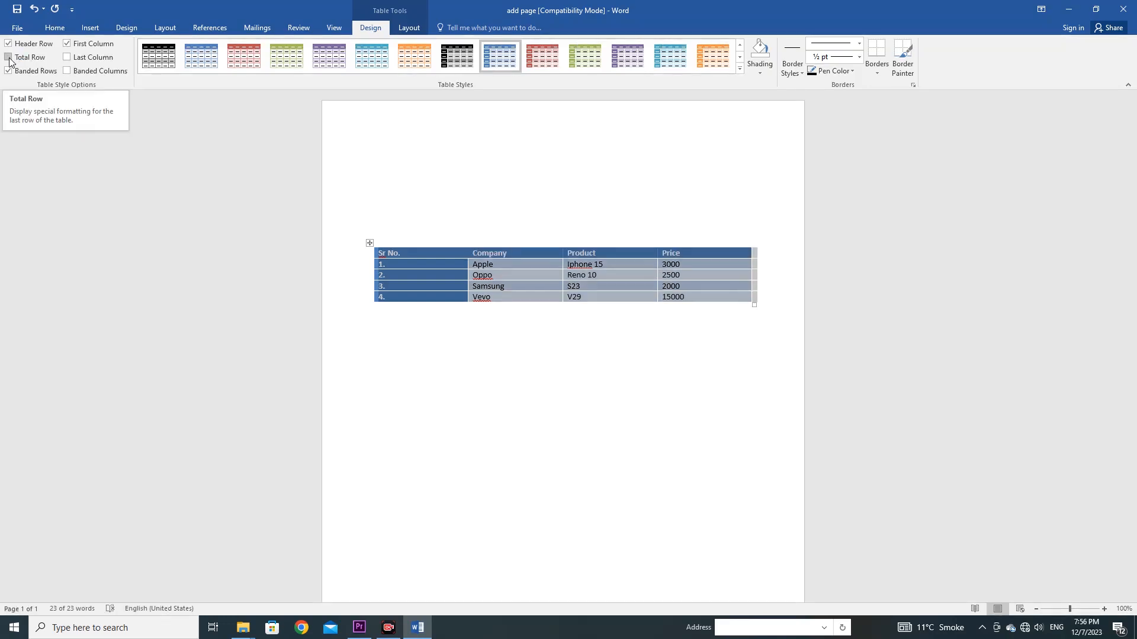
# Turn the table's Total Row formatting on and off again, and toggle Banded Rows off and on, leaving it on.
pyautogui.click(9, 58)
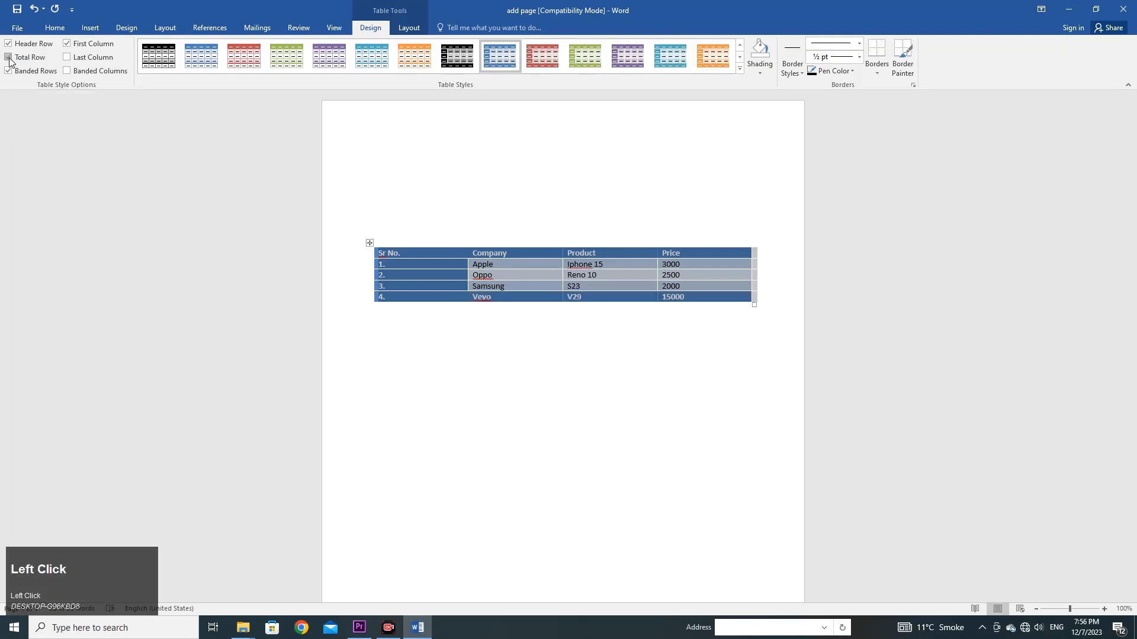
pyautogui.click(8, 58)
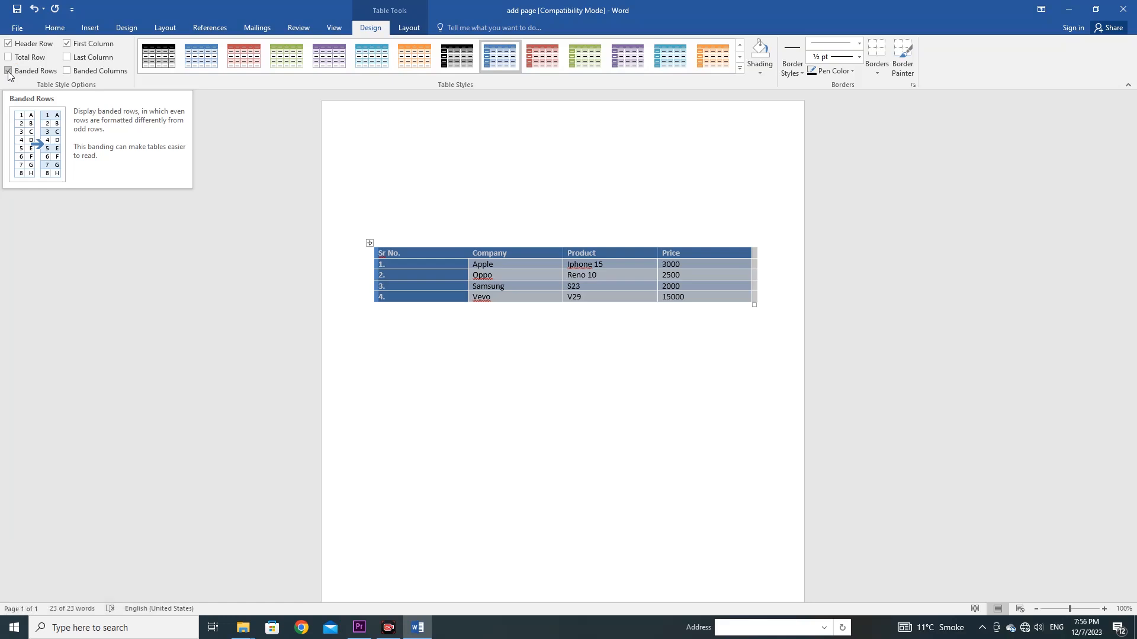
pyautogui.click(8, 71)
pyautogui.click(9, 72)
pyautogui.click(8, 72)
pyautogui.click(8, 72)
pyautogui.click(8, 71)
pyautogui.click(9, 72)
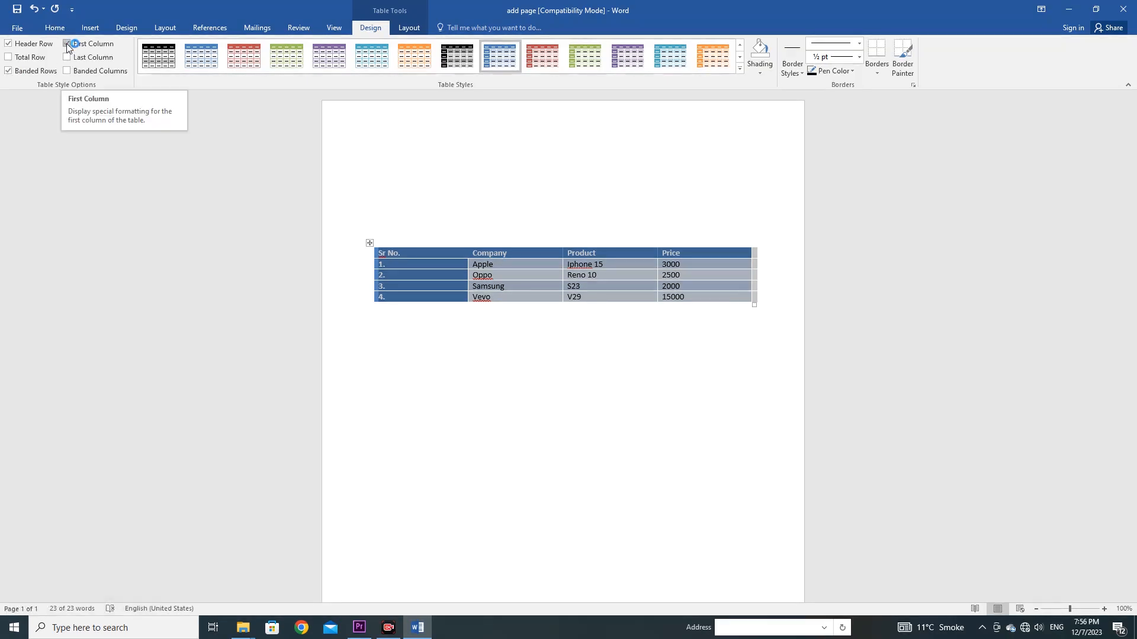
# Toggle the table's First Column formatting off and on, and switch Last Column and Banded Columns on and off again.
pyautogui.click(67, 44)
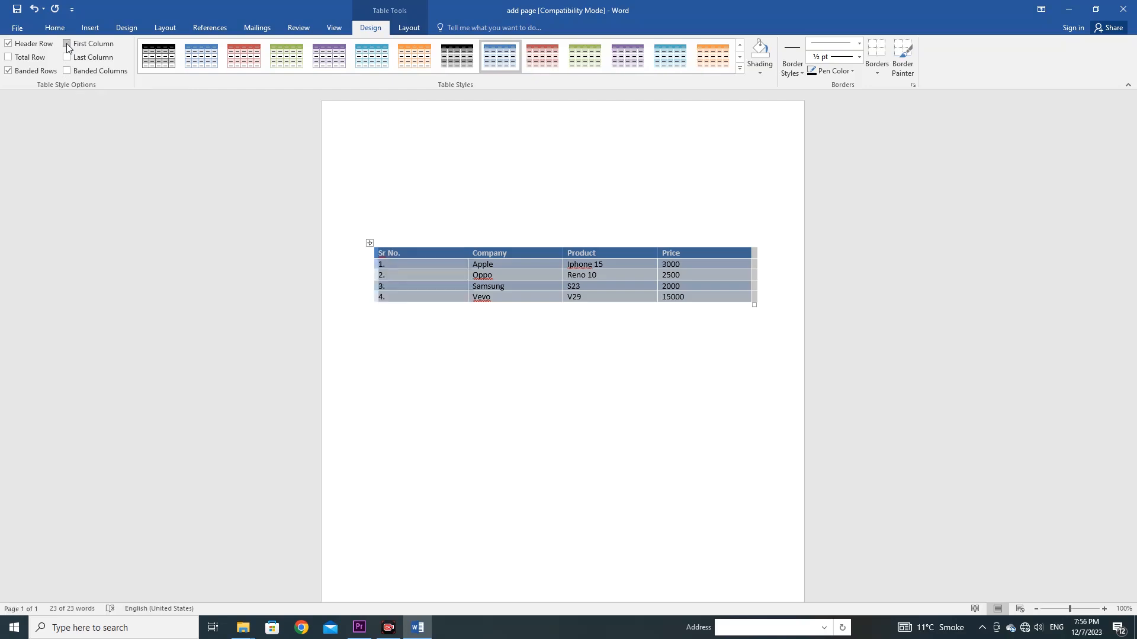
pyautogui.click(67, 44)
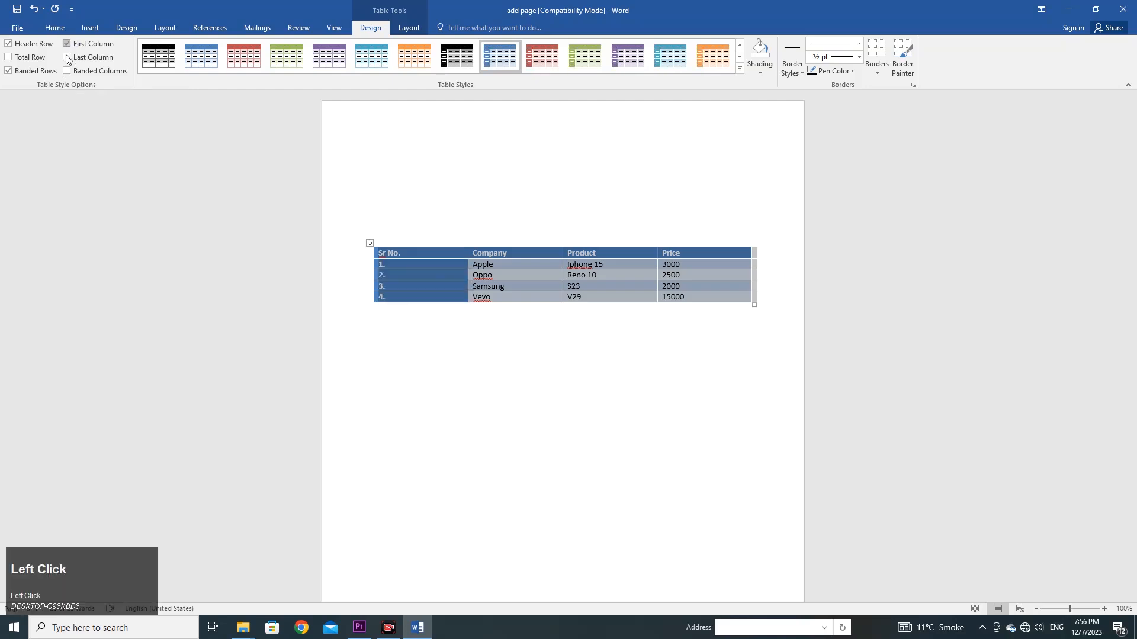
pyautogui.click(66, 57)
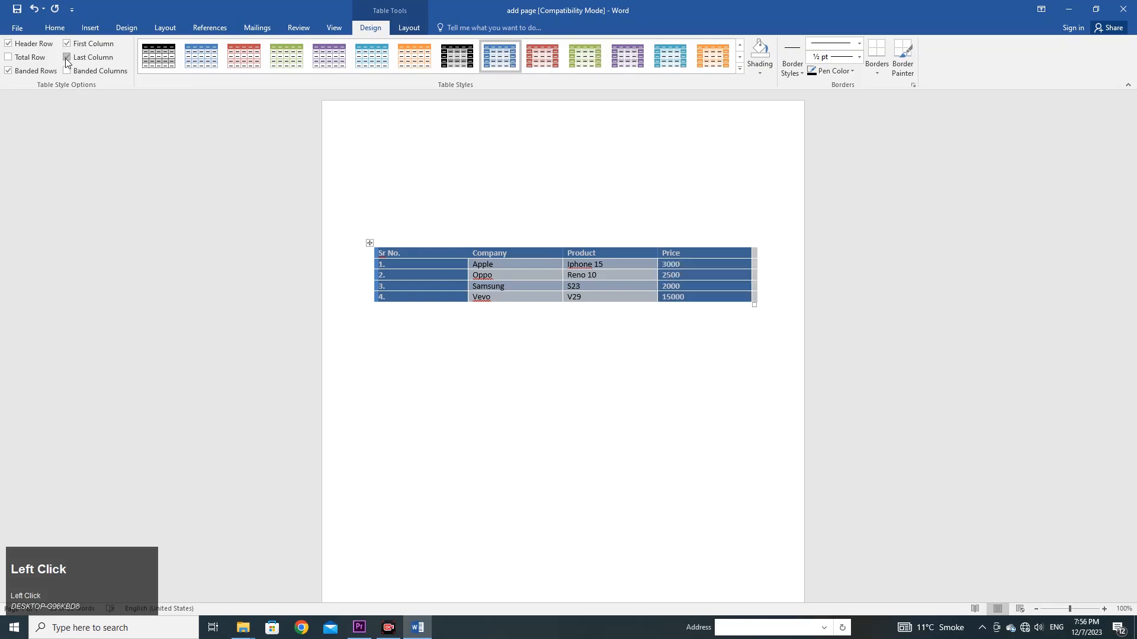
pyautogui.click(65, 57)
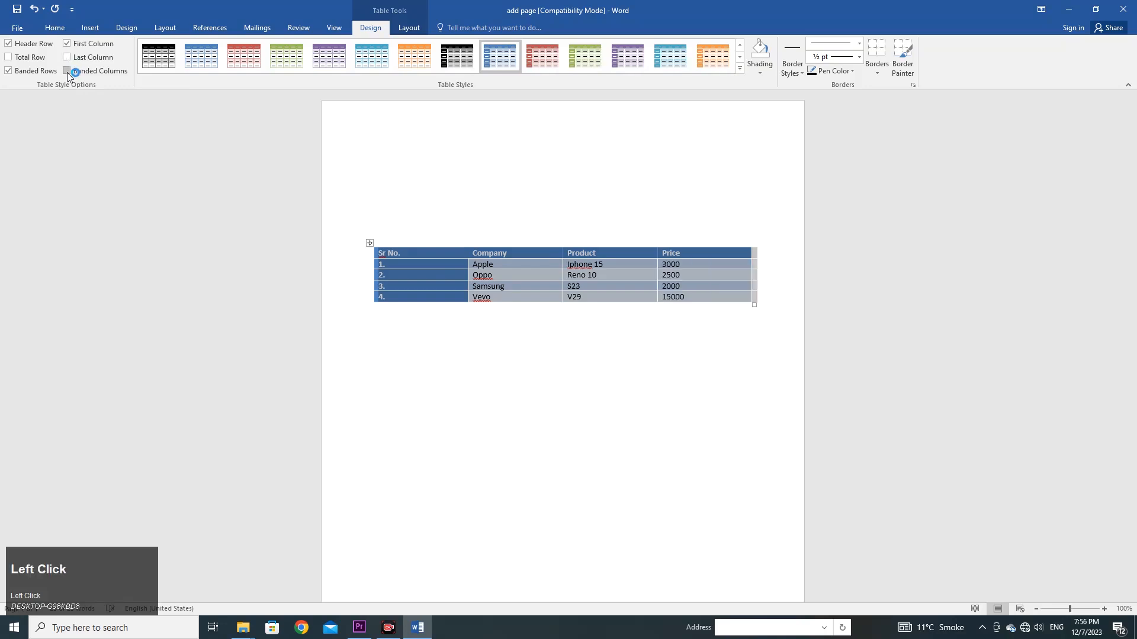
pyautogui.click(66, 71)
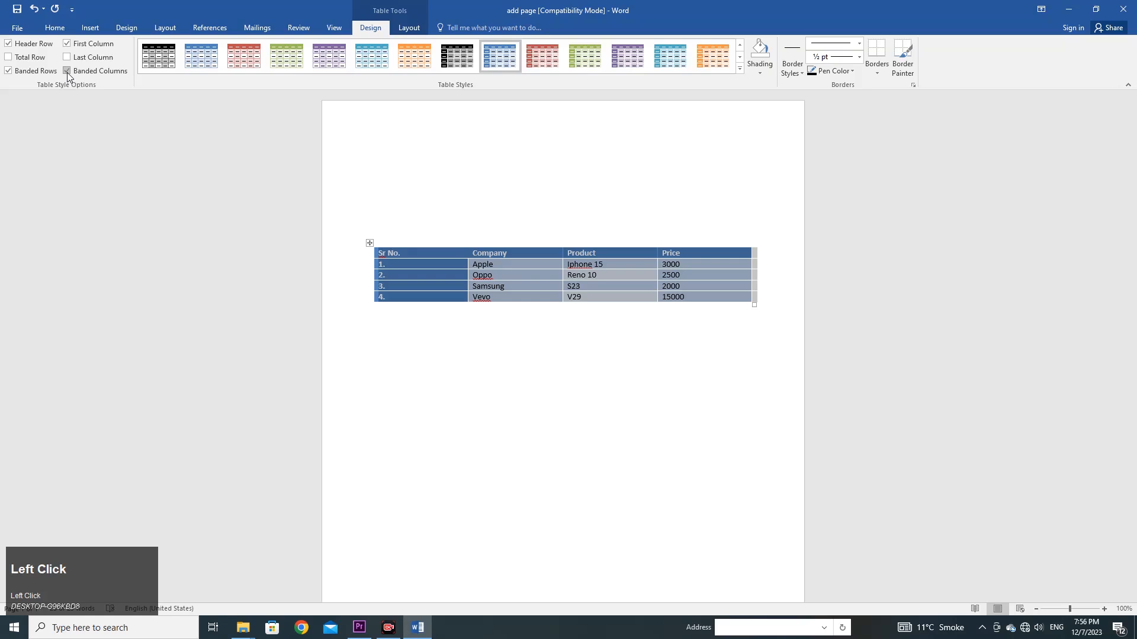
pyautogui.click(66, 71)
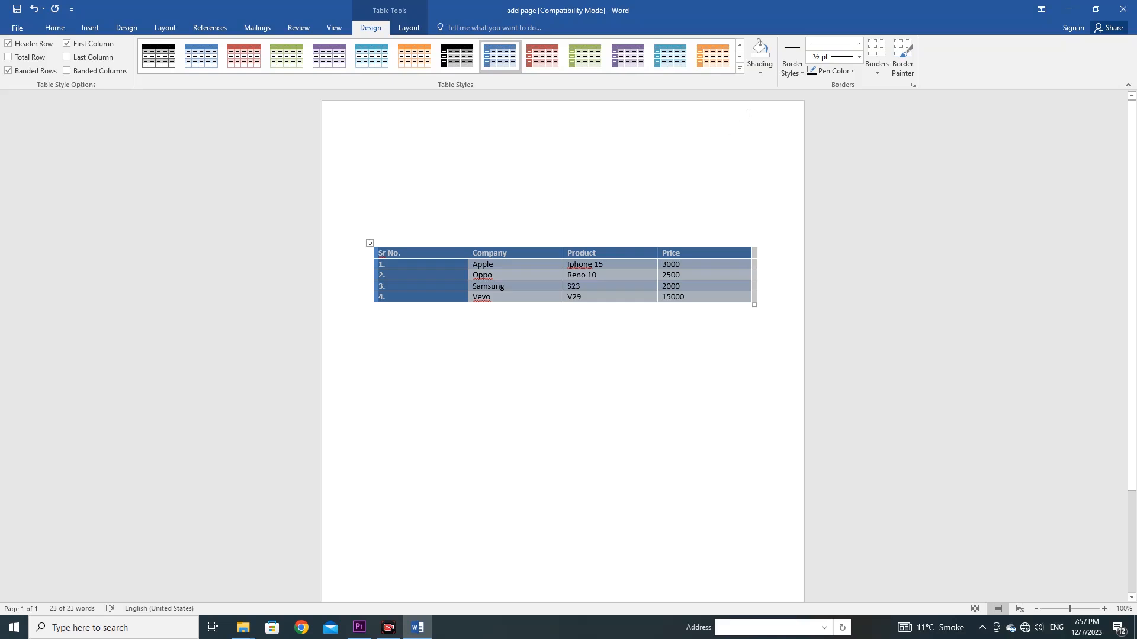
# Apply the first plain table style, a light grey grid, to the table and select the whole table.
pyautogui.click(761, 73)
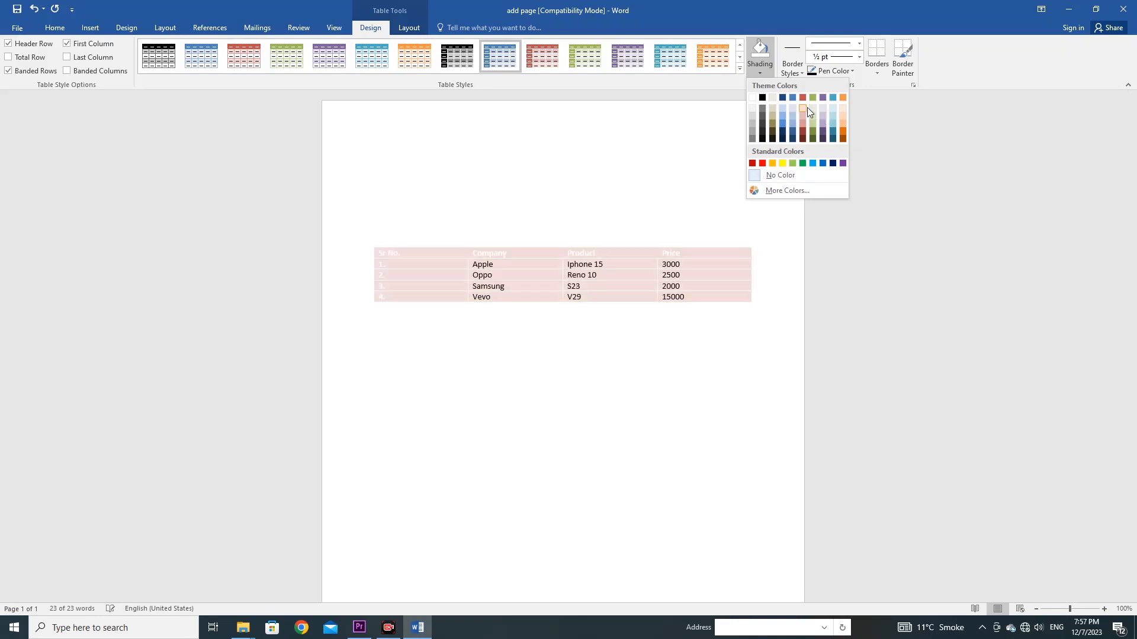
pyautogui.click(735, 79)
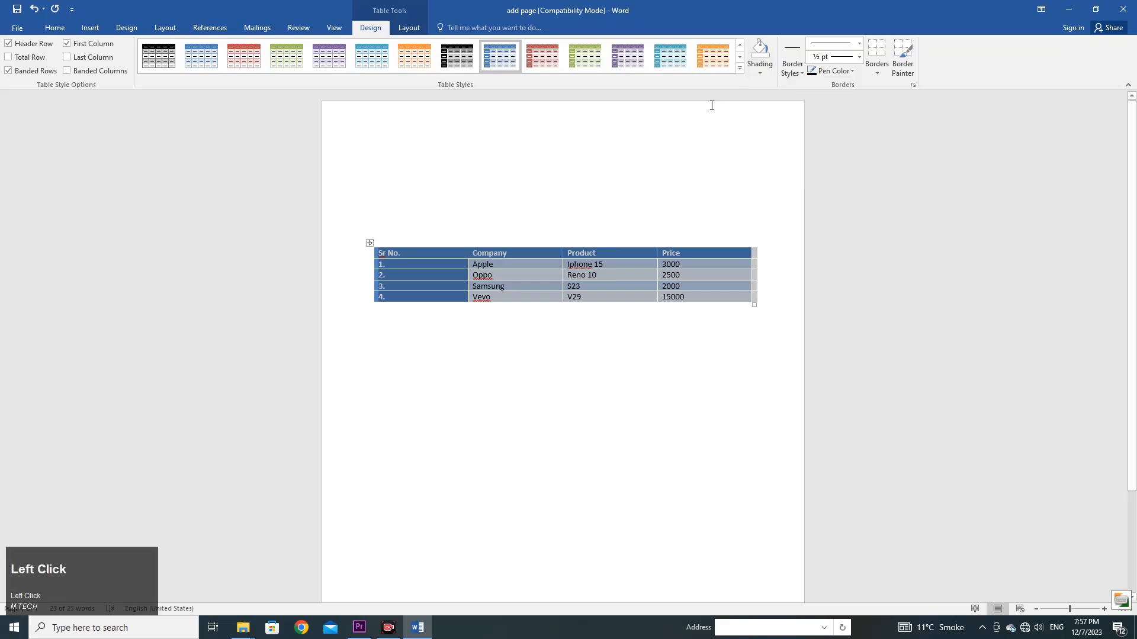
pyautogui.click(740, 69)
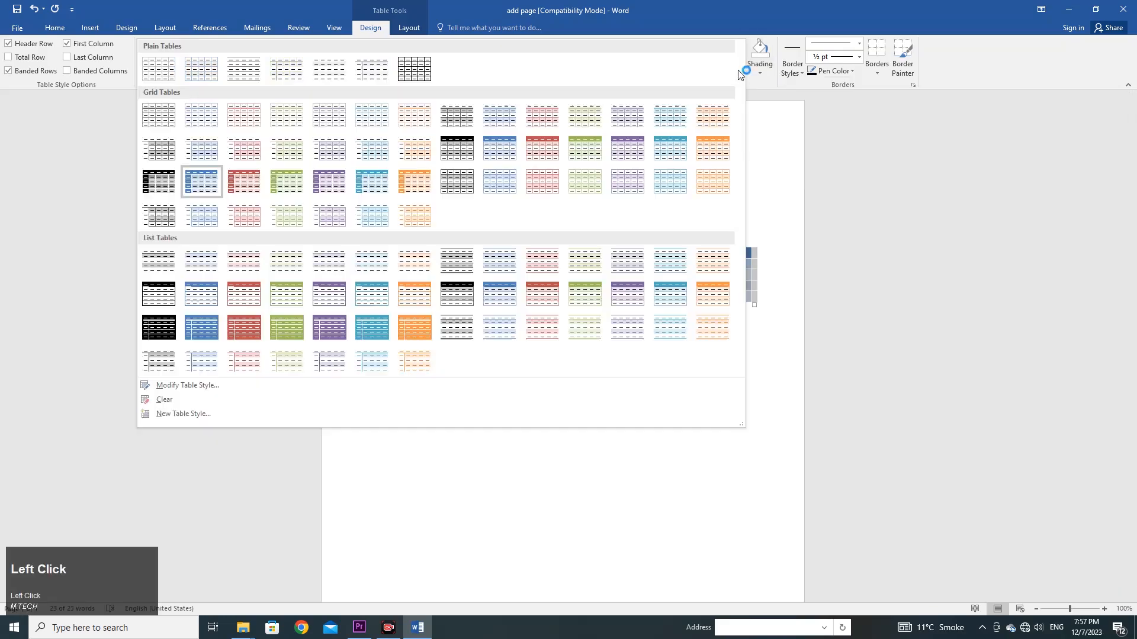
pyautogui.click(152, 72)
pyautogui.click(492, 254)
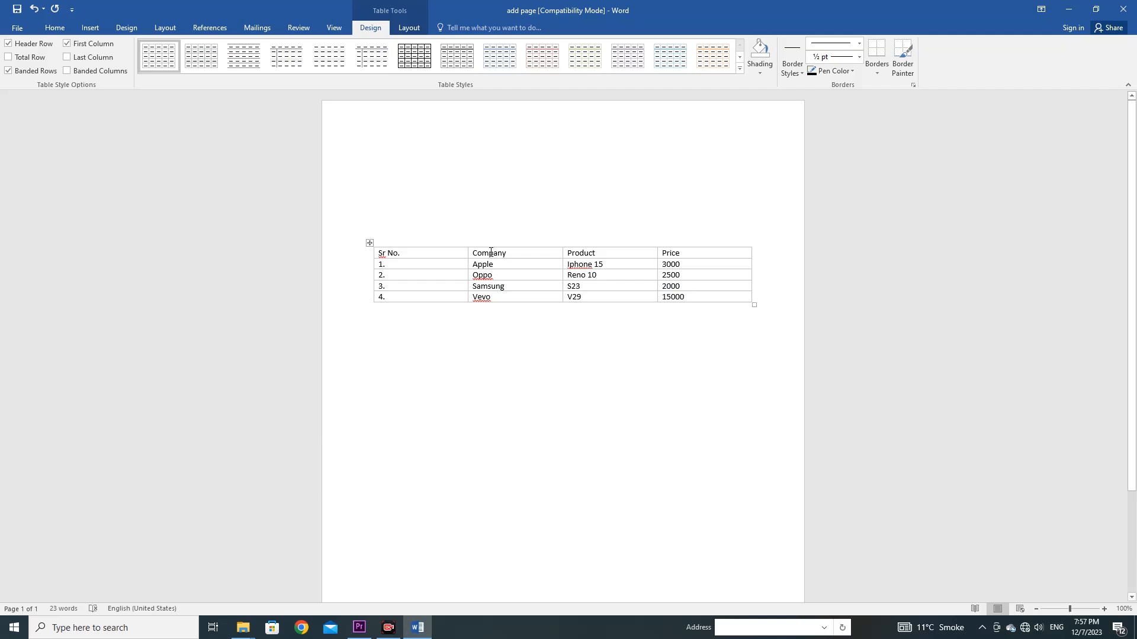
pyautogui.hotkey('ctrl', 'a')
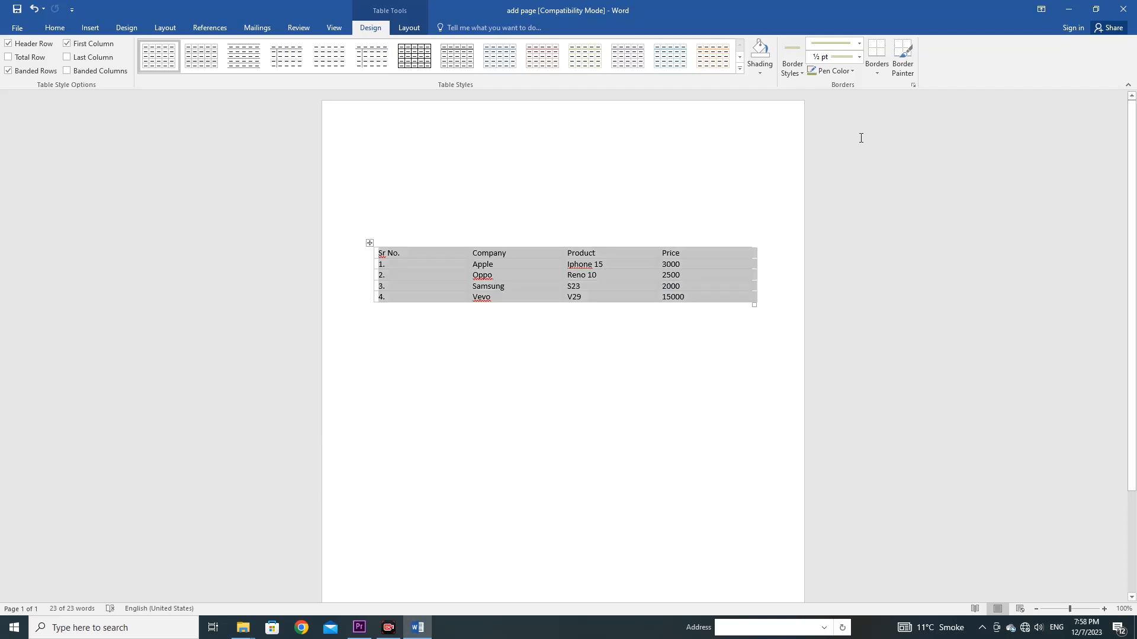
pyautogui.click(879, 74)
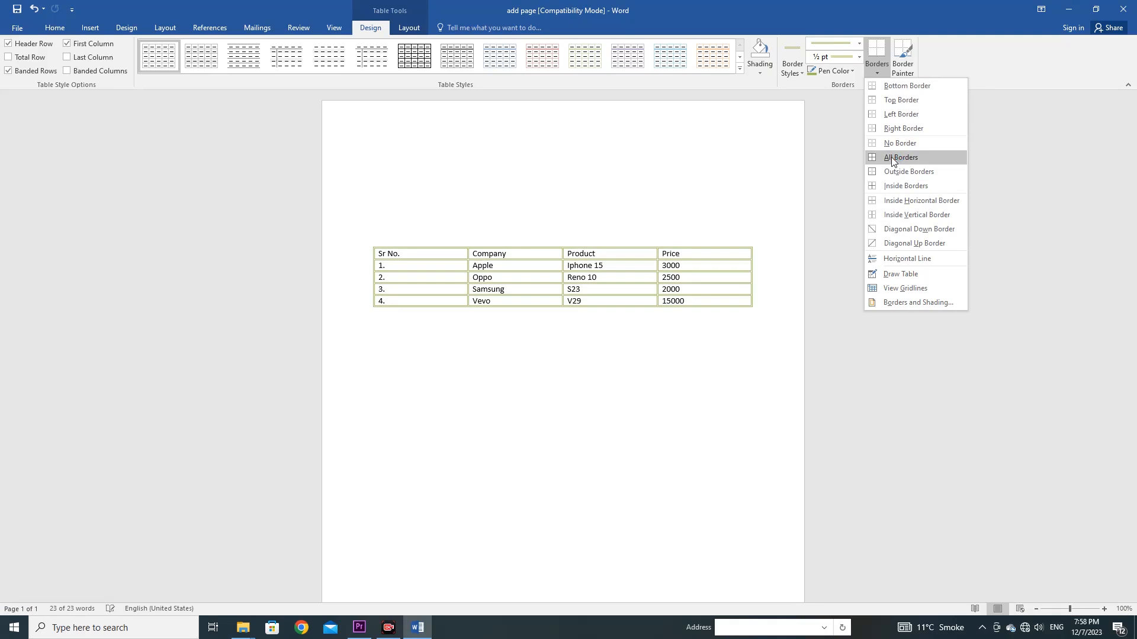
pyautogui.click(914, 301)
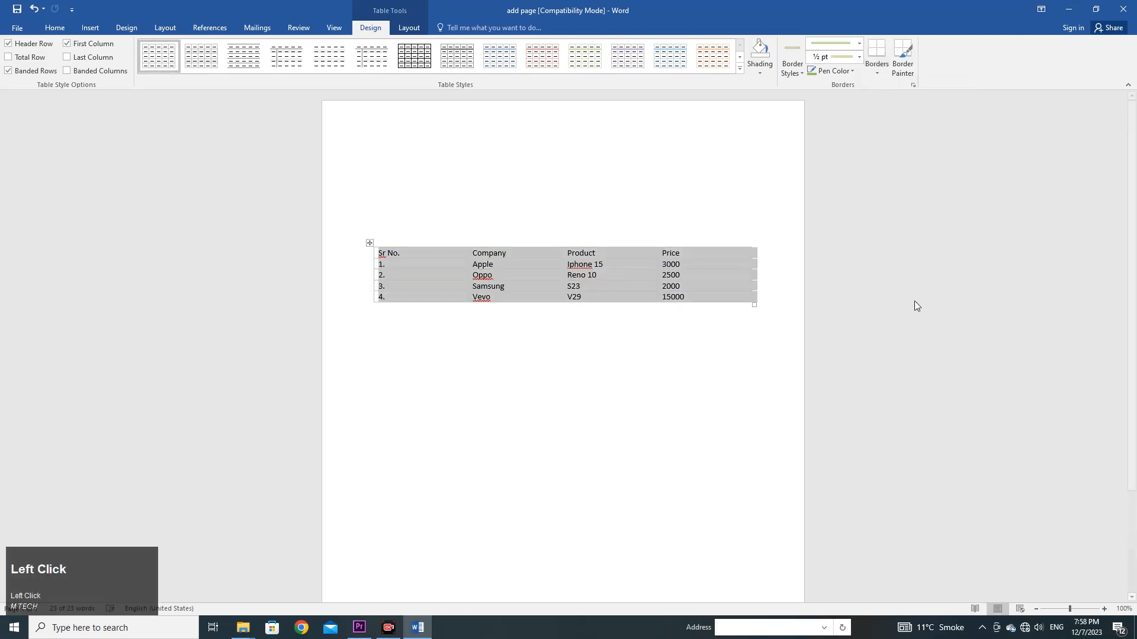
pyautogui.moveTo(622, 193); pyautogui.dragTo(908, 187)
pyautogui.click(1020, 398)
# Set all borders of the table to a grey ½ pt double line through Borders and Shading, and reselect the whole table.
pyautogui.click(879, 76)
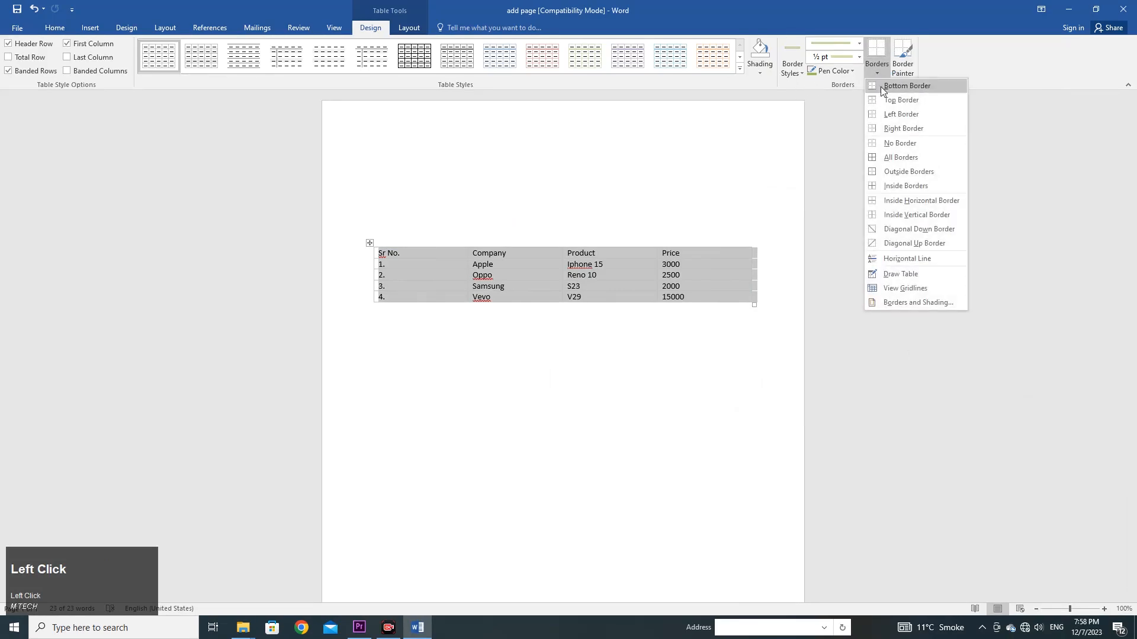
pyautogui.click(904, 303)
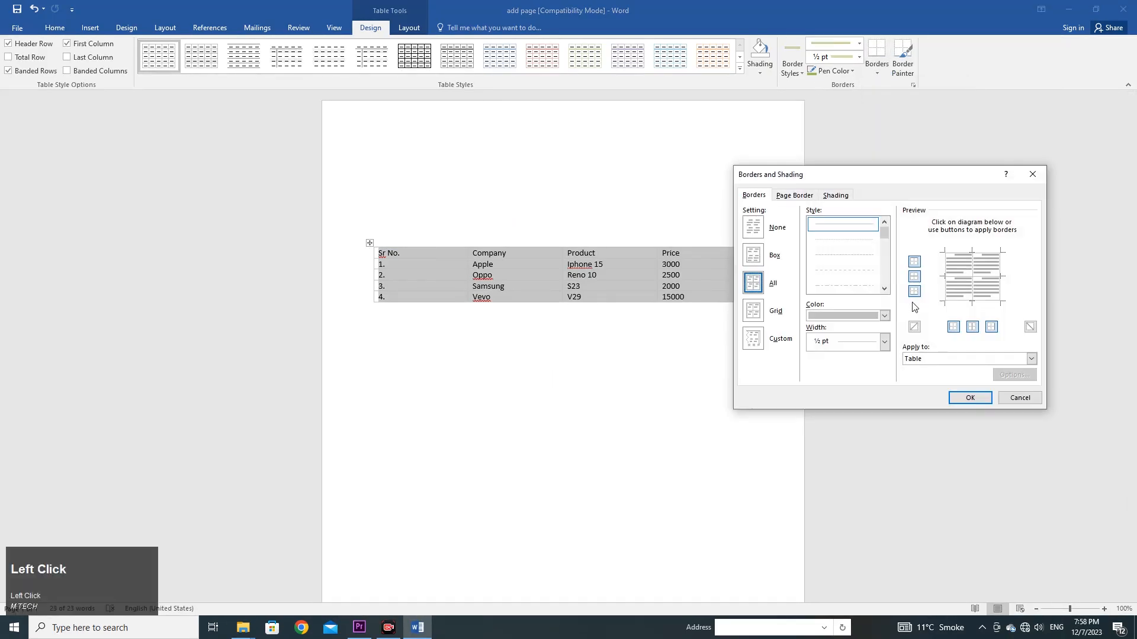
pyautogui.moveTo(900, 185); pyautogui.dragTo(946, 170)
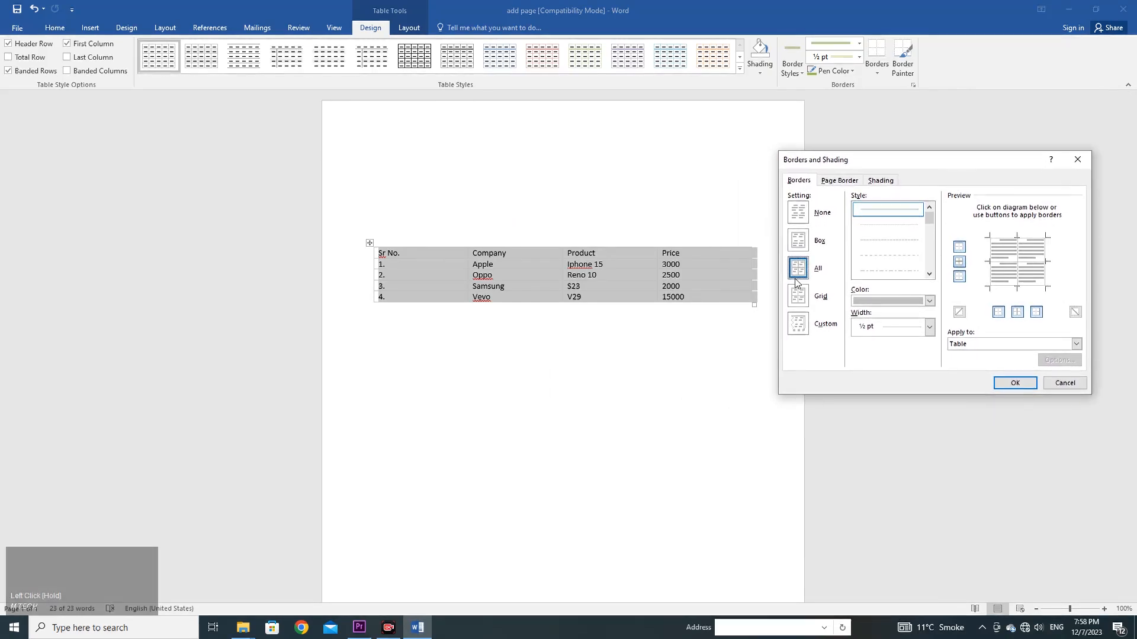
pyautogui.click(798, 245)
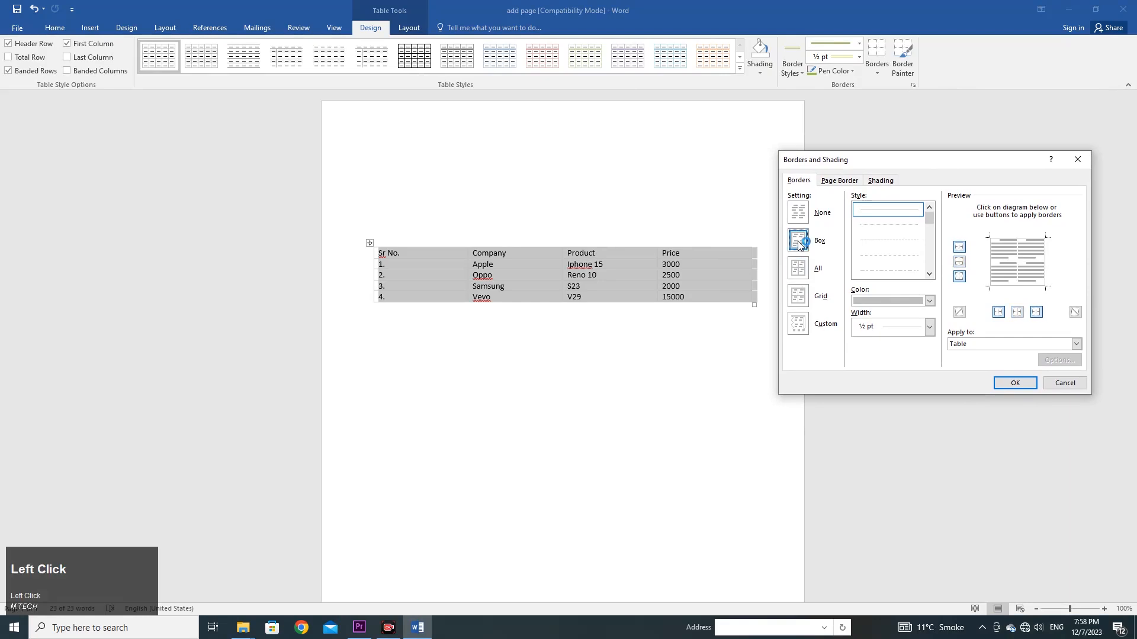
pyautogui.click(803, 270)
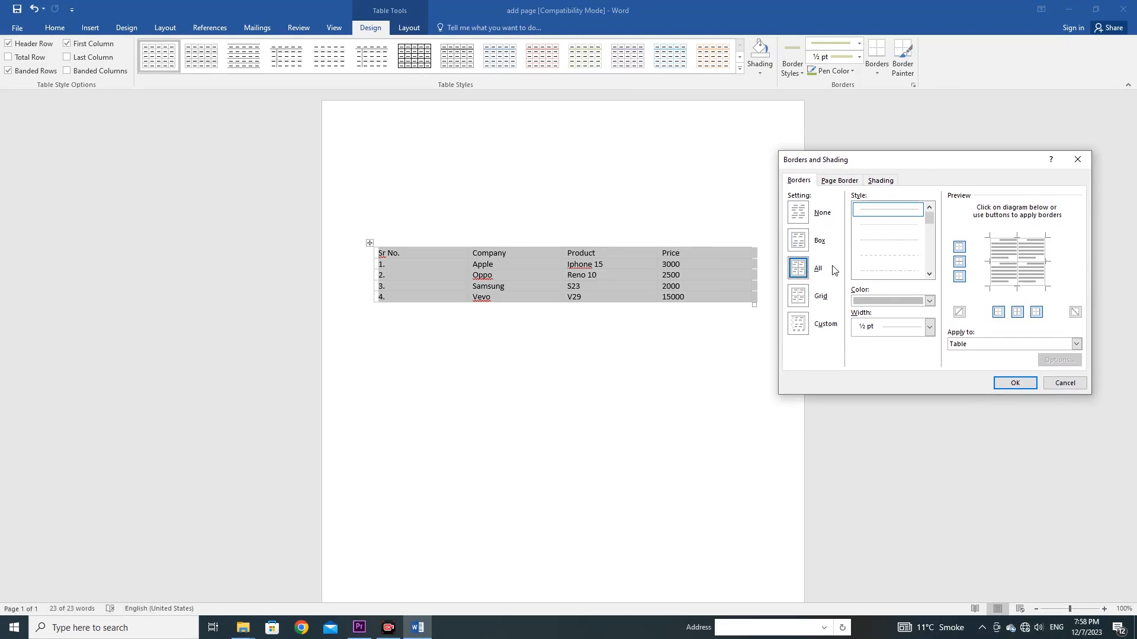
pyautogui.moveTo(927, 221); pyautogui.dragTo(934, 252)
pyautogui.moveTo(934, 256); pyautogui.dragTo(938, 236)
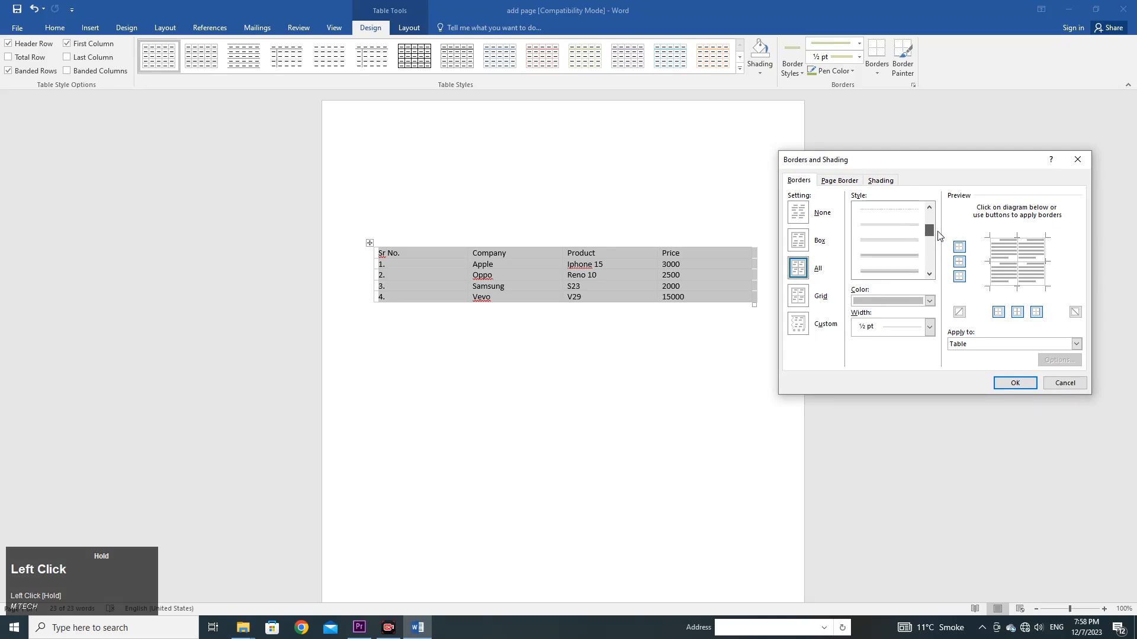
pyautogui.click(908, 225)
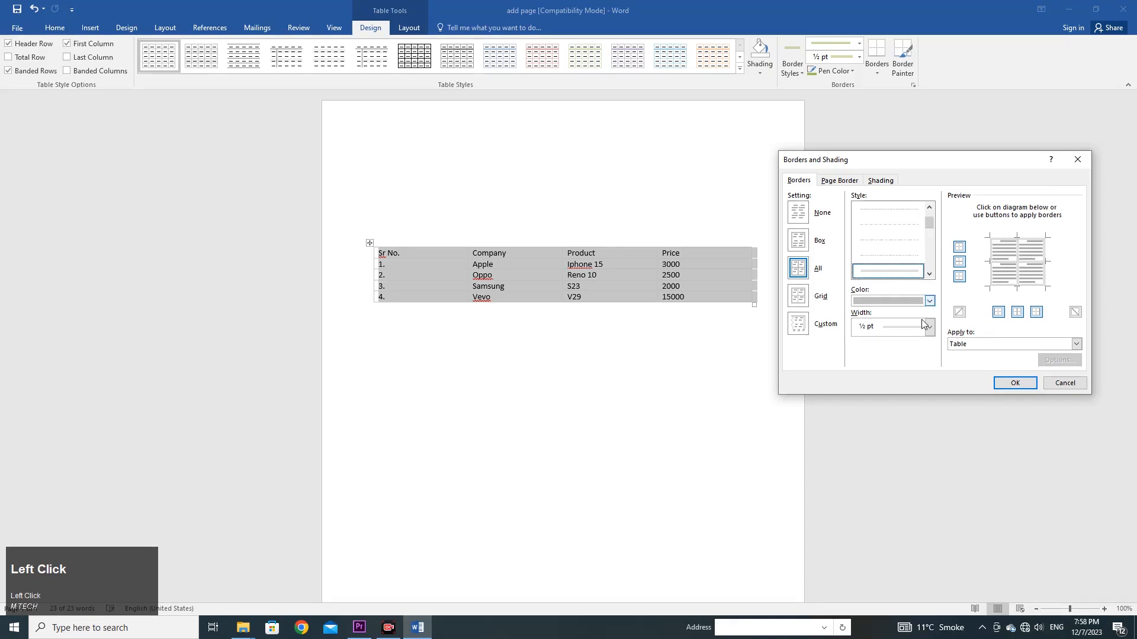
pyautogui.click(1018, 384)
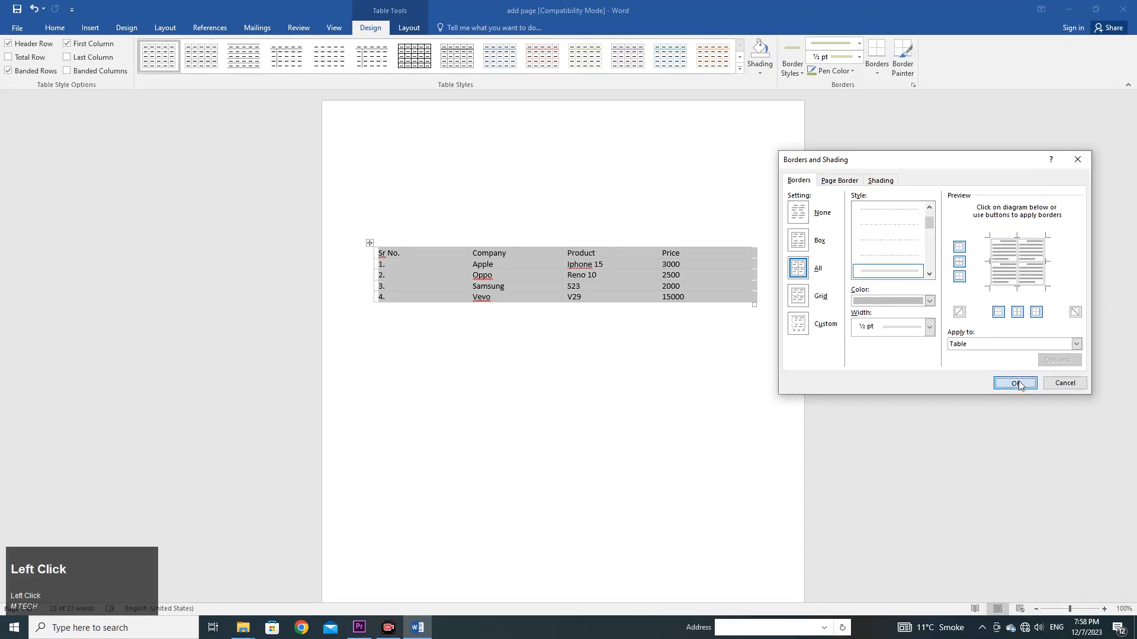
pyautogui.click(662, 219)
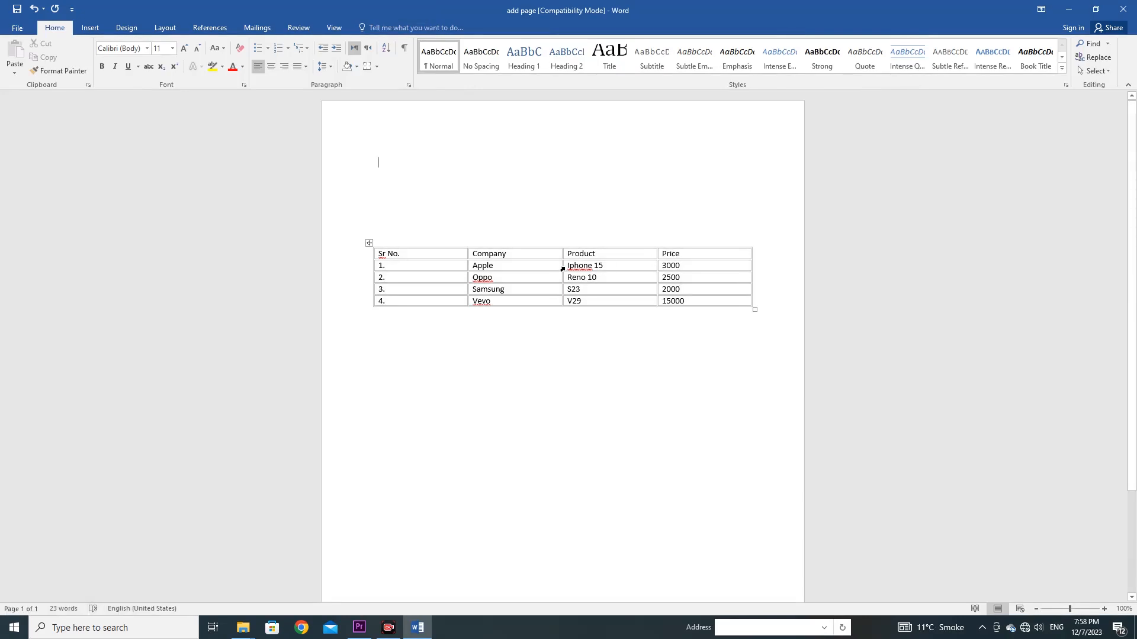
pyautogui.click(369, 243)
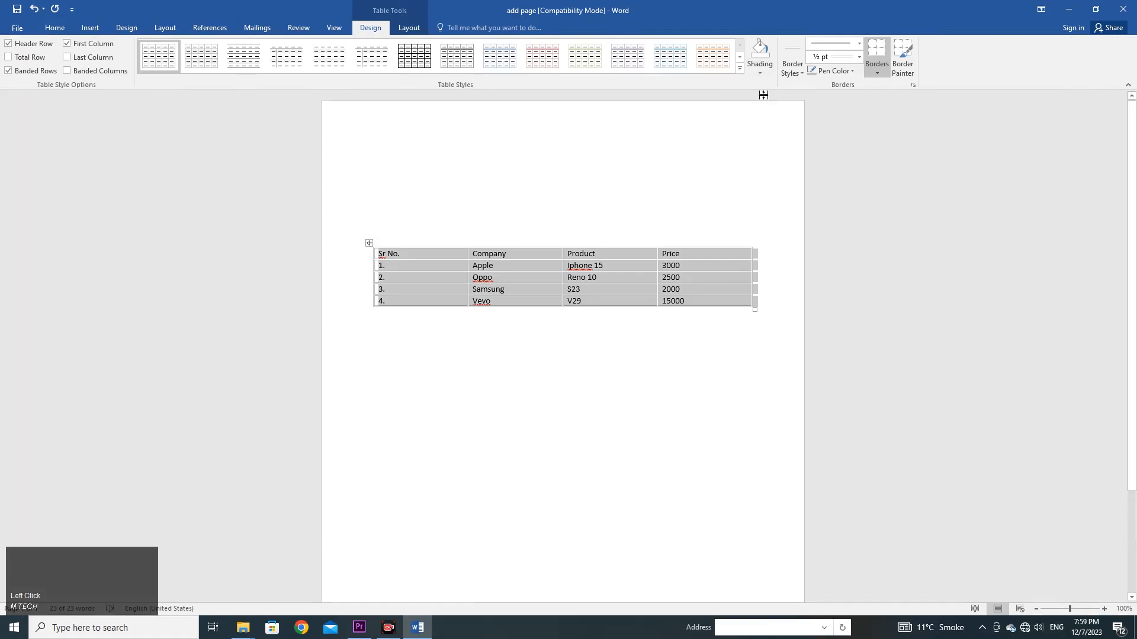
pyautogui.click(763, 74)
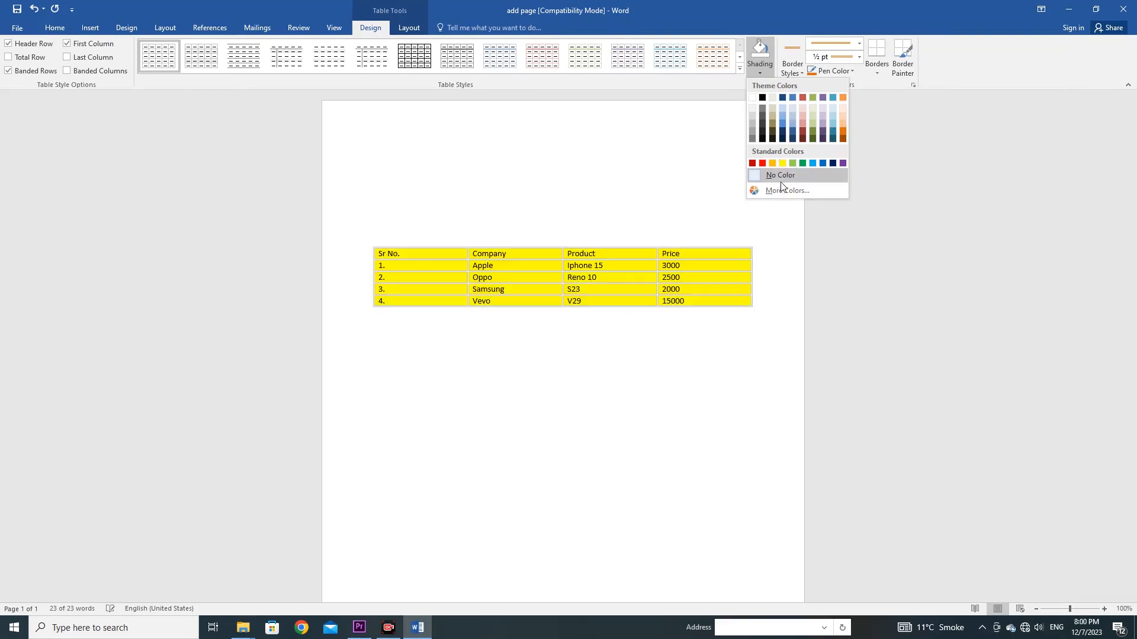
pyautogui.click(789, 195)
pyautogui.moveTo(853, 169); pyautogui.dragTo(947, 153)
pyautogui.click(905, 217)
pyautogui.click(927, 216)
pyautogui.click(939, 222)
pyautogui.click(950, 237)
pyautogui.click(926, 231)
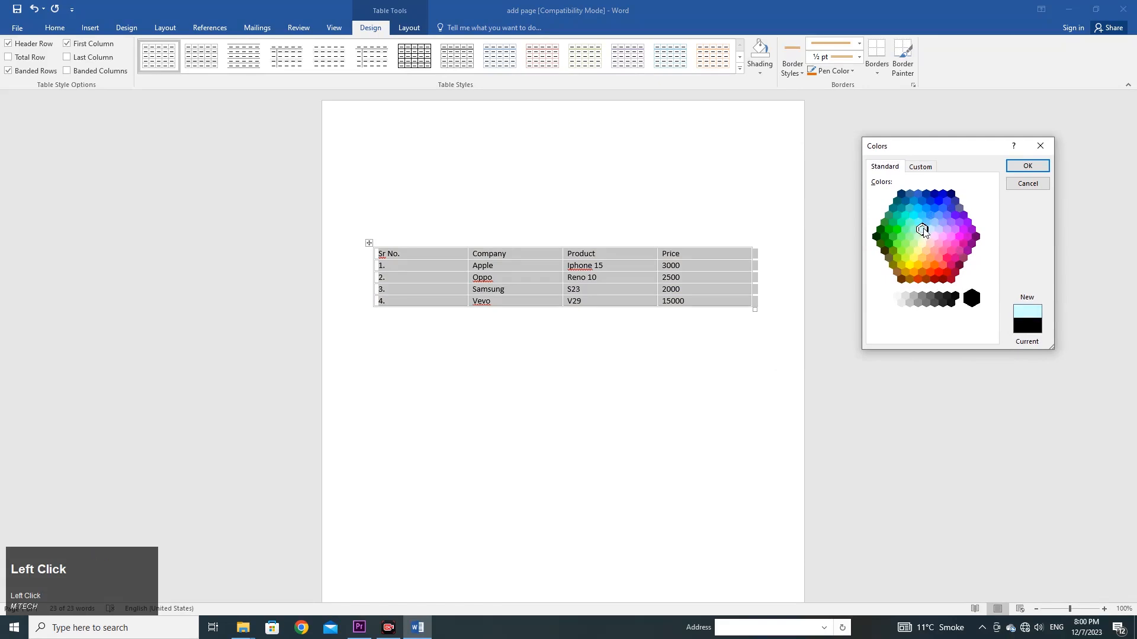
pyautogui.click(919, 168)
pyautogui.moveTo(920, 204); pyautogui.dragTo(946, 234)
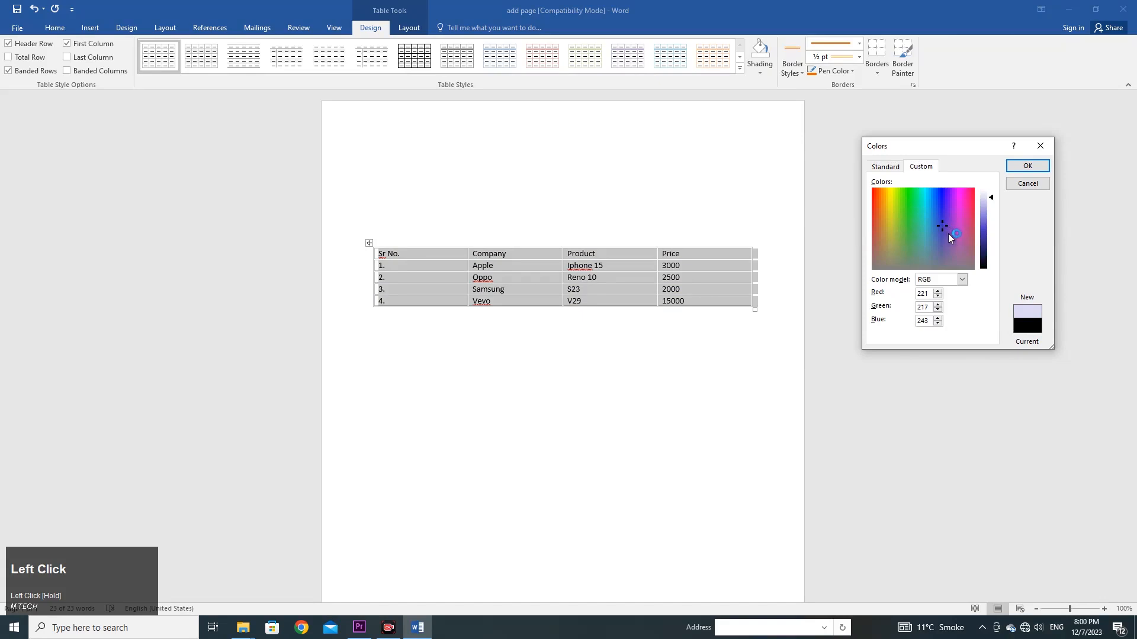
pyautogui.click(1027, 184)
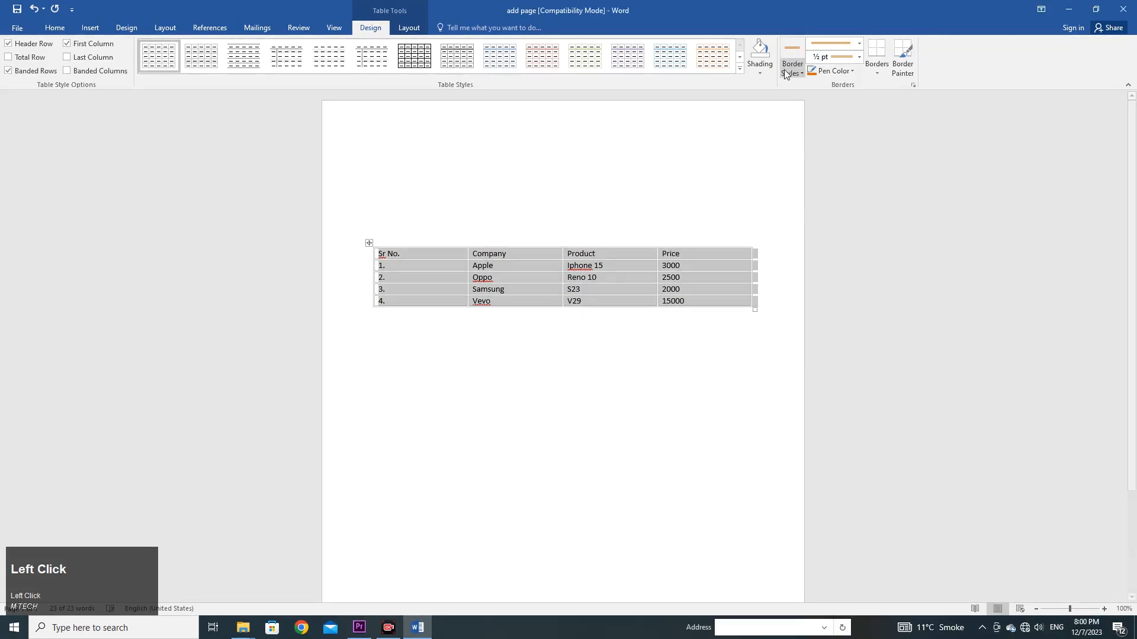
# Shade the whole table with a light aqua theme color, checking it with the table deselected.
pyautogui.click(759, 73)
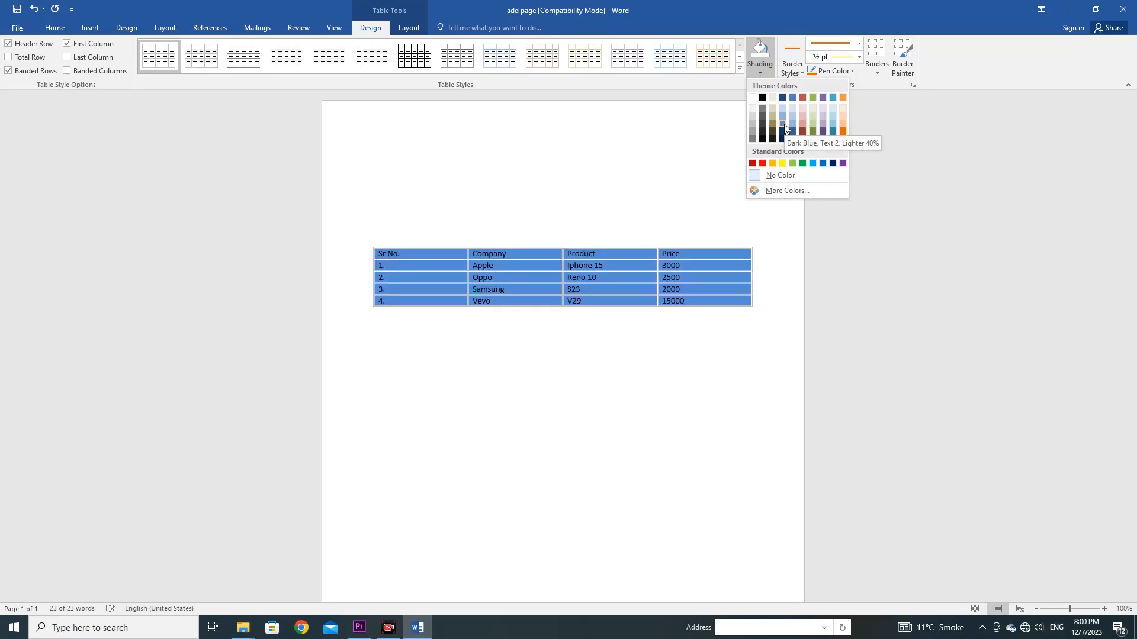
pyautogui.click(830, 116)
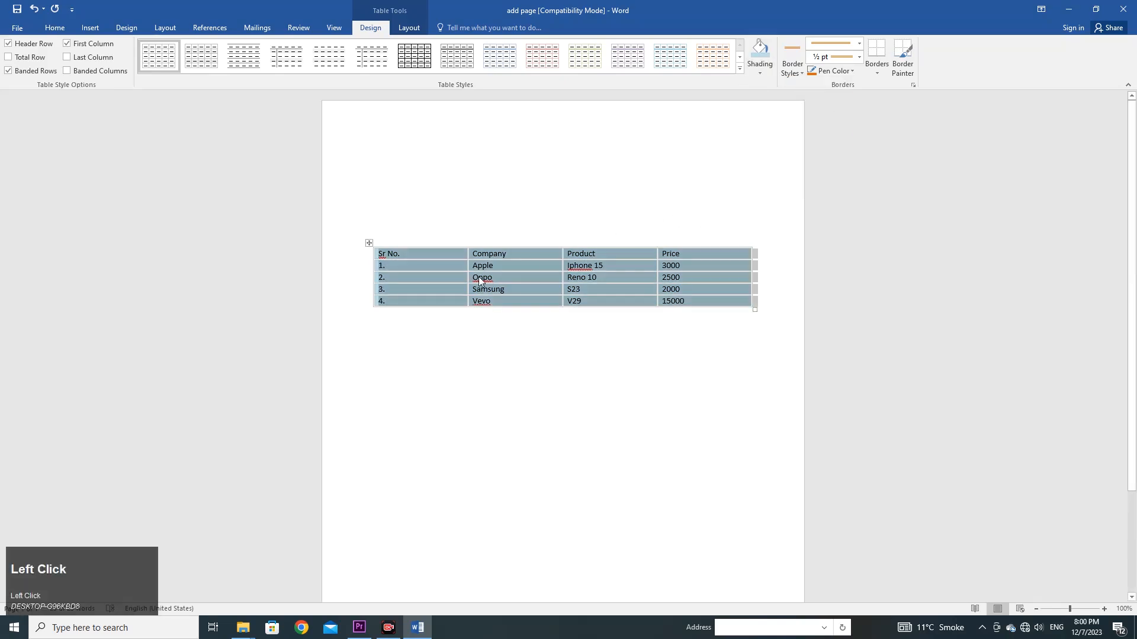
pyautogui.click(435, 221)
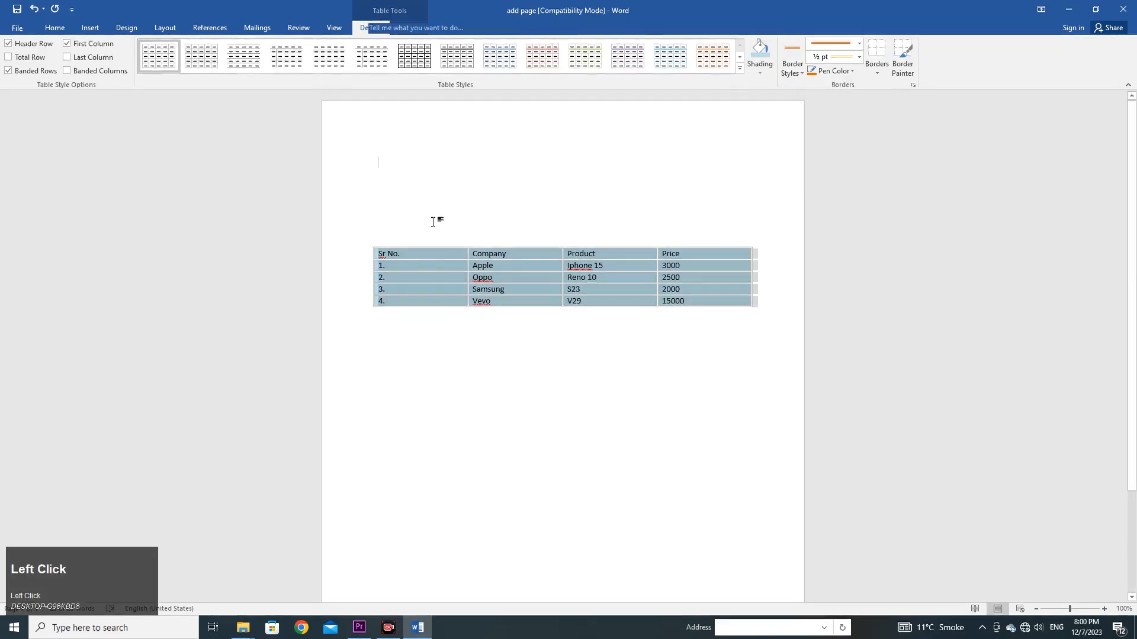
pyautogui.click(468, 258)
pyautogui.click(369, 243)
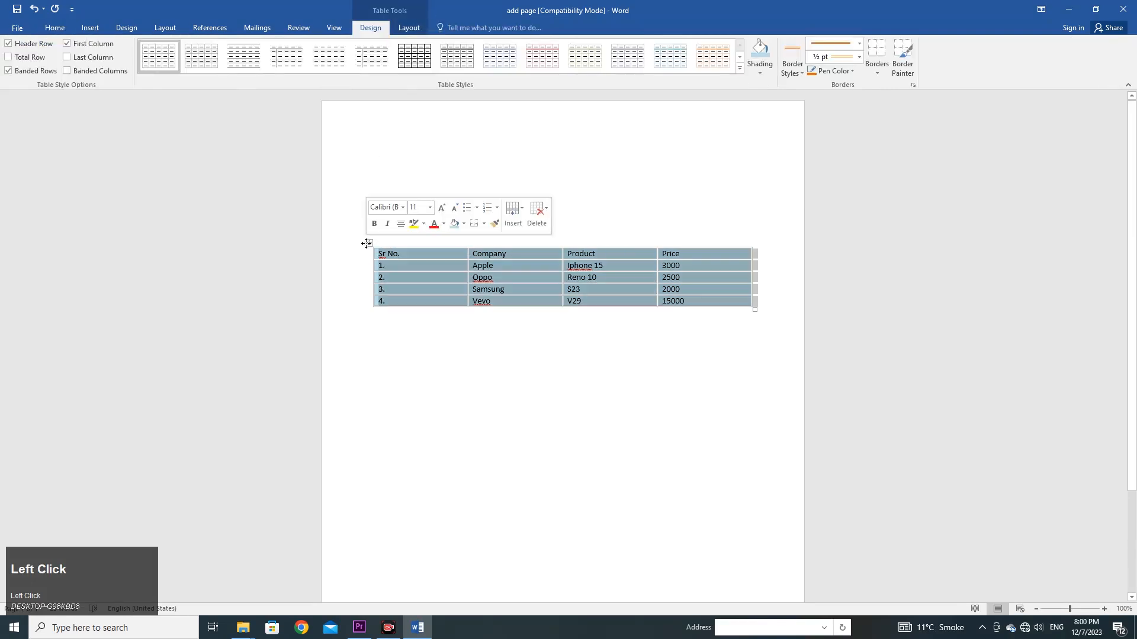
pyautogui.click(599, 218)
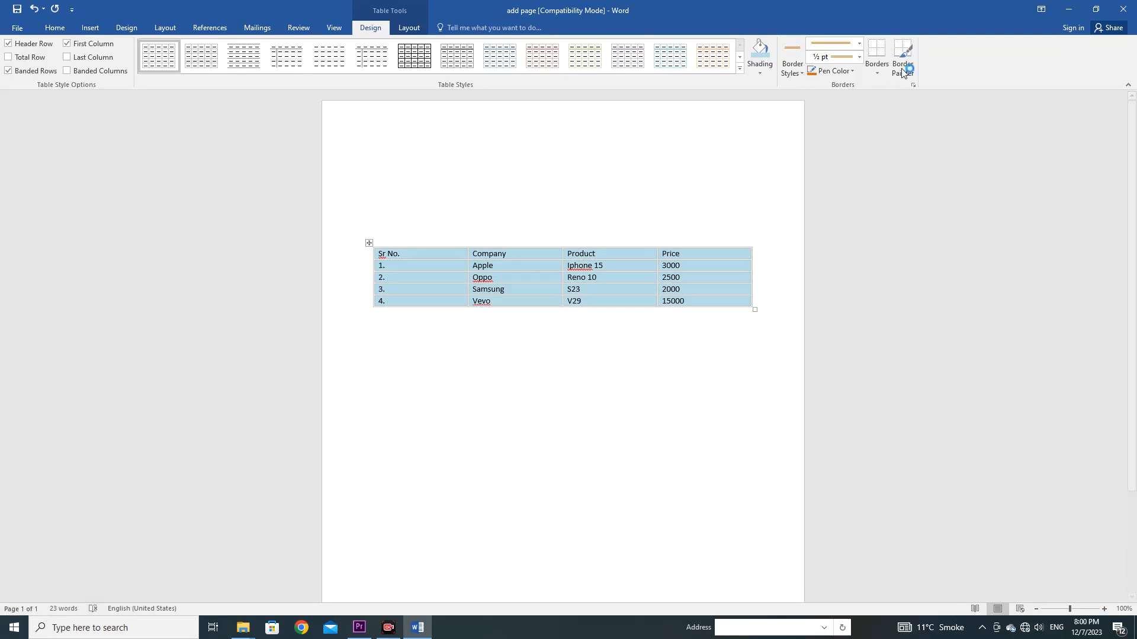
# Set the border pen color to the olive green theme color and turn off Border Painter.
pyautogui.click(824, 71)
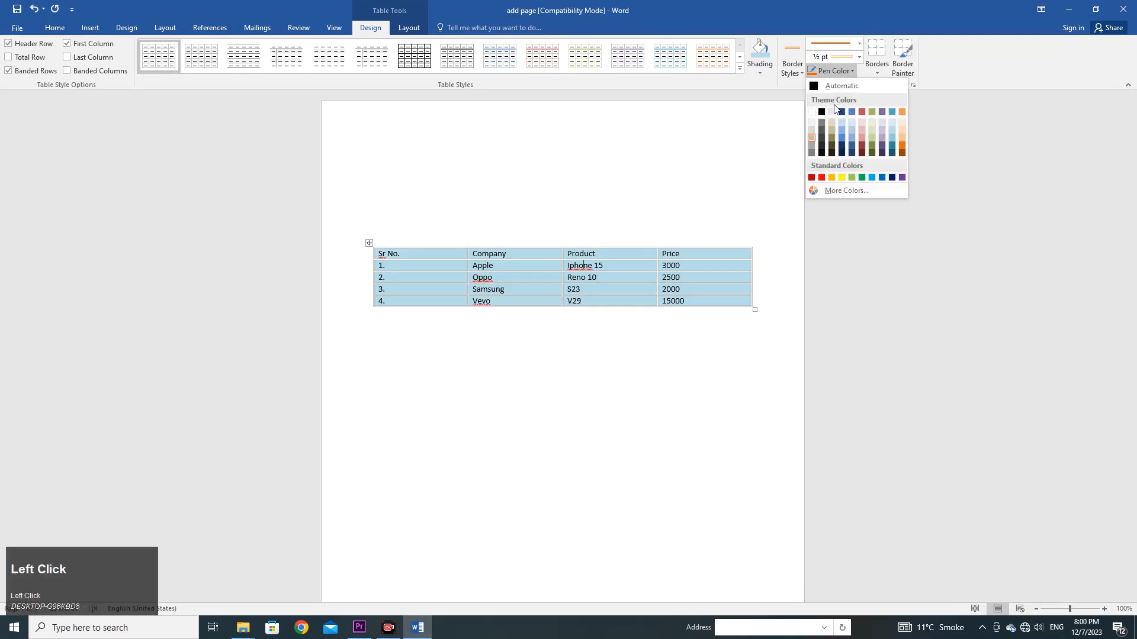
pyautogui.click(871, 112)
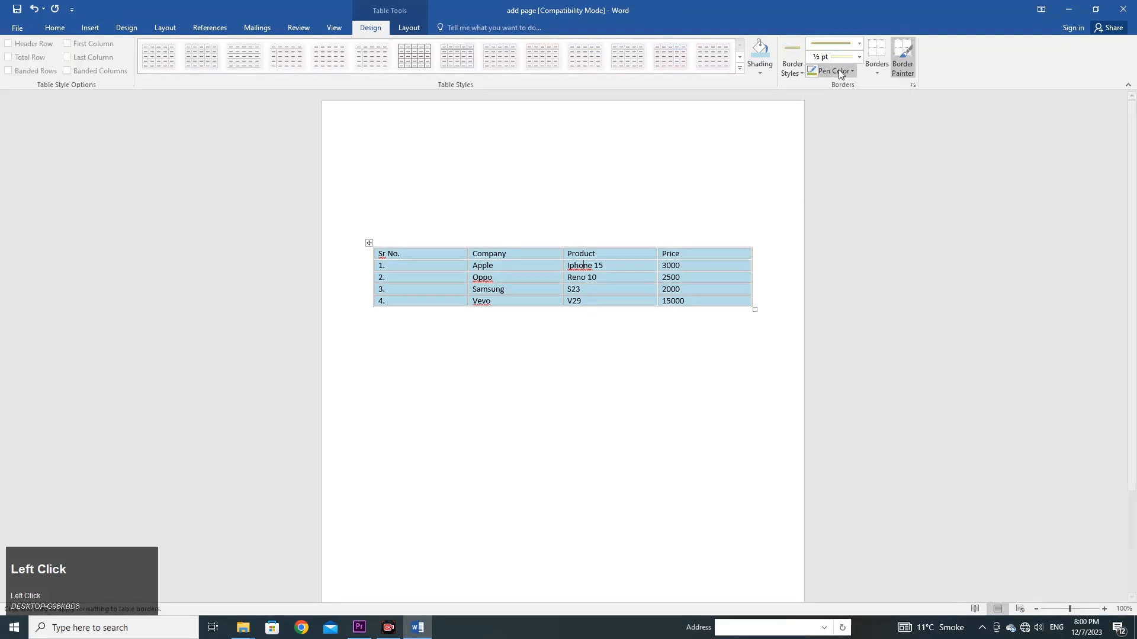
pyautogui.click(907, 69)
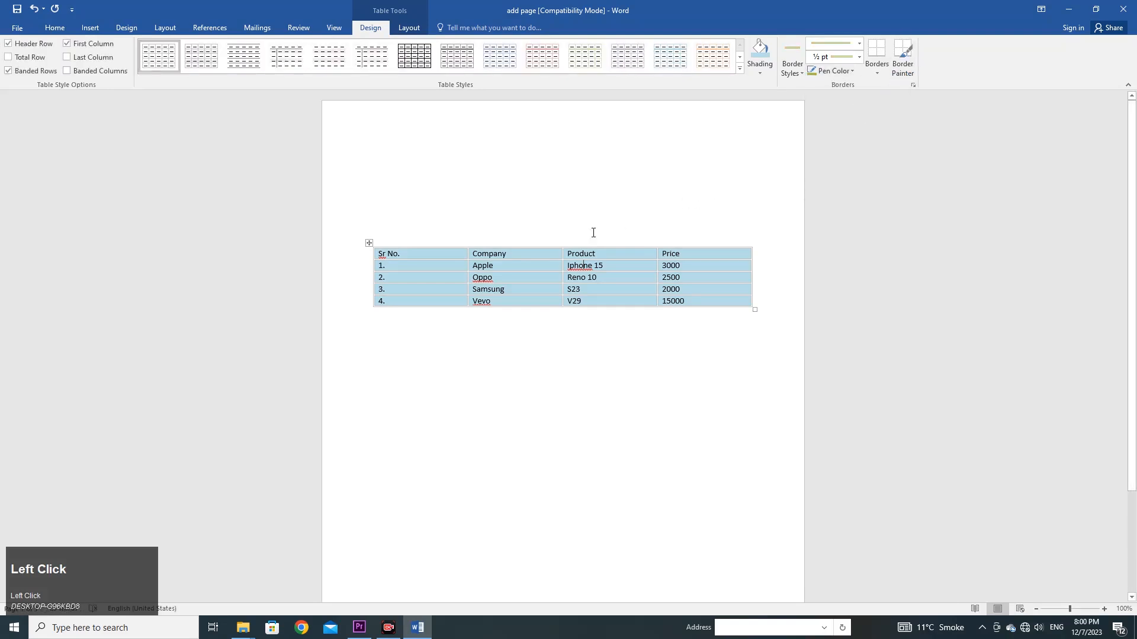
# Paint olive green borders with Border Painter along the header row's upper and lower edges and between the Sr No. and Company columns.
pyautogui.click(902, 59)
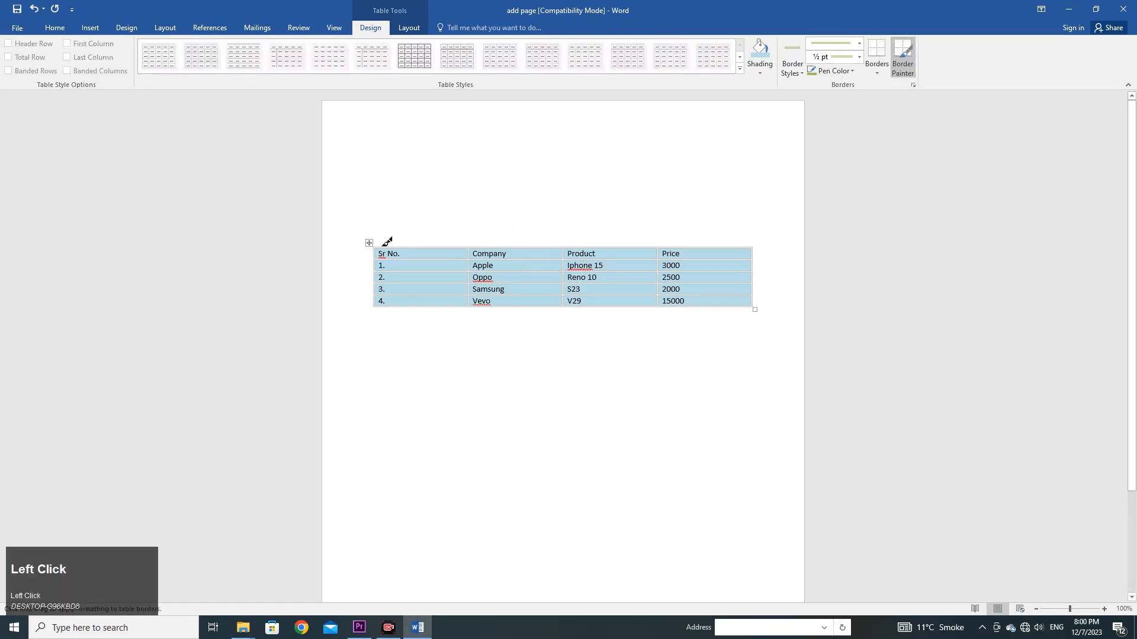
pyautogui.moveTo(381, 243); pyautogui.dragTo(702, 238)
pyautogui.moveTo(379, 256); pyautogui.dragTo(694, 259)
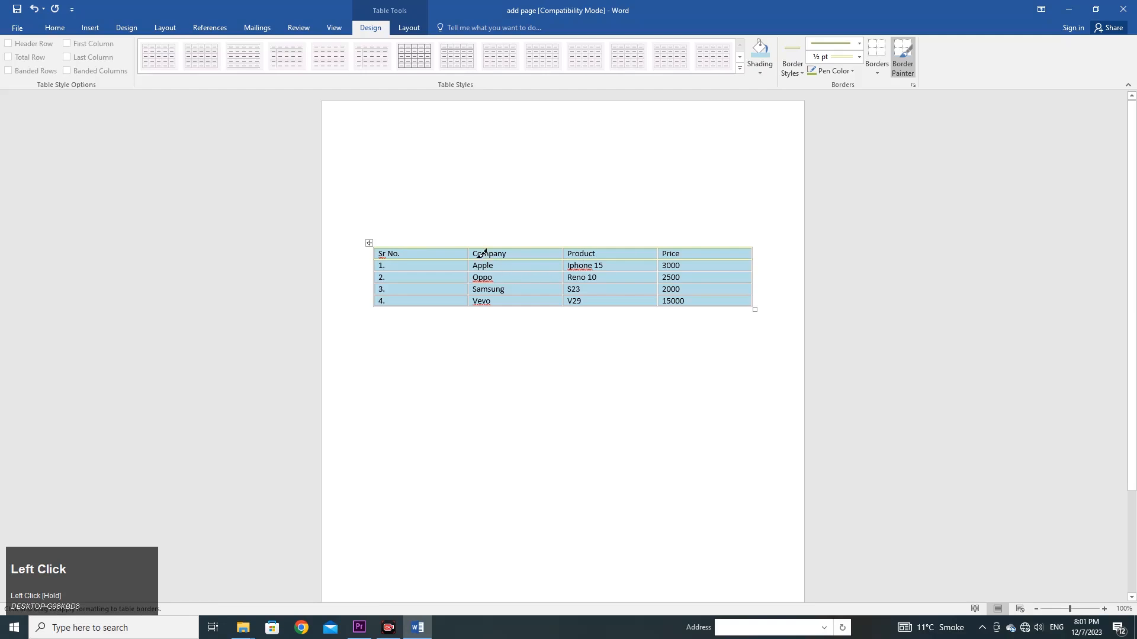
pyautogui.moveTo(468, 247); pyautogui.dragTo(468, 305)
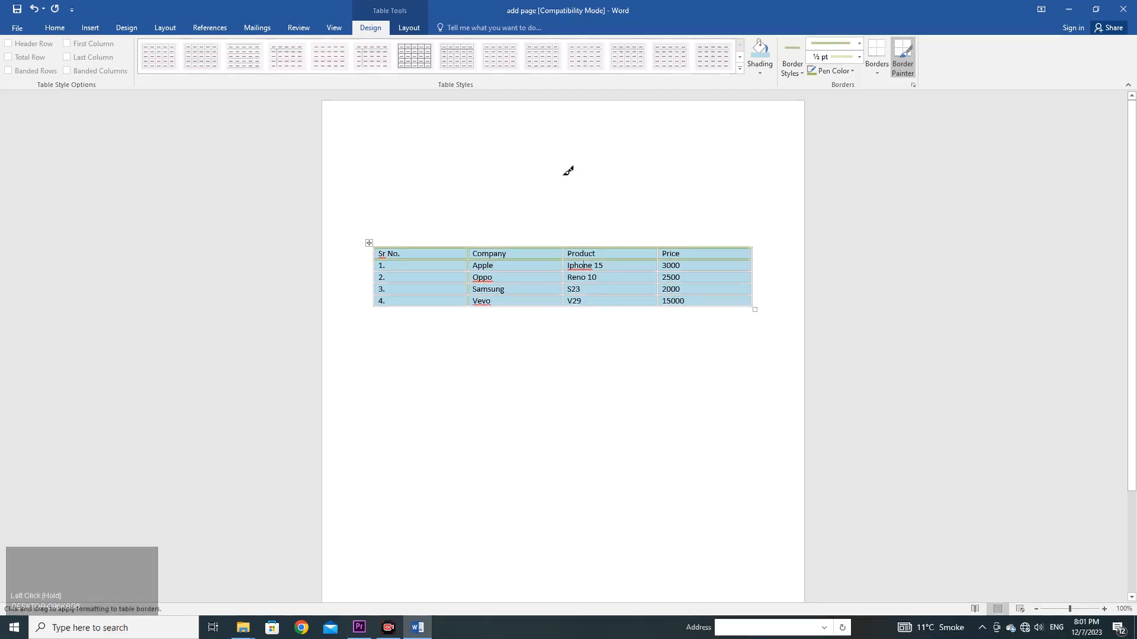
# Undo the painted borders and the table's aqua shading, turn off Border Painter and deselect the table.
pyautogui.hotkey('ctrl', 'z')
pyautogui.hotkey('ctrl', 'z')
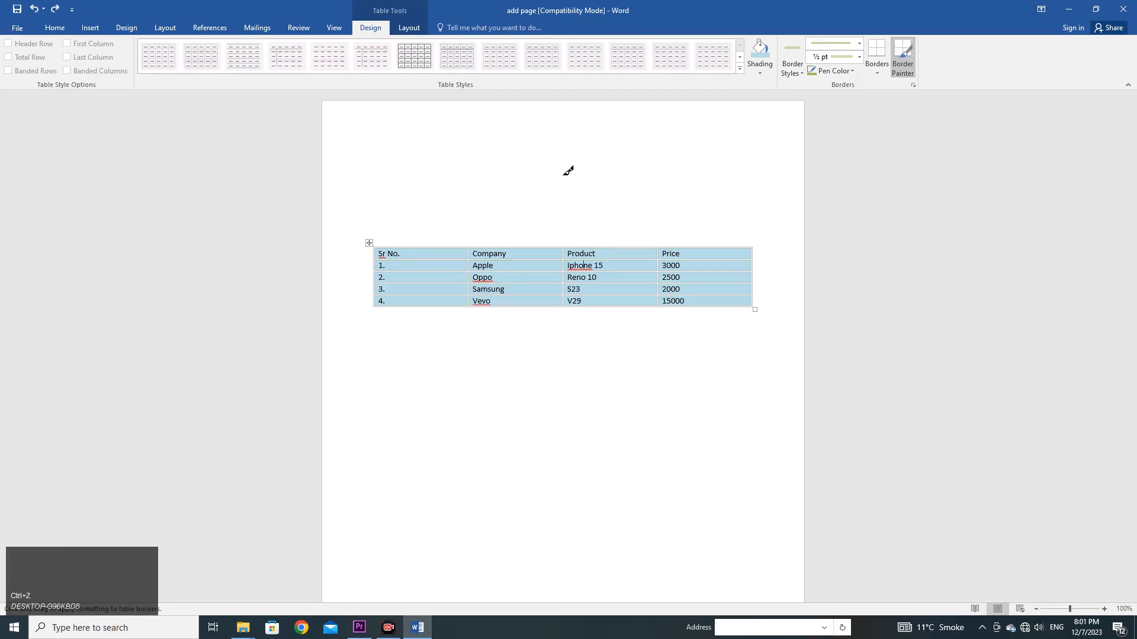
pyautogui.hotkey('ctrl', 'z')
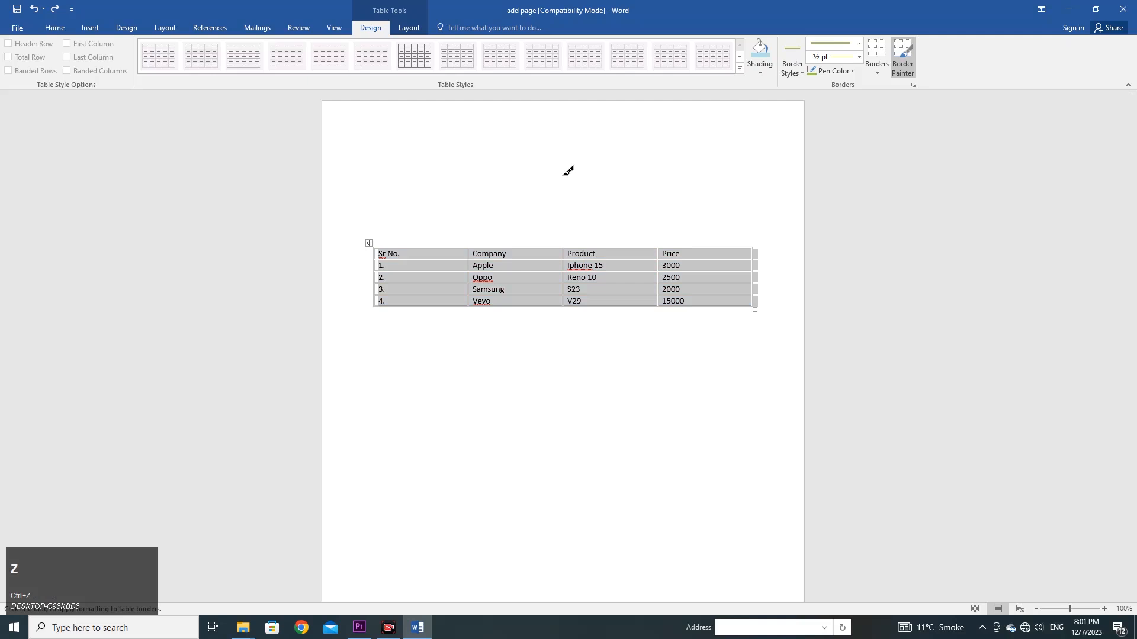
pyautogui.press('Escape')
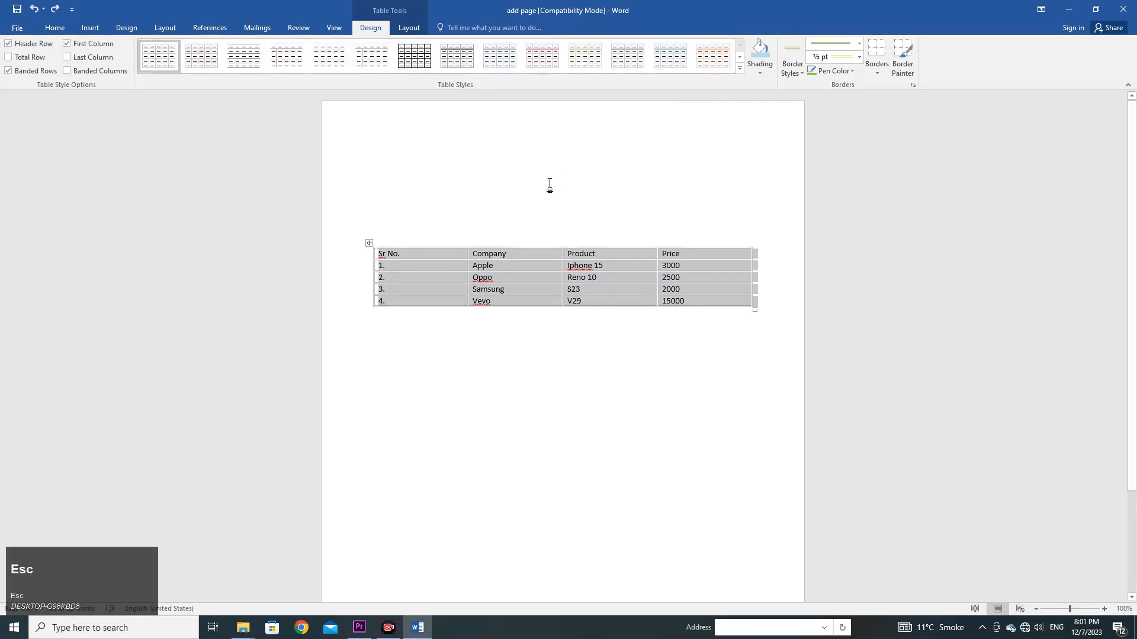
pyautogui.click(551, 220)
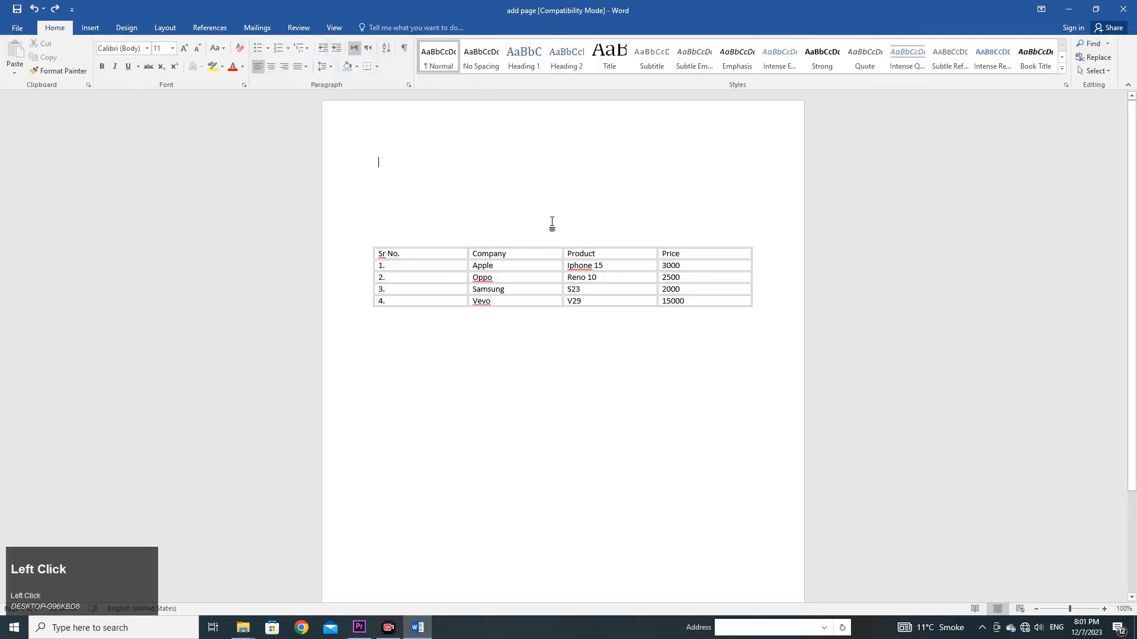
# Shade the whole table with Olive Green, Accent 3, Lighter 80%, checking it deselected, and reselect the whole table.
pyautogui.click(520, 258)
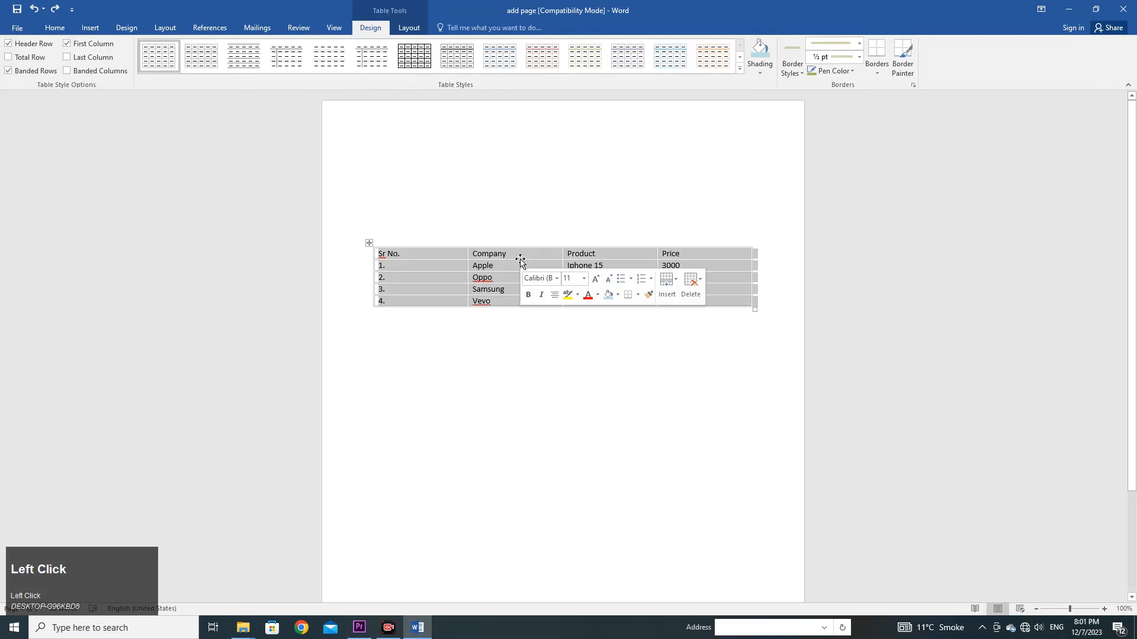
pyautogui.click(761, 76)
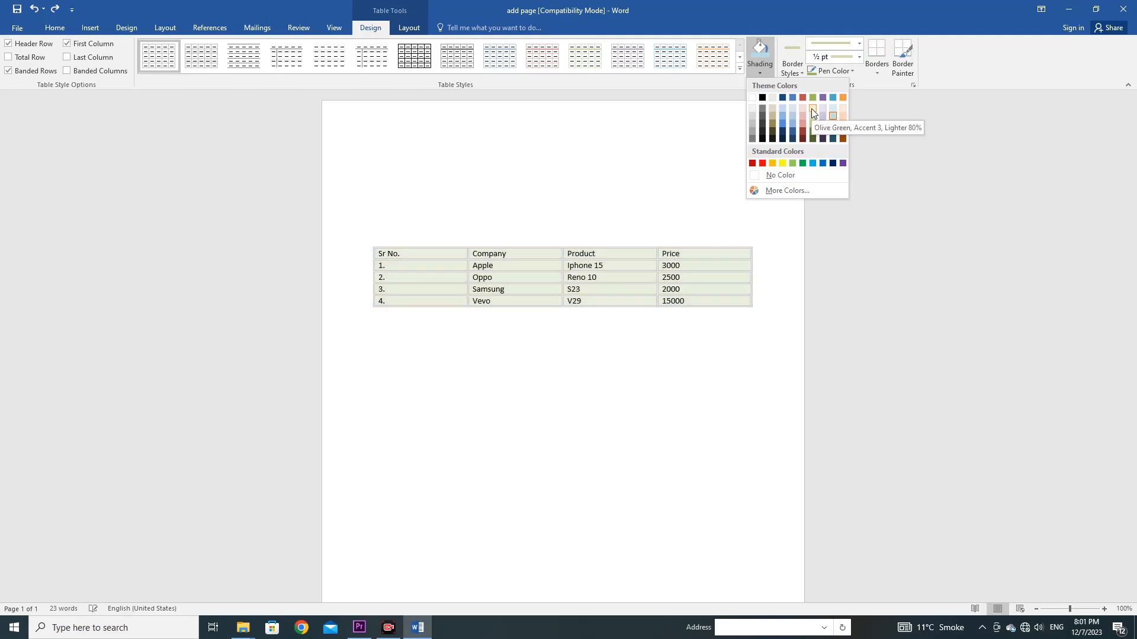
pyautogui.click(811, 108)
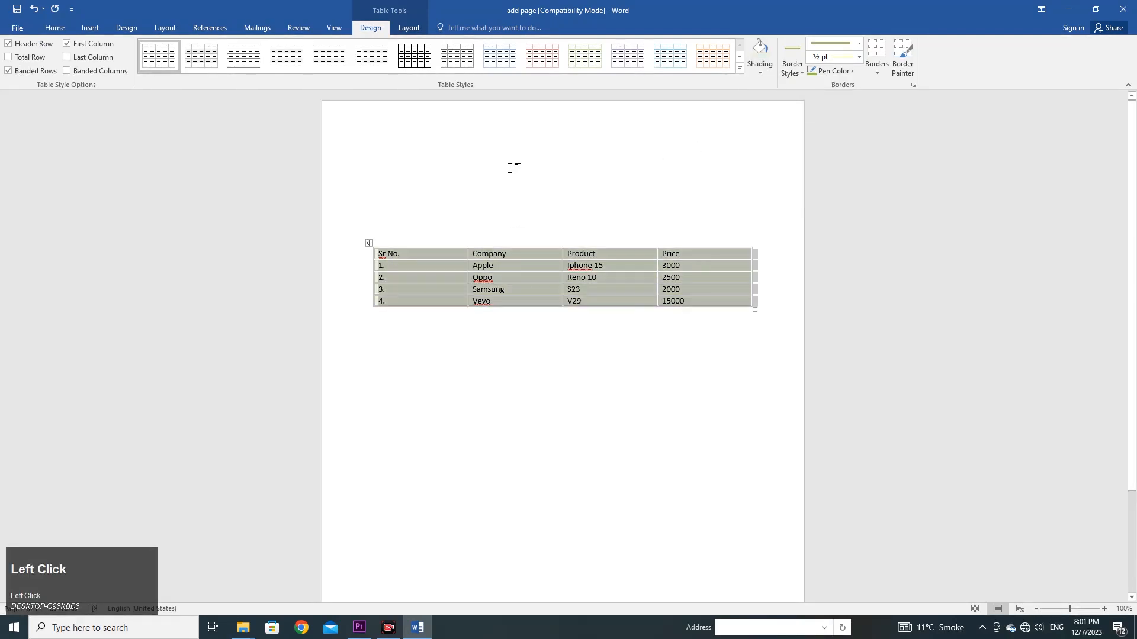
pyautogui.click(507, 280)
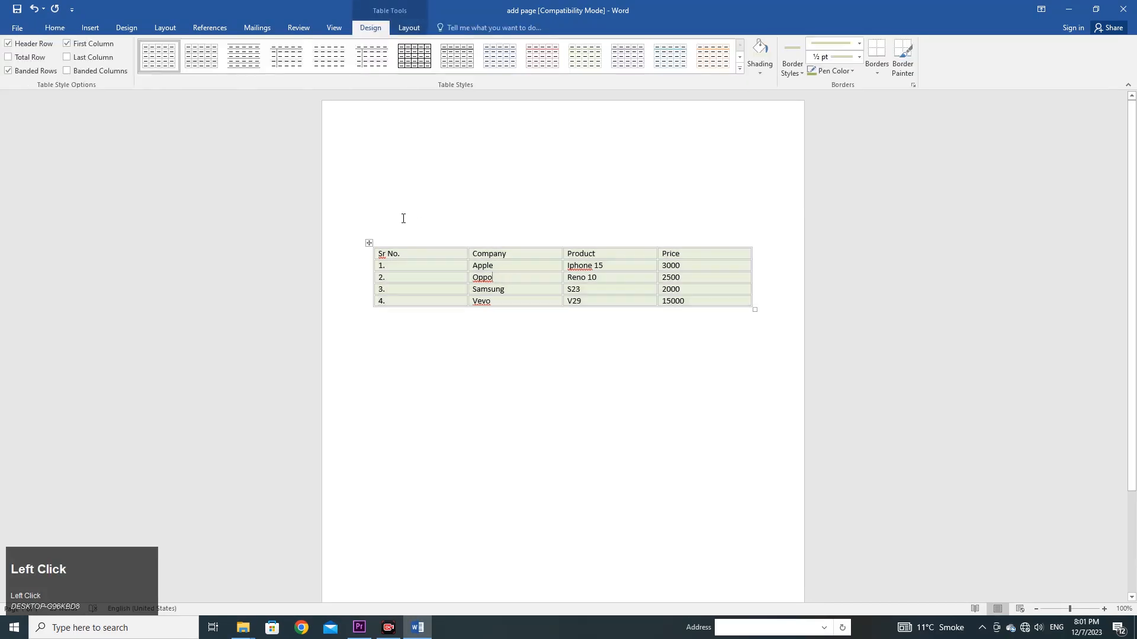
pyautogui.click(370, 243)
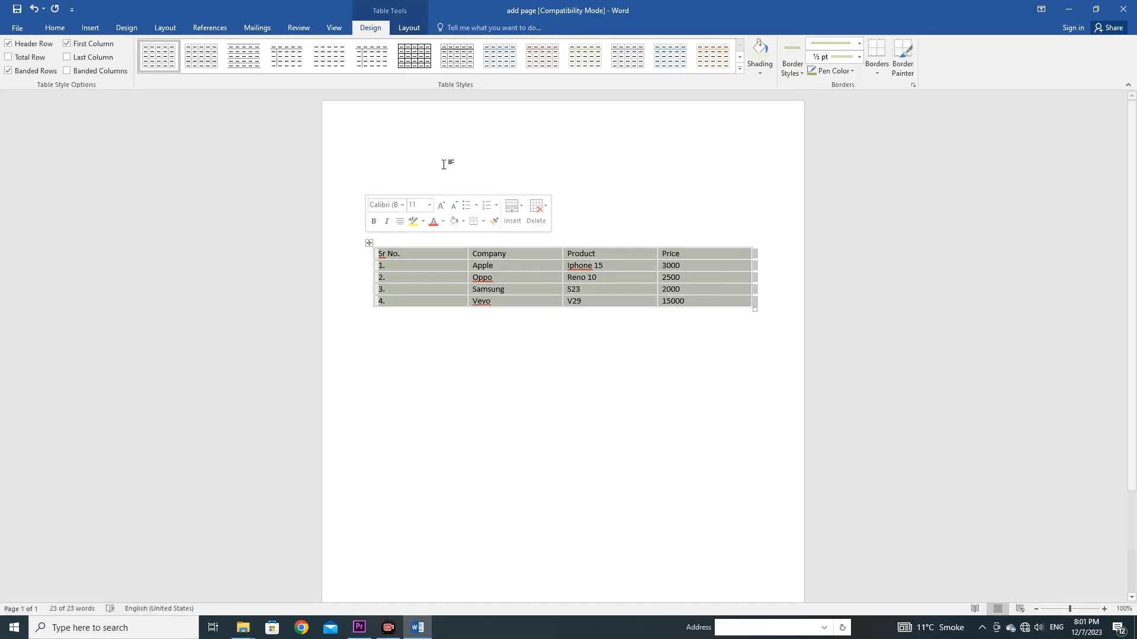
# Select only the Sr No. header cell with the Select Cell command.
pyautogui.click(410, 29)
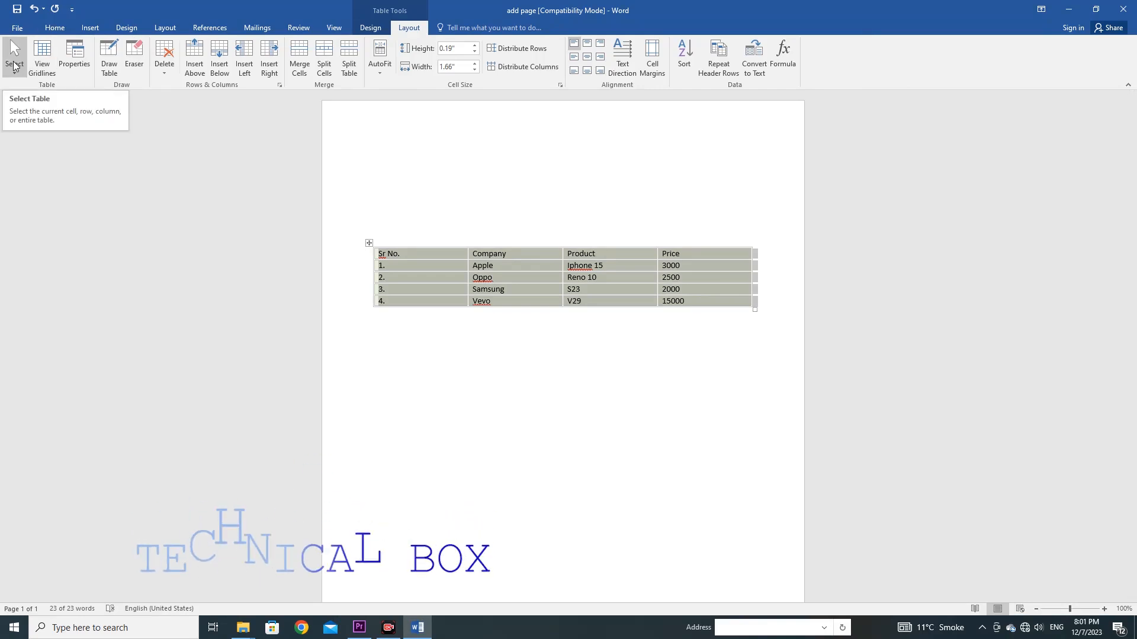
pyautogui.click(431, 253)
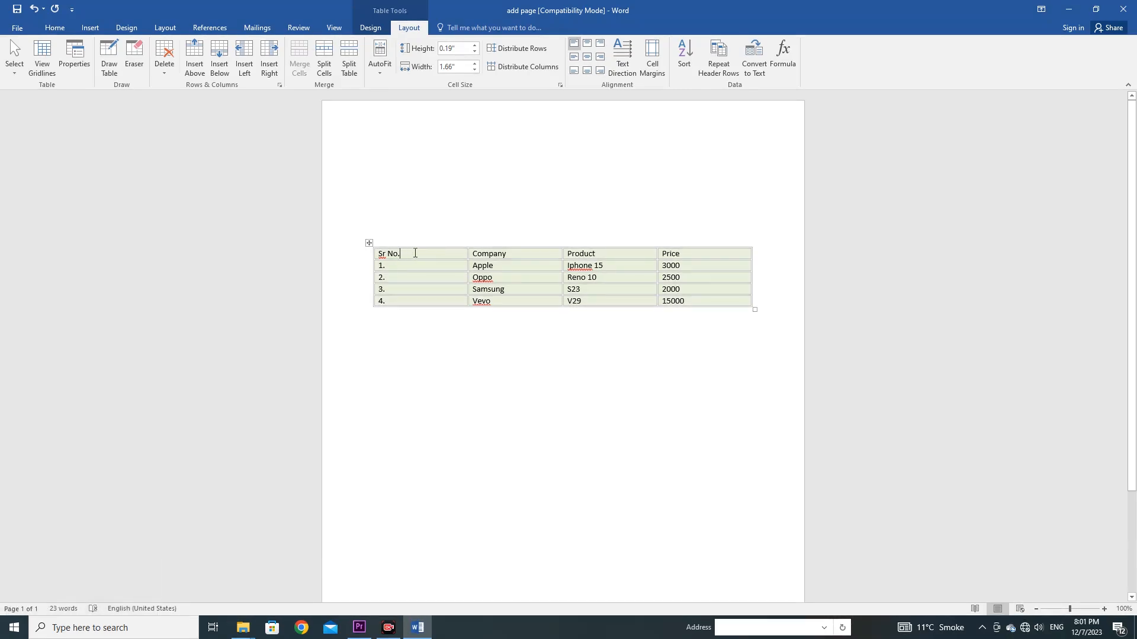
pyautogui.click(415, 253)
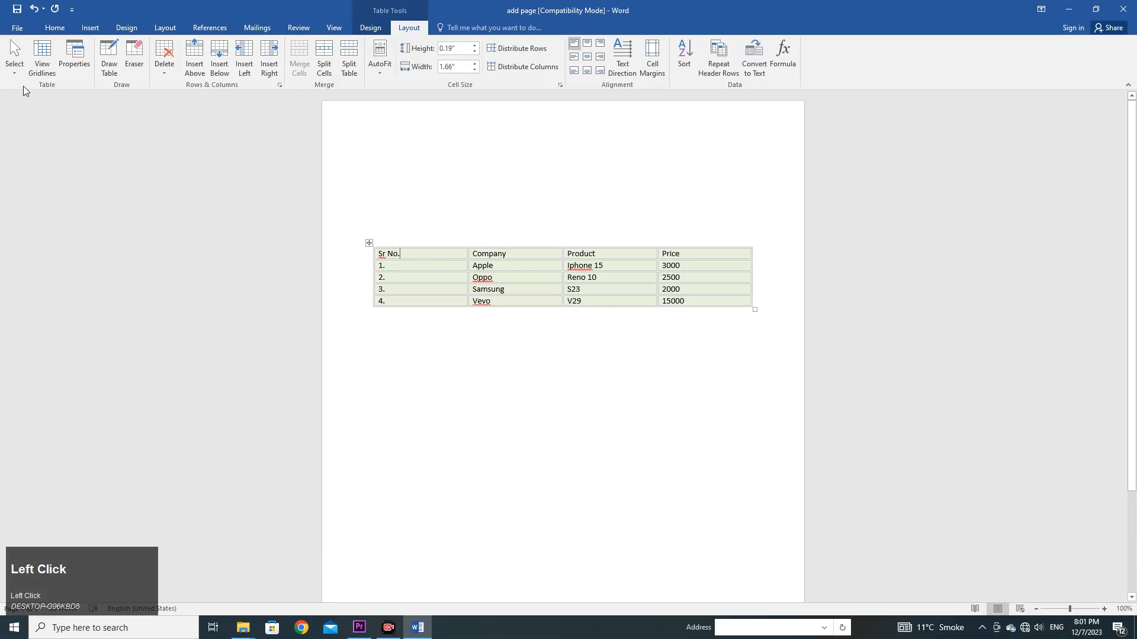
pyautogui.click(15, 66)
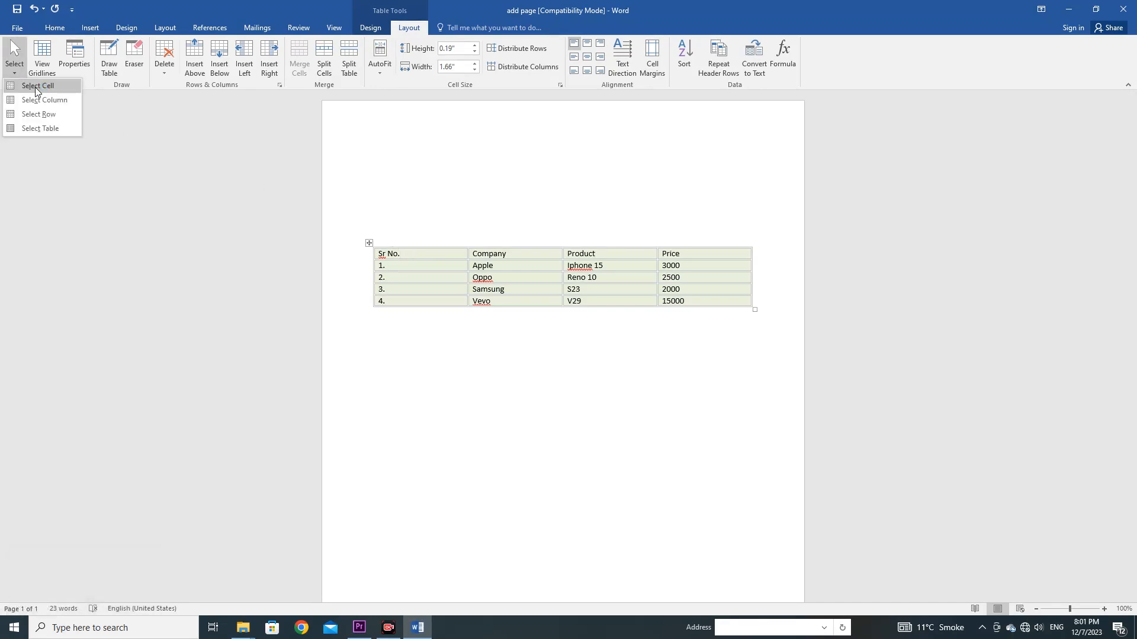
pyautogui.click(37, 87)
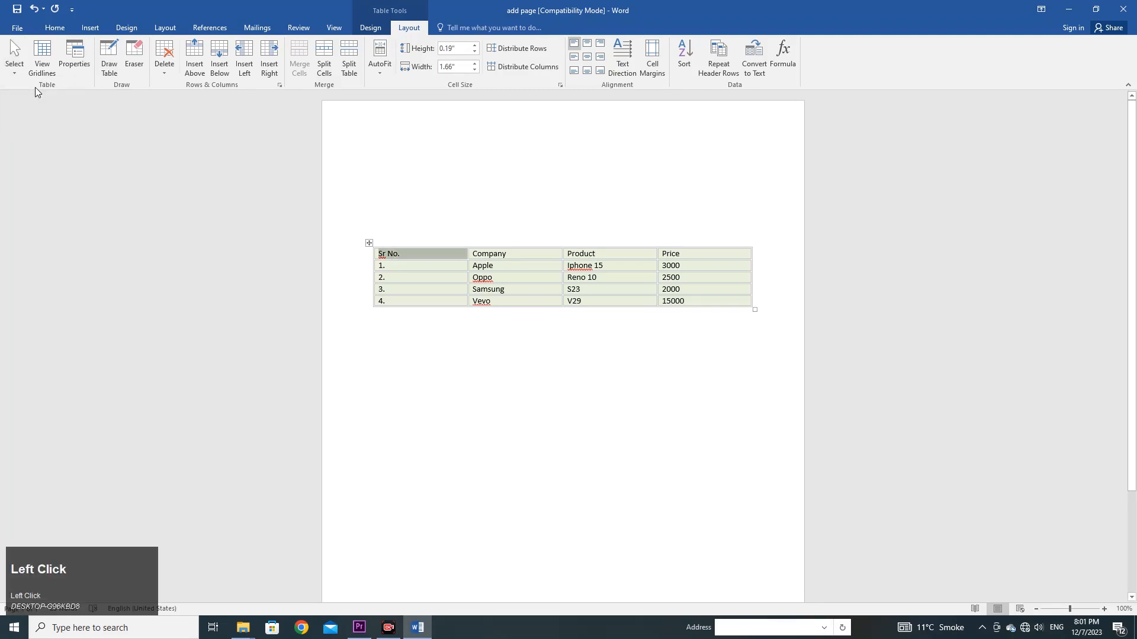
# Select the entire header row from its Sr No. cell with the Select Row command.
pyautogui.click(422, 254)
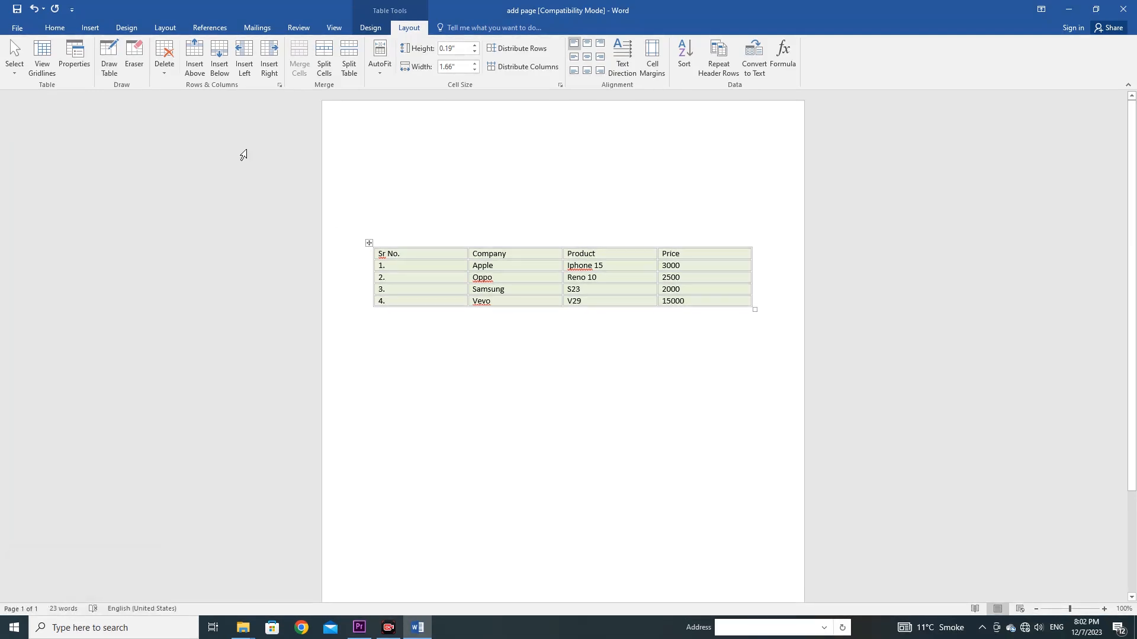
pyautogui.click(14, 59)
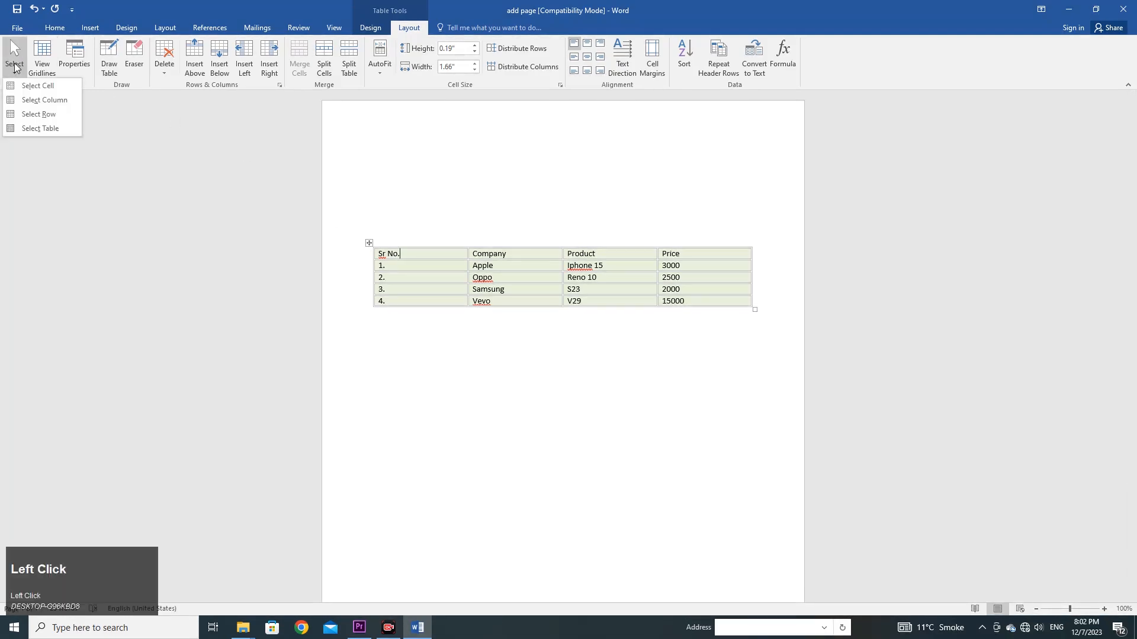
pyautogui.click(55, 116)
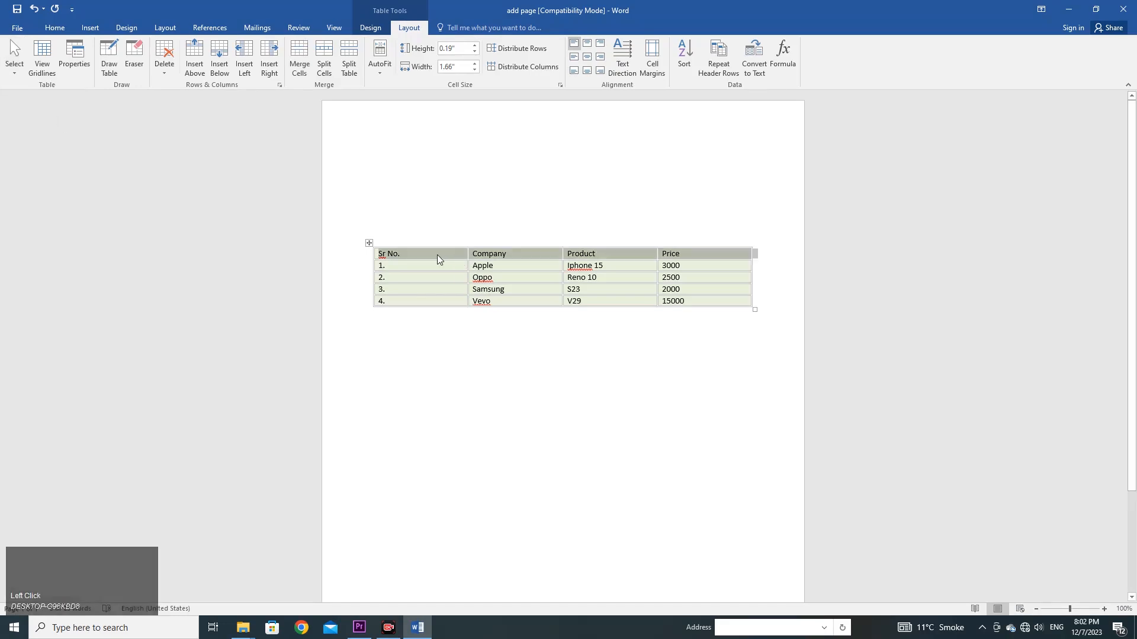
# Select the entire Sr No. column with the Select Column command, then clear the selection by placing the cursor in the Apple cell.
pyautogui.click(420, 255)
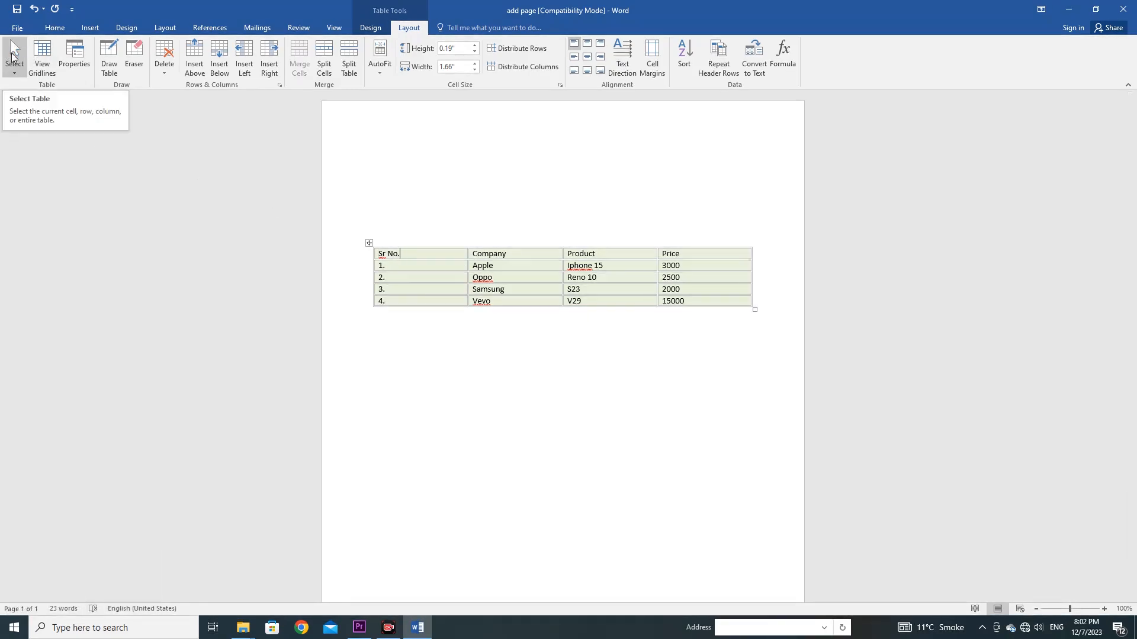
pyautogui.click(13, 59)
pyautogui.click(42, 100)
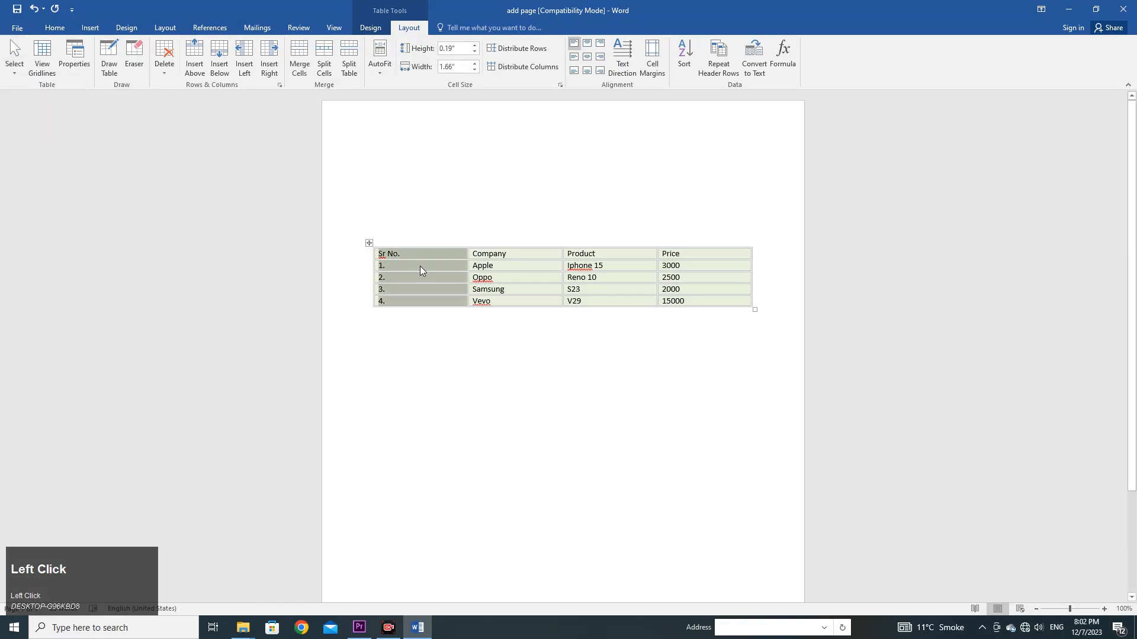
pyautogui.click(506, 264)
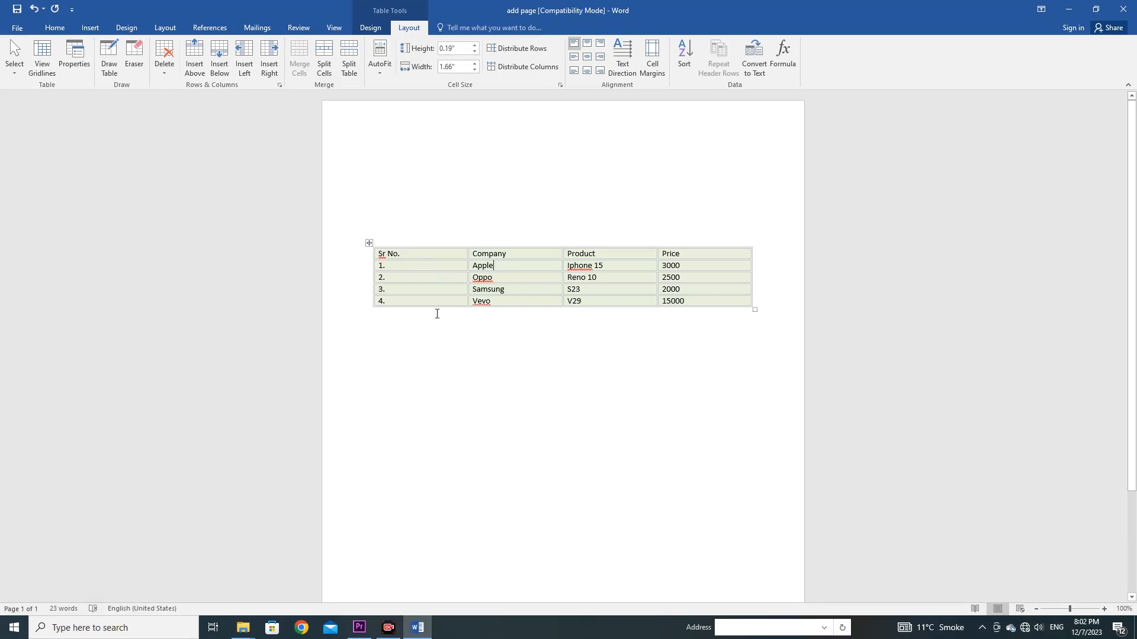
# Select the Sr No. column directly in the table, and add the Price, Product and Company columns to the selection one by one.
pyautogui.click(424, 245)
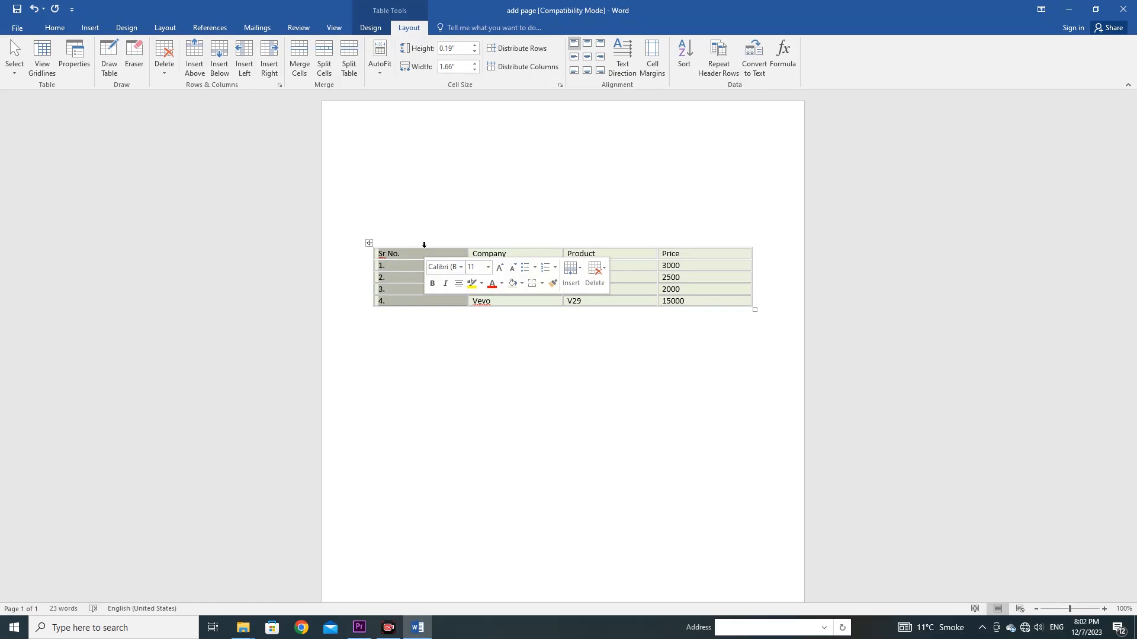
pyautogui.press('ctrl')
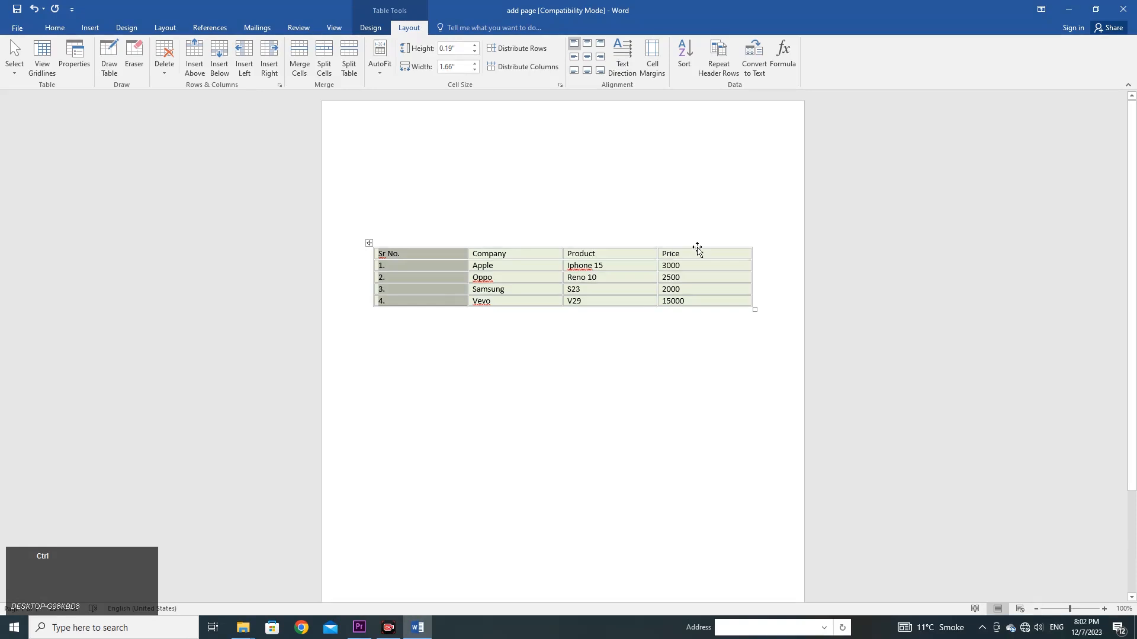
pyautogui.keyDown('ctrl'); pyautogui.click(697, 245); pyautogui.keyUp('ctrl')
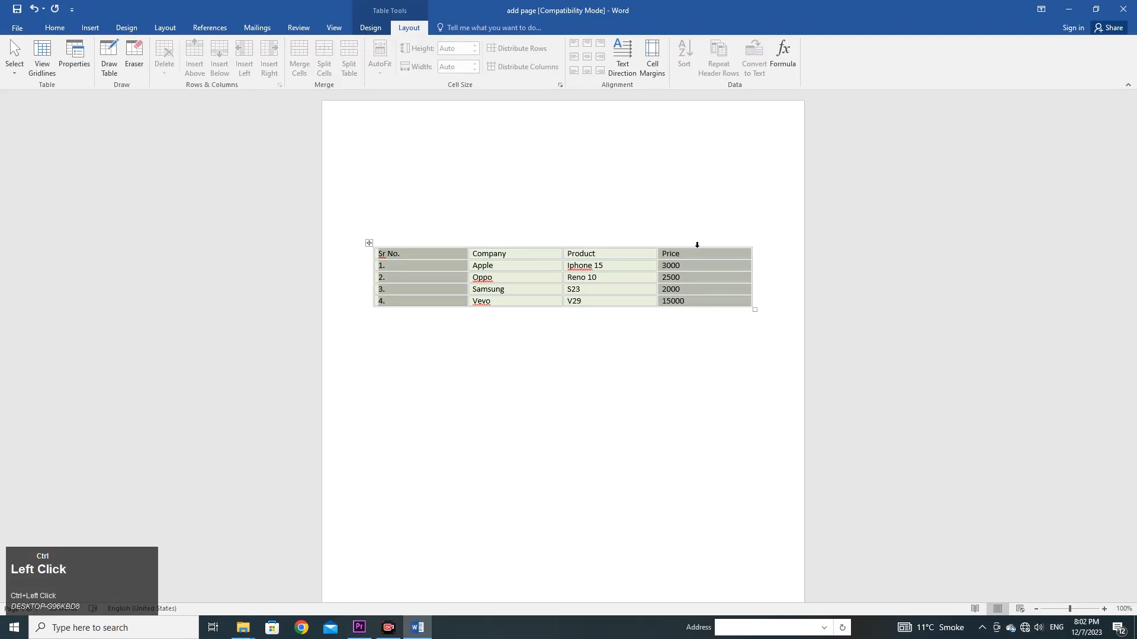
pyautogui.keyDown('ctrl'); pyautogui.click(621, 243); pyautogui.keyUp('ctrl')
pyautogui.keyDown('ctrl'); pyautogui.click(549, 241); pyautogui.keyUp('ctrl')
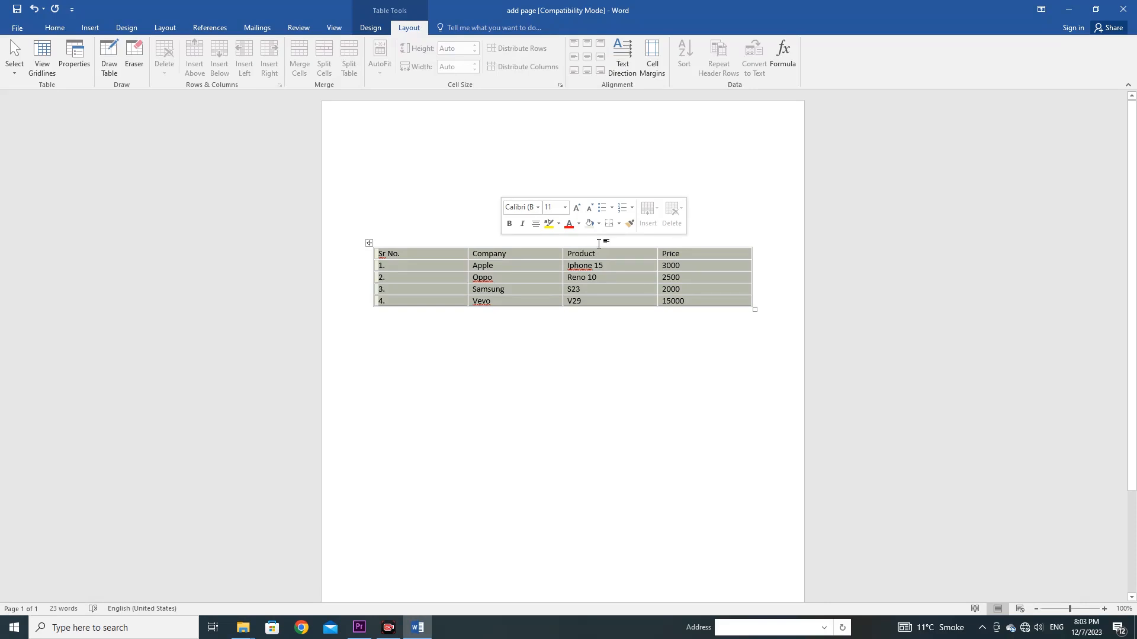
pyautogui.click(466, 250)
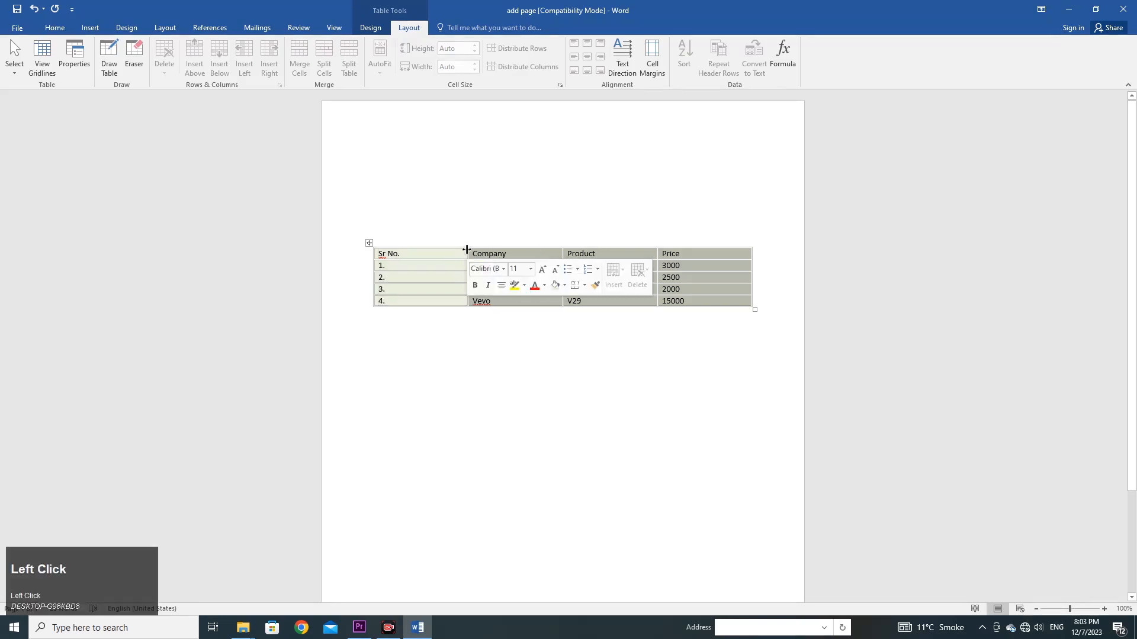
# Select all four columns in one continuous sweep from Sr No. across to Price.
pyautogui.click(418, 245)
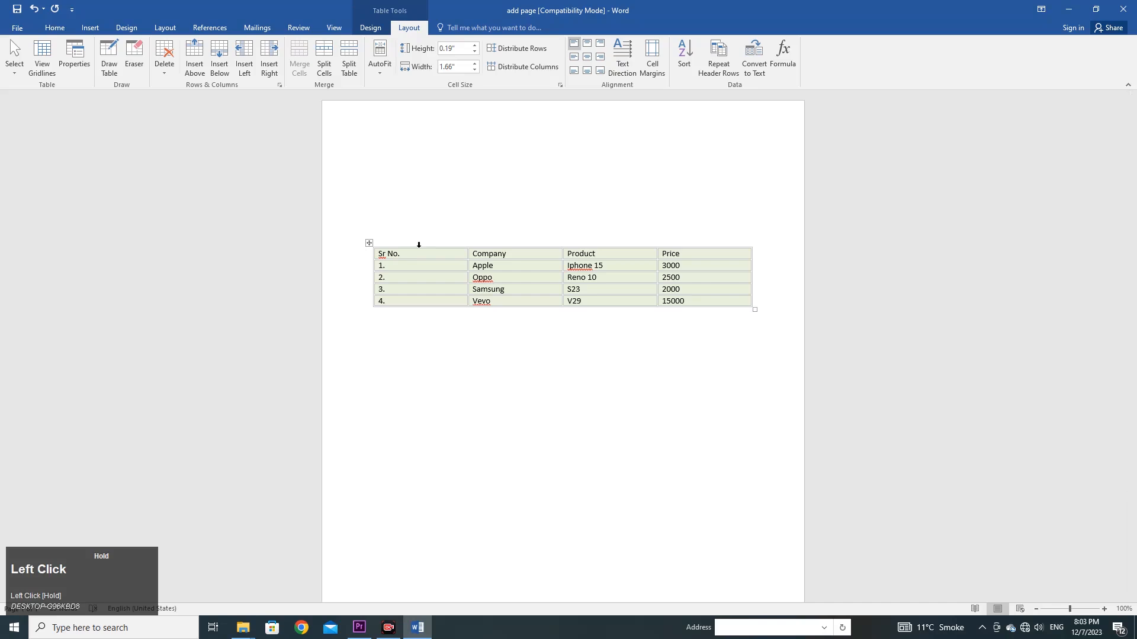
pyautogui.keyDown('ctrl'); pyautogui.click(419, 244); pyautogui.keyUp('ctrl')
pyautogui.keyDown('ctrl'); pyautogui.click(476, 248); pyautogui.keyUp('ctrl')
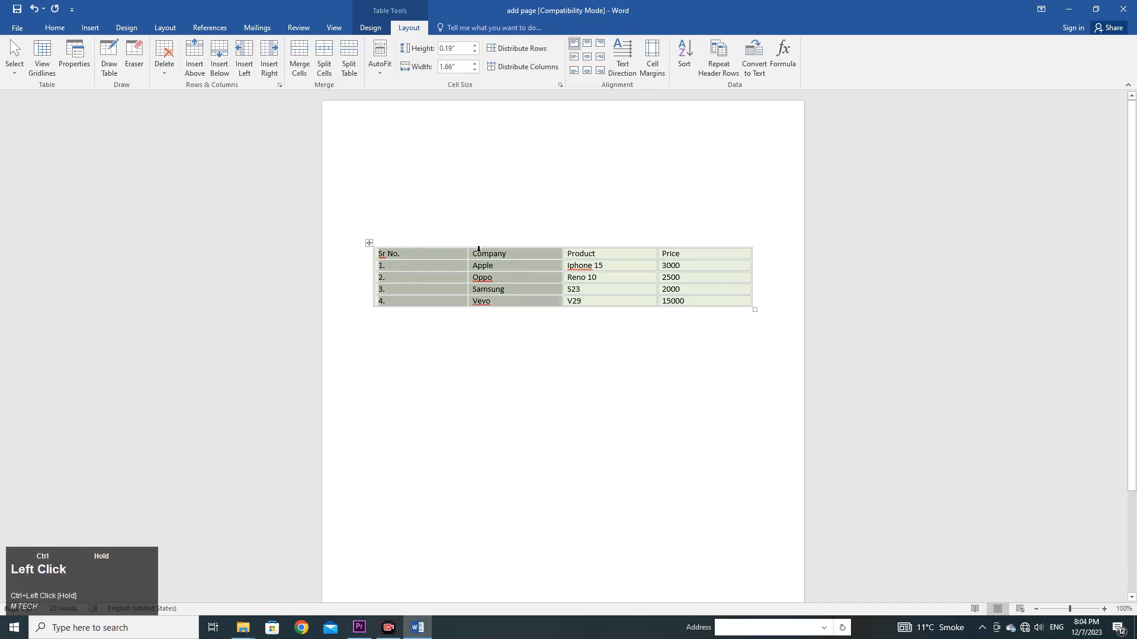
pyautogui.keyDown('ctrl'); pyautogui.click(573, 247); pyautogui.keyUp('ctrl')
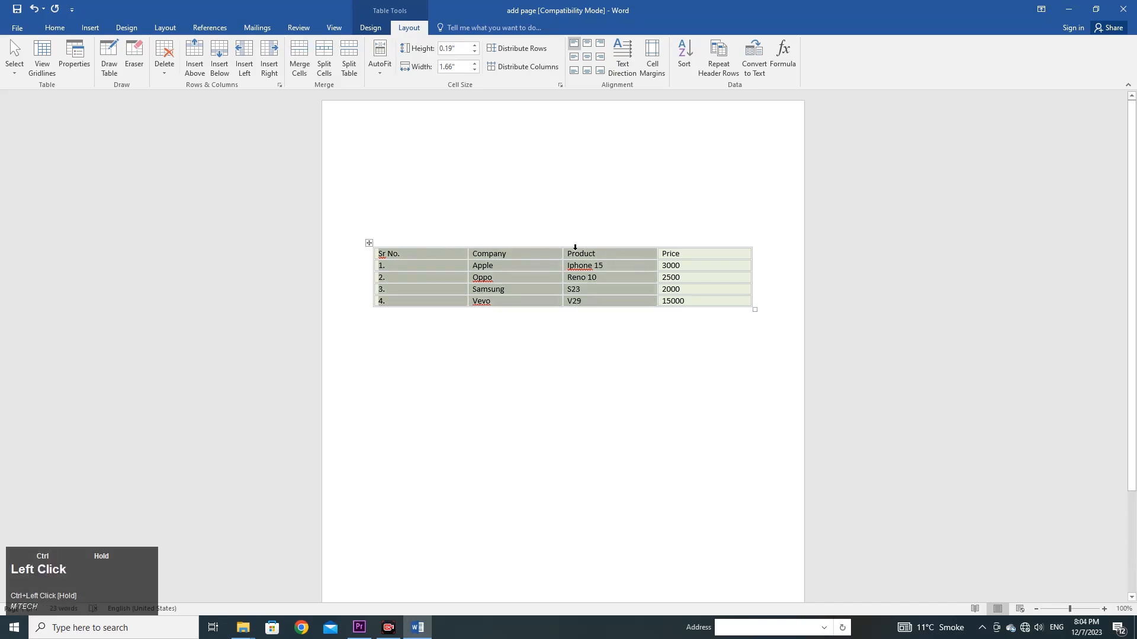
pyautogui.moveTo(584, 246); pyautogui.dragTo(666, 254)
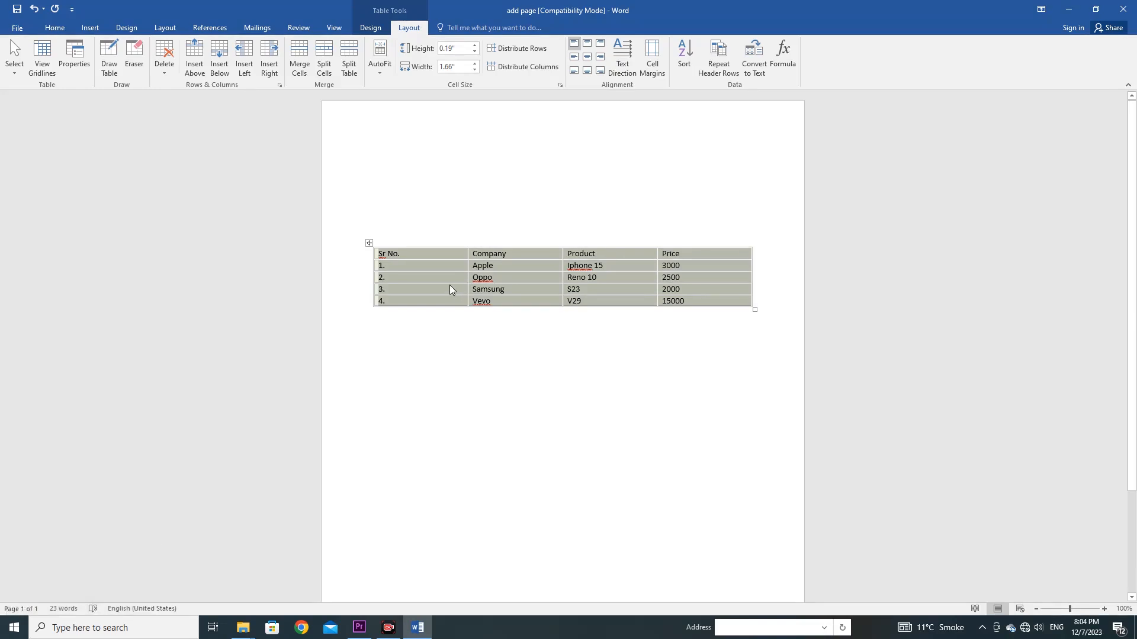
# Clear the column selection and select the whole Apple row directly from beside the table.
pyautogui.click(402, 326)
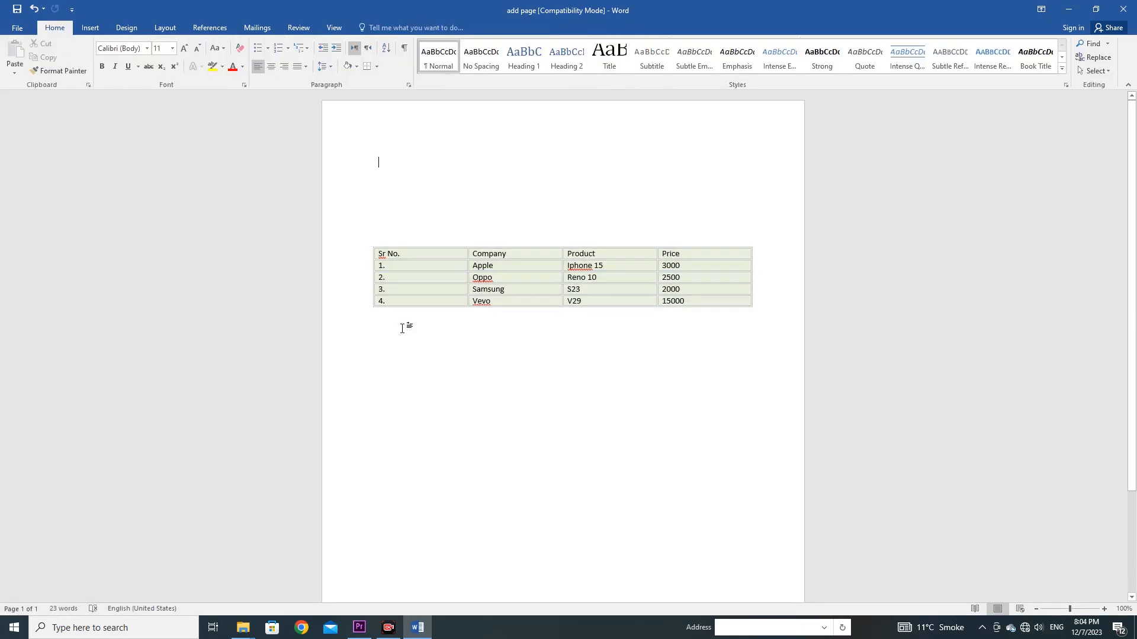
pyautogui.moveTo(368, 274)
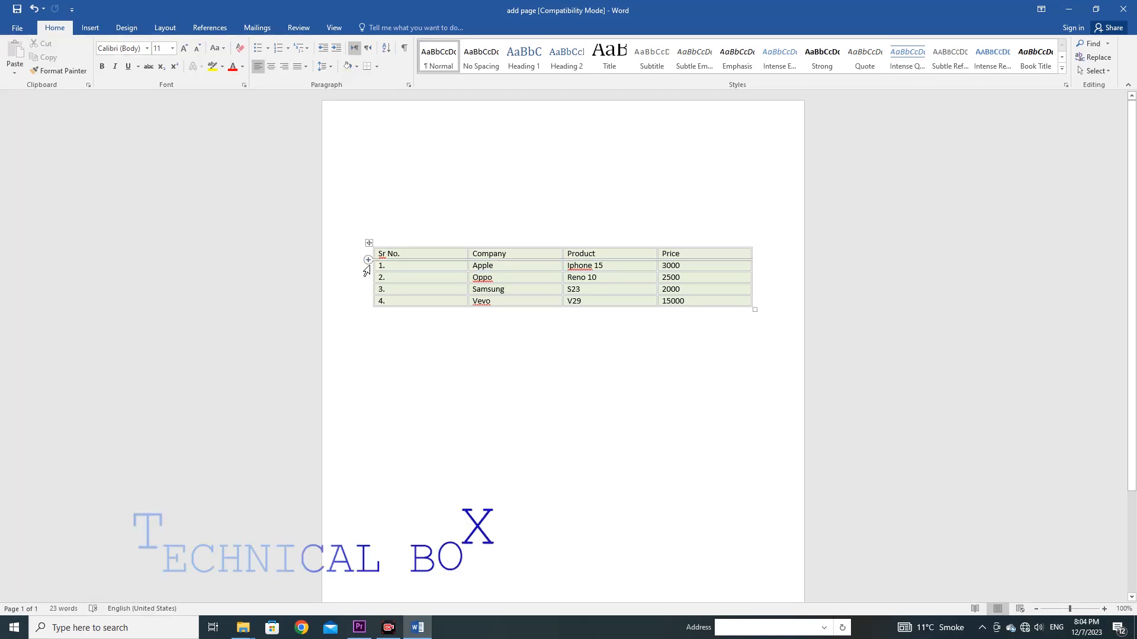
pyautogui.click(367, 271)
pyautogui.click(367, 272)
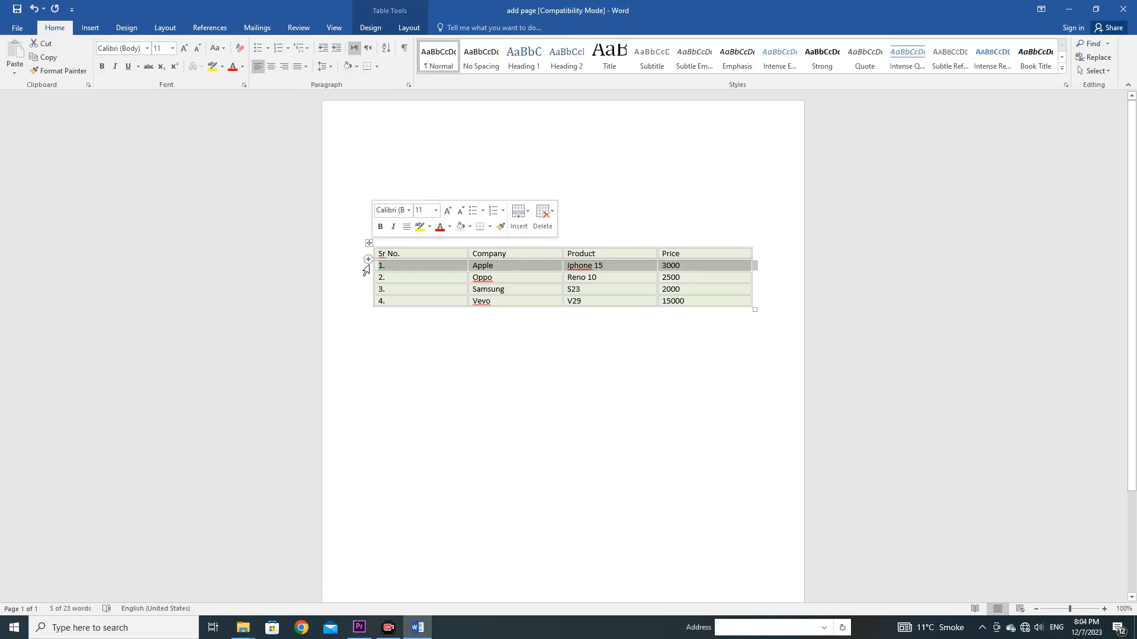
# Sweep a selection down the rows from Apple, clear it, and select every row from the Vevo row up to the header.
pyautogui.keyDown('ctrl'); pyautogui.click(366, 268); pyautogui.keyUp('ctrl')
pyautogui.moveTo(366, 270); pyautogui.dragTo(365, 296)
pyautogui.click(366, 296)
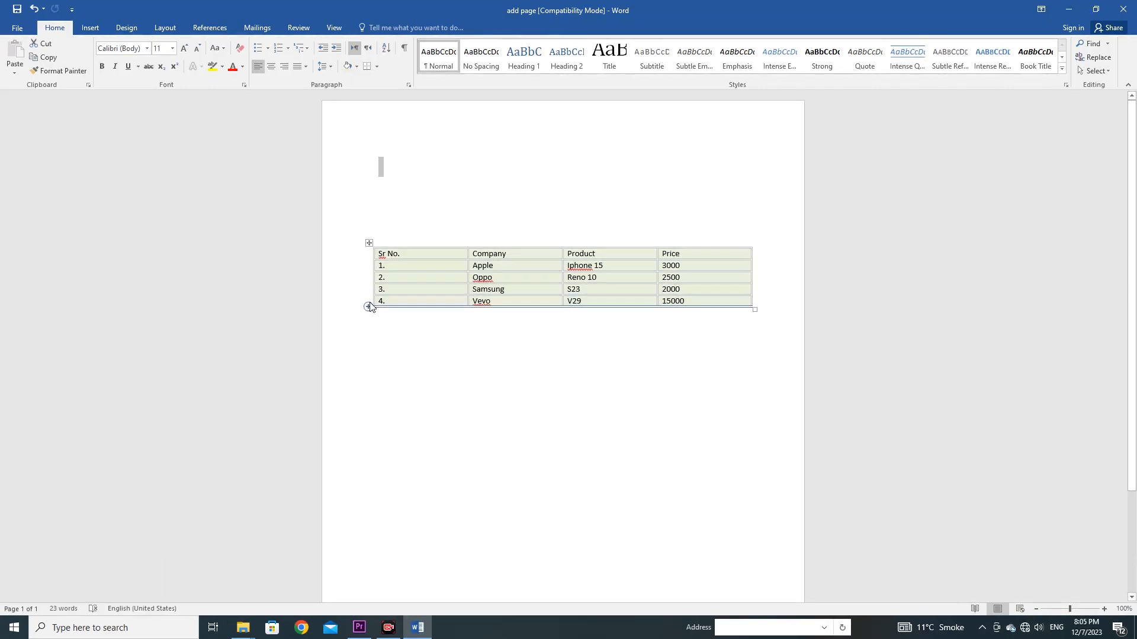
pyautogui.click(366, 305)
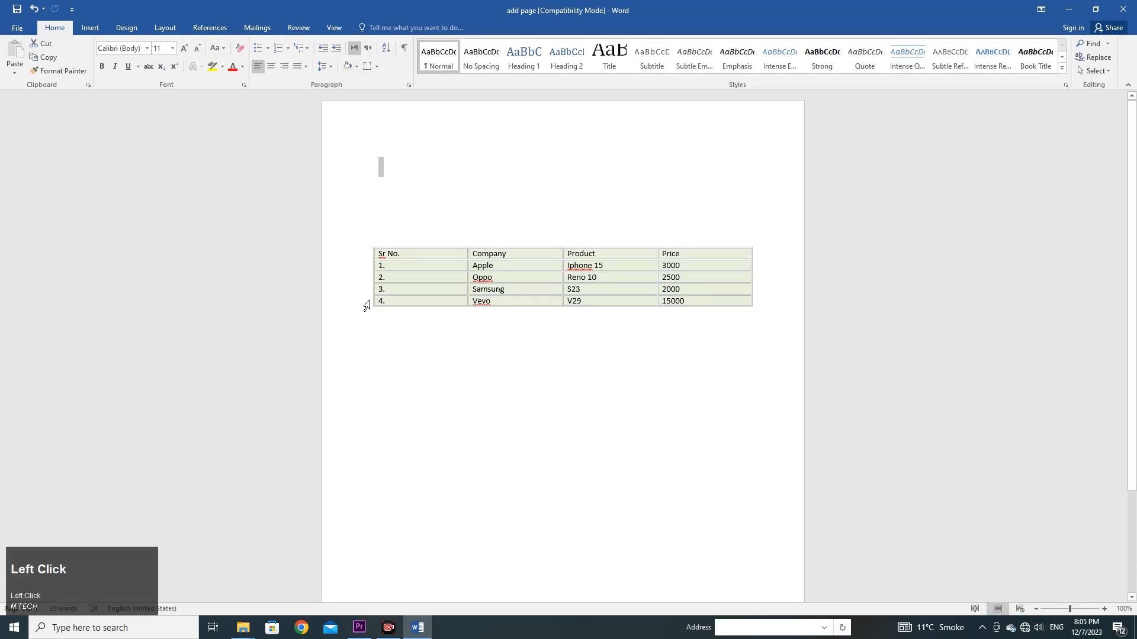
pyautogui.click(368, 304)
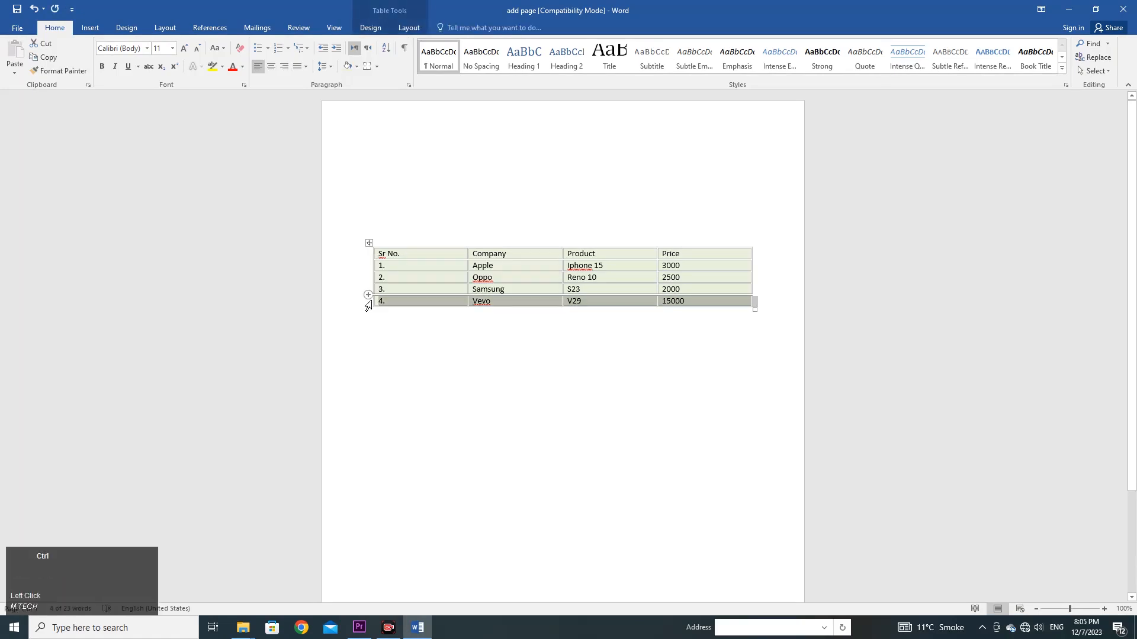
pyautogui.moveTo(367, 305); pyautogui.dragTo(363, 259)
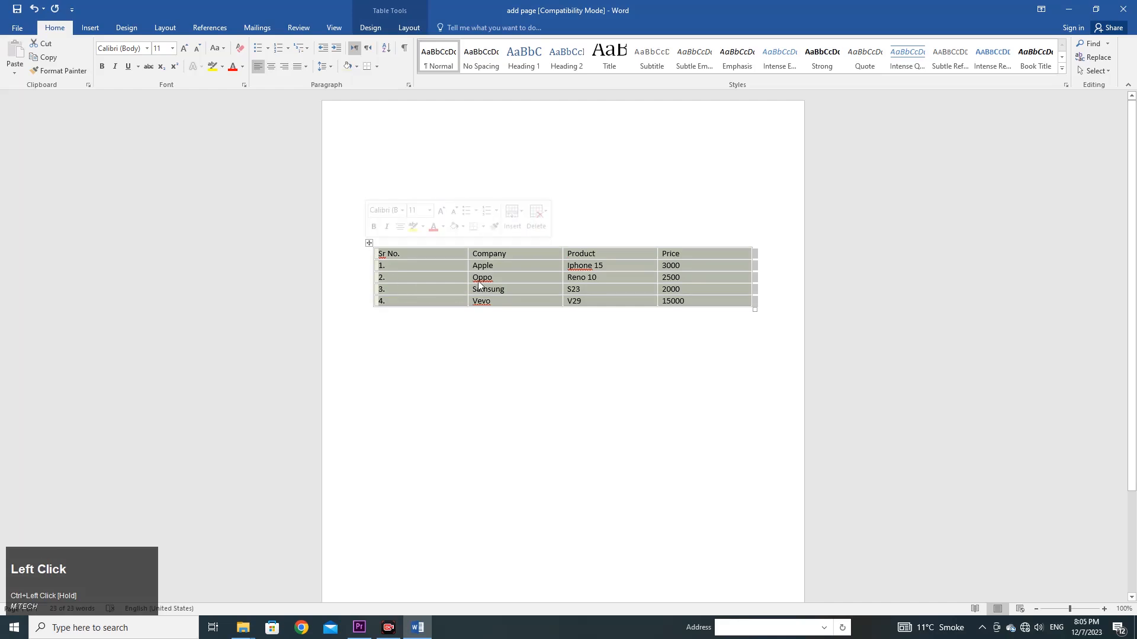
# Apply the blue grid table style with a solid header row and banded rows to the selected table.
pyautogui.click(448, 281)
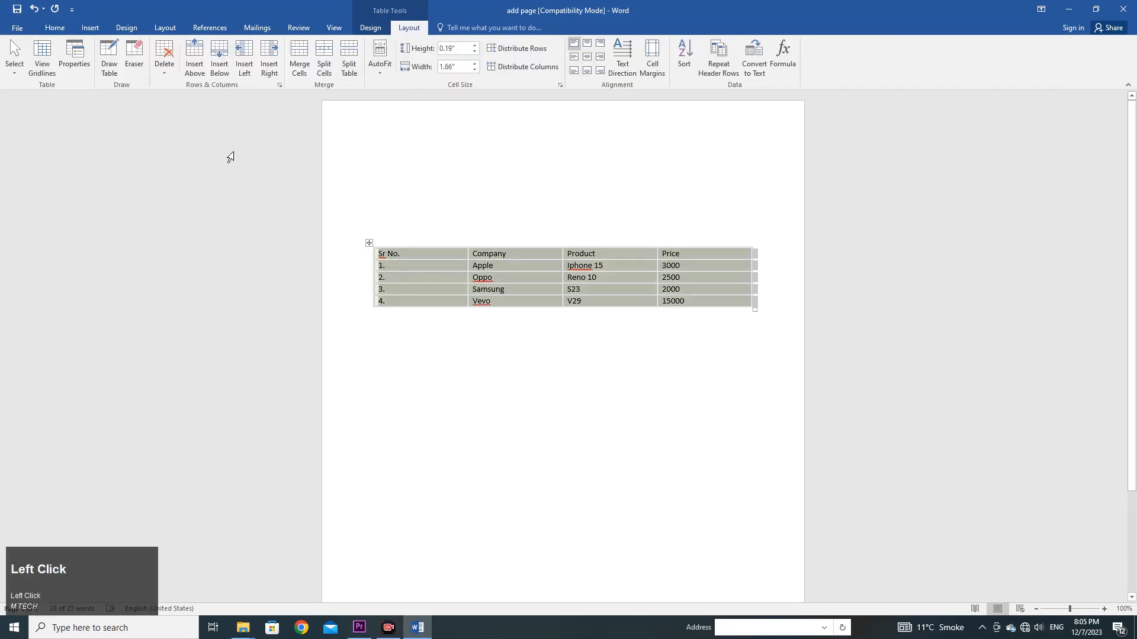
pyautogui.click(45, 65)
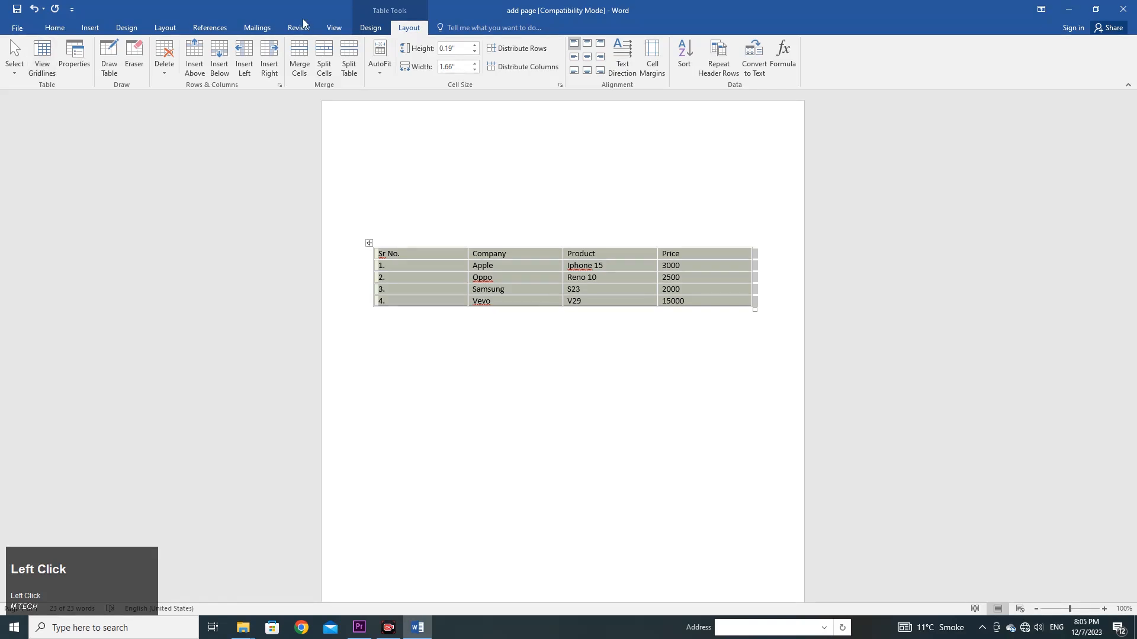
pyautogui.click(373, 28)
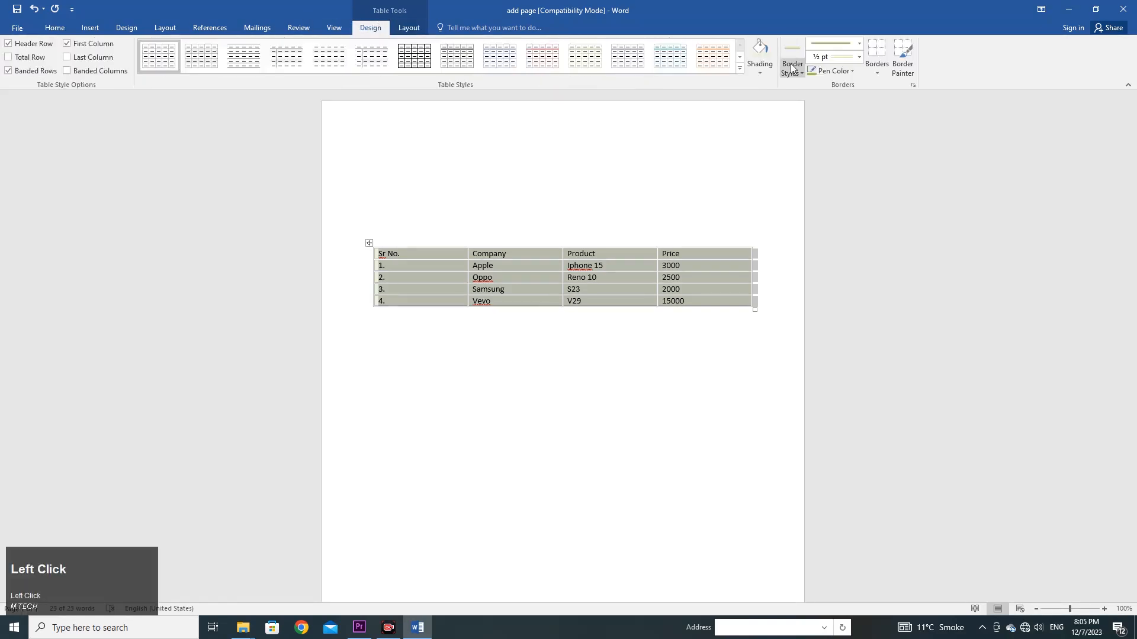
pyautogui.click(740, 70)
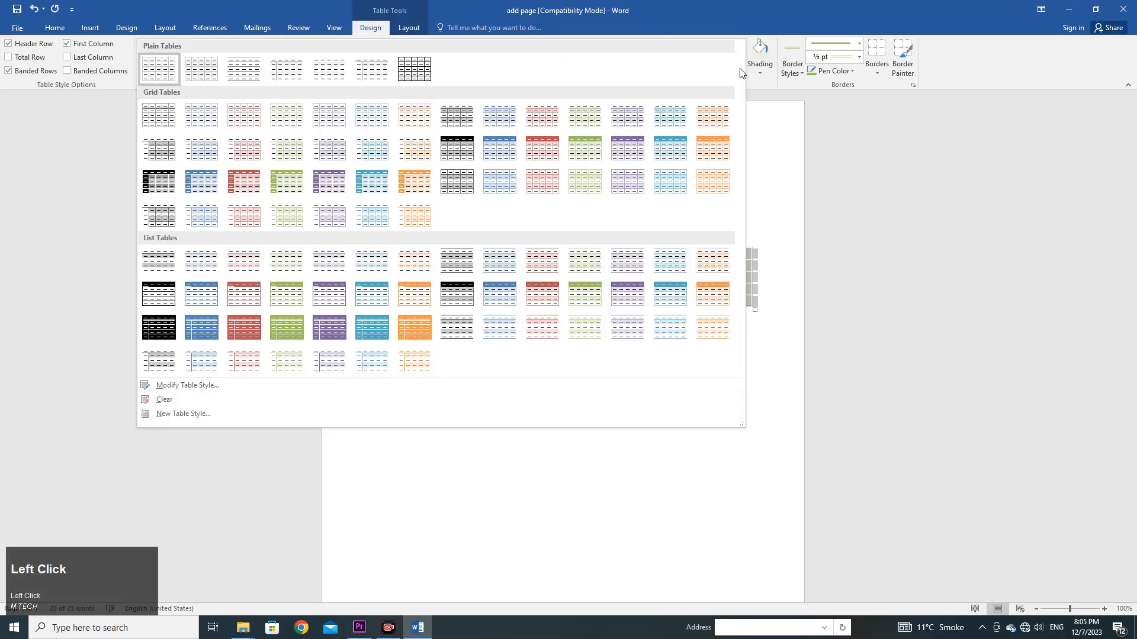
pyautogui.click(501, 149)
# Toggle the table gridlines off and on several times, leaving View Gridlines switched on.
pyautogui.click(409, 28)
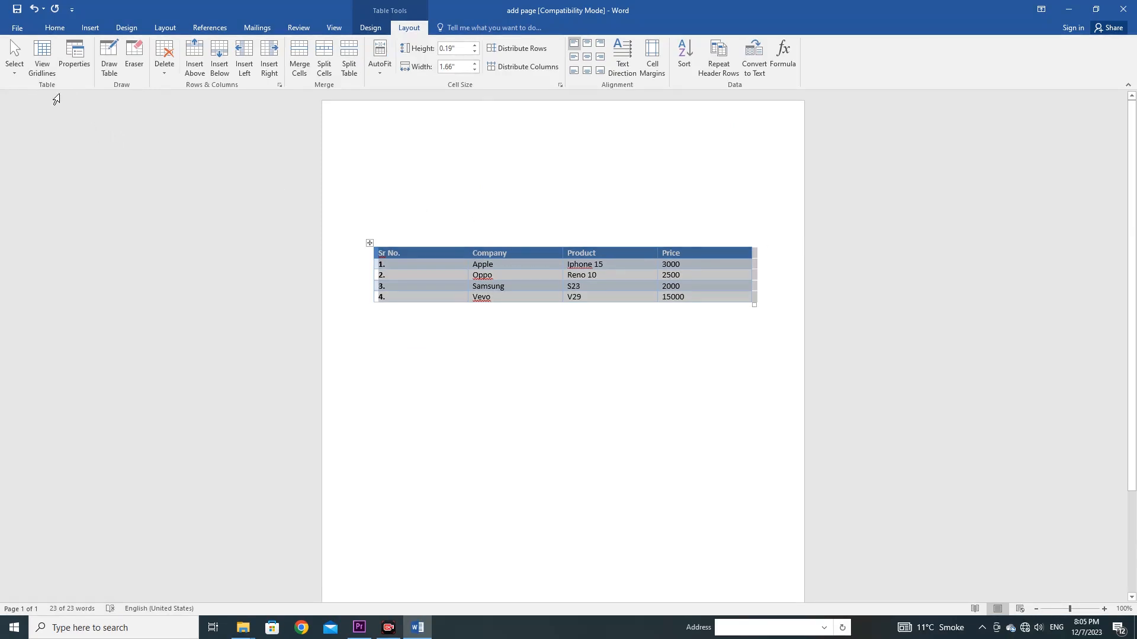
pyautogui.click(43, 65)
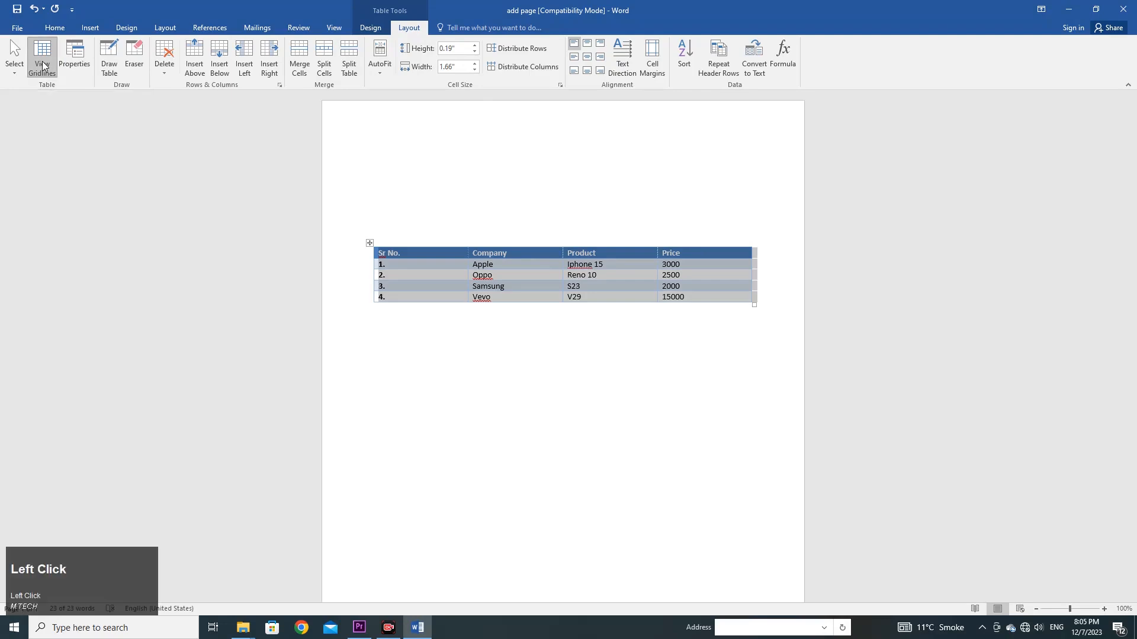
pyautogui.click(42, 66)
pyautogui.click(42, 65)
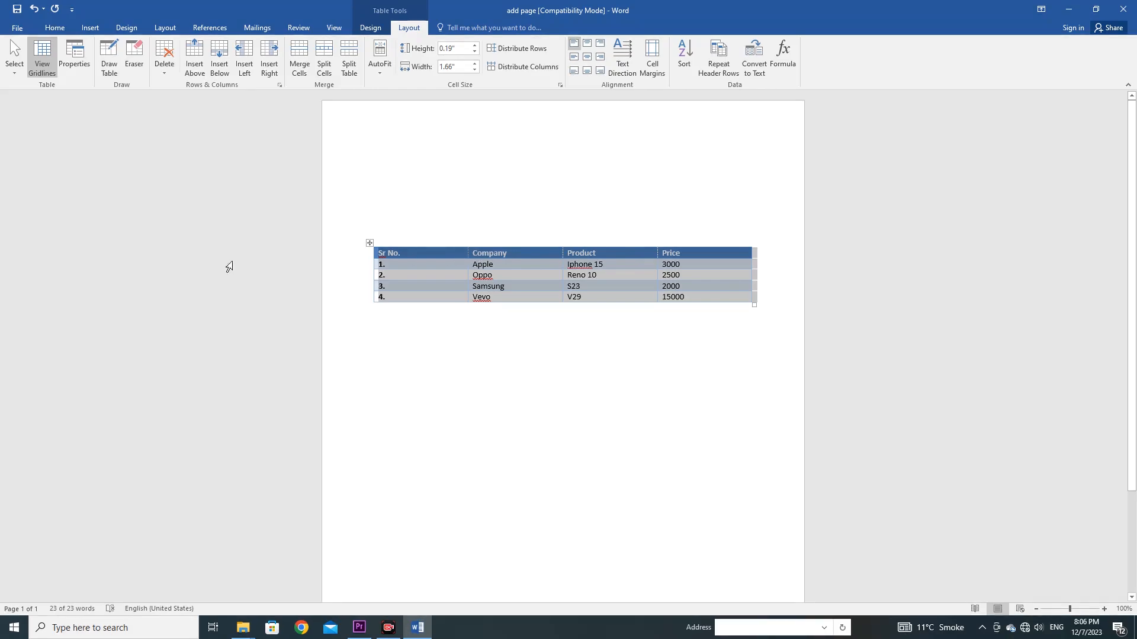
pyautogui.click(42, 74)
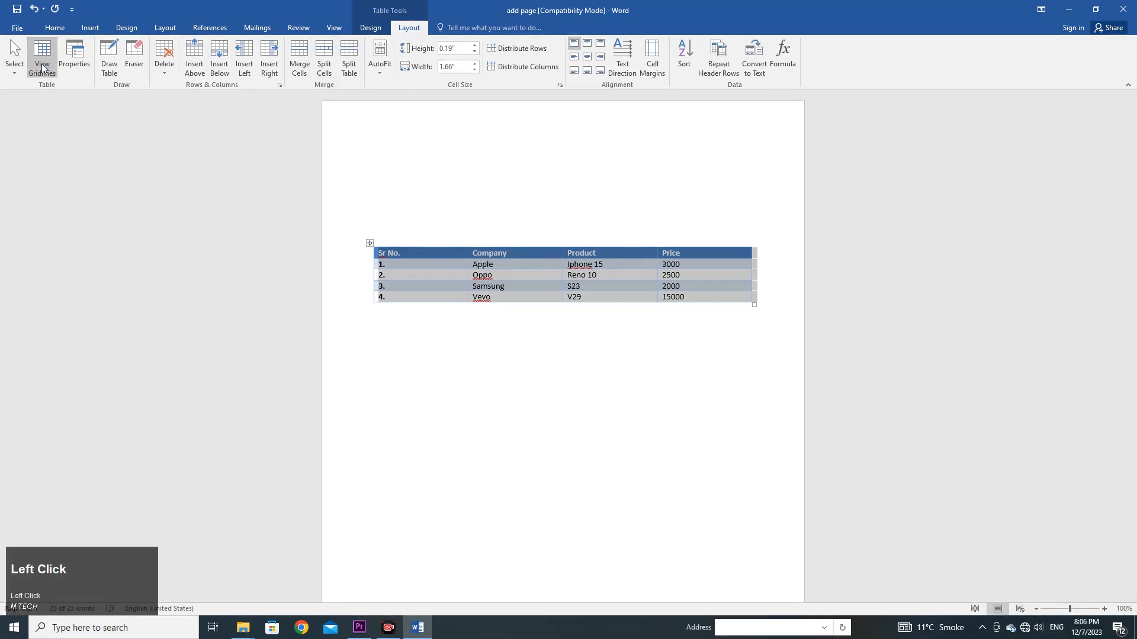
pyautogui.click(42, 67)
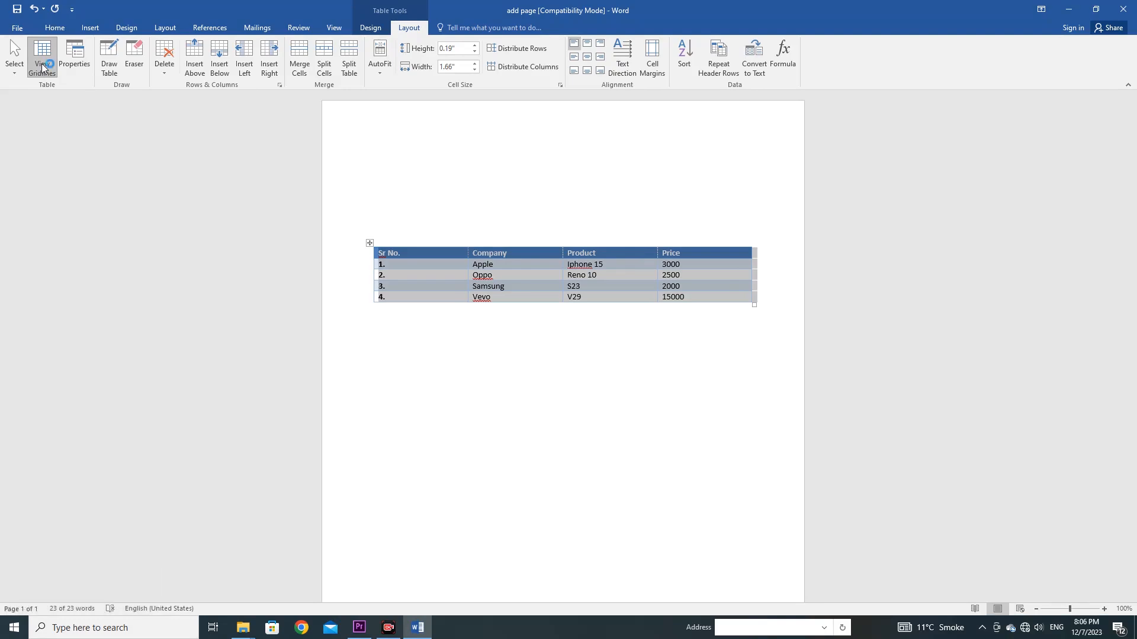
# Specify a row height of 0.4" for all the table's rows in Table Properties.
pyautogui.click(78, 62)
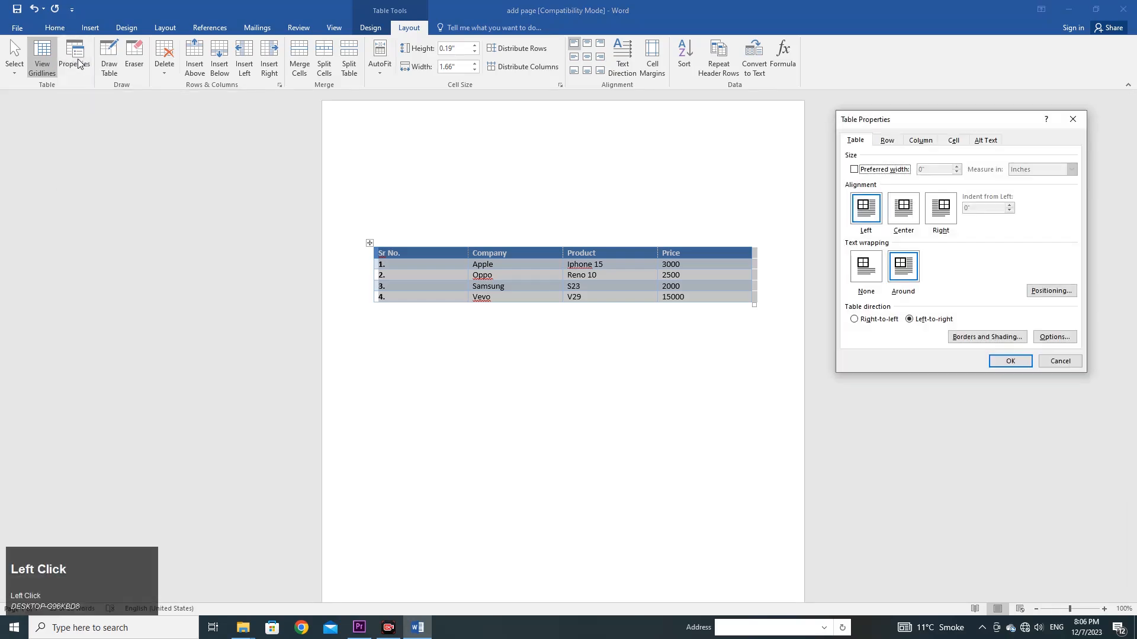
pyautogui.click(887, 140)
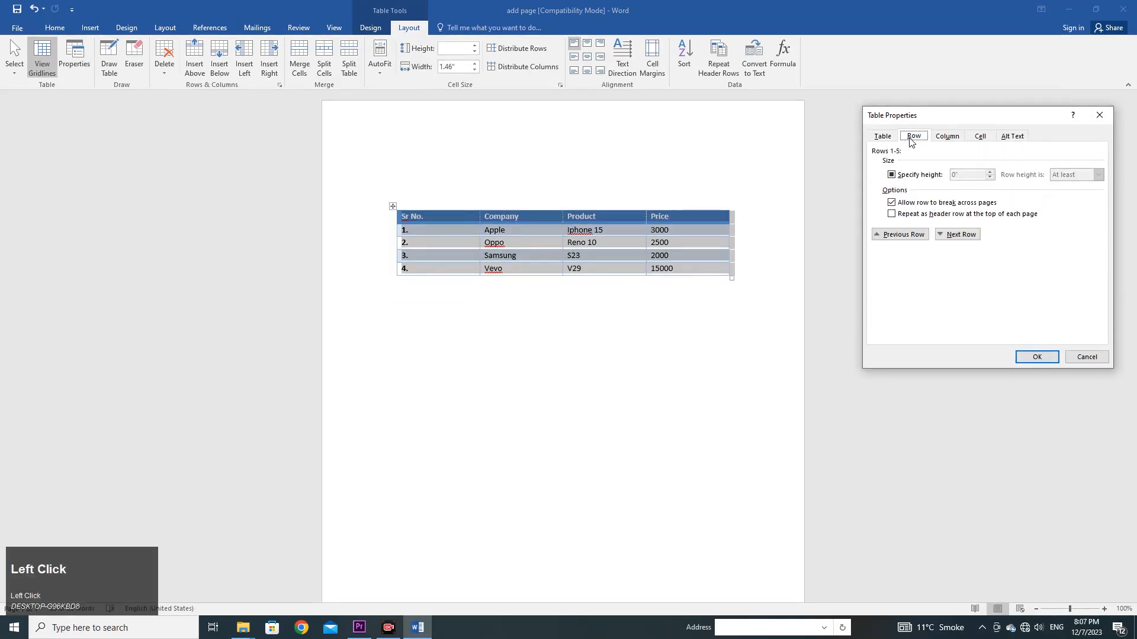
pyautogui.click(867, 200)
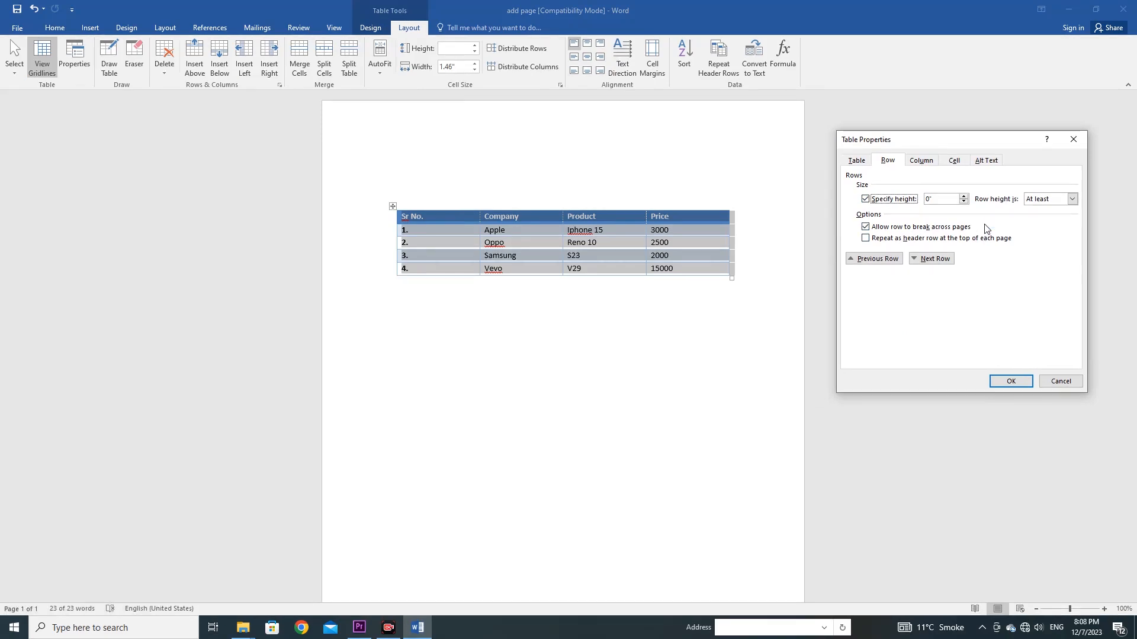
pyautogui.click(964, 197)
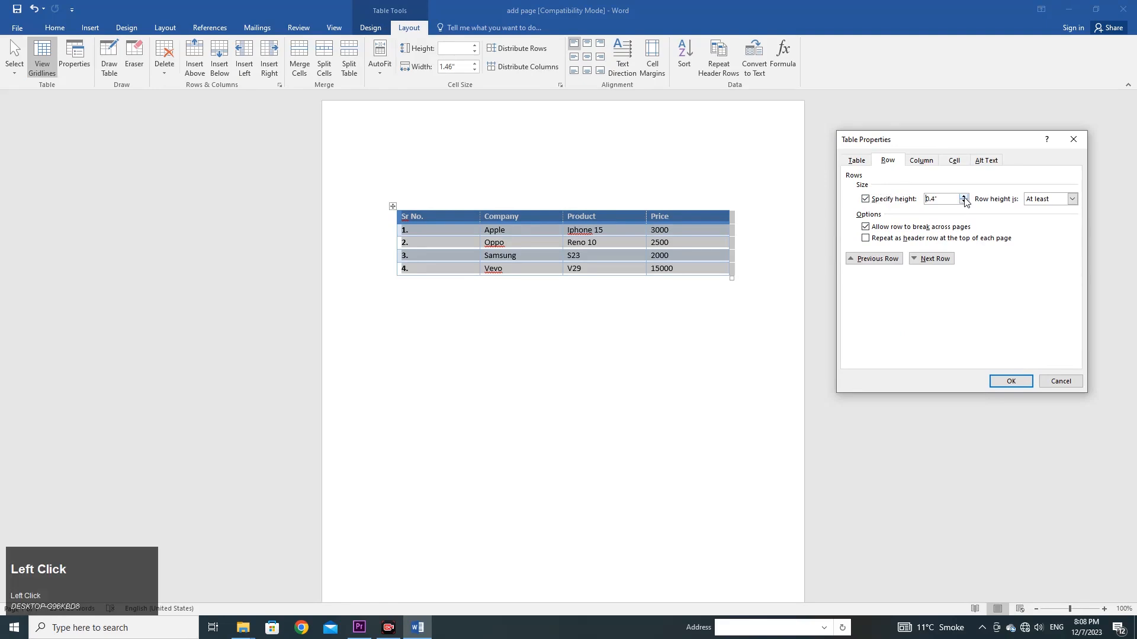
pyautogui.click(1010, 381)
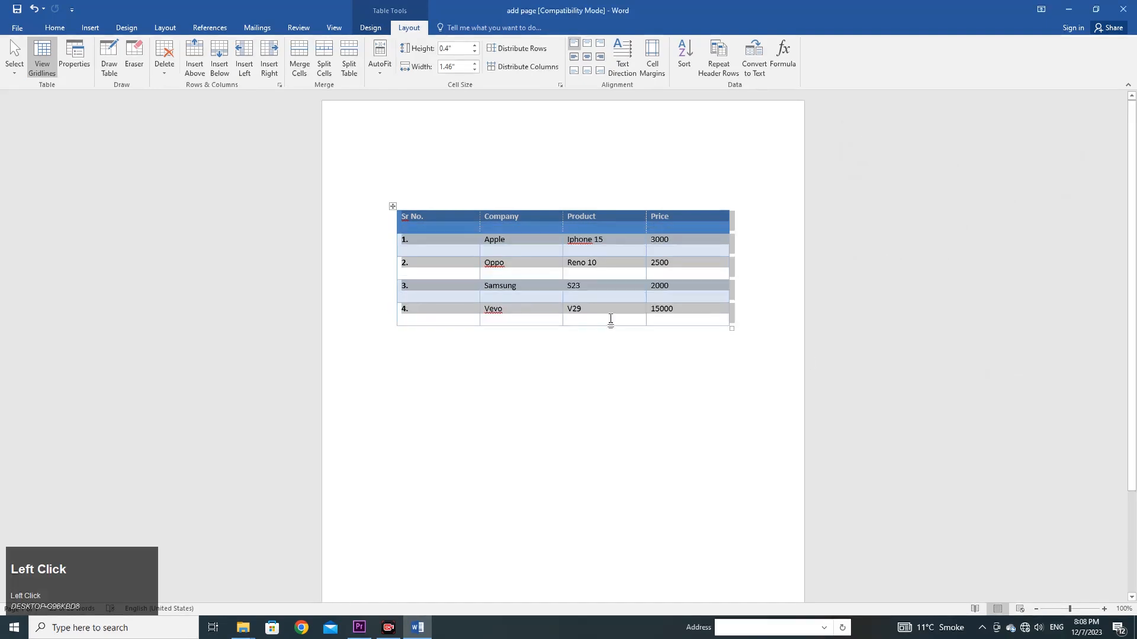
# Reselect the whole table, raise its row height to 0.8" and lower it back to 0.4" directly in the cell size settings.
pyautogui.click(604, 249)
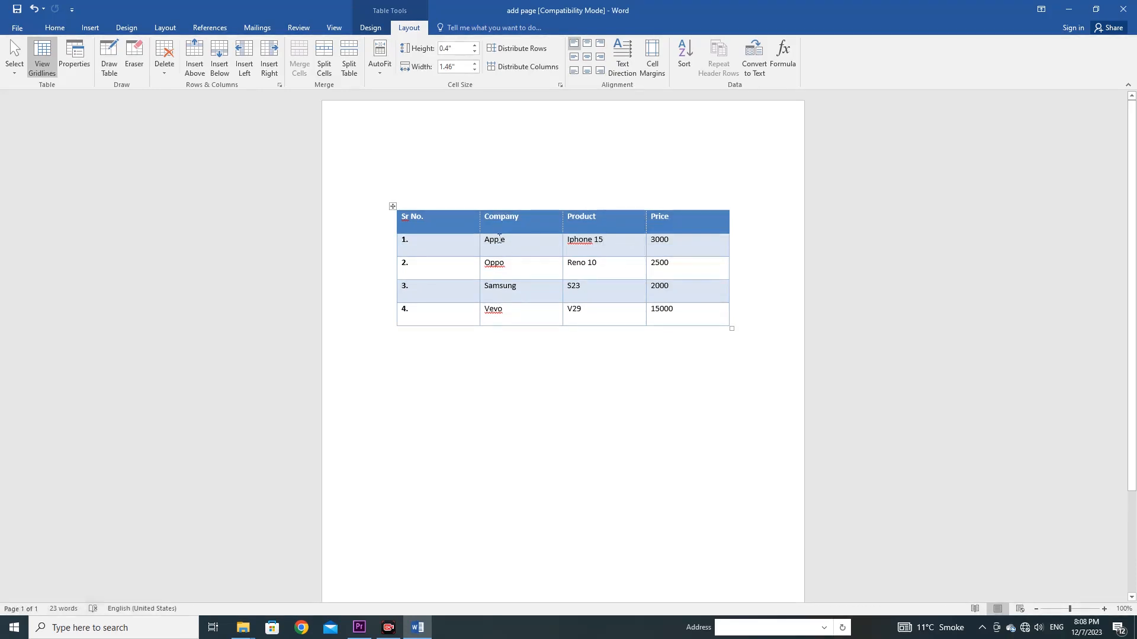
pyautogui.click(392, 206)
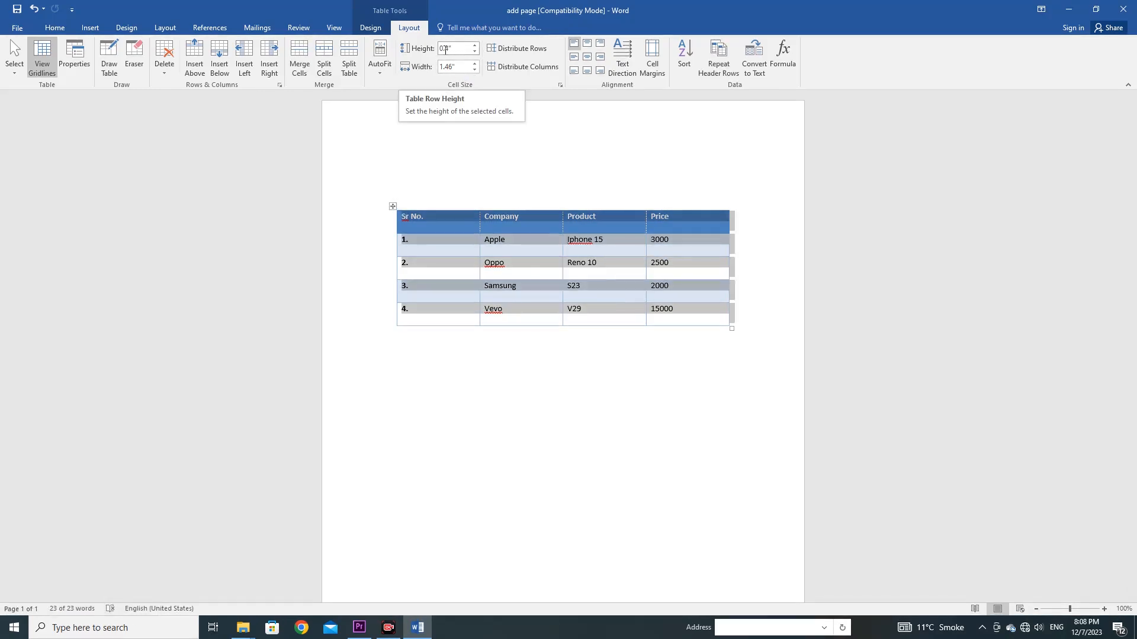
pyautogui.click(475, 45)
pyautogui.click(475, 45)
pyautogui.click(476, 45)
pyautogui.click(476, 46)
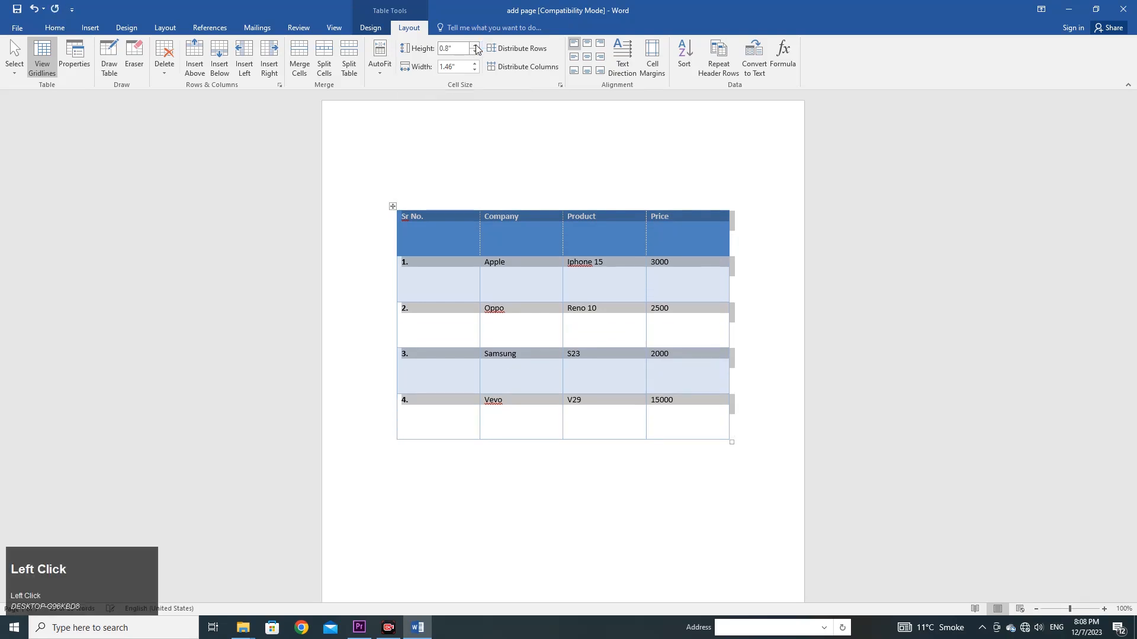
pyautogui.click(475, 52)
pyautogui.click(475, 53)
pyautogui.click(476, 53)
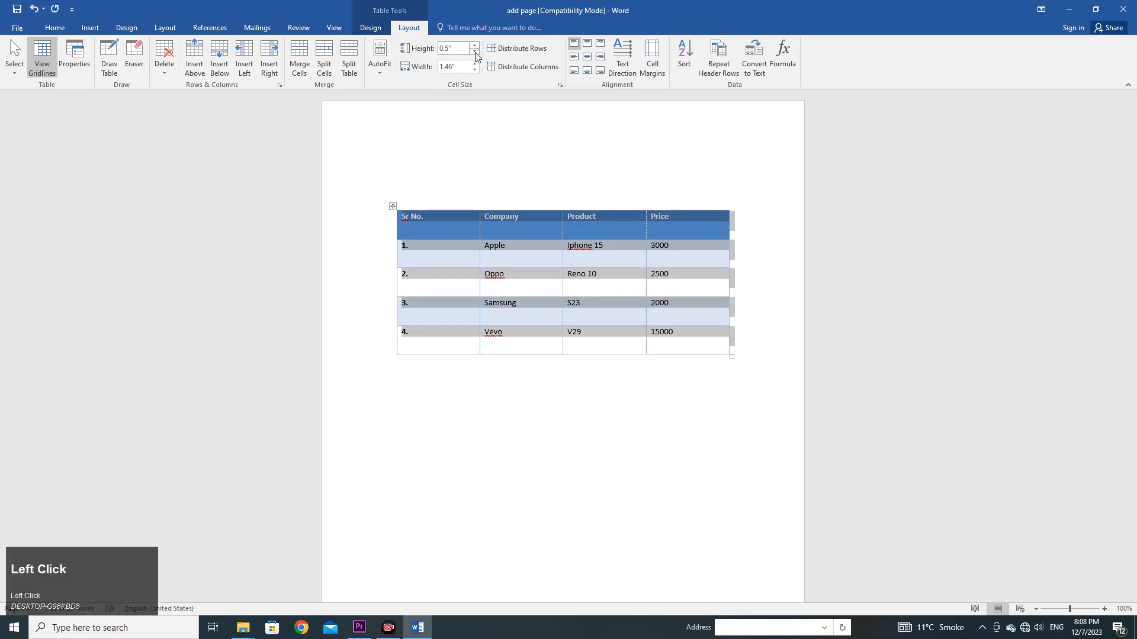
pyautogui.click(475, 52)
# Set the preferred width of all four columns to 1.2" in Table Properties.
pyautogui.click(83, 62)
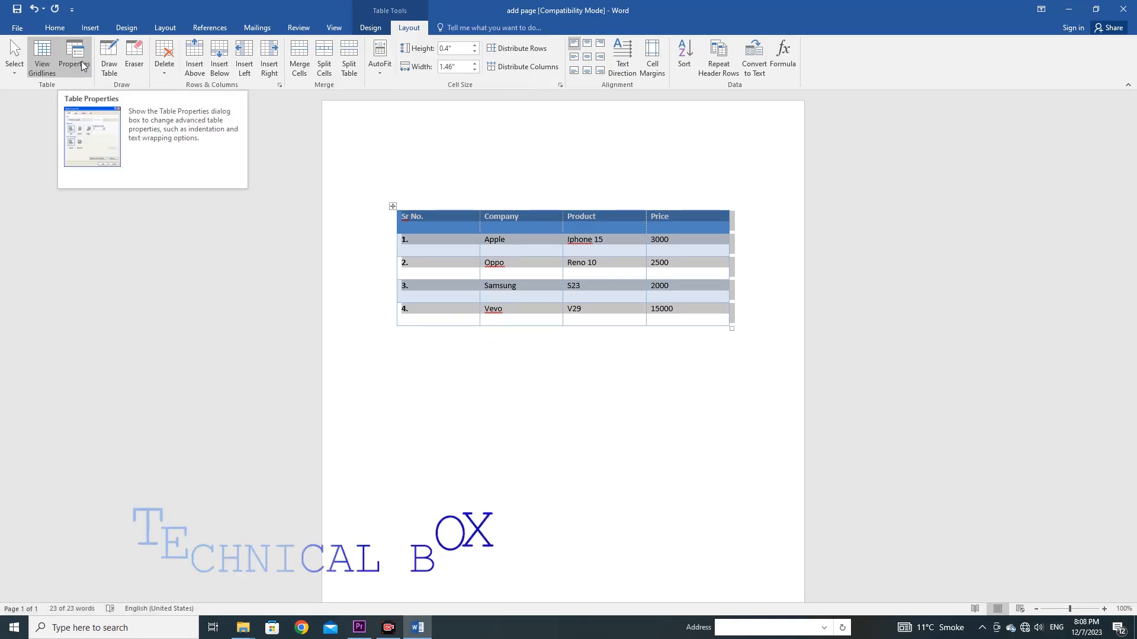
pyautogui.click(81, 61)
pyautogui.moveTo(577, 182); pyautogui.dragTo(936, 168)
pyautogui.click(886, 183)
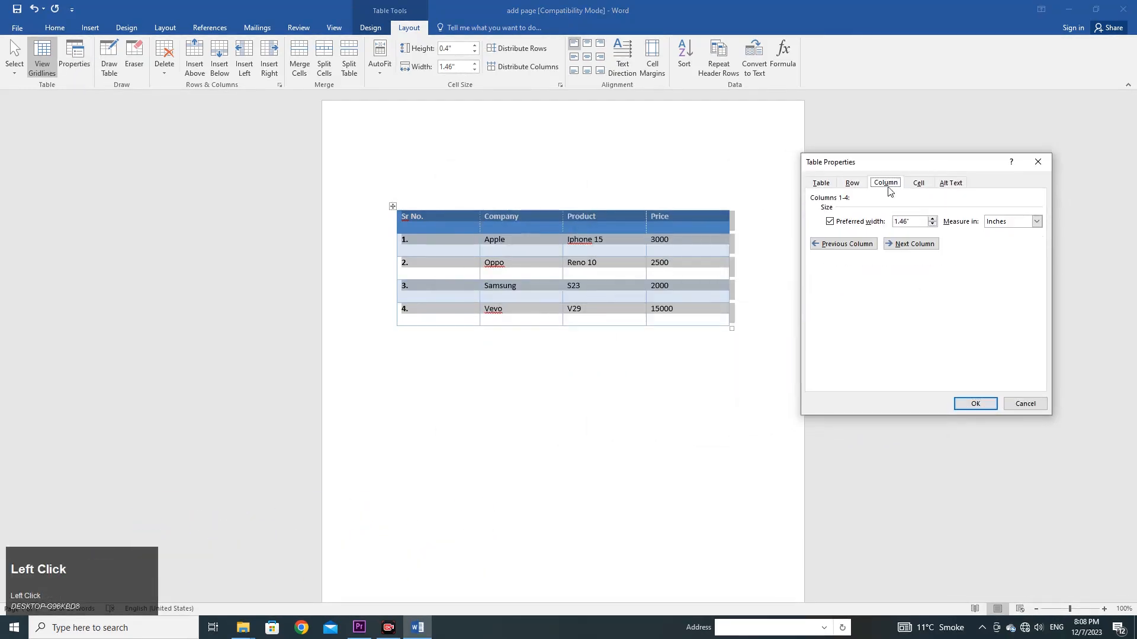
pyautogui.click(934, 227)
pyautogui.click(974, 404)
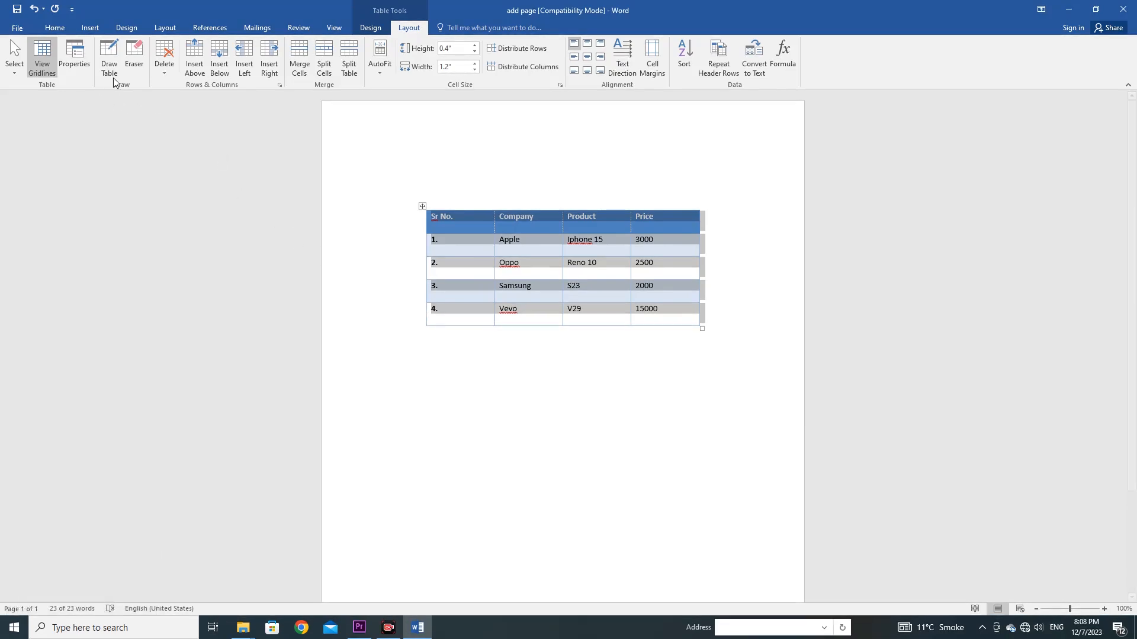
# Widen the table's columns to 1.4" and narrow them to 1.1" directly in the cell size settings.
pyautogui.click(474, 64)
pyautogui.click(475, 64)
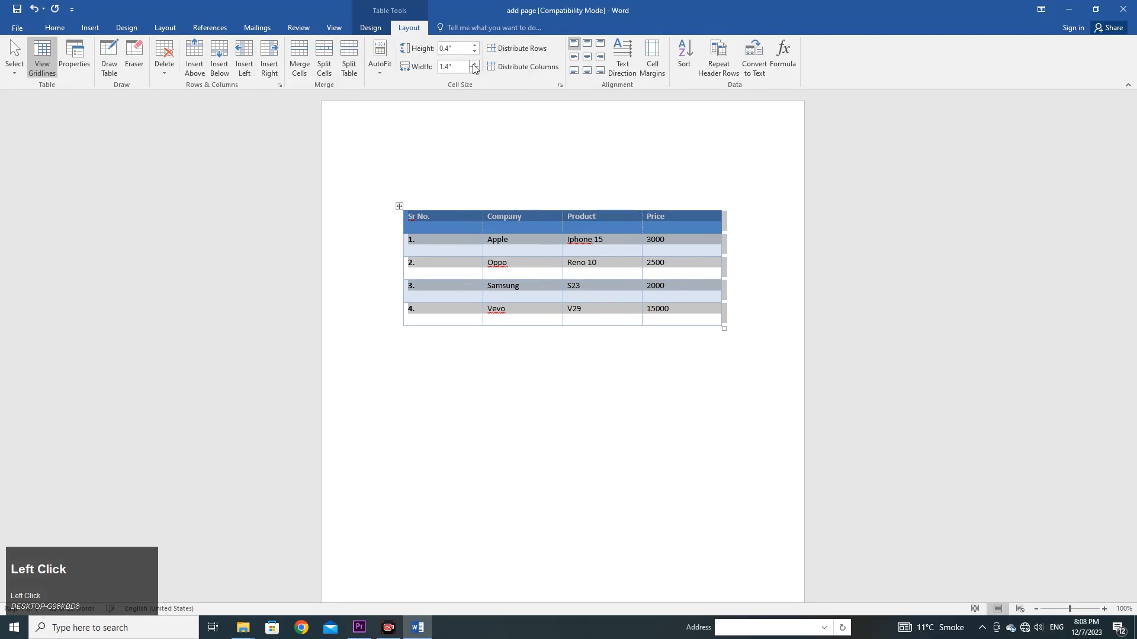
pyautogui.click(475, 70)
pyautogui.click(475, 70)
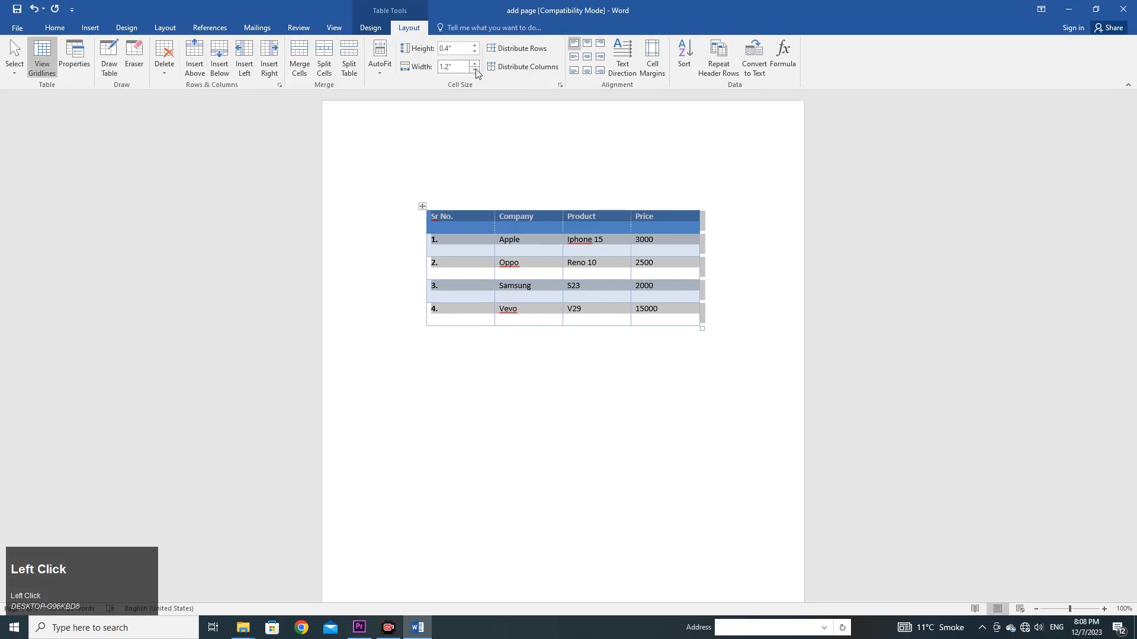
pyautogui.click(475, 70)
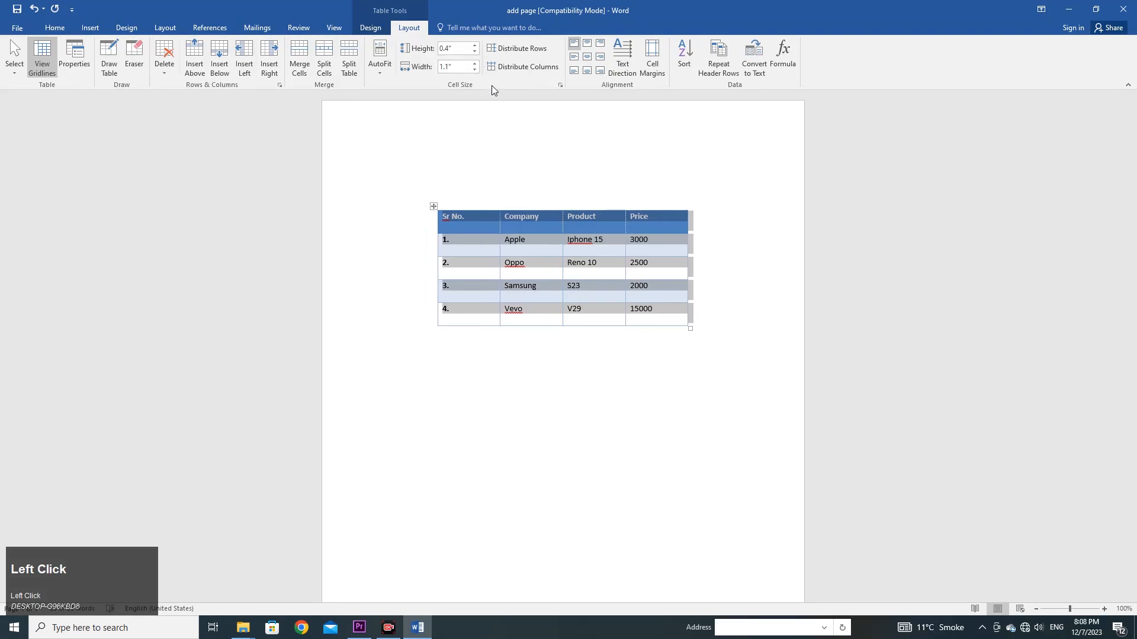
# Examine the cell width and vertical alignment options in Table Properties, and close the dialog without changes.
pyautogui.click(71, 56)
pyautogui.moveTo(595, 181); pyautogui.dragTo(1013, 135)
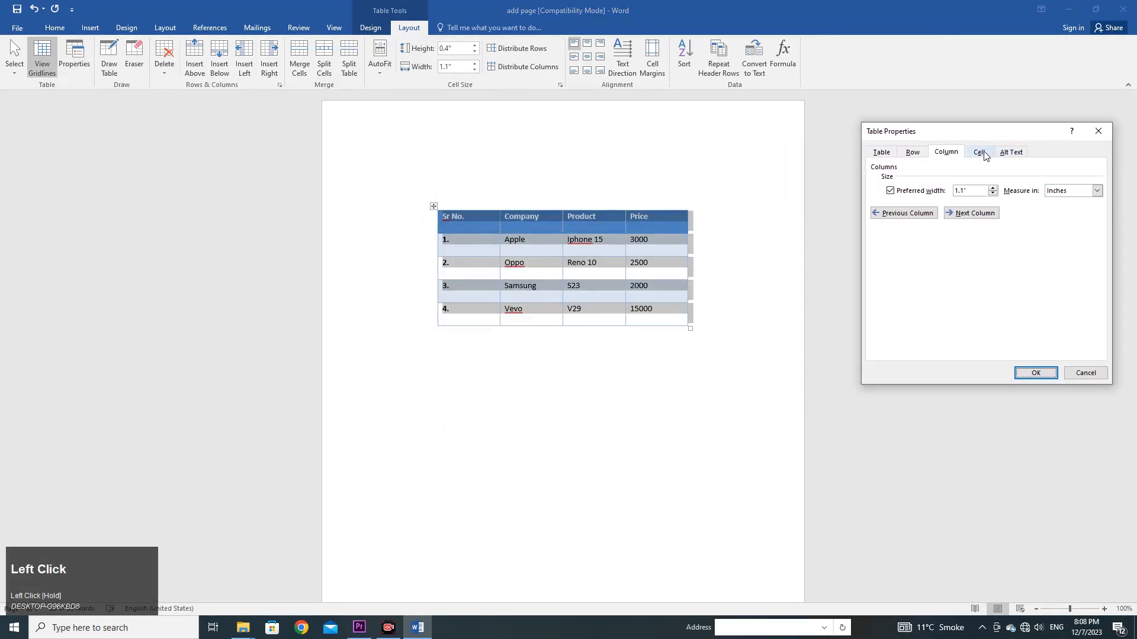
pyautogui.click(980, 153)
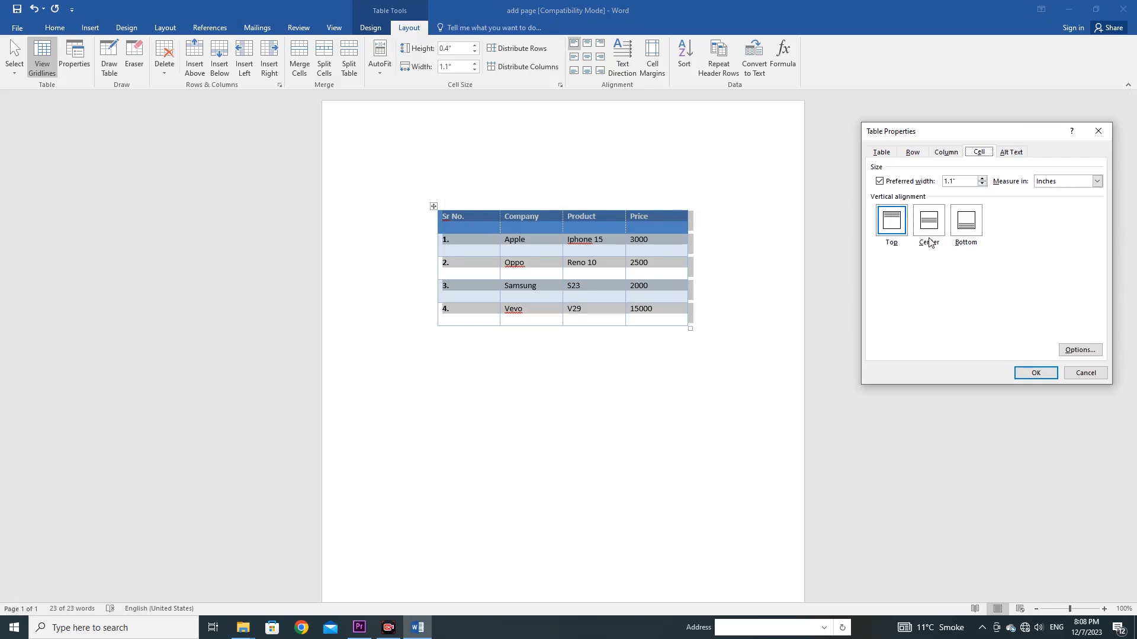
pyautogui.click(1084, 375)
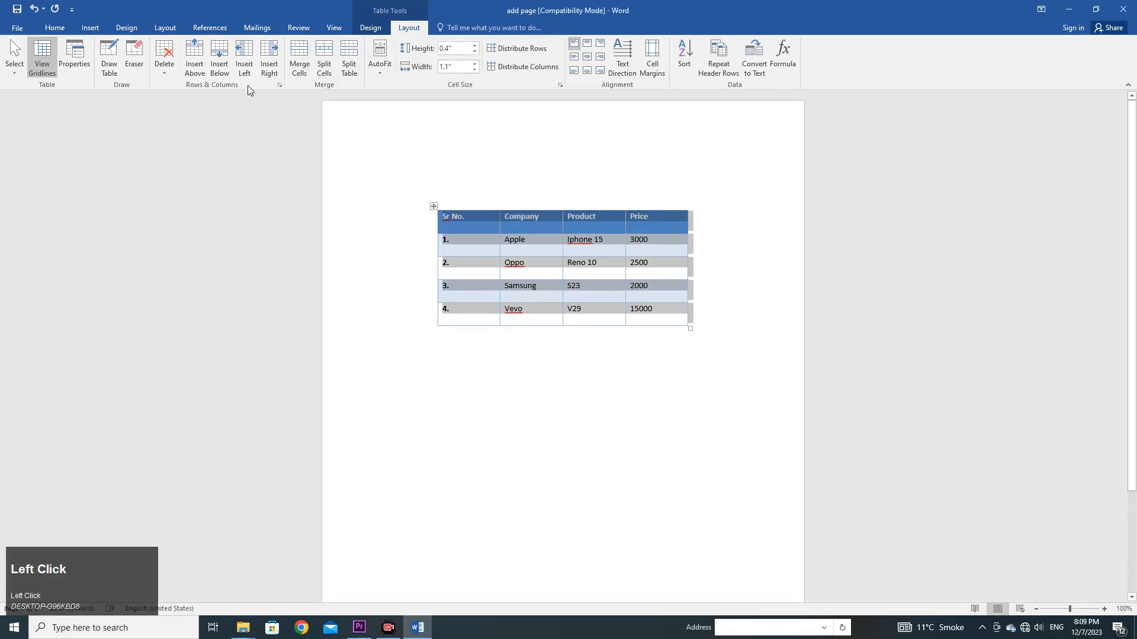
# Select the Sr No. and Company cells of the Apple and Oppo rows, erase the borders between them with the Eraser, and undo it.
pyautogui.click(497, 260)
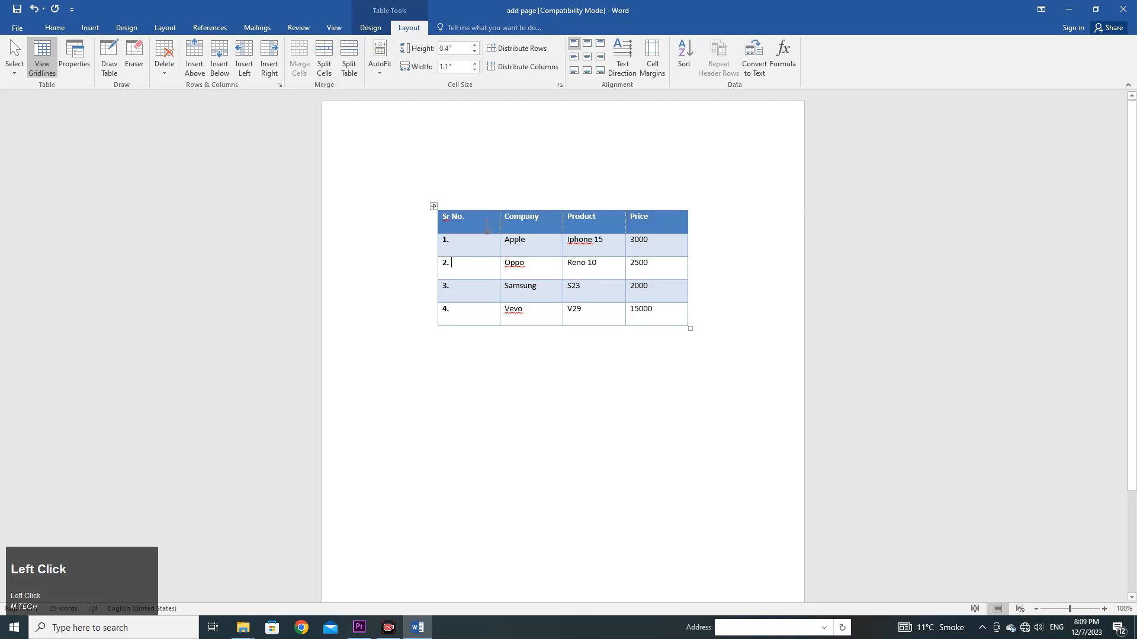
pyautogui.moveTo(495, 247); pyautogui.dragTo(509, 273)
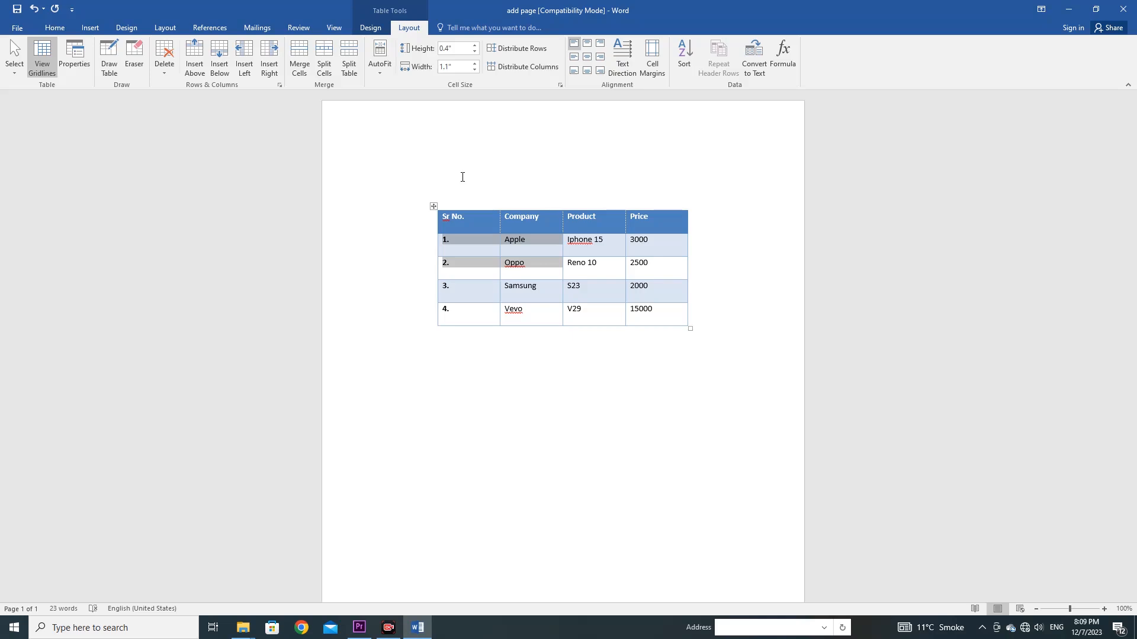
pyautogui.click(495, 242)
pyautogui.moveTo(492, 241); pyautogui.dragTo(512, 264)
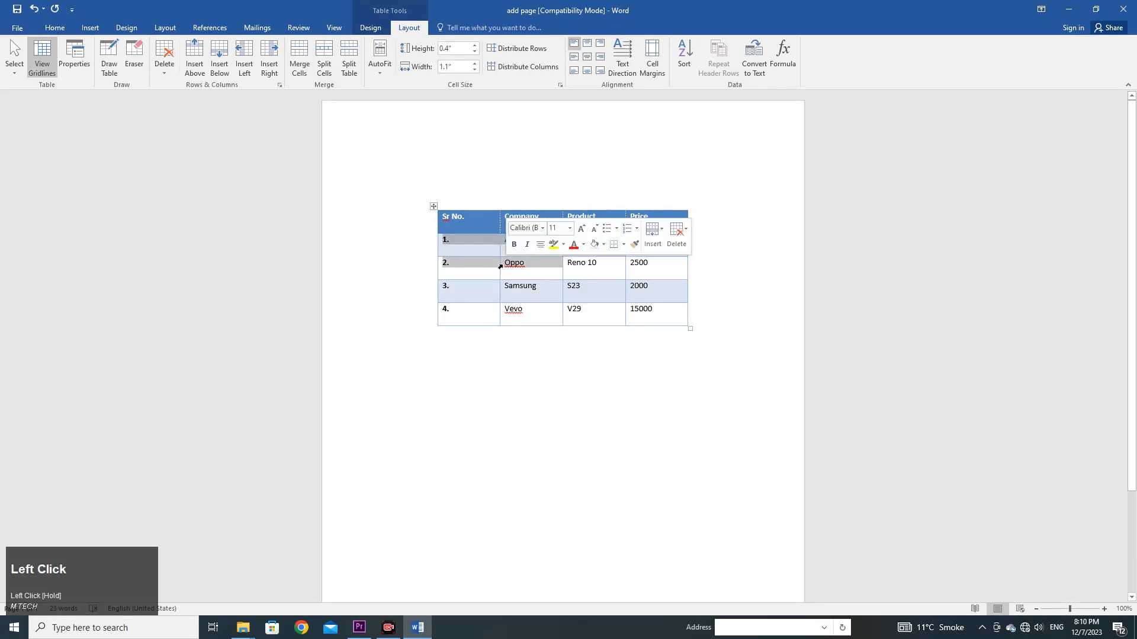
pyautogui.click(134, 59)
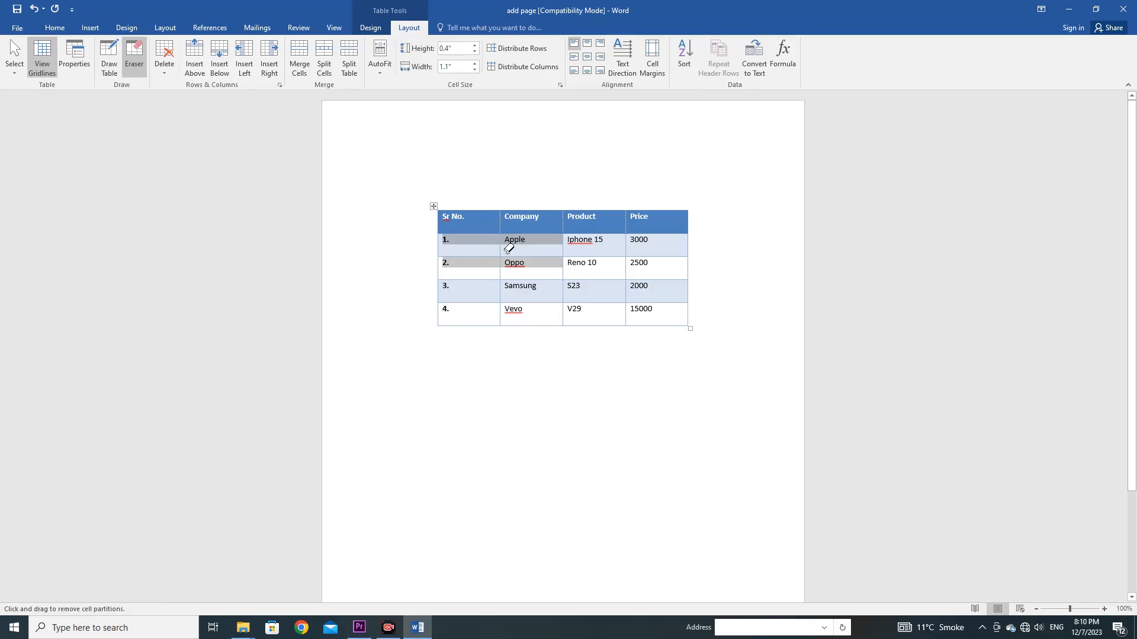
pyautogui.moveTo(489, 245)
pyautogui.mouseDown()
pyautogui.moveTo(497, 270)
pyautogui.moveTo(516, 266)
pyautogui.mouseUp()
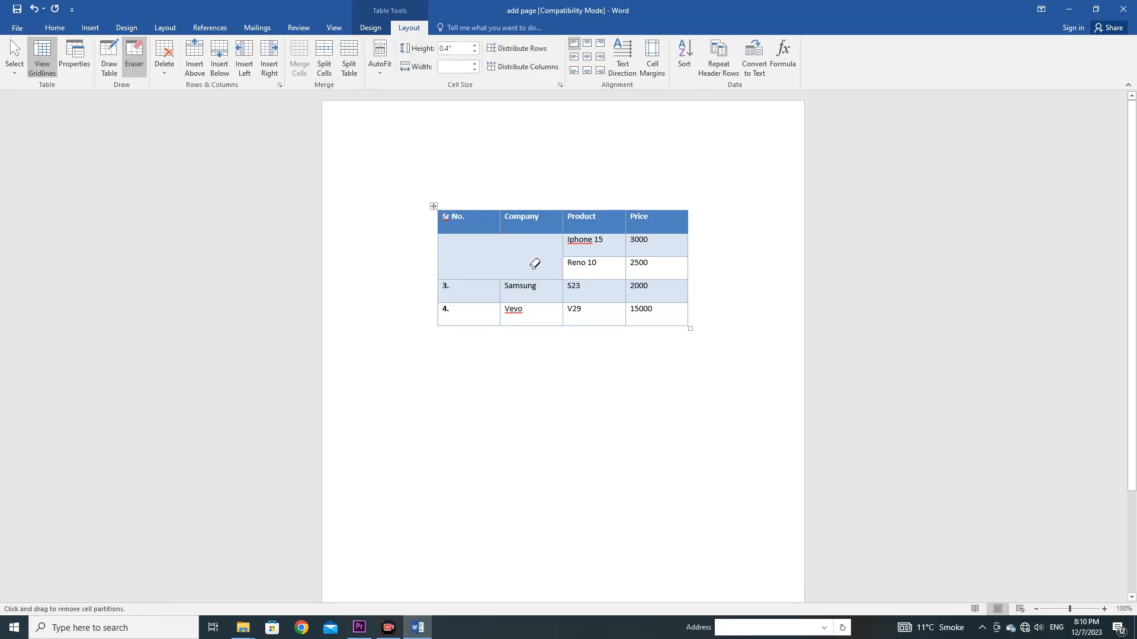
pyautogui.hotkey('ctrl', 'z')
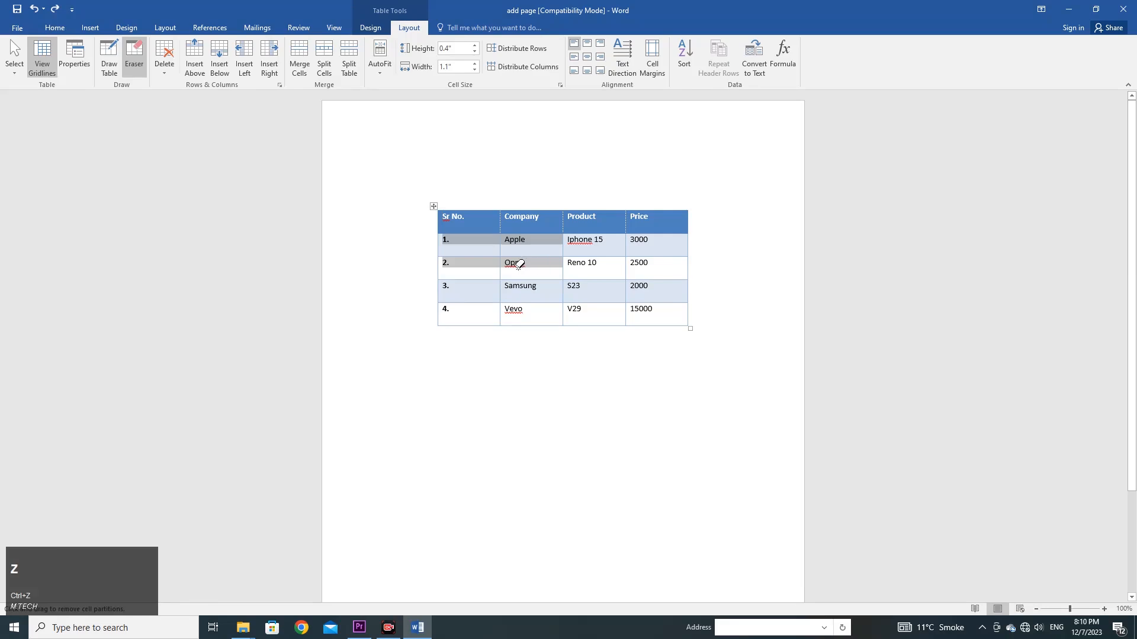
# Merge the four selected Apple and Oppo cells into one cell, undo the merge, and clear the selection.
pyautogui.click(301, 63)
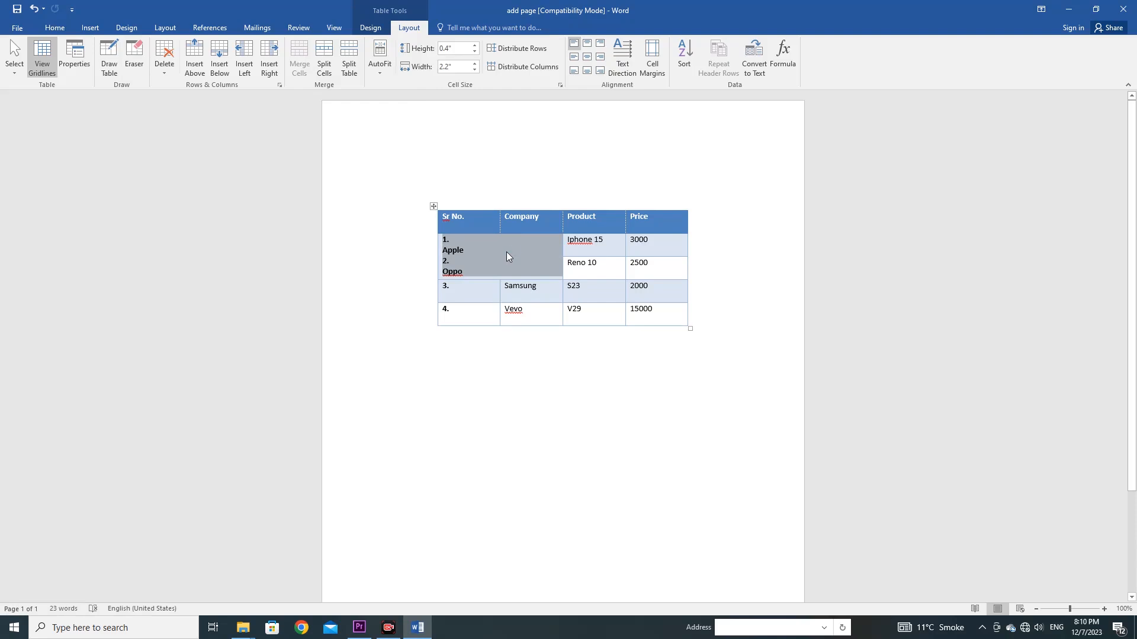
pyautogui.hotkey('ctrl', 'z')
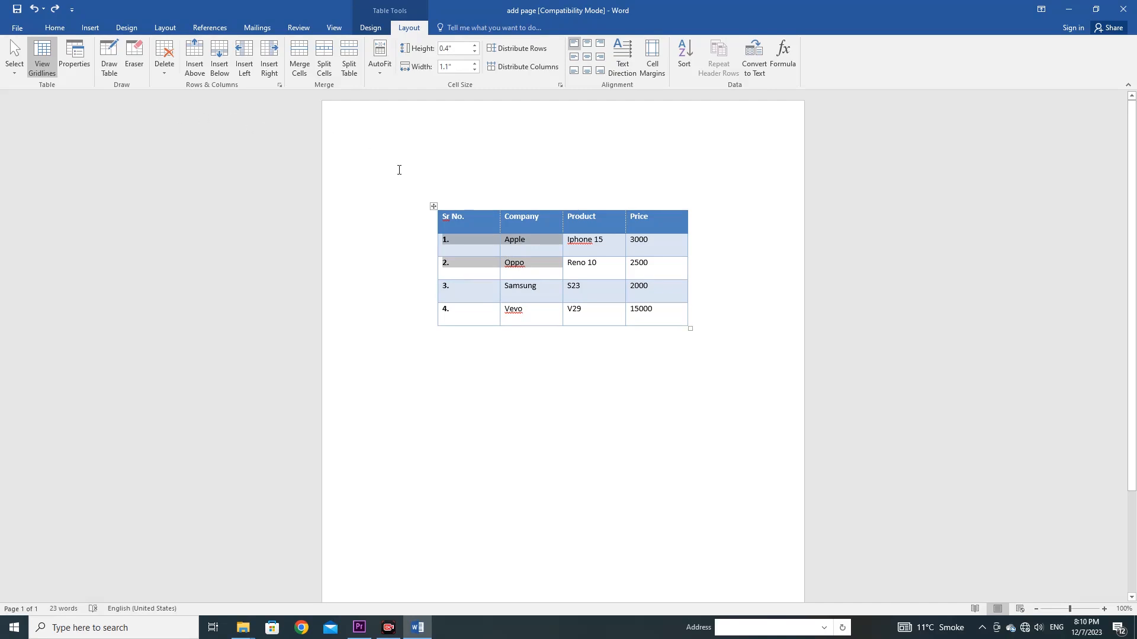
pyautogui.click(480, 212)
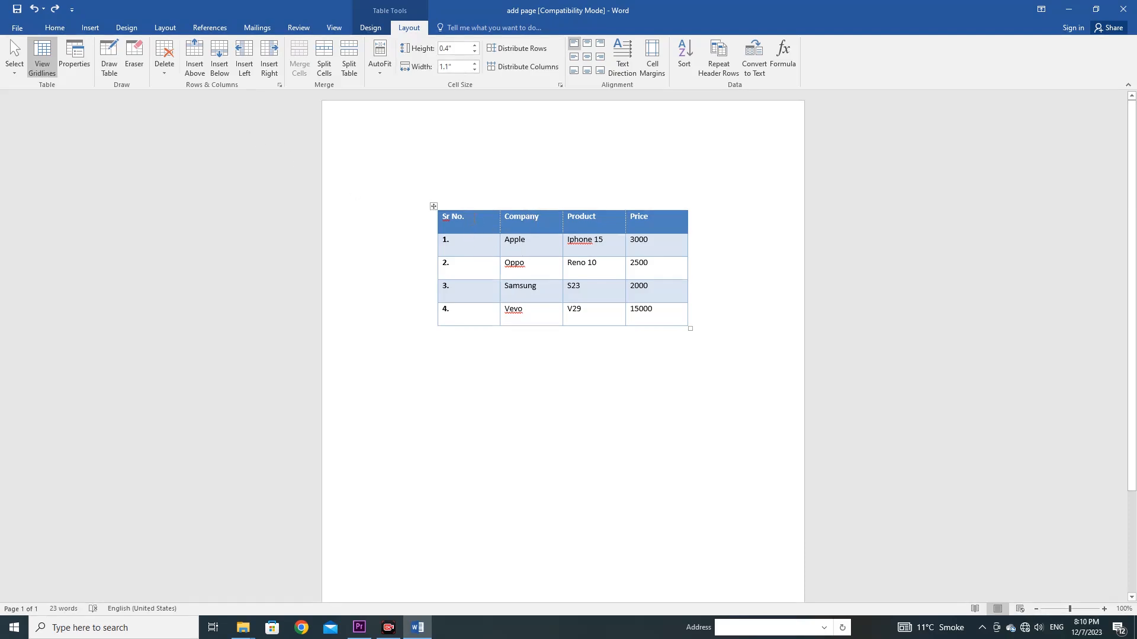
# Delete the Oppo row with the Delete Rows command and undo the deletion.
pyautogui.click(470, 267)
pyautogui.click(464, 264)
pyautogui.click(166, 63)
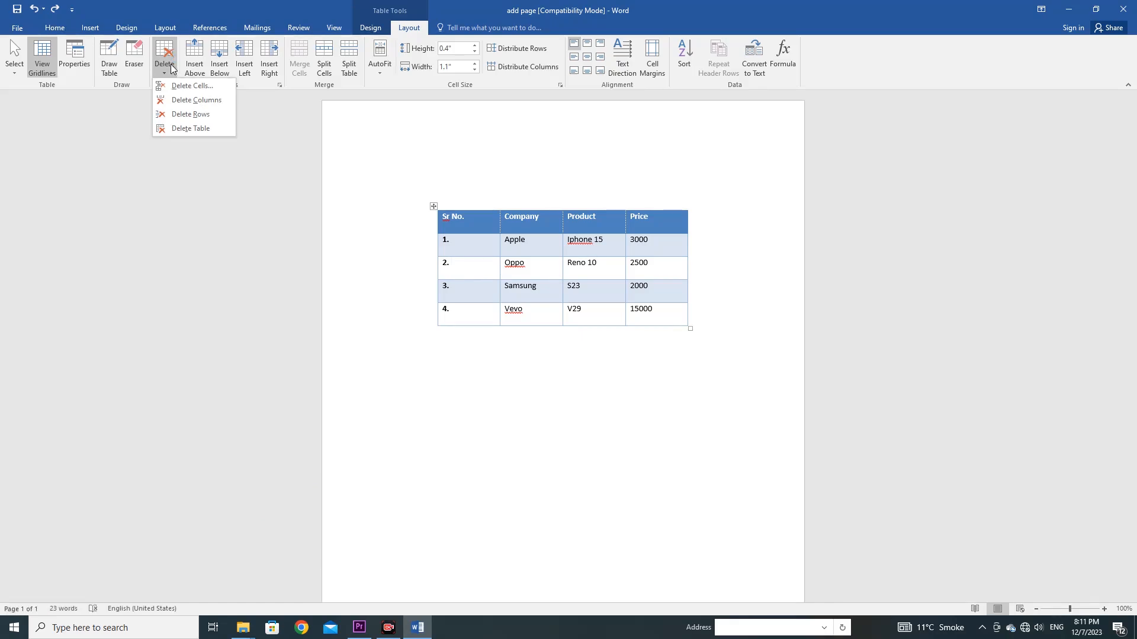
pyautogui.click(212, 114)
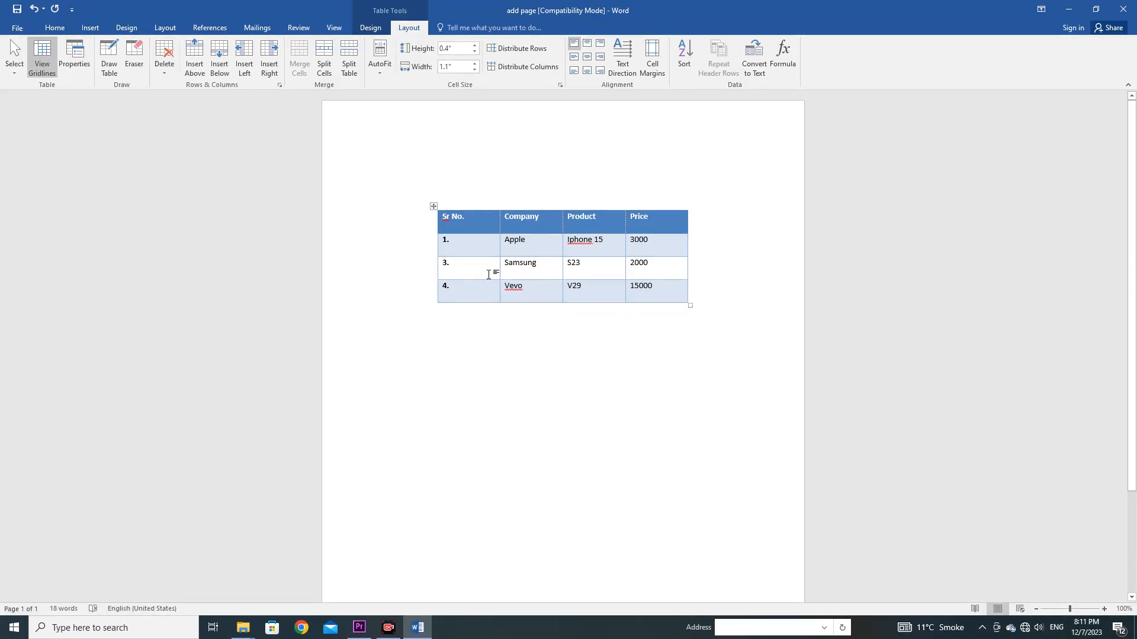
pyautogui.hotkey('ctrl', 'z')
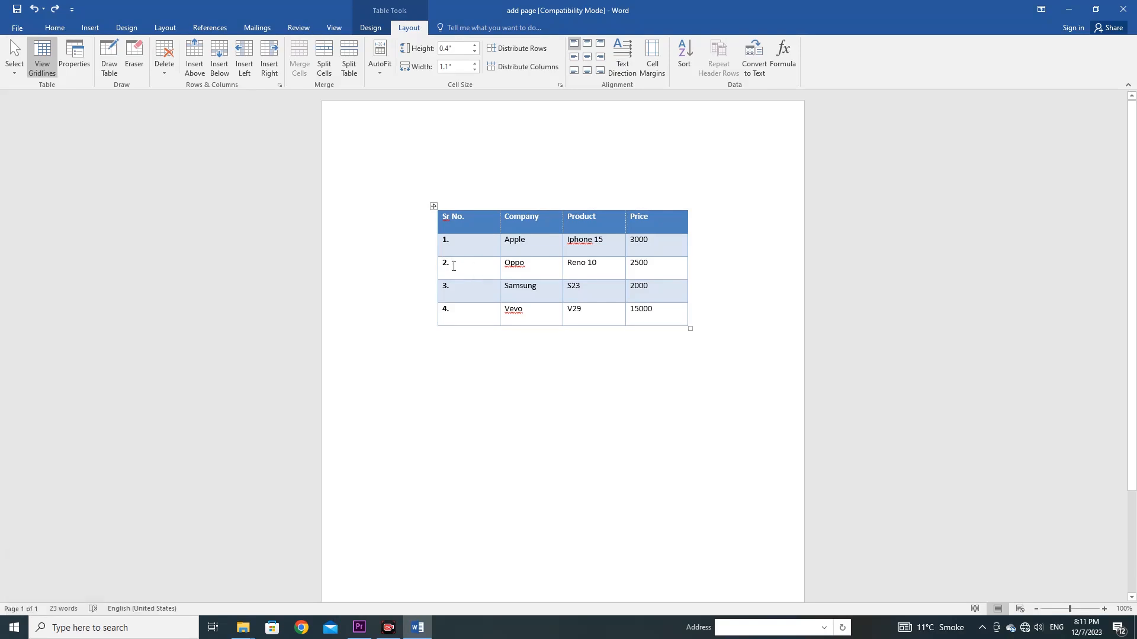
# Remove the Oppo row through the Delete Cells dialog using the Delete entire row option, and undo the removal.
pyautogui.rightClick(453, 267)
pyautogui.click(453, 267)
pyautogui.rightClick(453, 267)
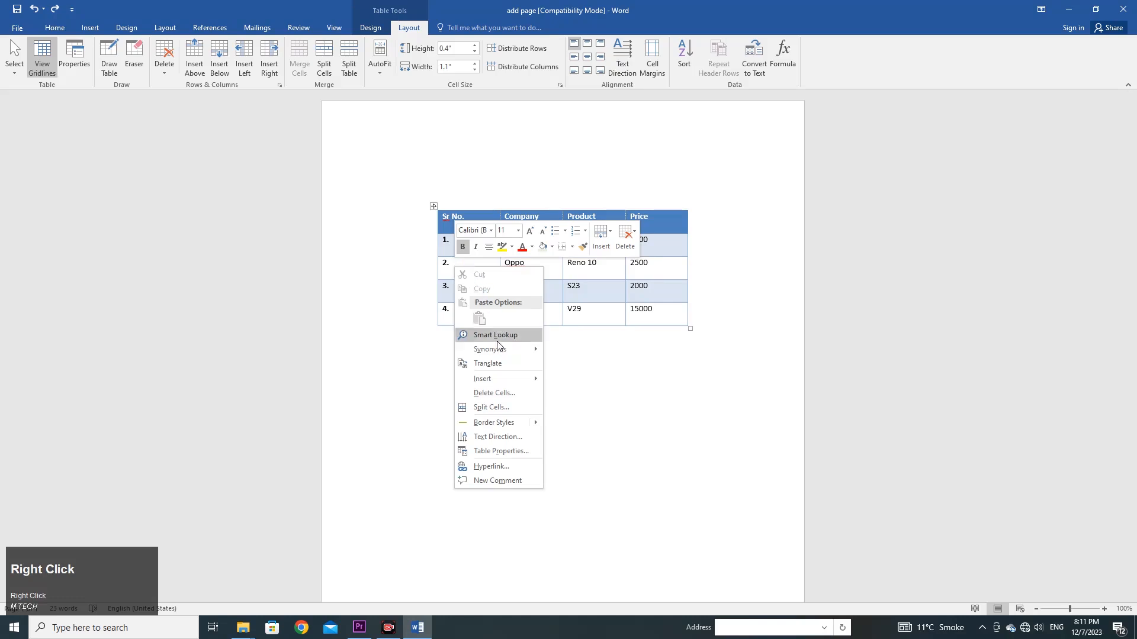
pyautogui.click(514, 392)
pyautogui.moveTo(556, 264); pyautogui.dragTo(773, 212)
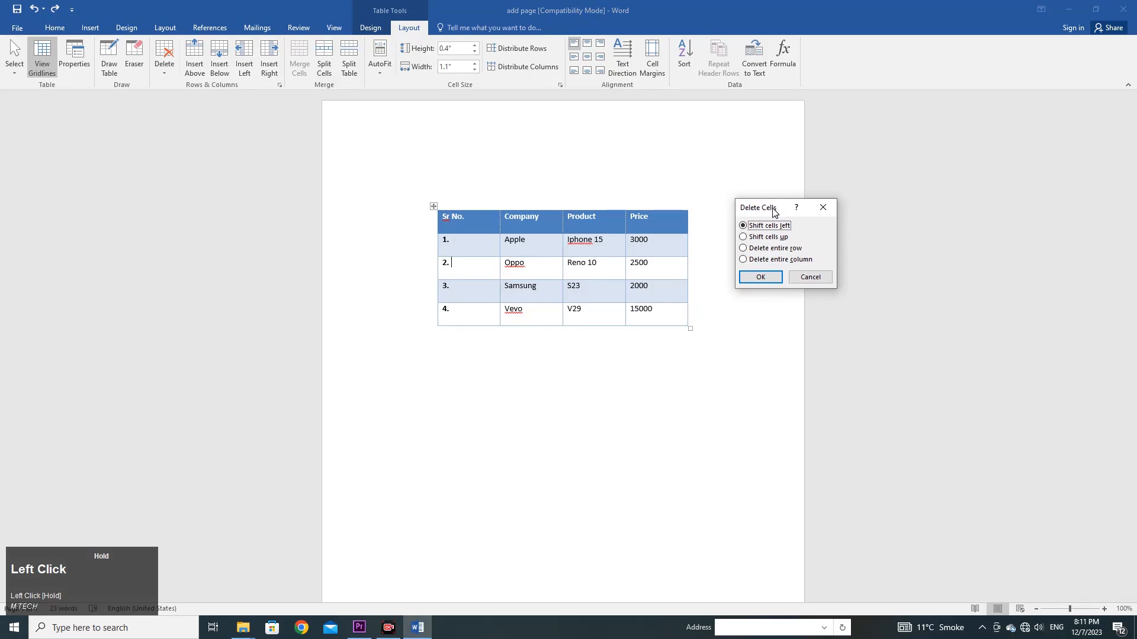
pyautogui.click(776, 249)
pyautogui.click(762, 277)
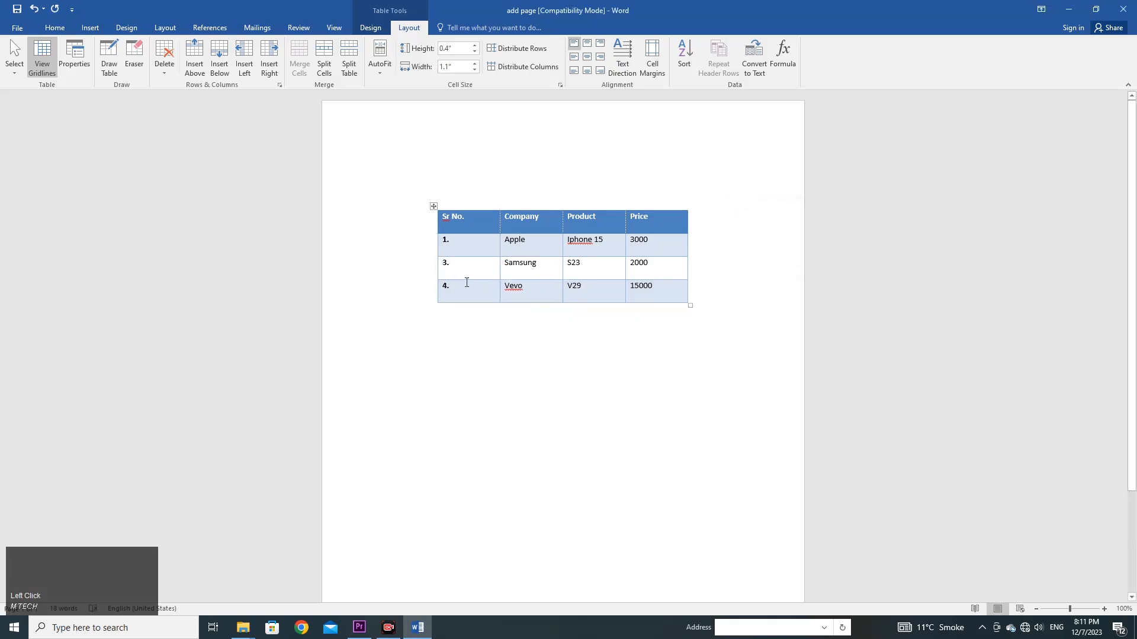
pyautogui.hotkey('ctrl', 'z')
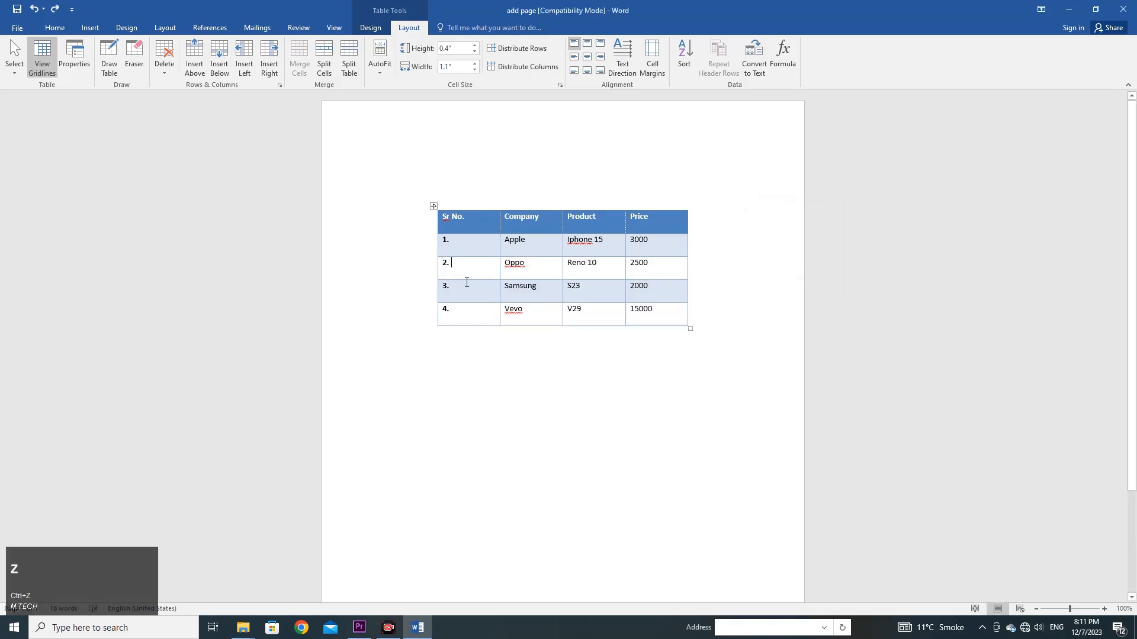
# Select the entire Oppo row, delete it with Delete Rows, and undo the deletion.
pyautogui.click(432, 277)
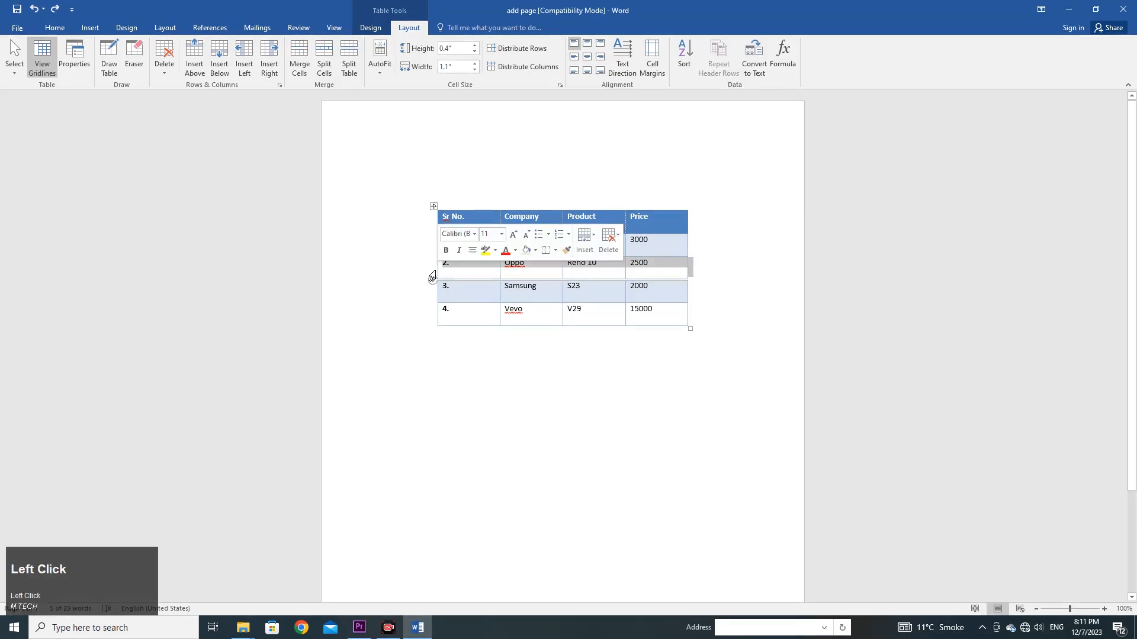
pyautogui.click(612, 241)
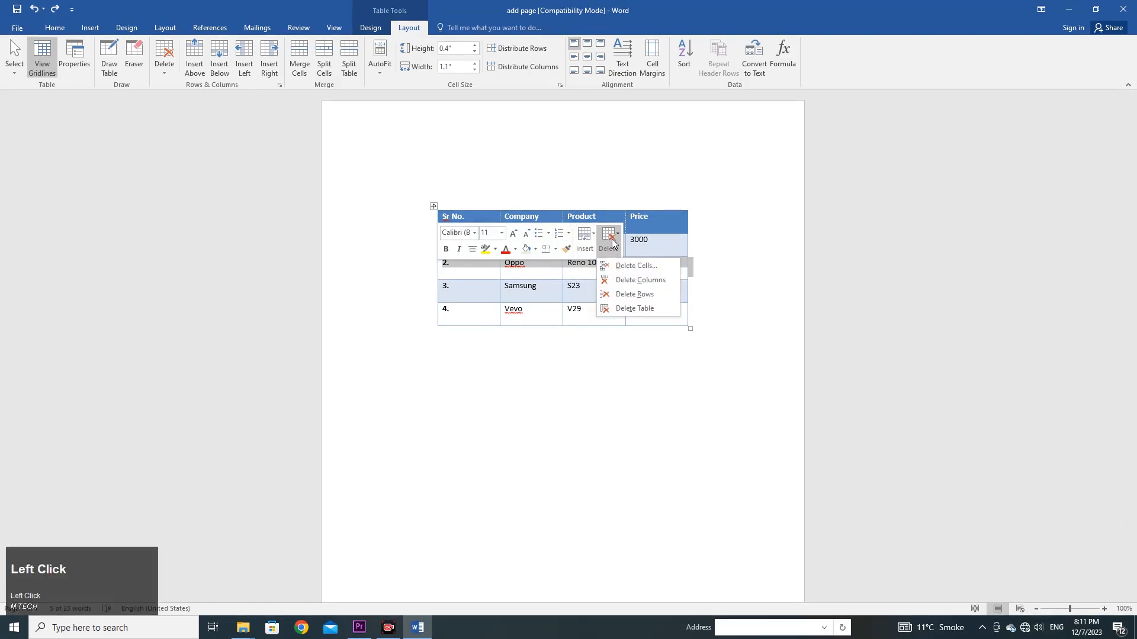
pyautogui.click(636, 292)
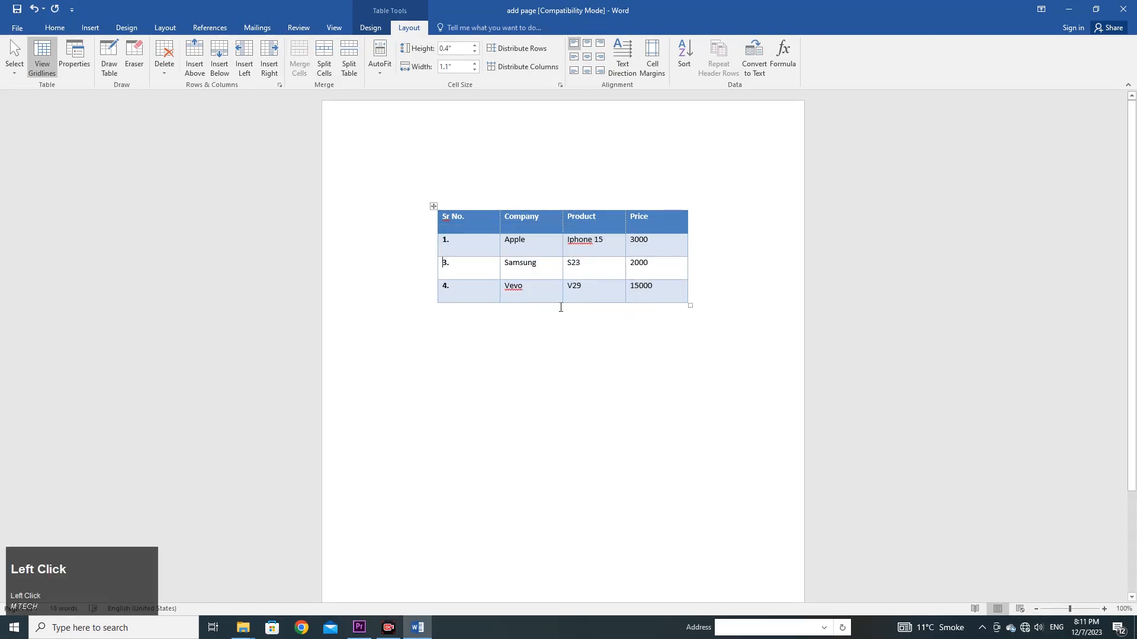
pyautogui.hotkey('ctrl', 'z')
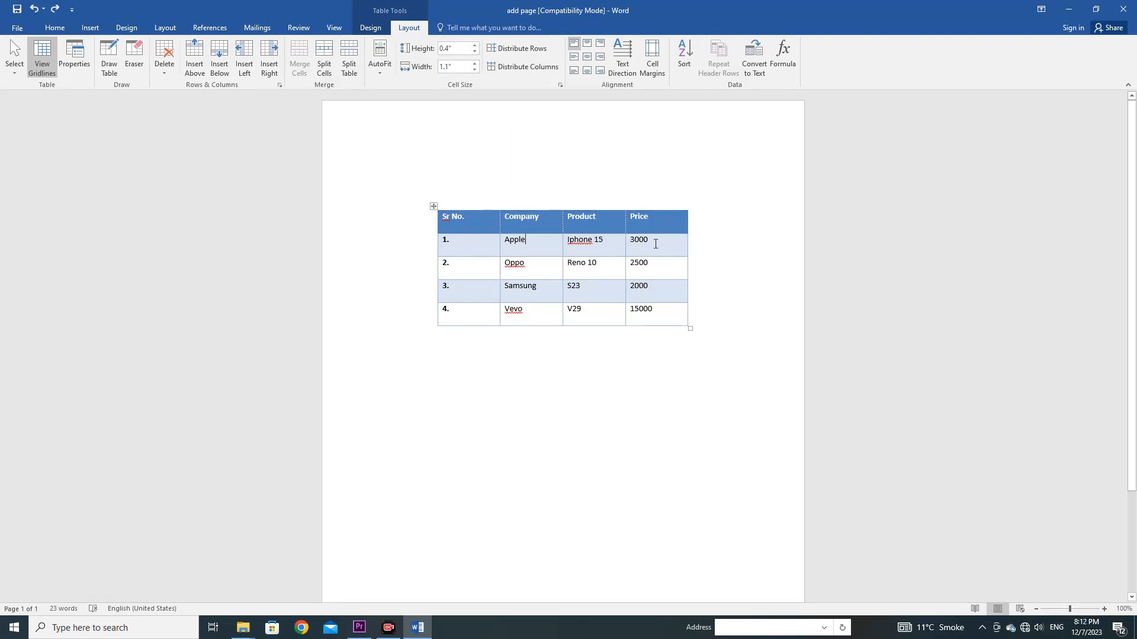
# Delete the Price column from its Apple cell with the Delete Columns command and undo the deletion.
pyautogui.click(658, 244)
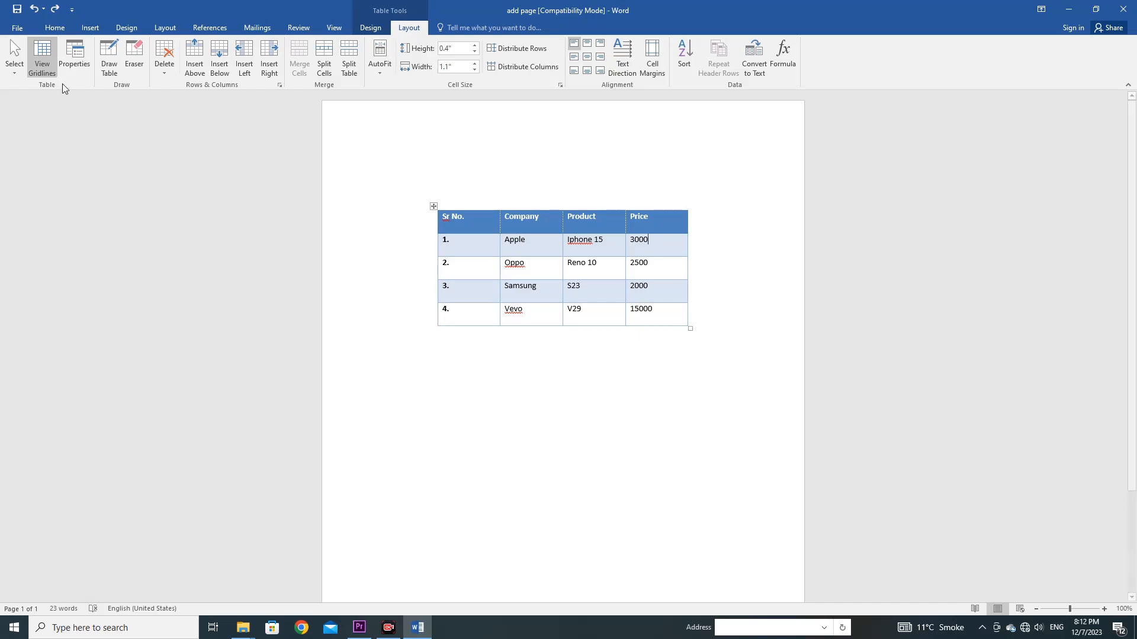
pyautogui.click(166, 61)
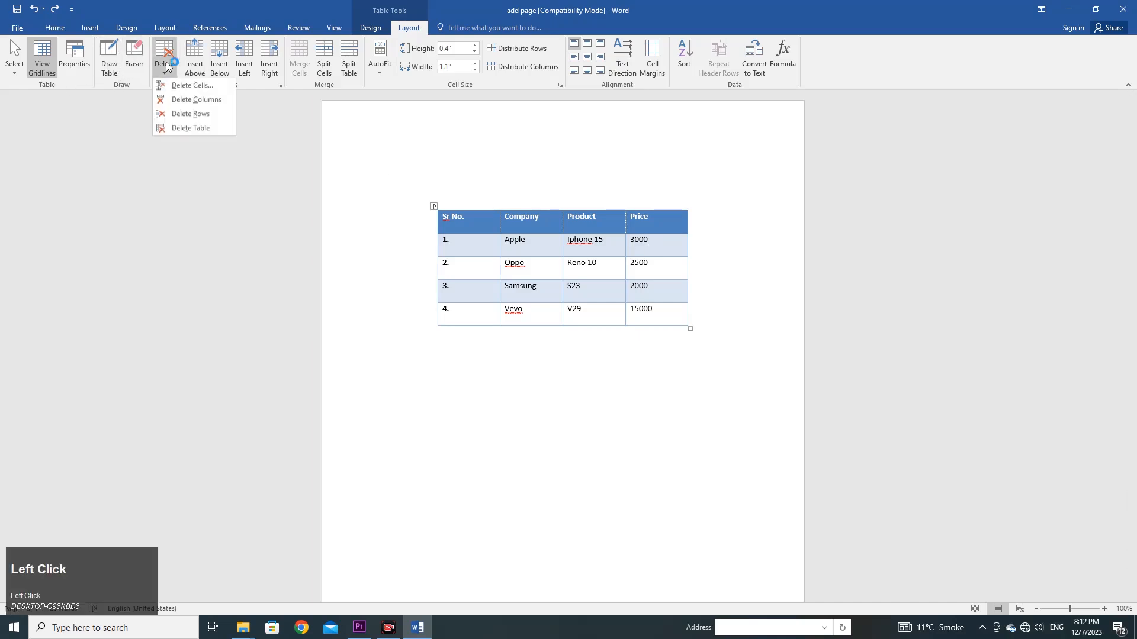
pyautogui.click(190, 101)
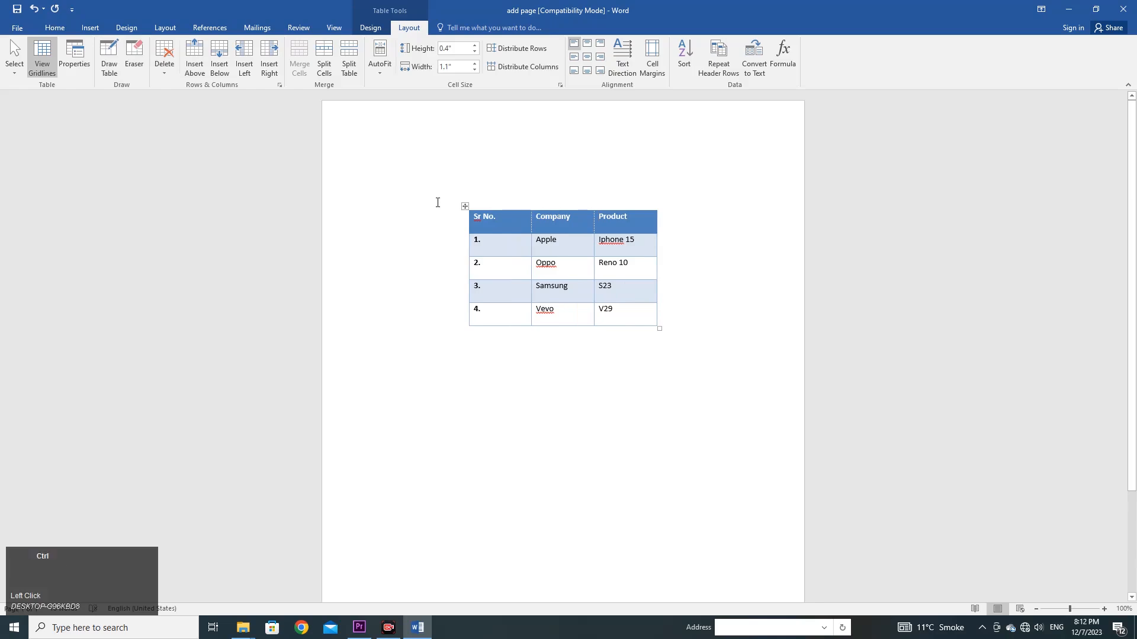
pyautogui.hotkey('ctrl', 'z')
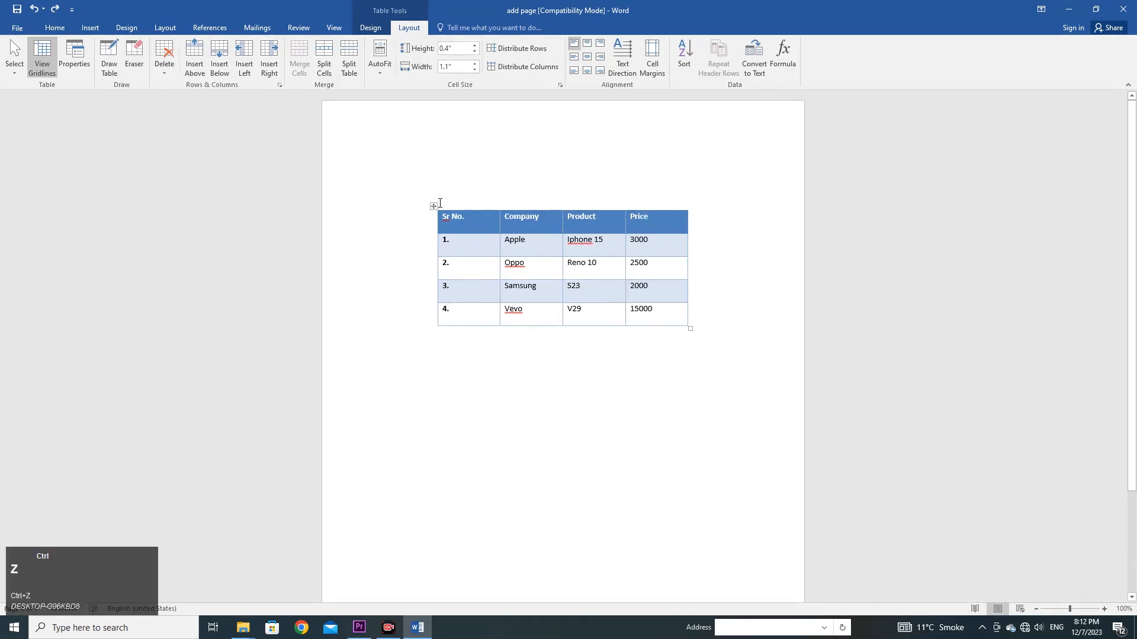
# Remove the Price column through the Delete Cells dialog using the Delete entire column option, and undo the removal.
pyautogui.rightClick(648, 248)
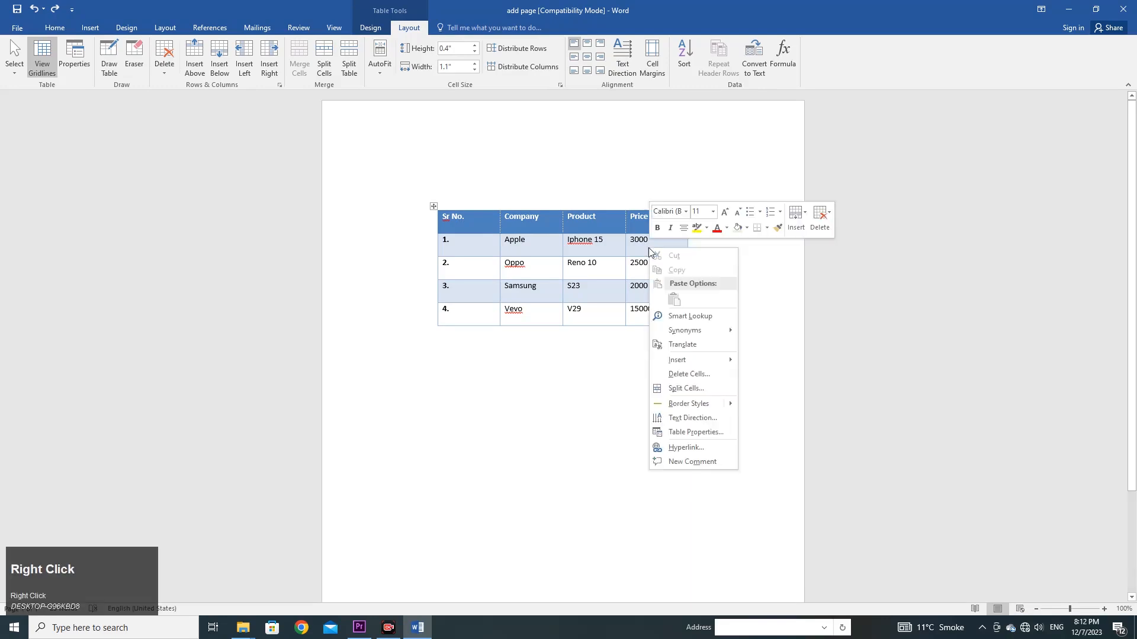
pyautogui.click(696, 374)
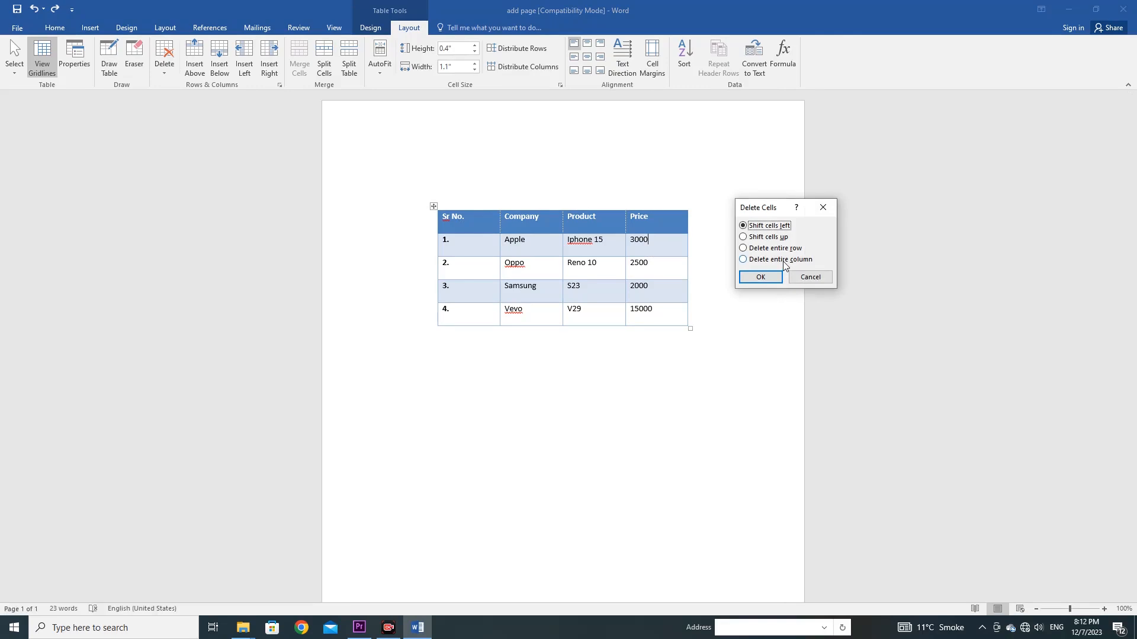
pyautogui.click(783, 263)
pyautogui.click(757, 278)
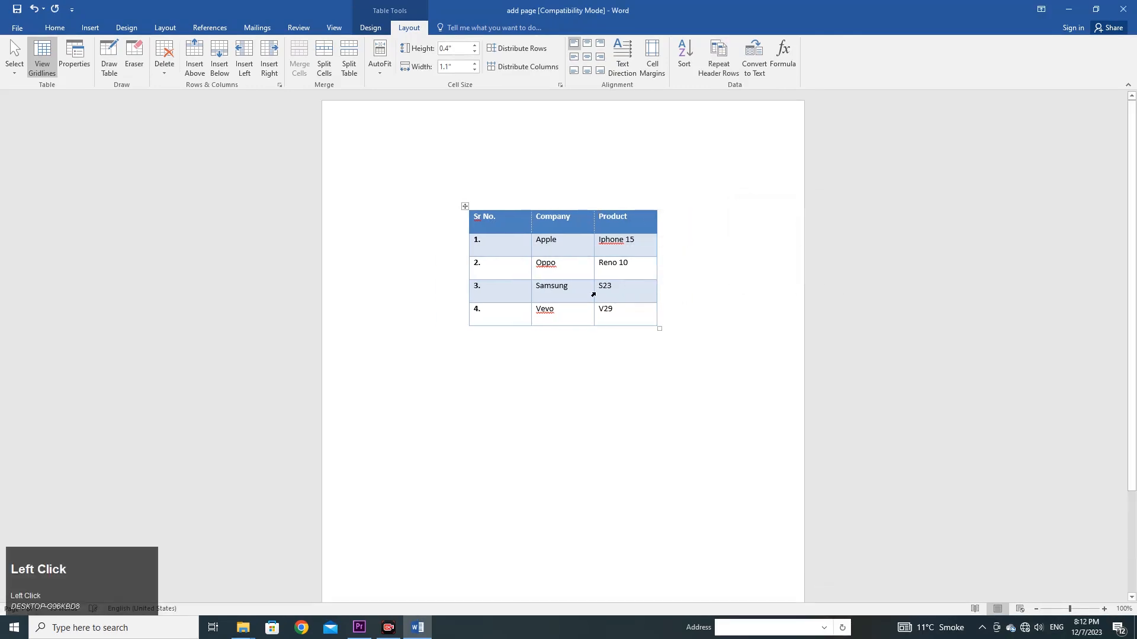
pyautogui.hotkey('ctrl', 'z')
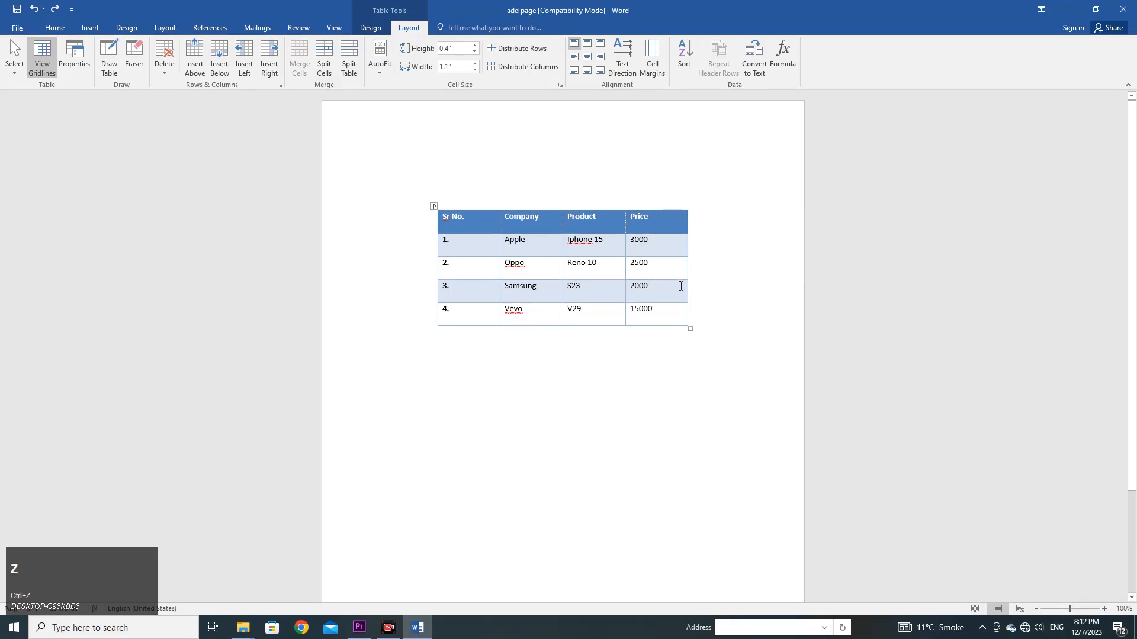
# Select the entire Price column, delete it with Delete Columns, and undo the deletion.
pyautogui.click(664, 208)
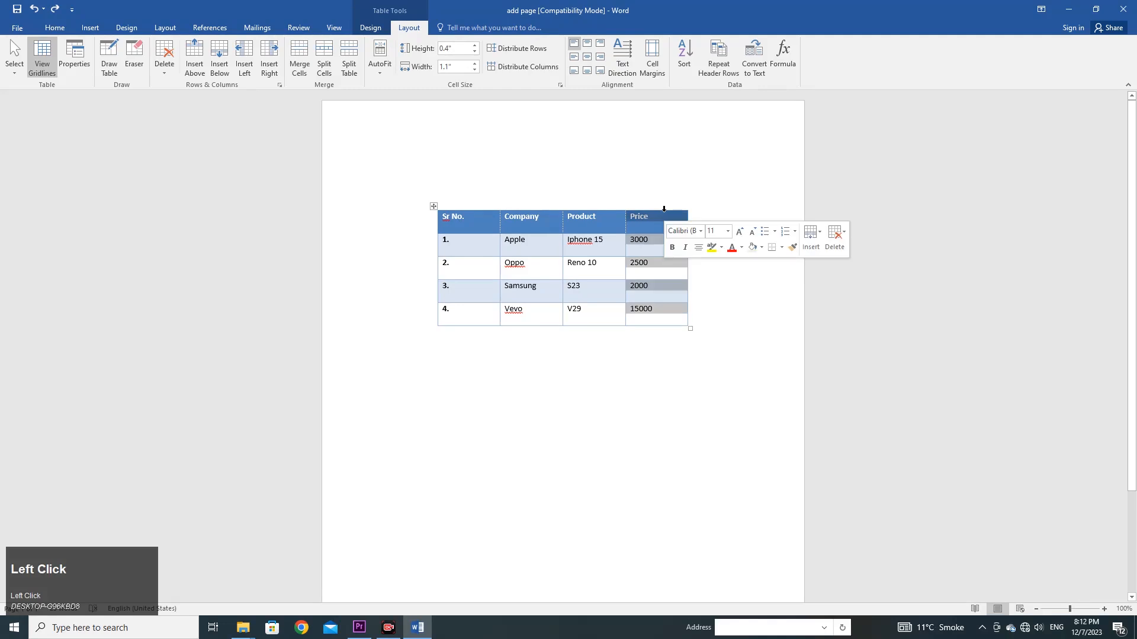
pyautogui.click(835, 237)
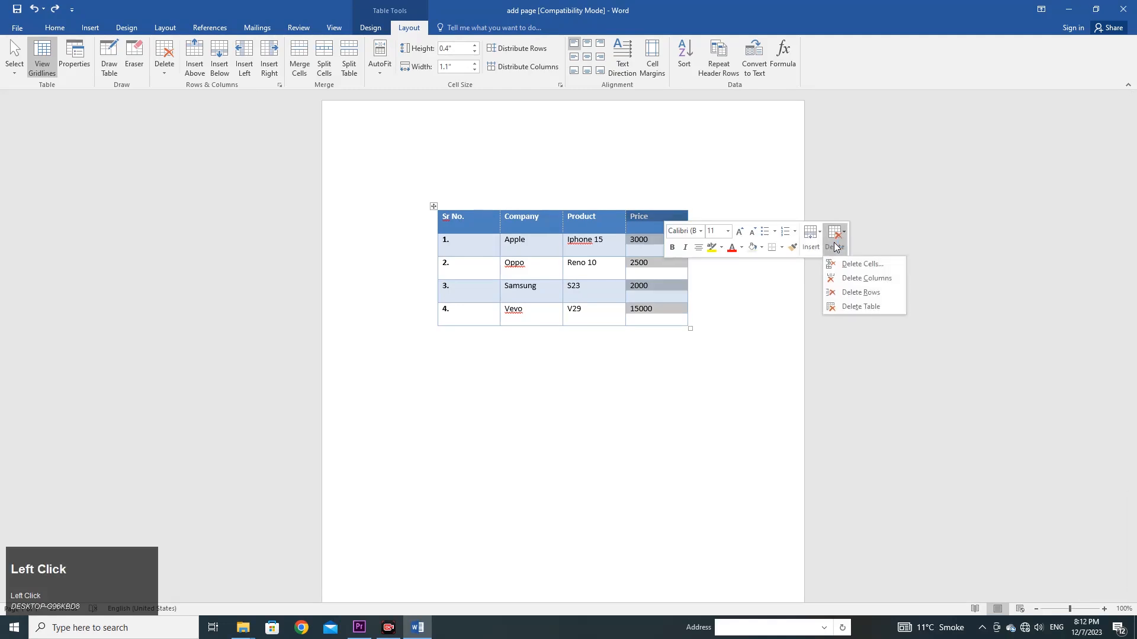
pyautogui.click(851, 279)
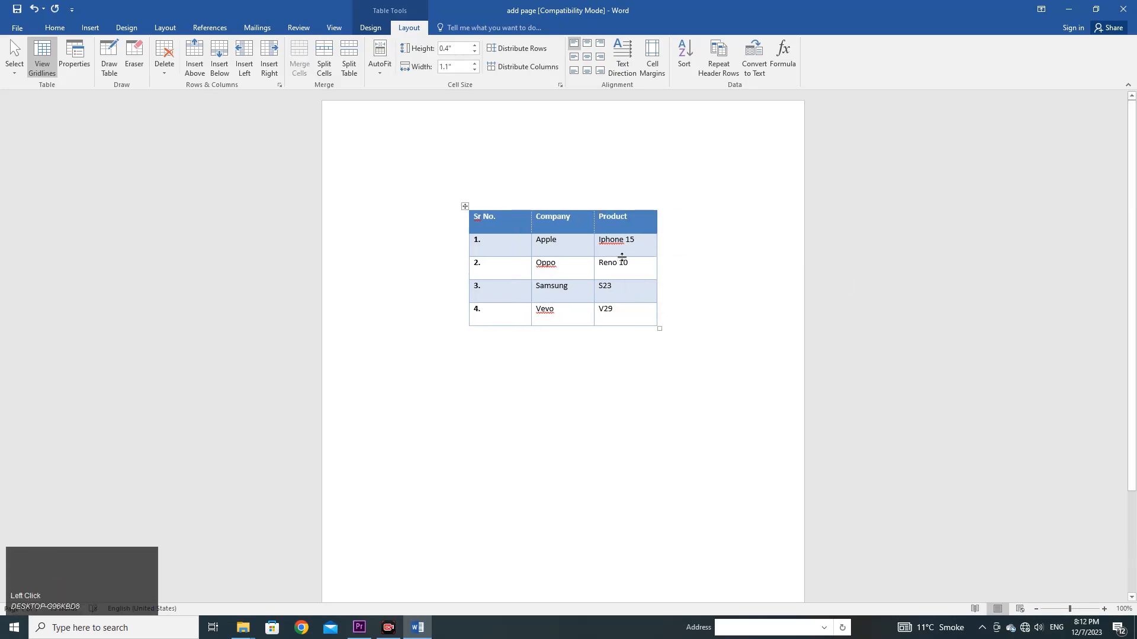
pyautogui.hotkey('ctrl', 'z')
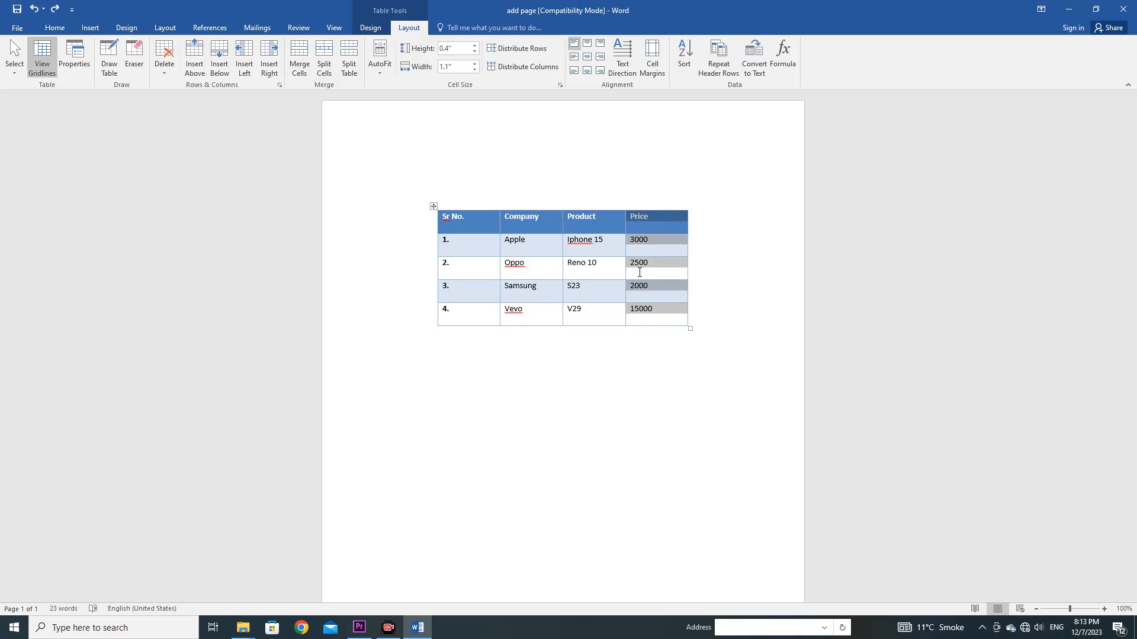
# Select the whole table and clear the text from all its cells, keeping the table structure.
pyautogui.click(434, 207)
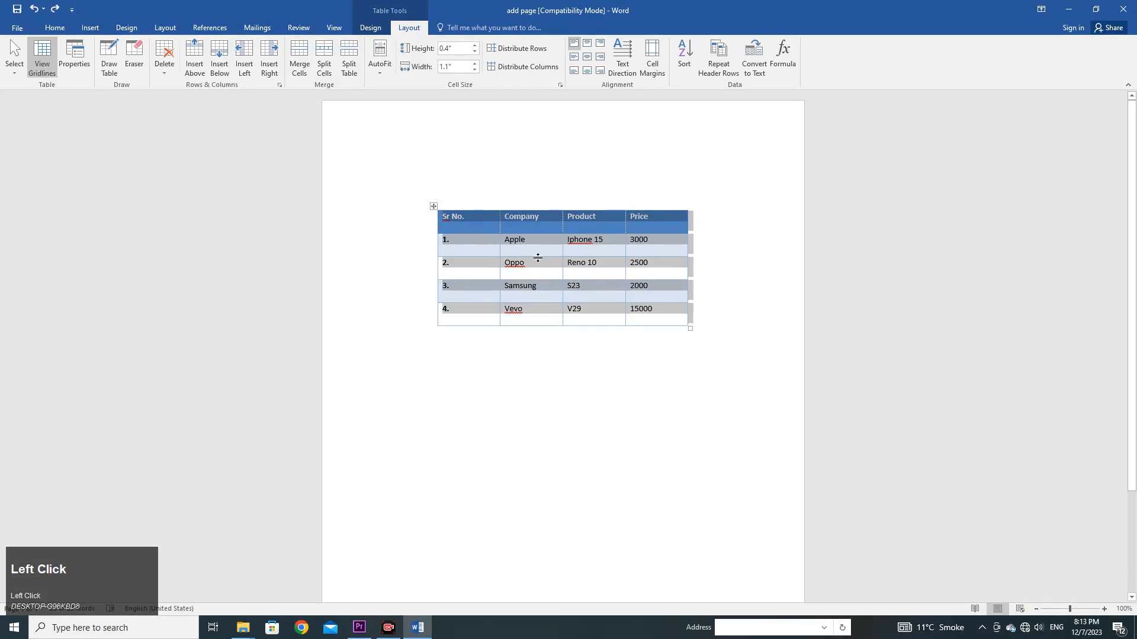
pyautogui.press('Delete')
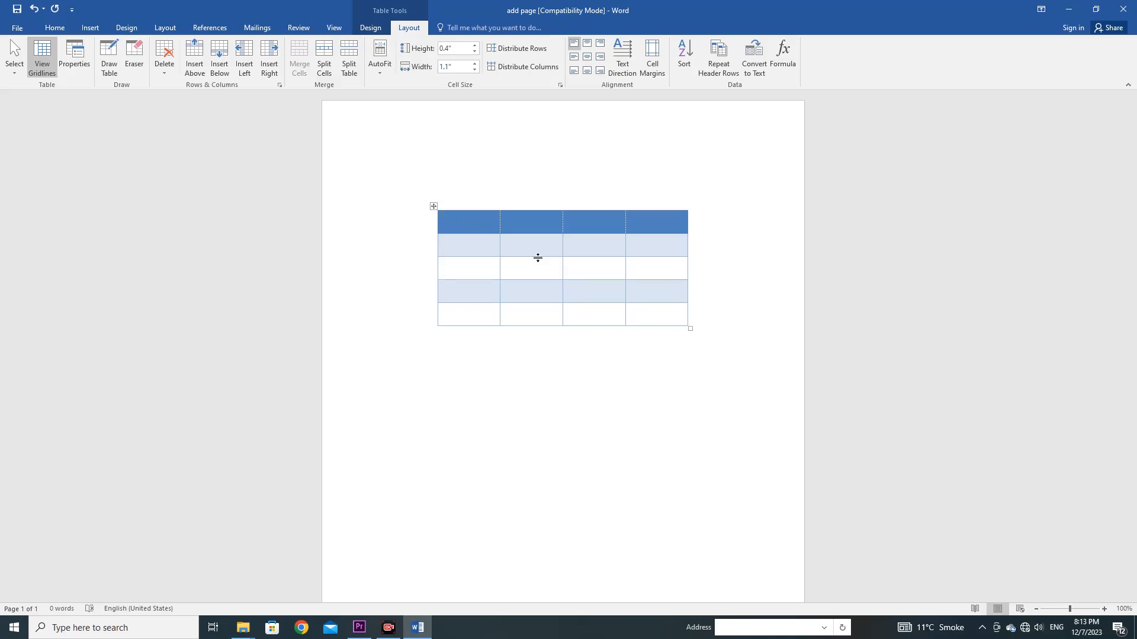
pyautogui.click(555, 260)
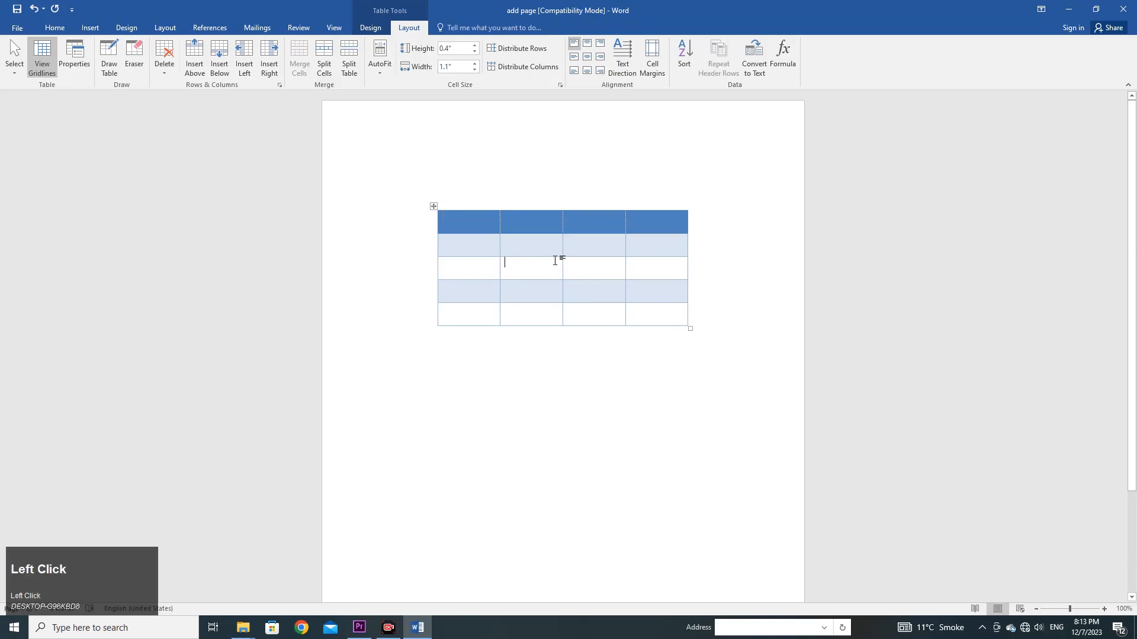
# Undo the clearing of the text in the table's cells.
pyautogui.press('BackSpace')
pyautogui.hotkey('ctrl', 'z')
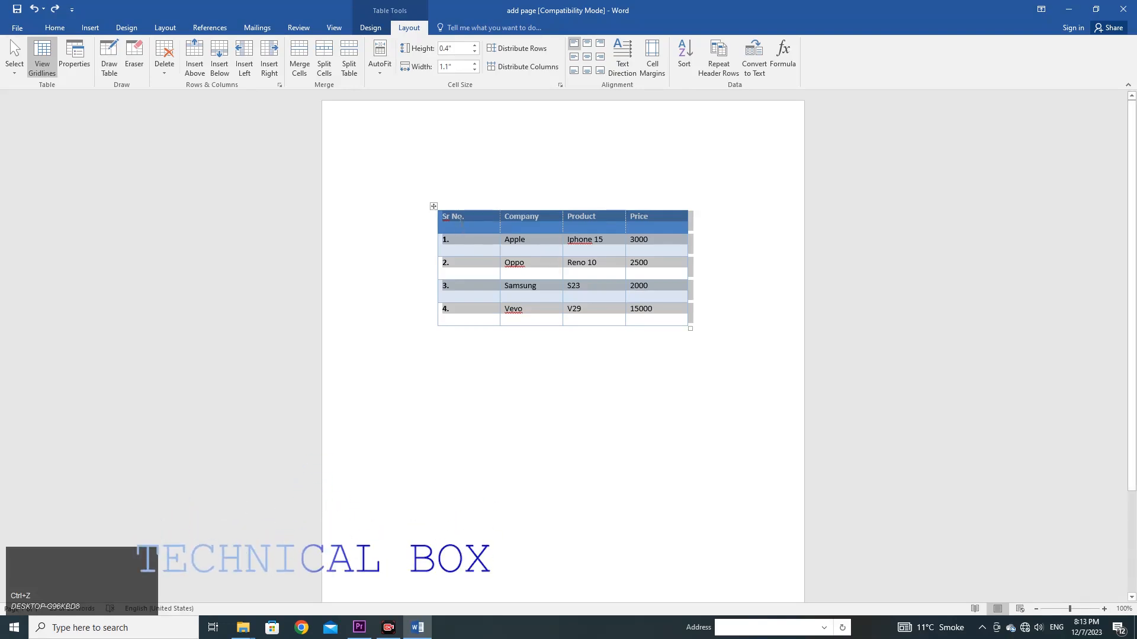
# Delete the whole selected table with Delete Table twice, undoing each deletion.
pyautogui.click(164, 62)
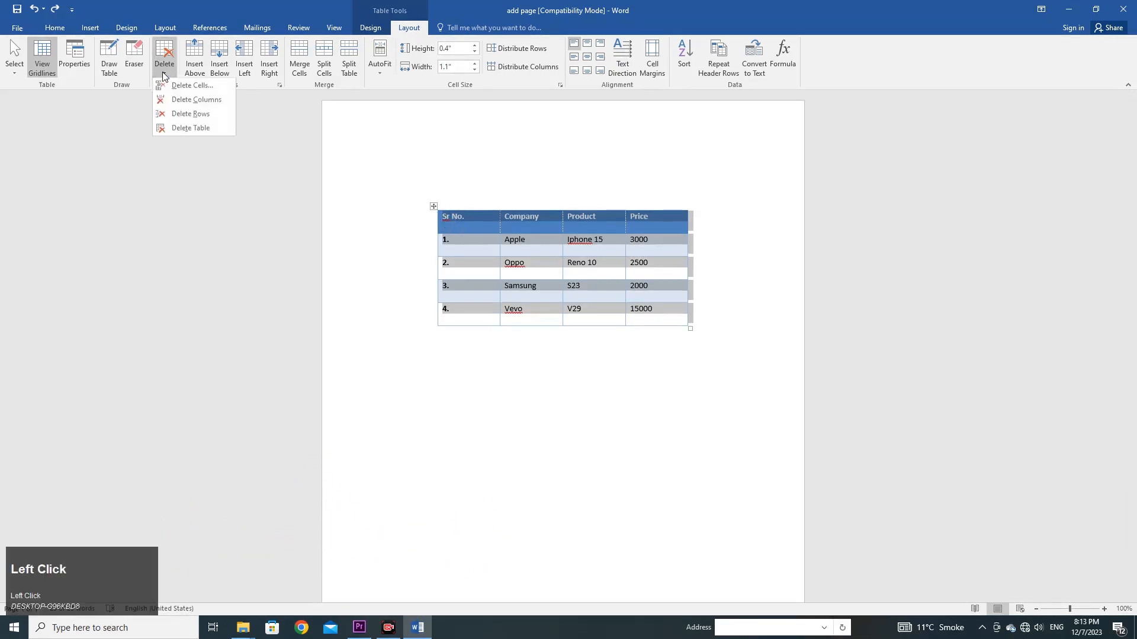
pyautogui.click(189, 130)
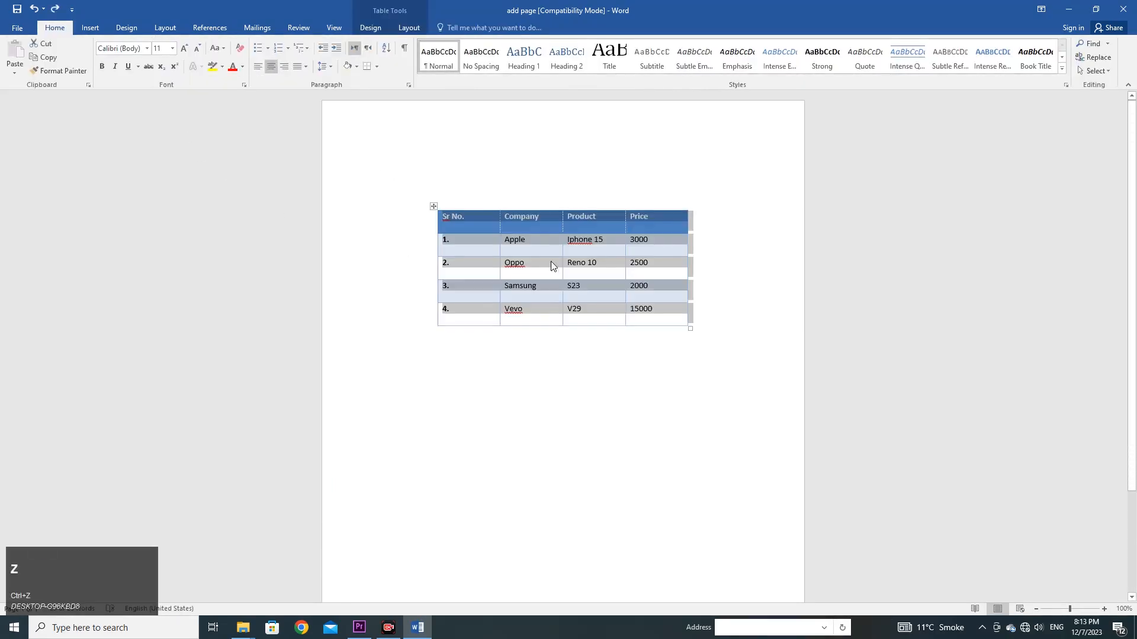
pyautogui.rightClick(541, 239)
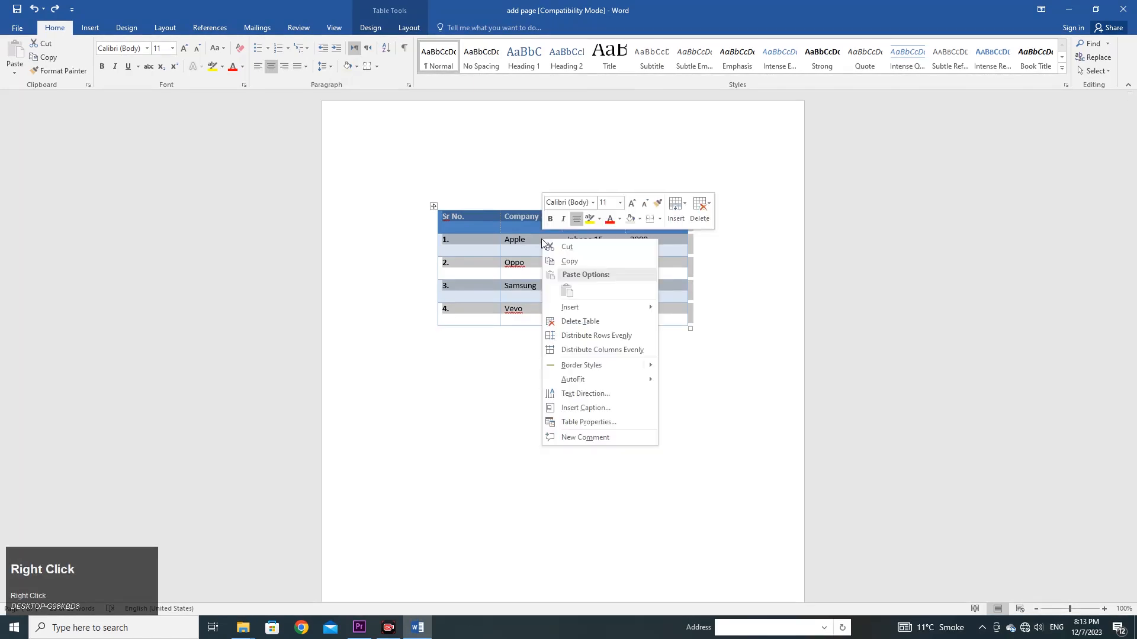
pyautogui.click(591, 322)
pyautogui.hotkey('ctrl', 'z')
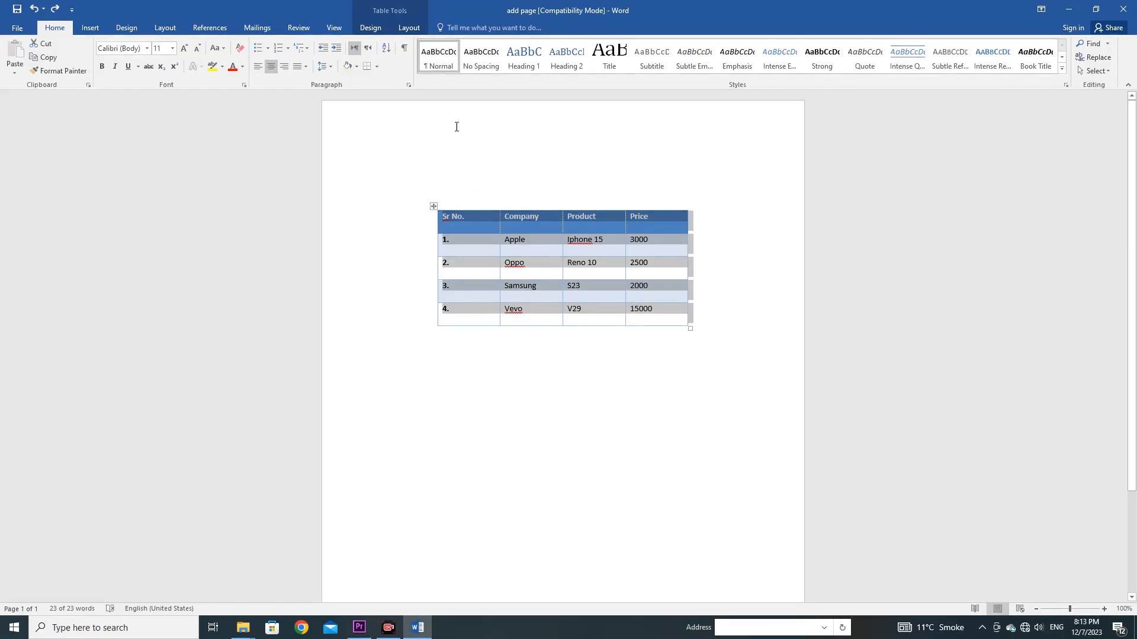
# Insert a blank row above the Samsung row and one below it, undoing each insertion.
pyautogui.click(410, 28)
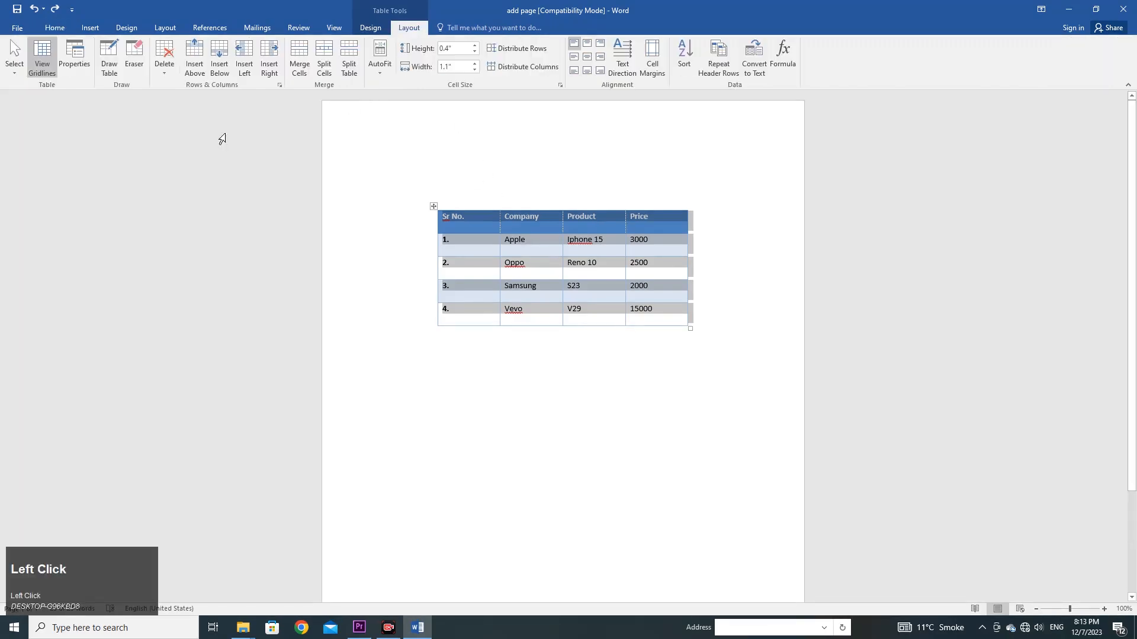
pyautogui.click(197, 68)
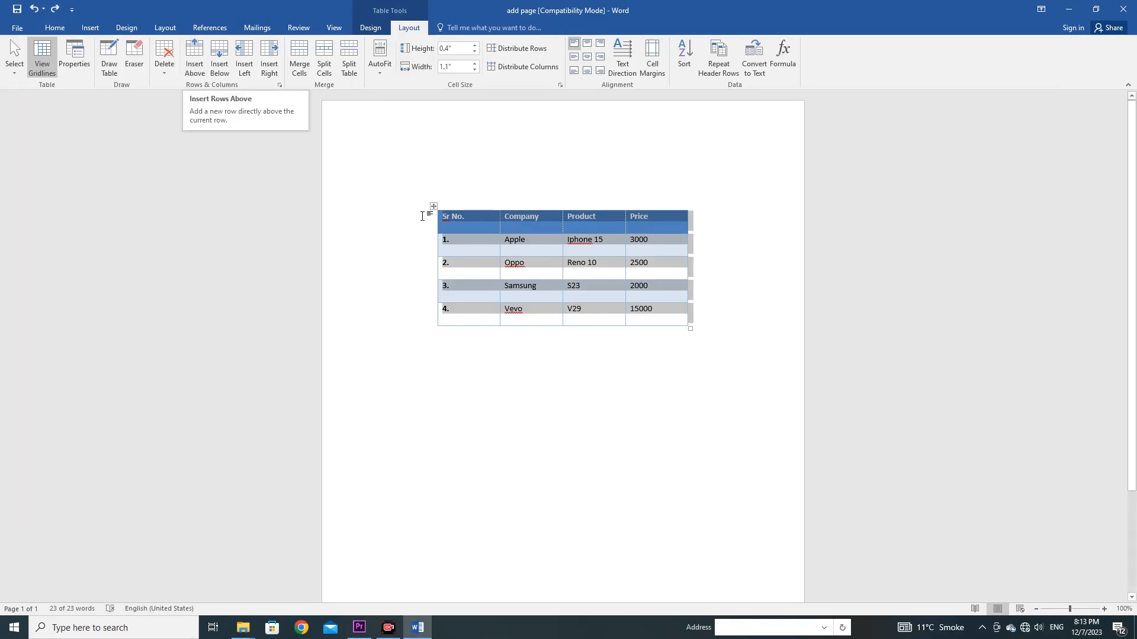
pyautogui.click(478, 247)
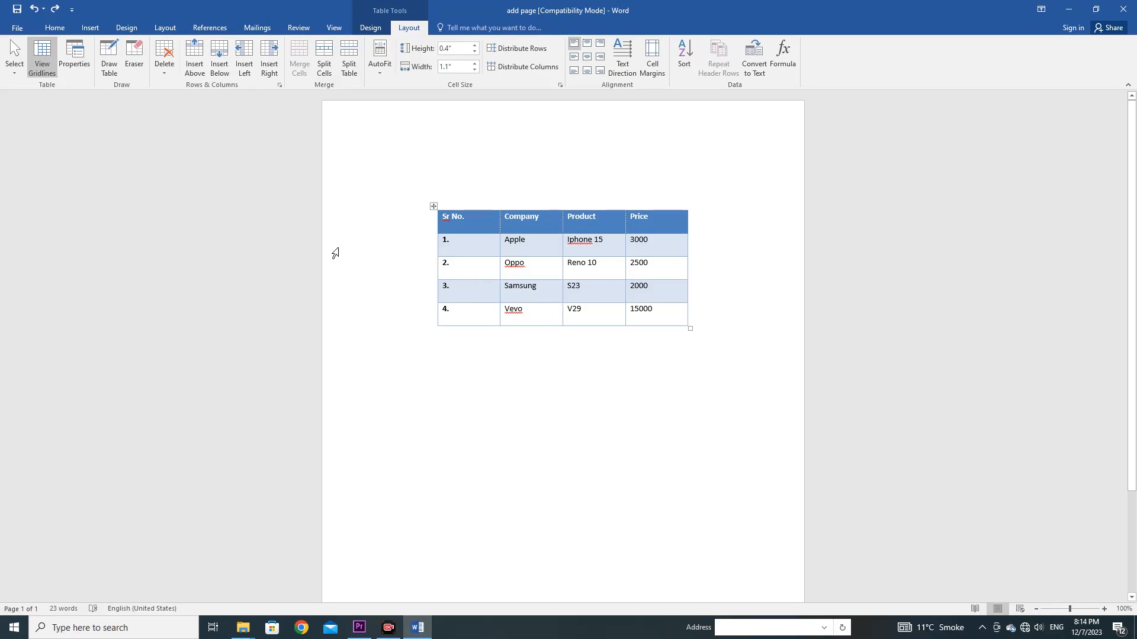
pyautogui.click(462, 289)
pyautogui.click(199, 70)
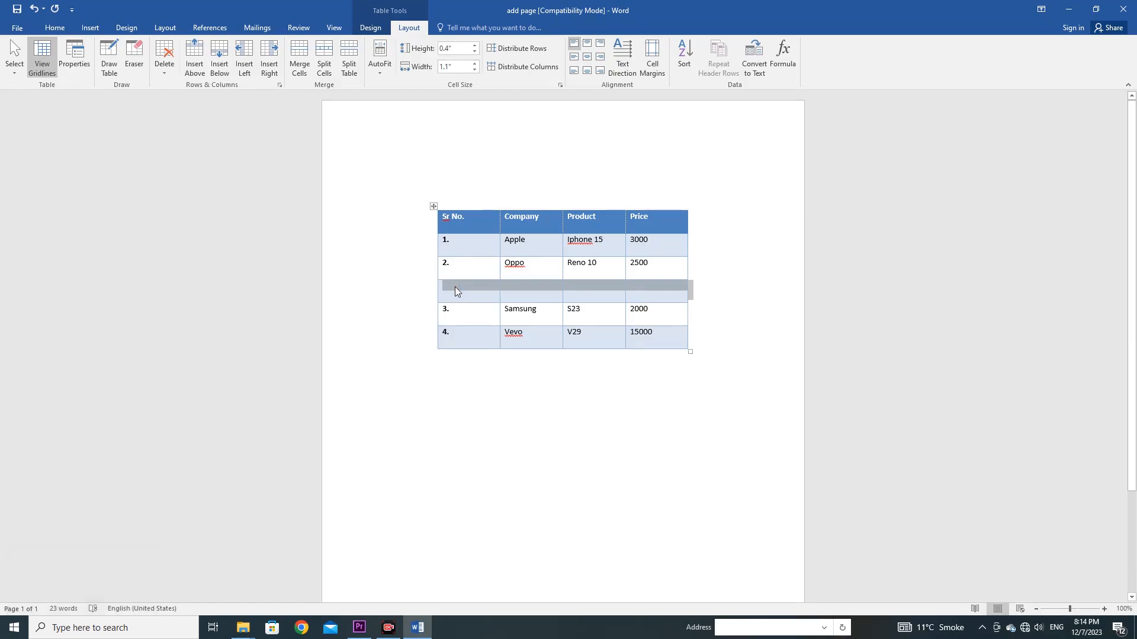
pyautogui.hotkey('ctrl', 'z')
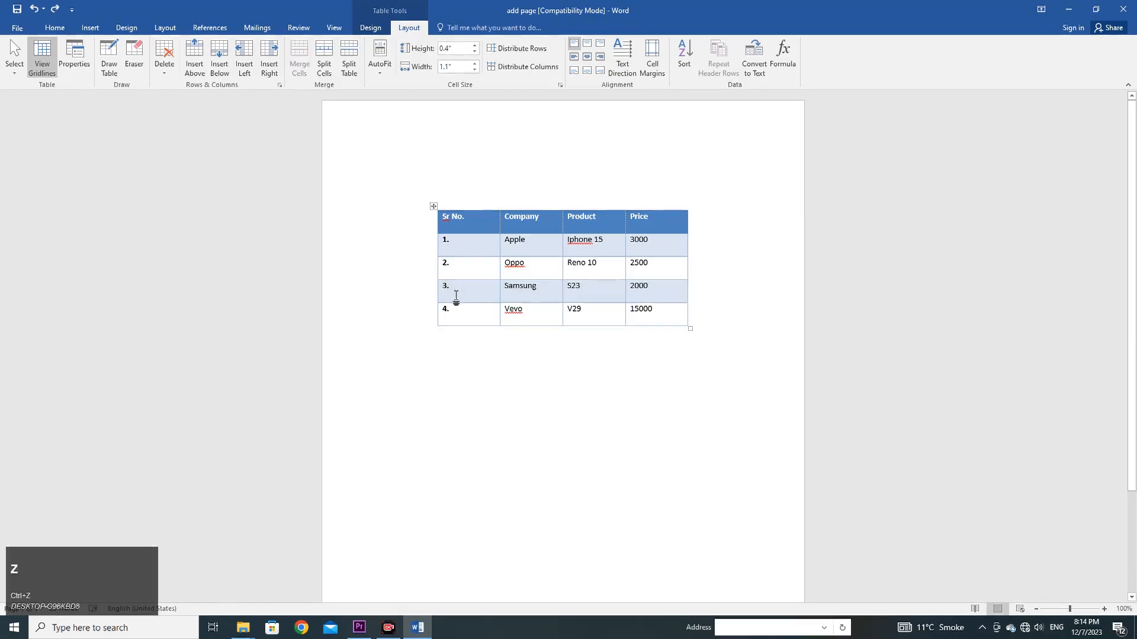
pyautogui.click(223, 64)
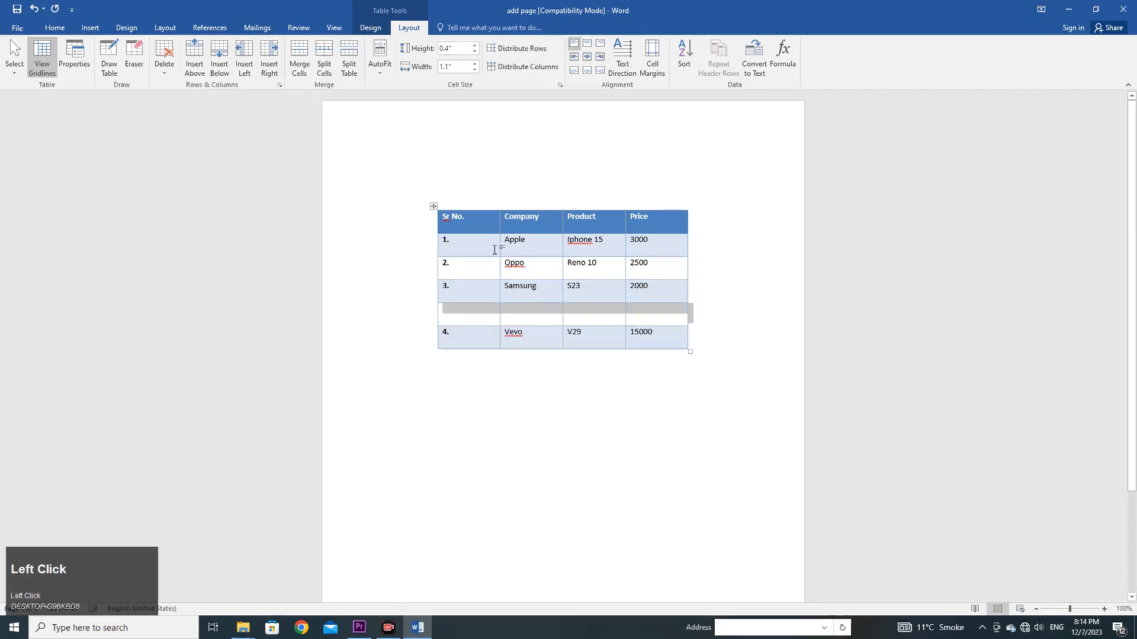
pyautogui.hotkey('ctrl', 'z')
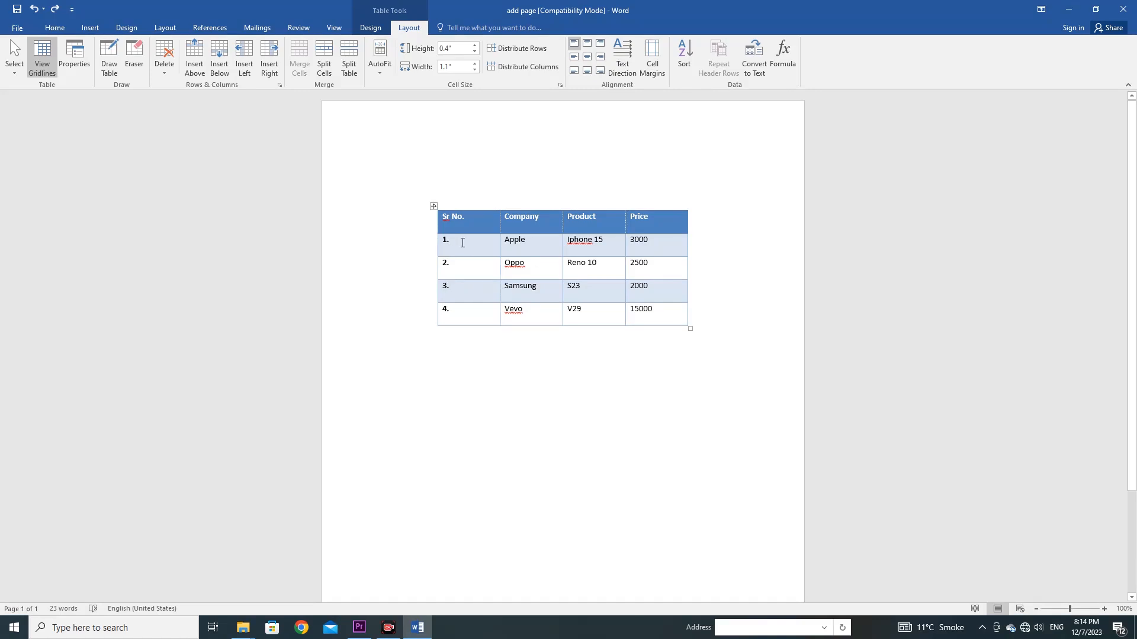
# Insert a blank column before the Sr No. column and one after it, undoing each insertion.
pyautogui.click(247, 55)
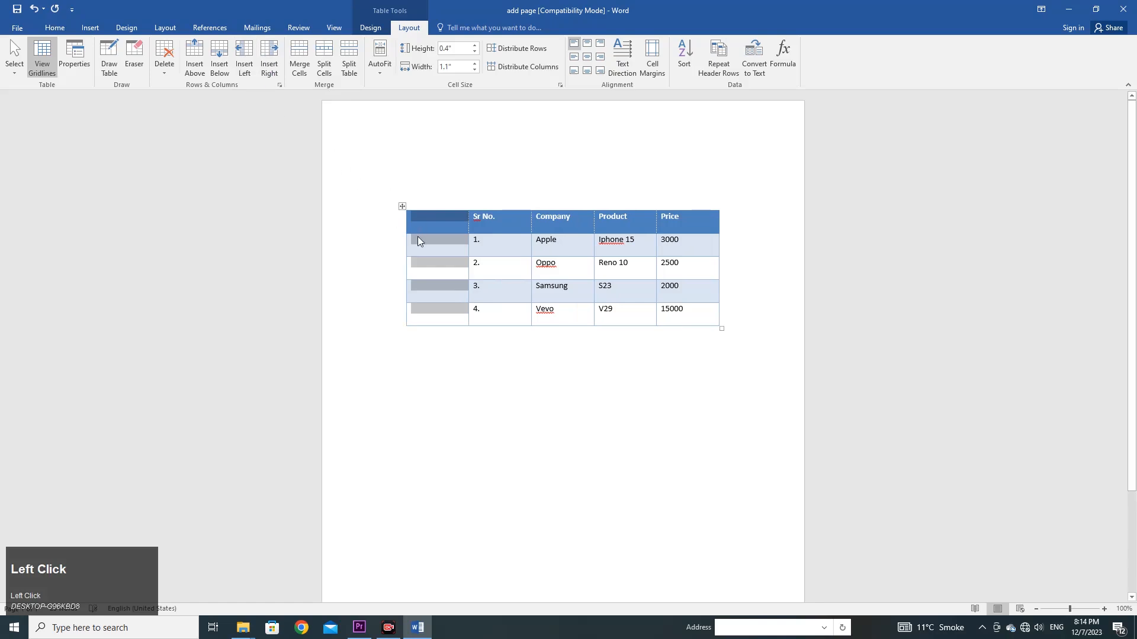
pyautogui.hotkey('ctrl', 'z')
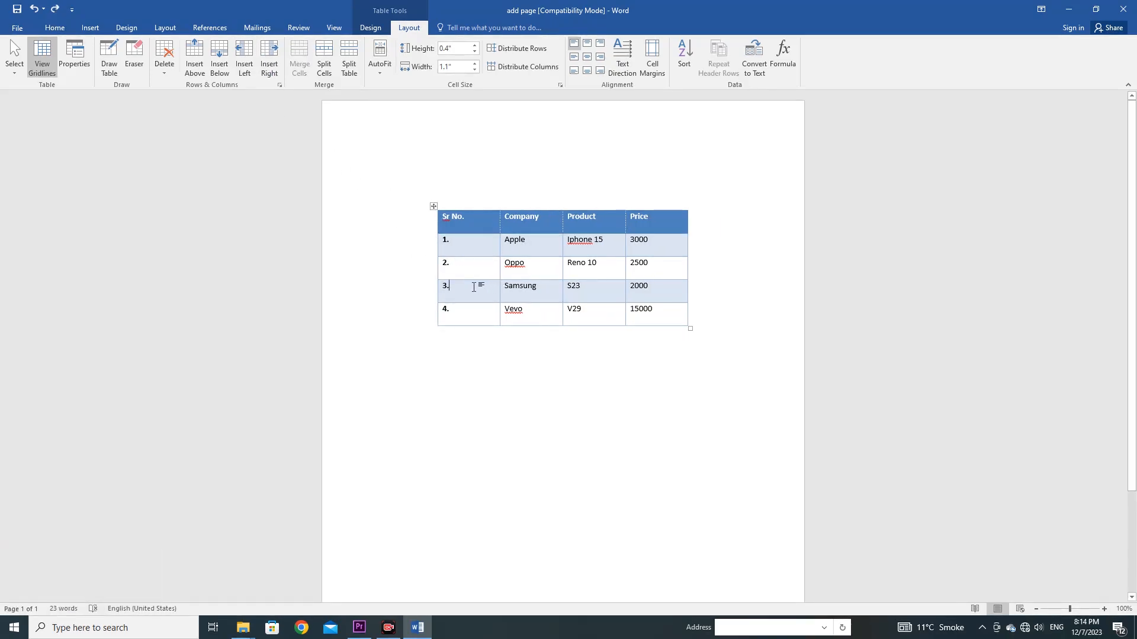
pyautogui.click(269, 59)
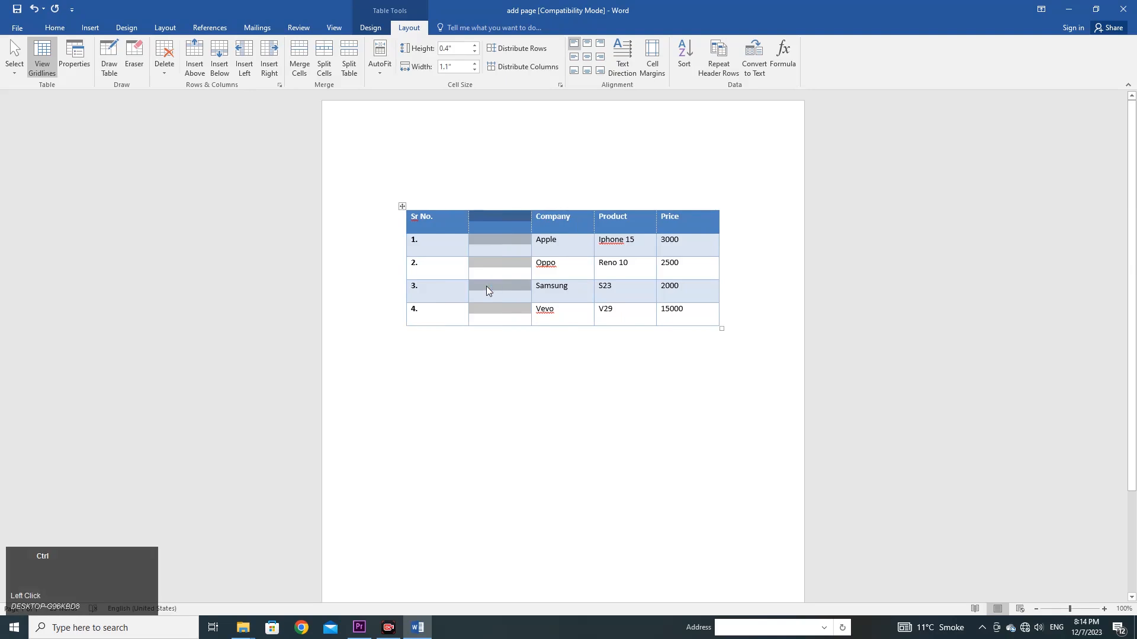
pyautogui.hotkey('ctrl', 'z')
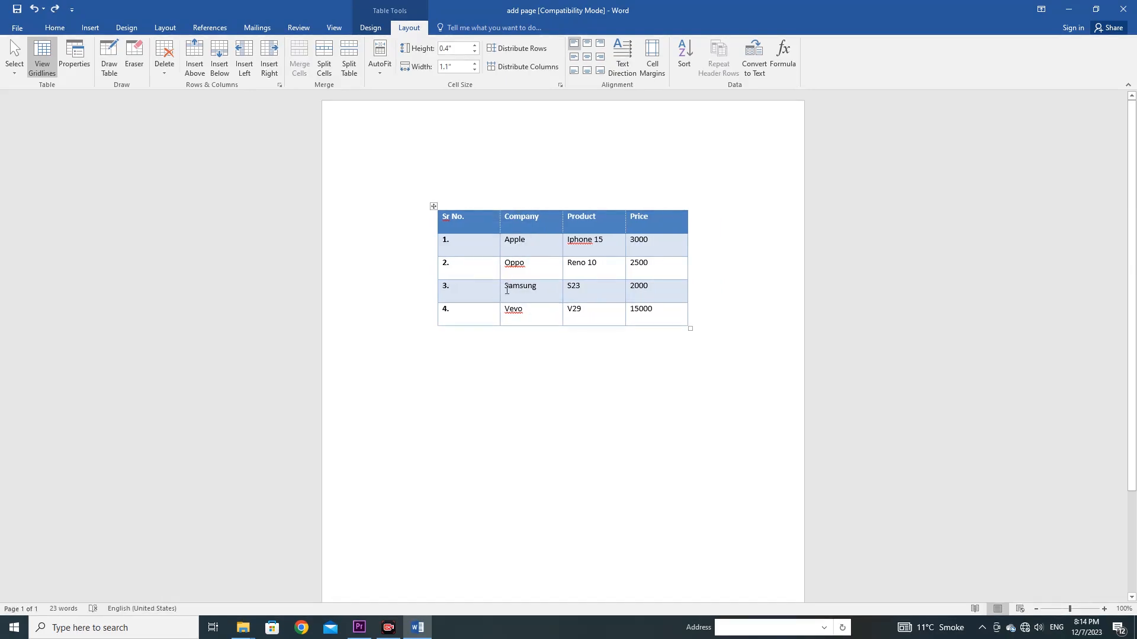
# Insert a blank row between the Oppo and Samsung rows using the table-edge insert control, and undo it.
pyautogui.moveTo(434, 259)
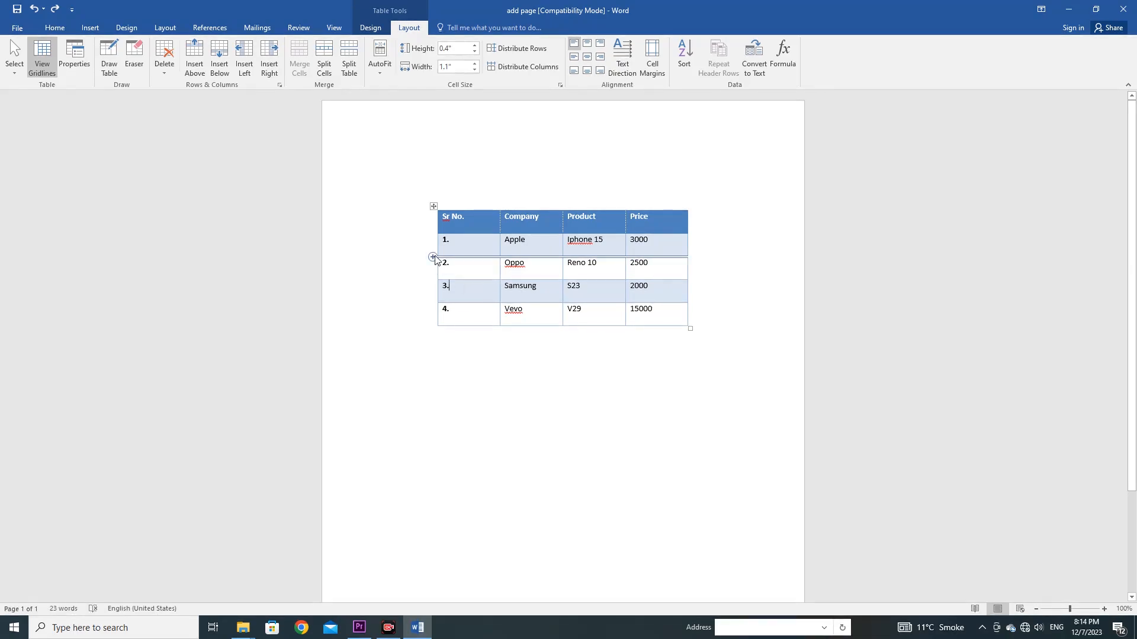
pyautogui.click(456, 290)
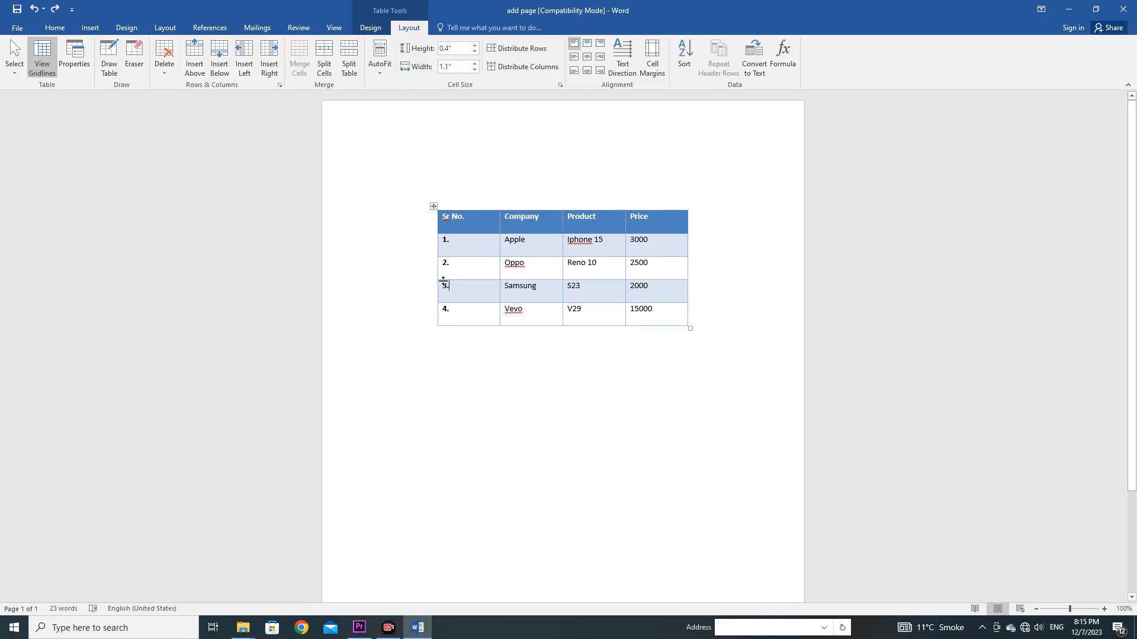
pyautogui.moveTo(433, 283)
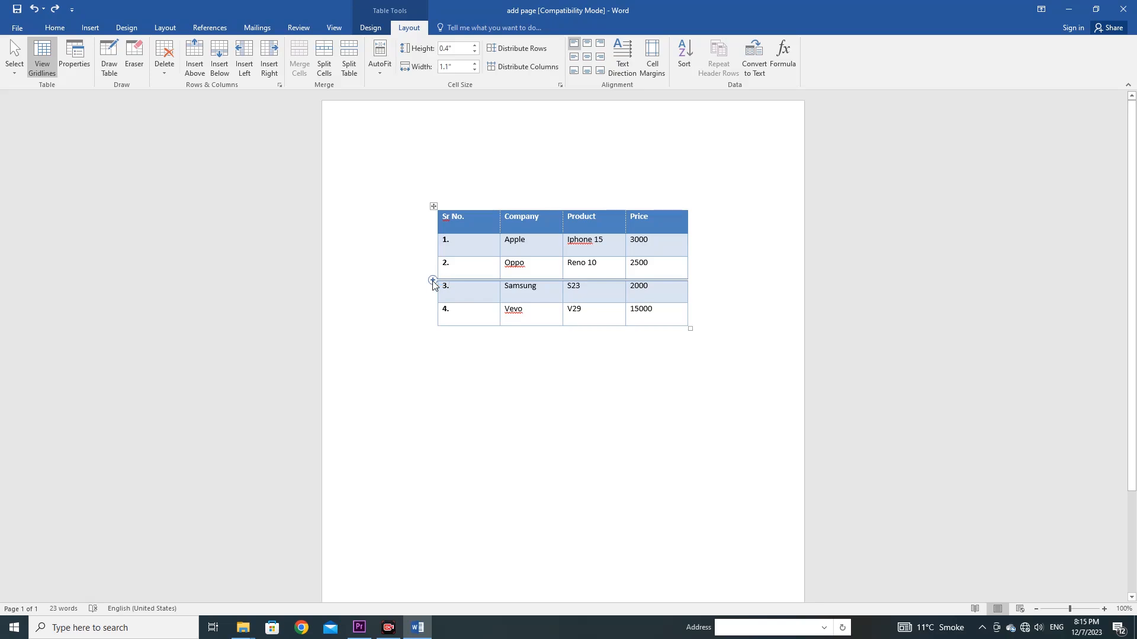
pyautogui.click(433, 281)
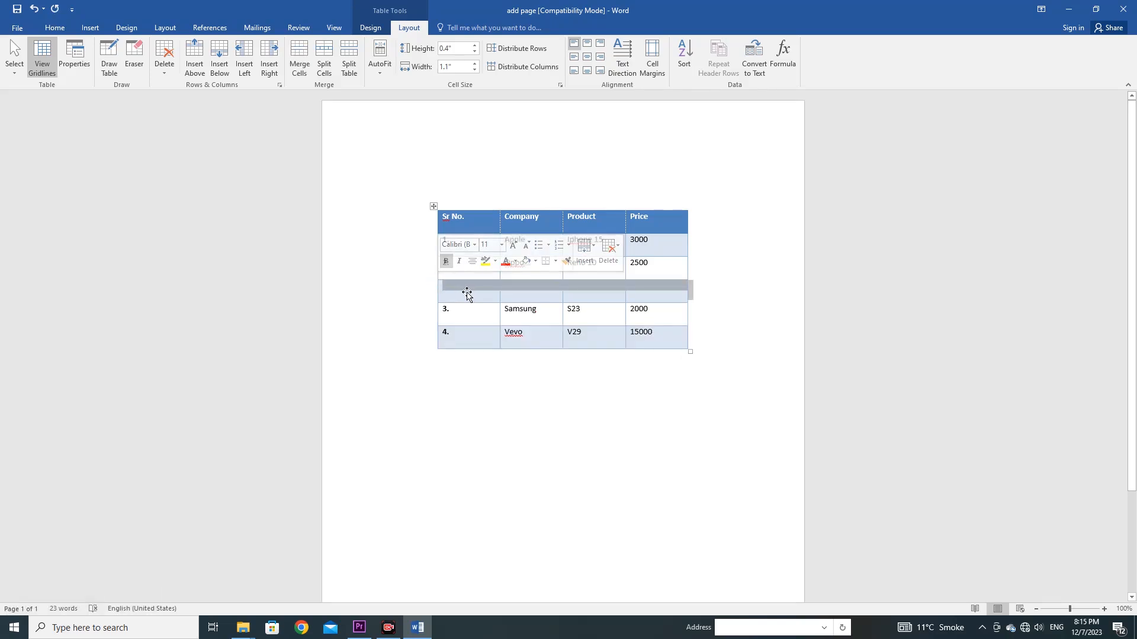
pyautogui.hotkey('ctrl', 'z')
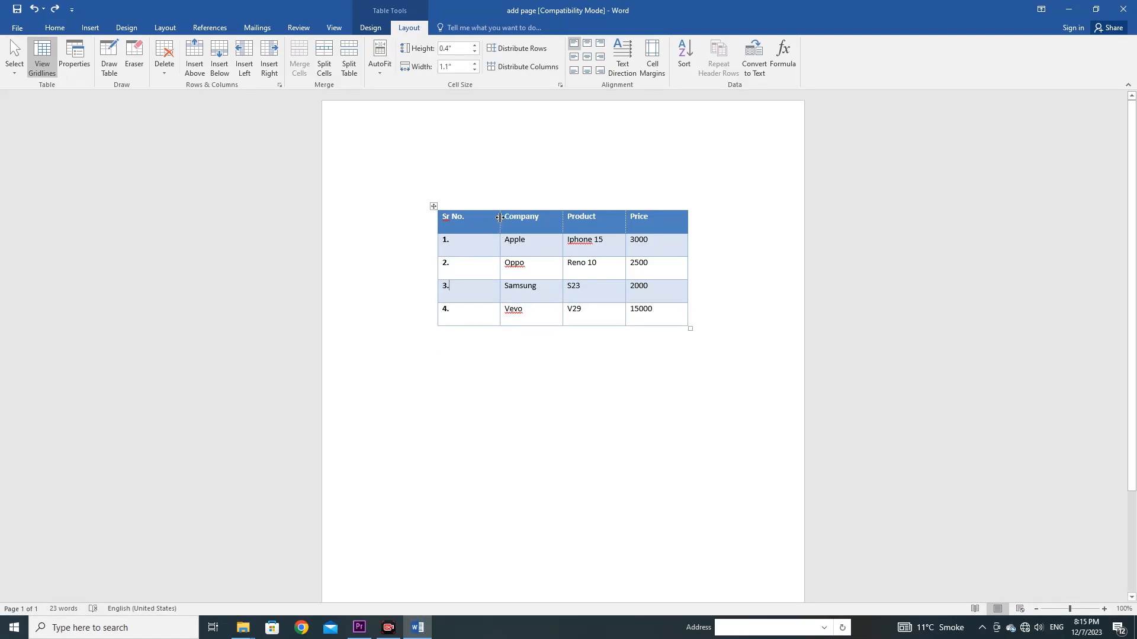
# Insert a blank column between Sr No. and Company using the table-edge insert control, and undo it.
pyautogui.moveTo(502, 213)
pyautogui.click(501, 206)
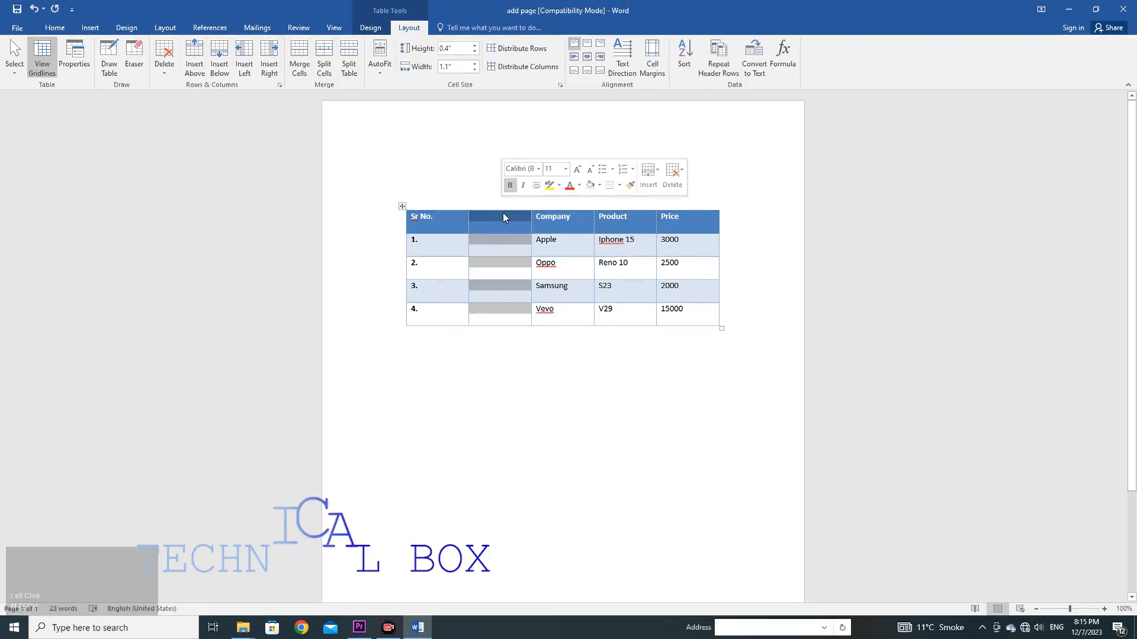
pyautogui.hotkey('ctrl', 'z')
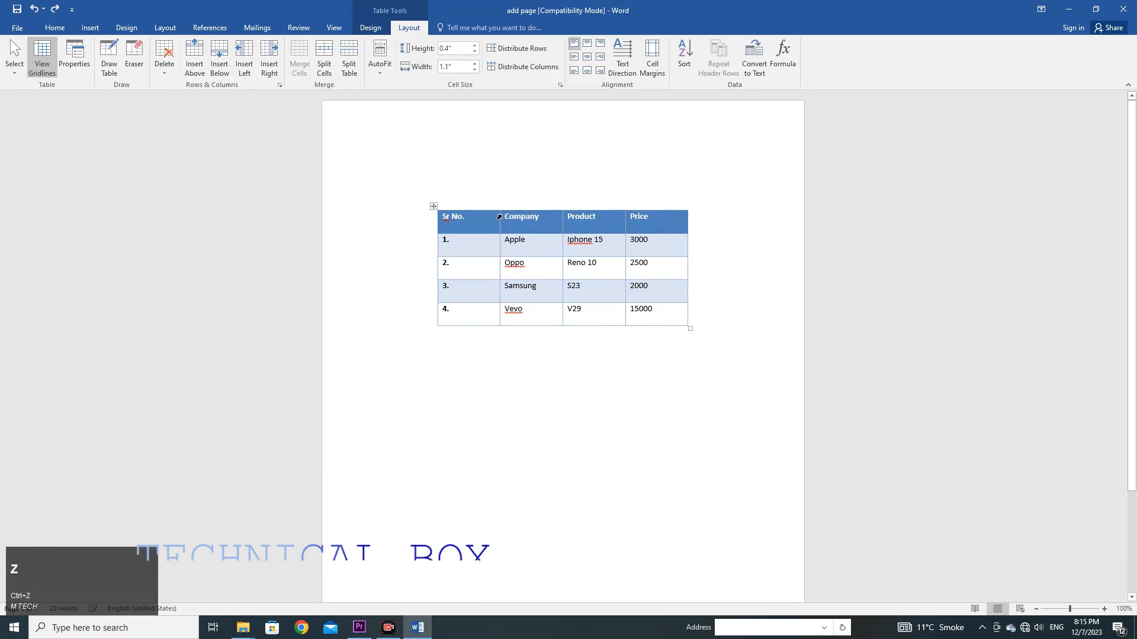
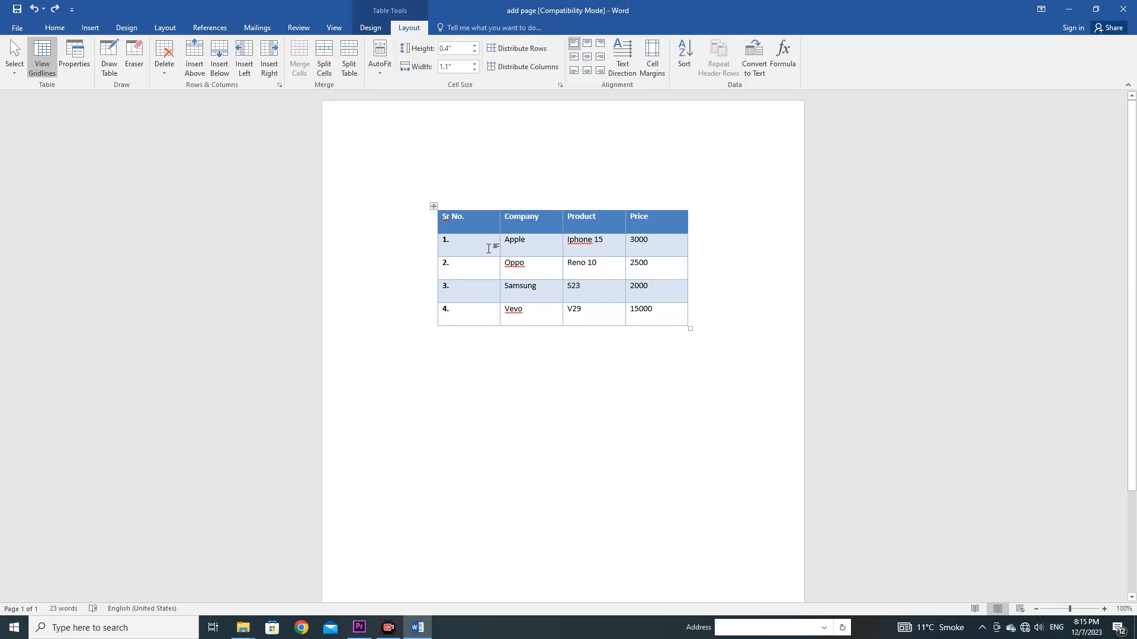
# Merge the Sr No. and Company cells of the Apple and Oppo rows, and split the merged cell into 2 columns and 2 rows.
pyautogui.moveTo(489, 246); pyautogui.dragTo(509, 275)
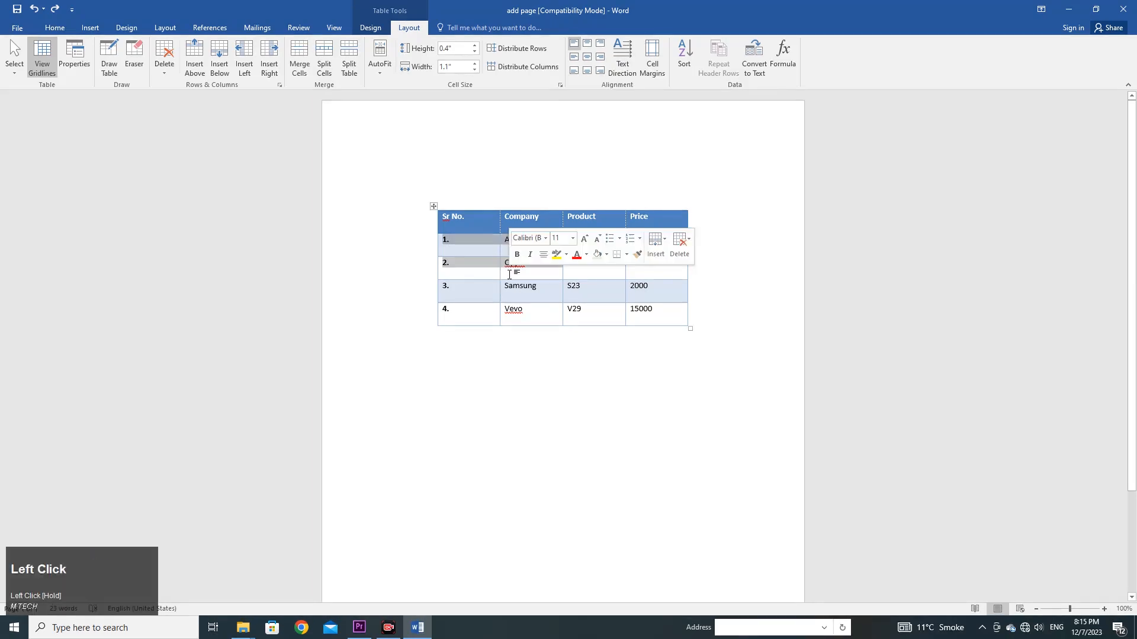
pyautogui.click(299, 57)
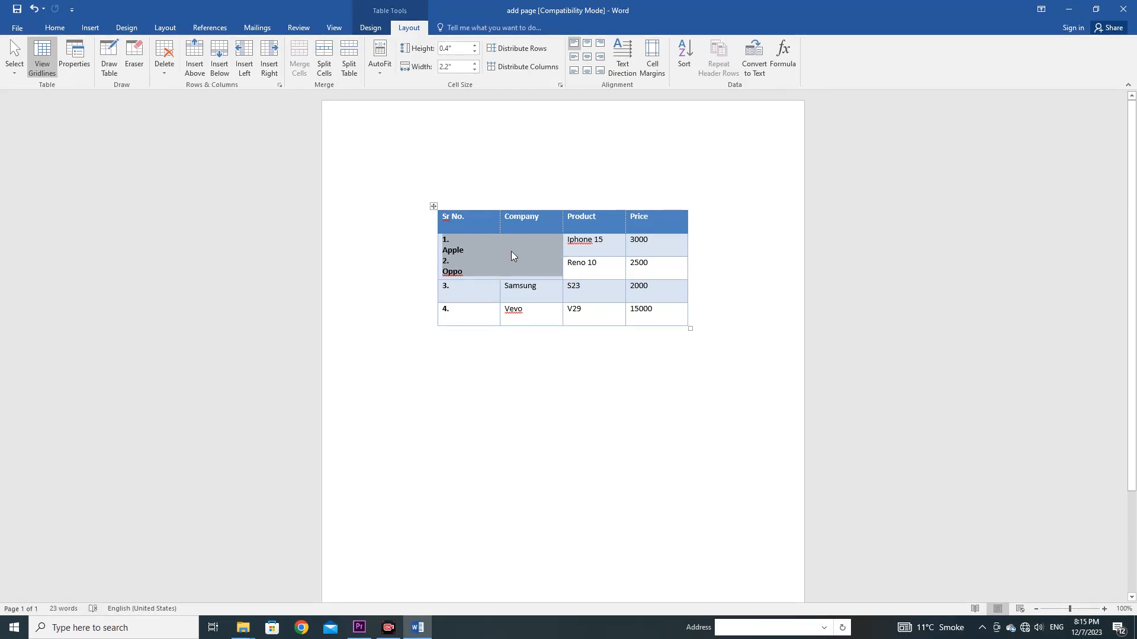
pyautogui.click(323, 66)
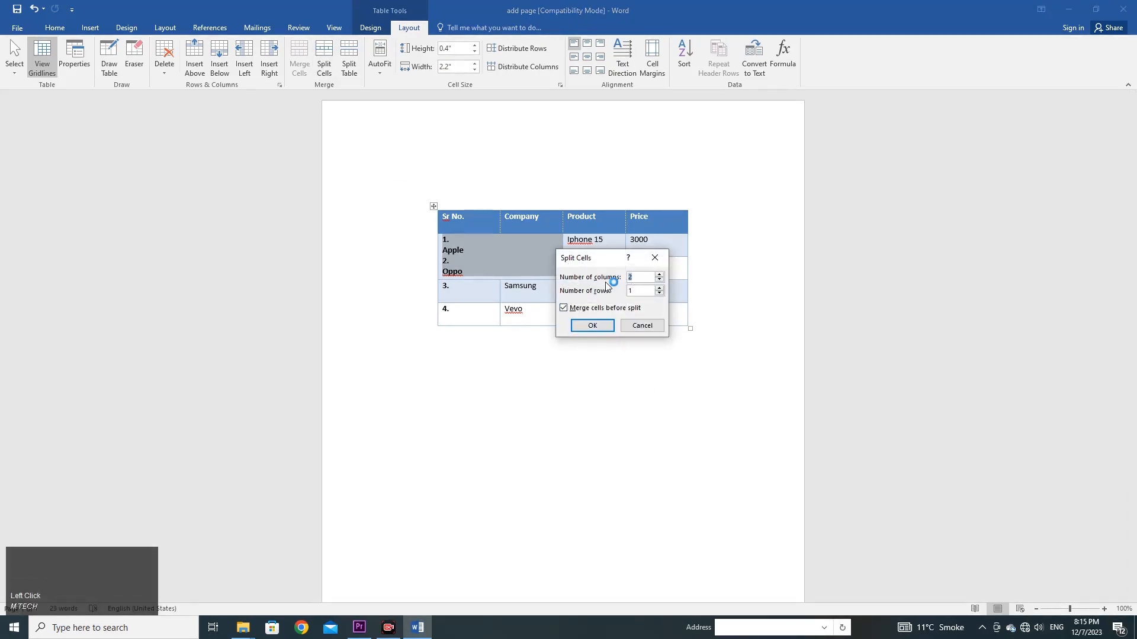
pyautogui.click(659, 288)
pyautogui.click(592, 325)
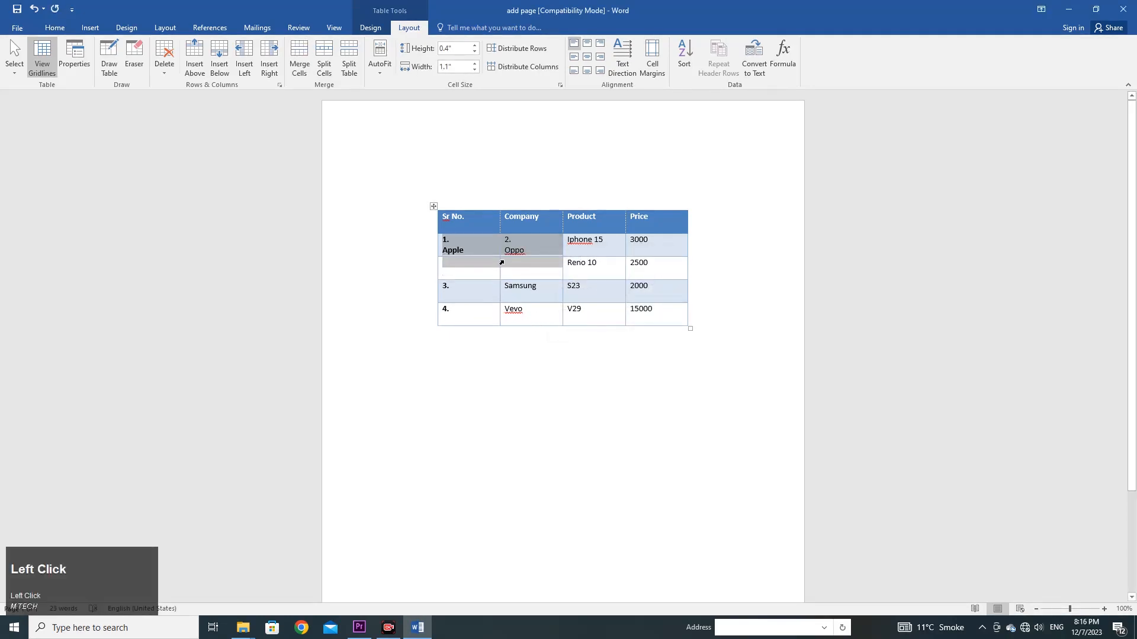
pyautogui.click(537, 268)
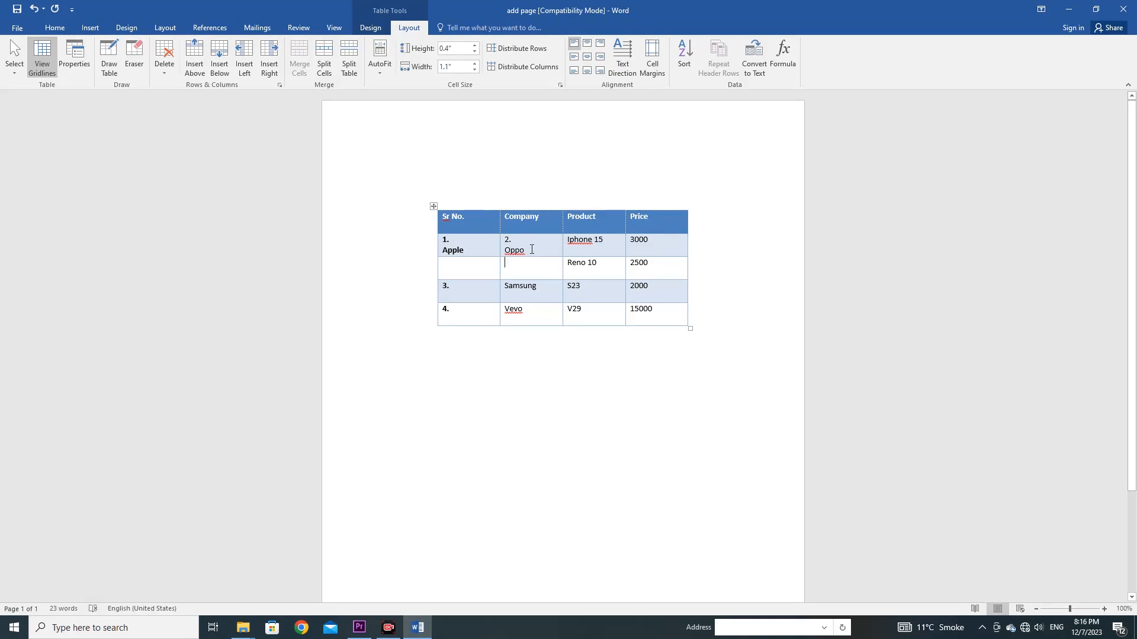
# Undo the cell split, the cell merge and the earlier column-width change.
pyautogui.hotkey('ctrl', 'z')
pyautogui.hotkey('ctrl', 'z')
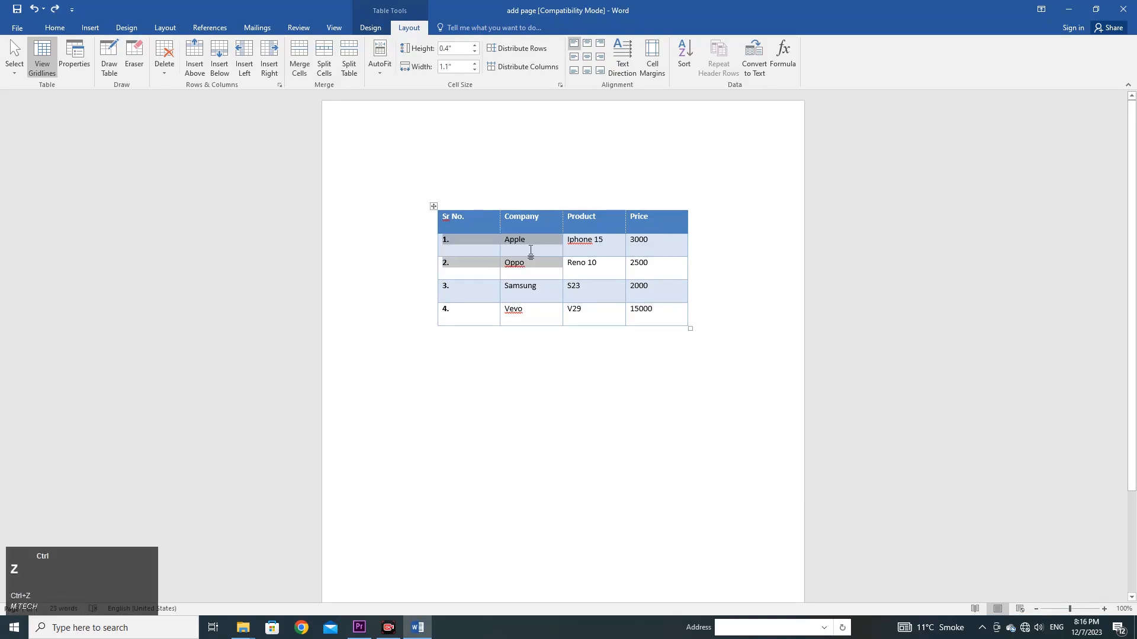
pyautogui.hotkey('ctrl', 'z')
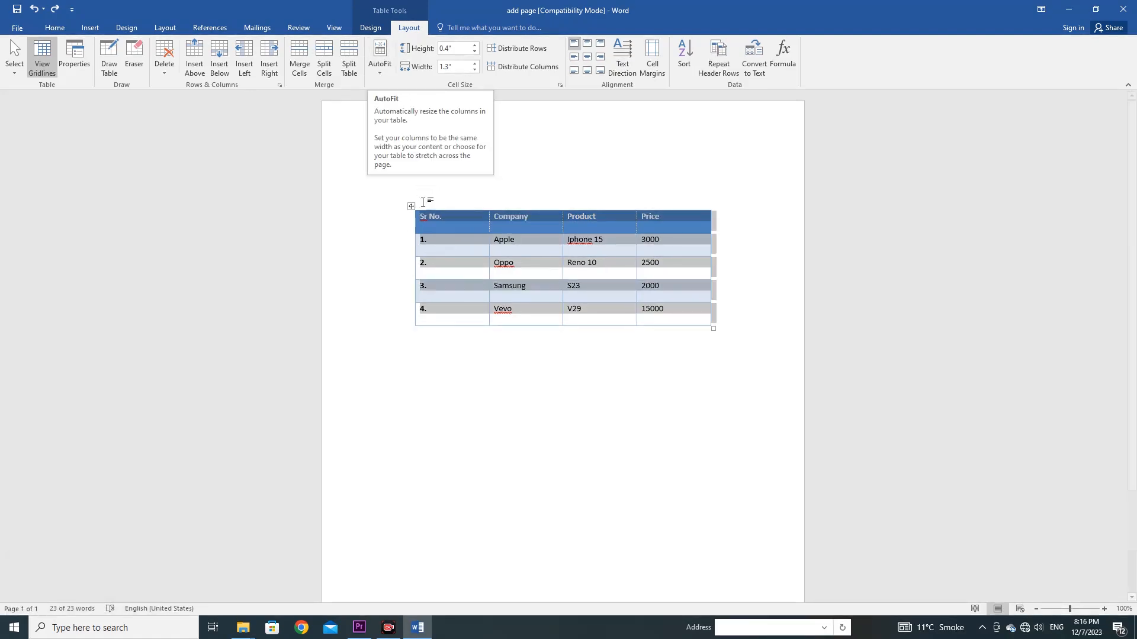
# Fit the table's columns to their text with AutoFit Contents, and move the table slightly down the page.
pyautogui.click(381, 69)
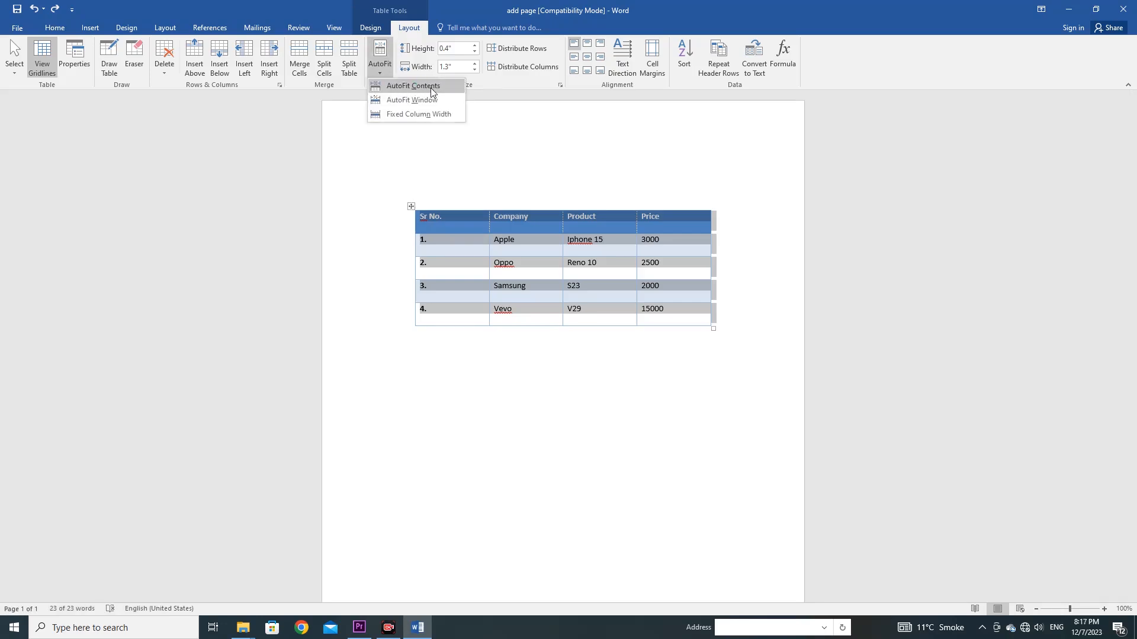
pyautogui.click(431, 88)
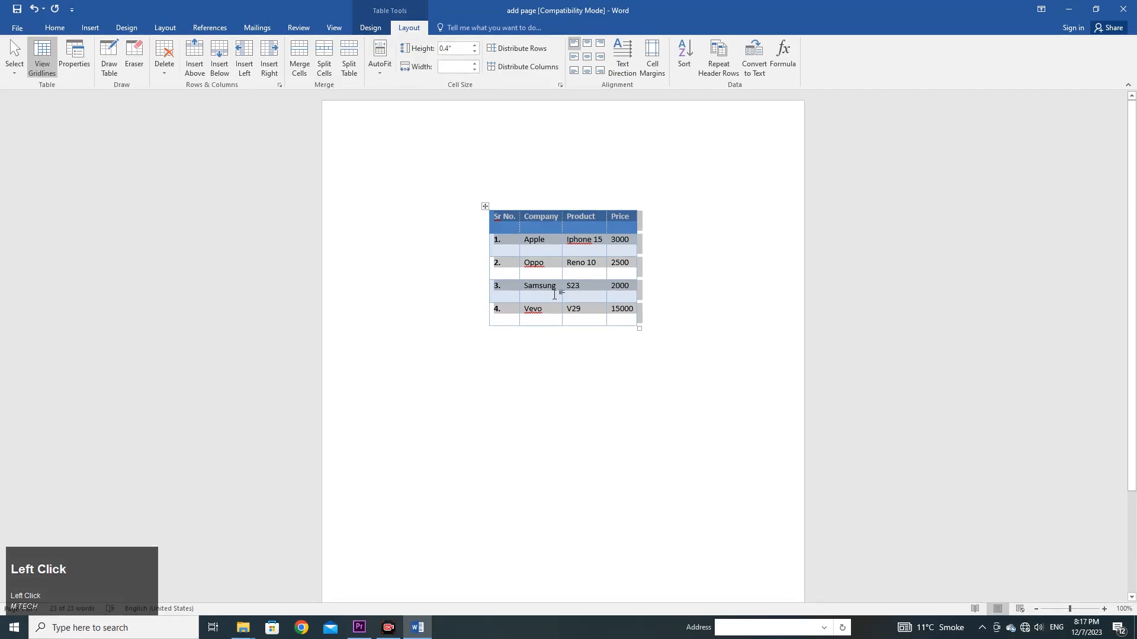
pyautogui.click(485, 206)
pyautogui.click(474, 229)
pyautogui.moveTo(476, 231); pyautogui.dragTo(476, 231)
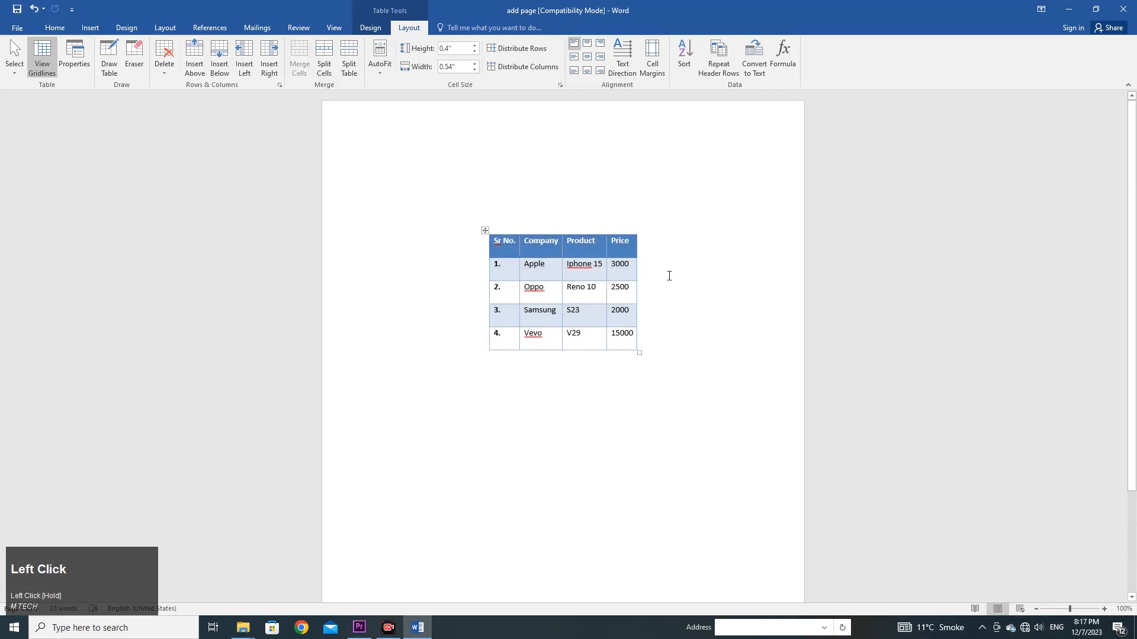
# Align the phone companies table to the left through the table properties.
pyautogui.click(71, 62)
pyautogui.moveTo(579, 177); pyautogui.dragTo(907, 151)
pyautogui.click(789, 163)
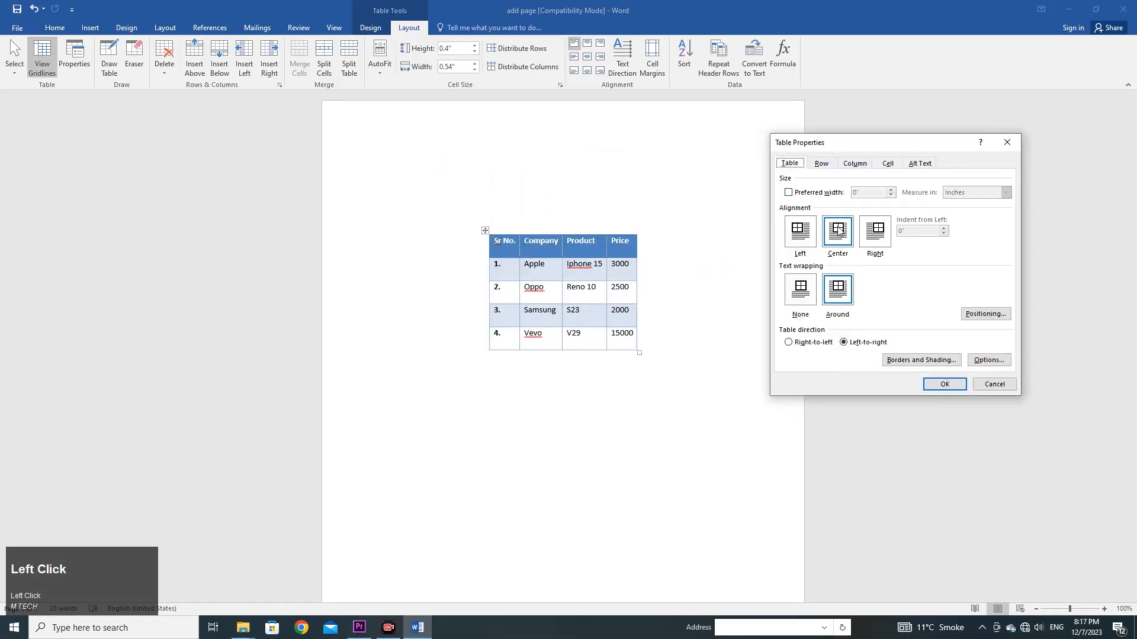
pyautogui.click(805, 238)
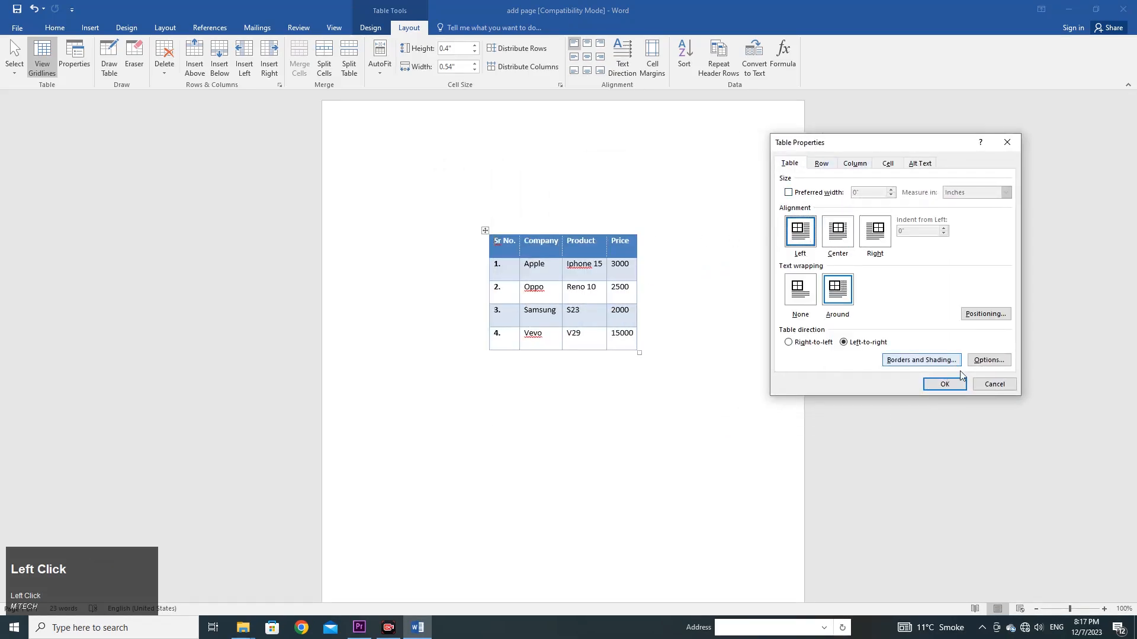
pyautogui.click(947, 385)
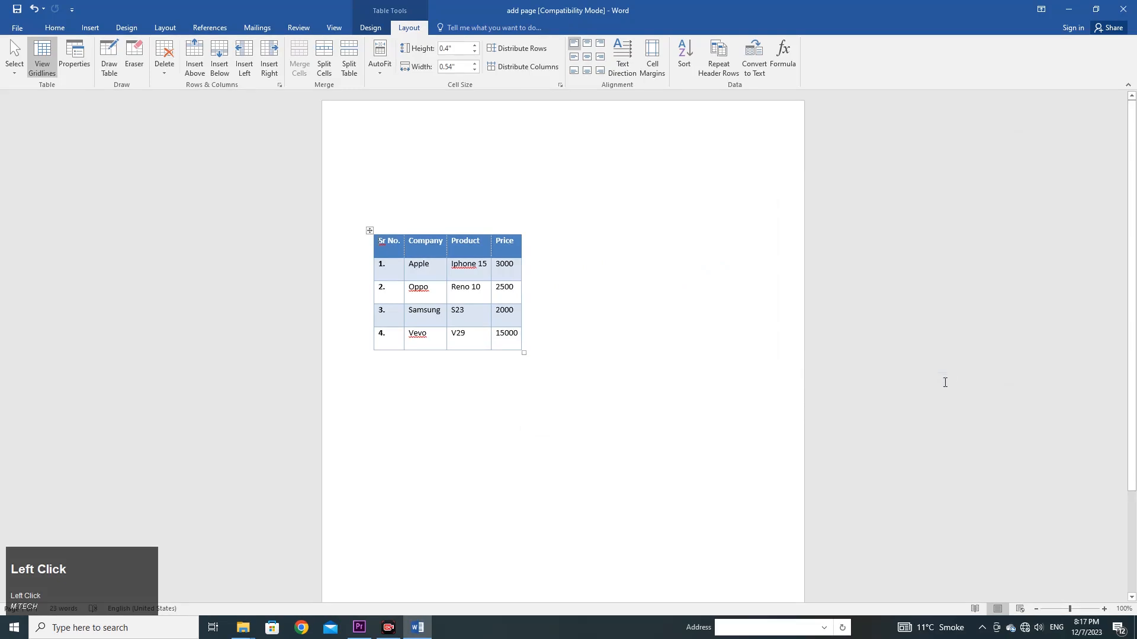
# Set the table alignment to Center in the table properties, and change it to Right.
pyautogui.click(74, 60)
pyautogui.click(938, 208)
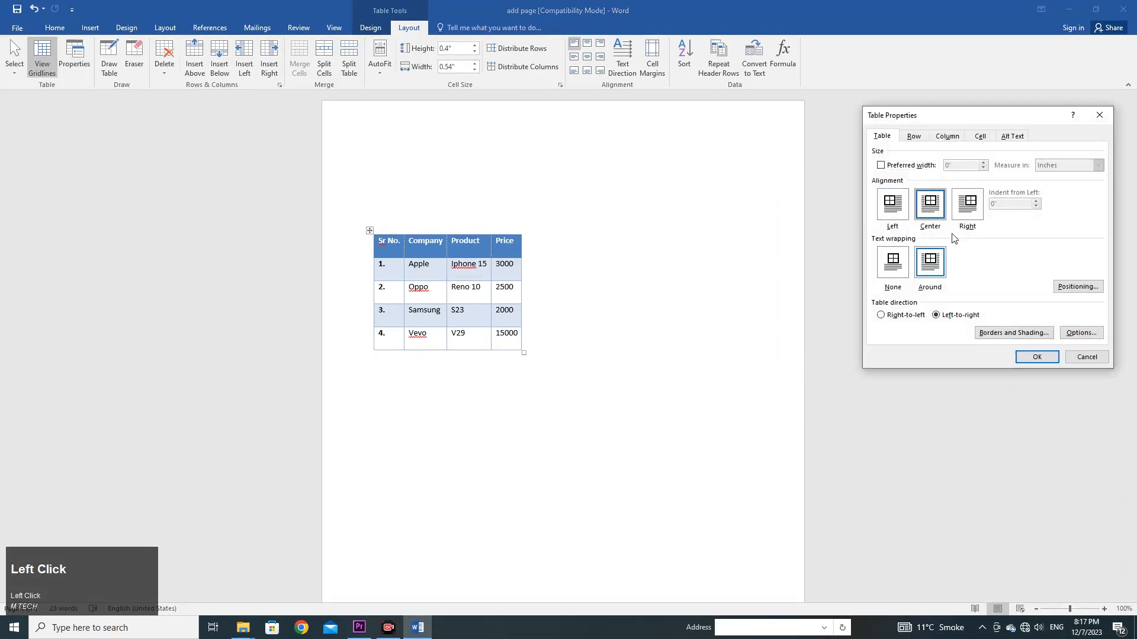
pyautogui.click(1037, 356)
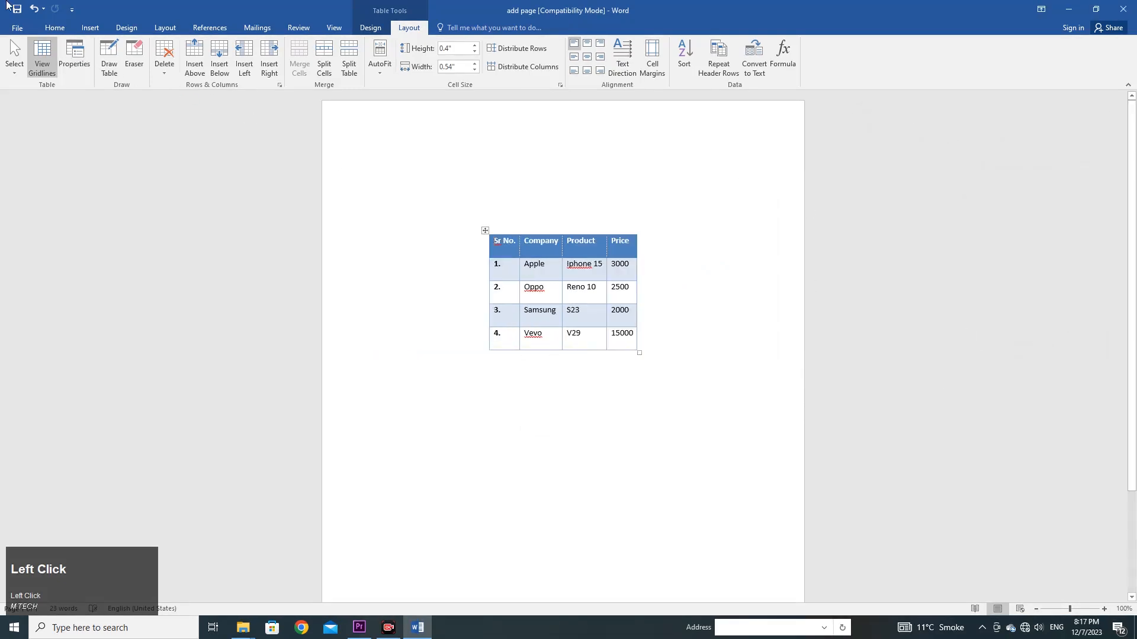
pyautogui.click(74, 59)
pyautogui.click(969, 207)
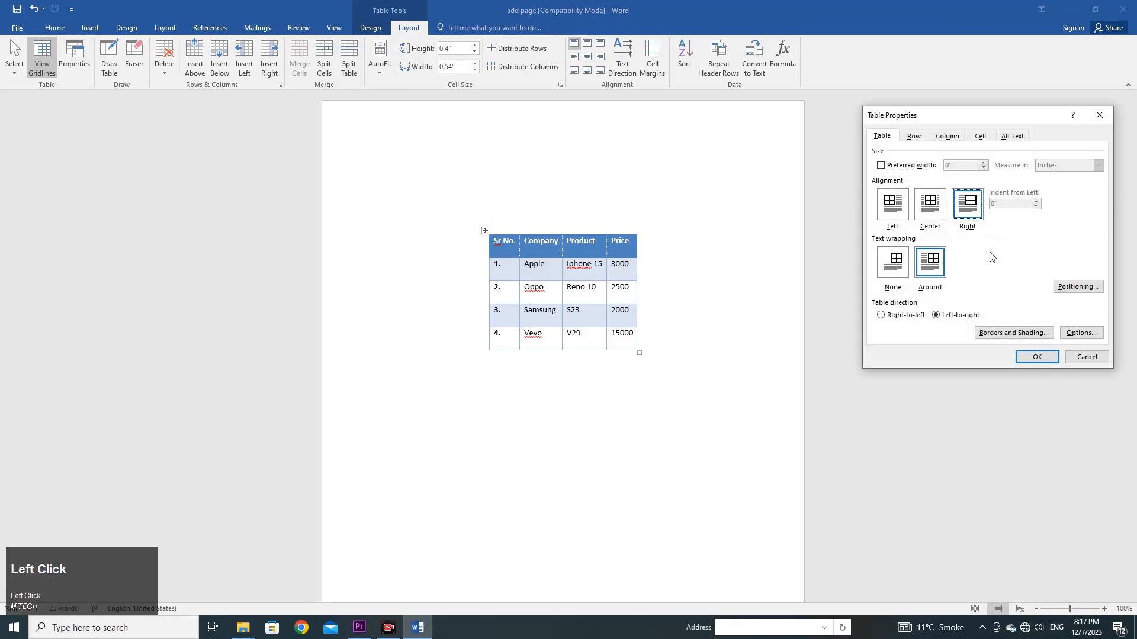
pyautogui.click(1037, 357)
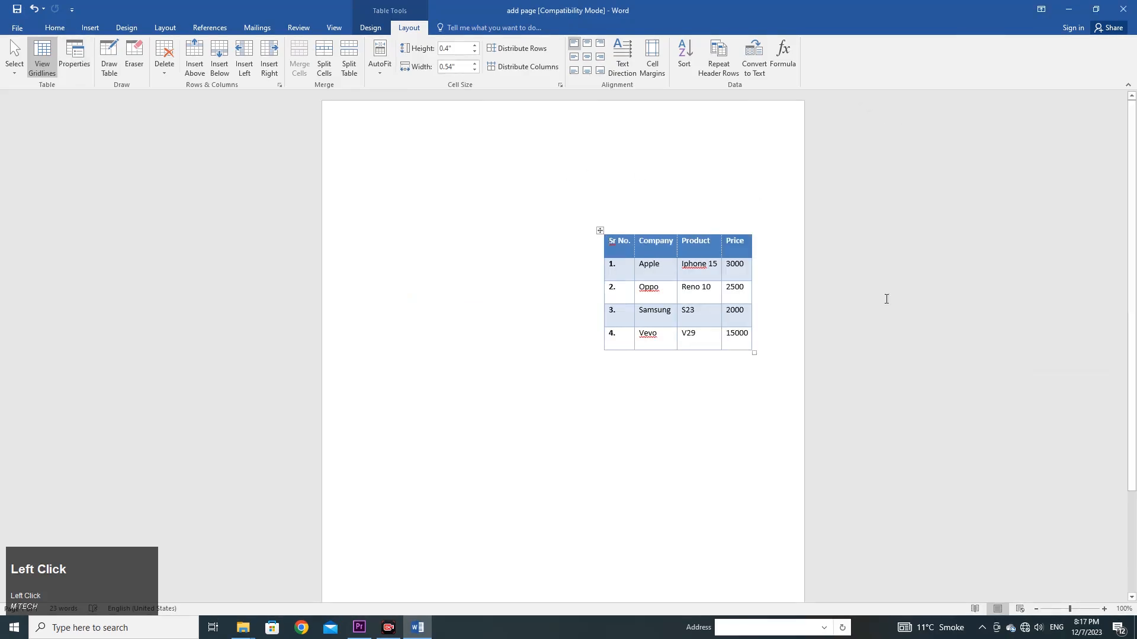
# Set the table's text wrapping to None and its alignment to Center in the table properties.
pyautogui.click(70, 56)
pyautogui.click(893, 262)
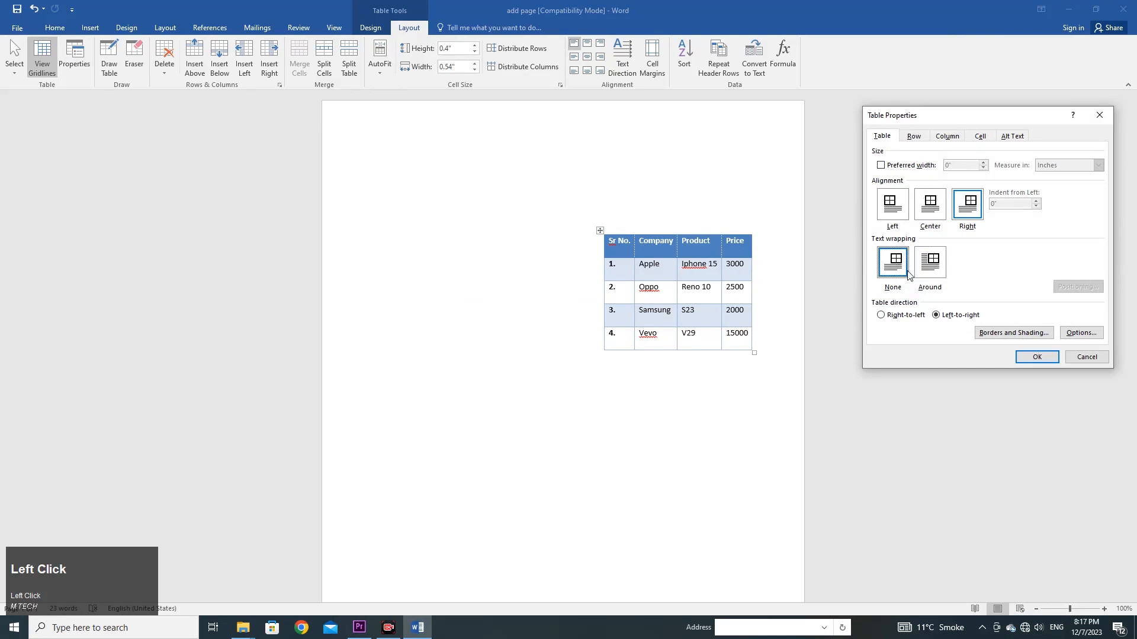
pyautogui.click(1036, 357)
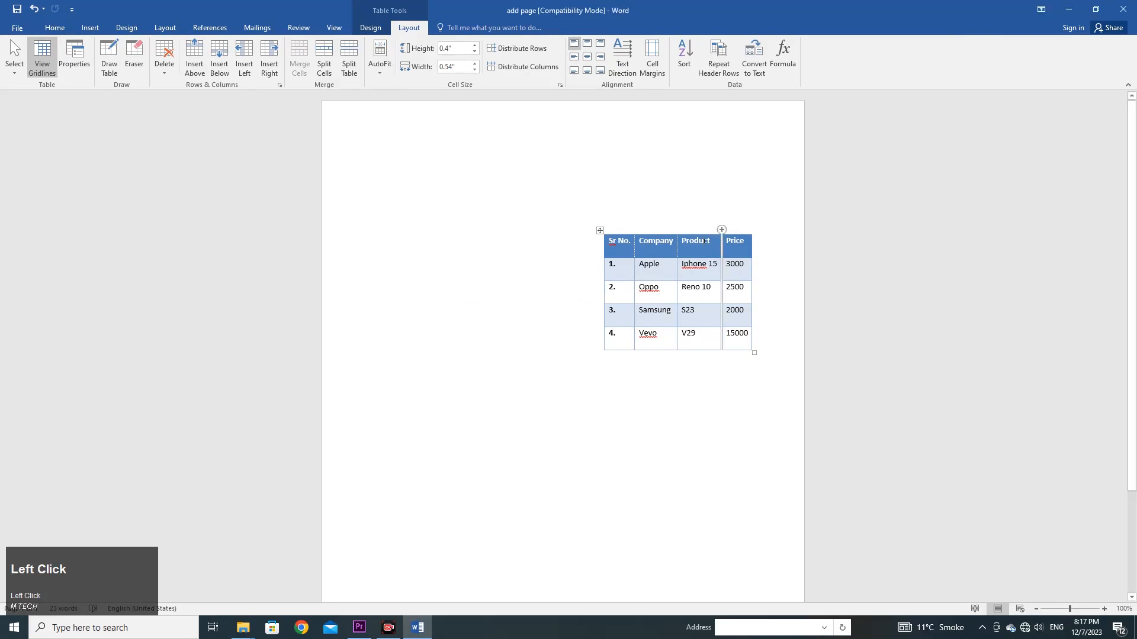
pyautogui.click(74, 58)
pyautogui.click(930, 204)
pyautogui.click(1036, 357)
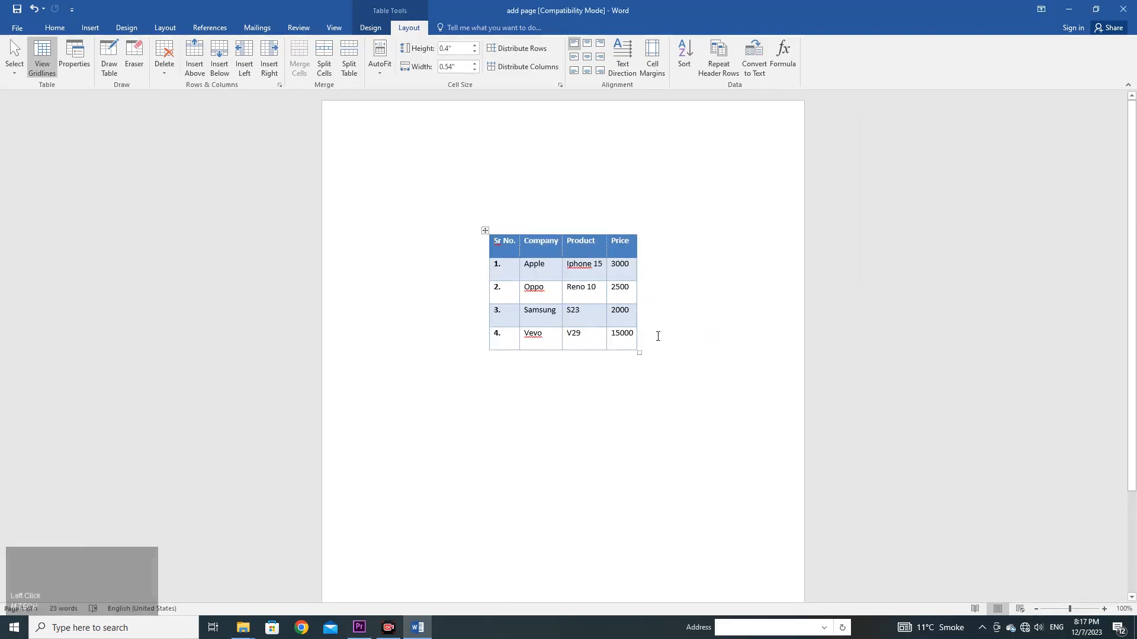
# Enlarge the whole table by its corner until the rows are about 0.8" high.
pyautogui.moveTo(639, 353); pyautogui.dragTo(793, 436)
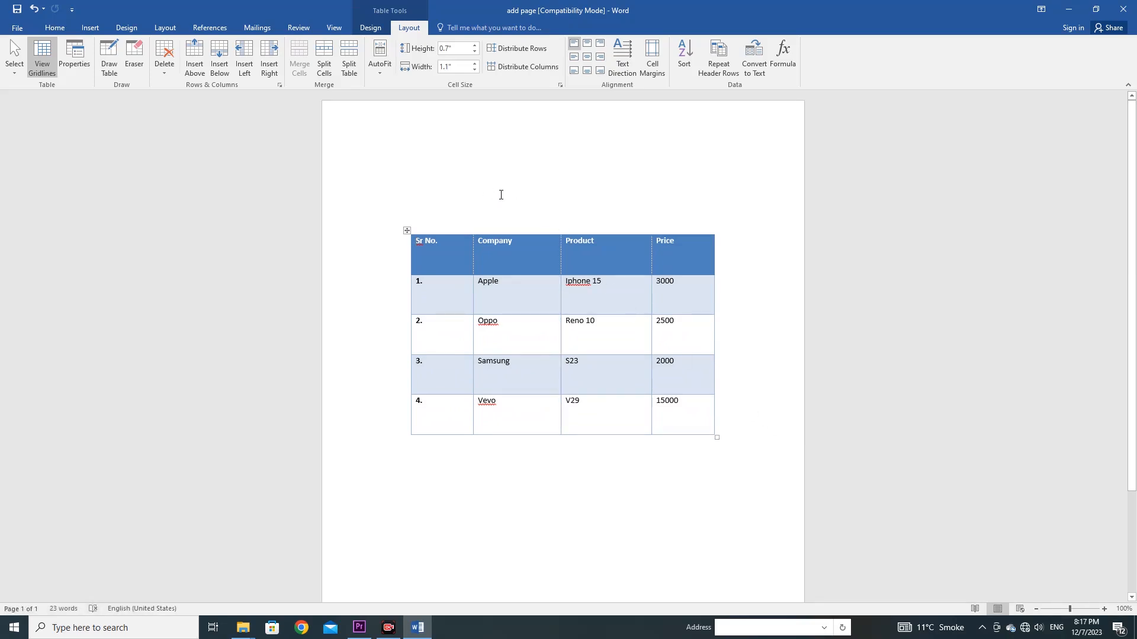
pyautogui.hotkey('ctrl', 'z')
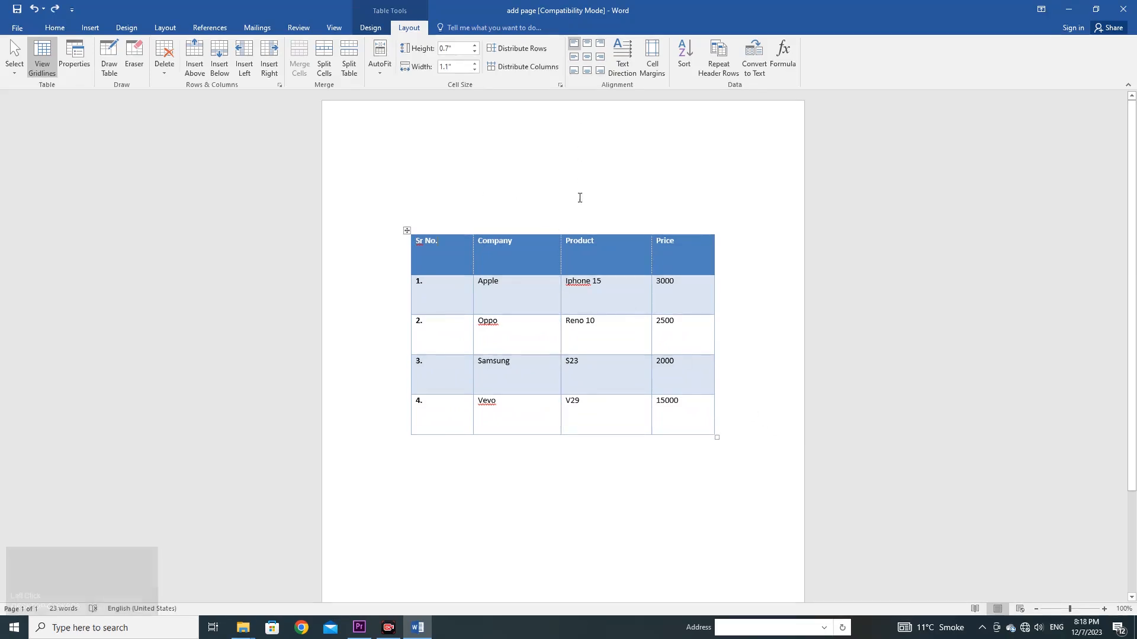
pyautogui.moveTo(717, 437); pyautogui.dragTo(737, 460)
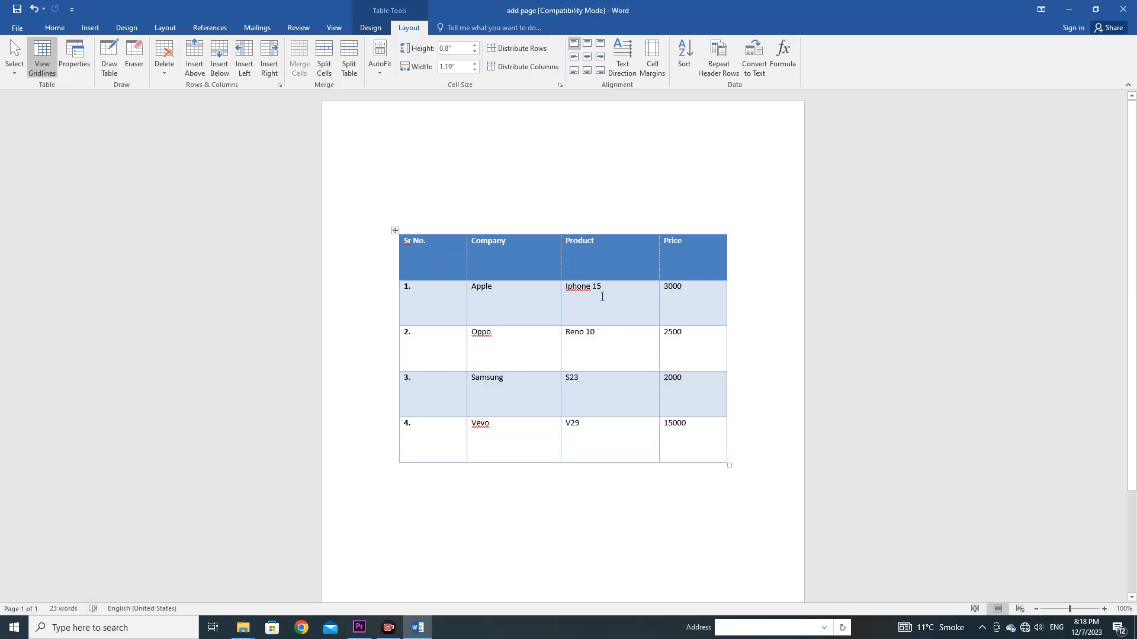
# Center the text of all table cells horizontally.
pyautogui.moveTo(567, 288); pyautogui.dragTo(603, 289)
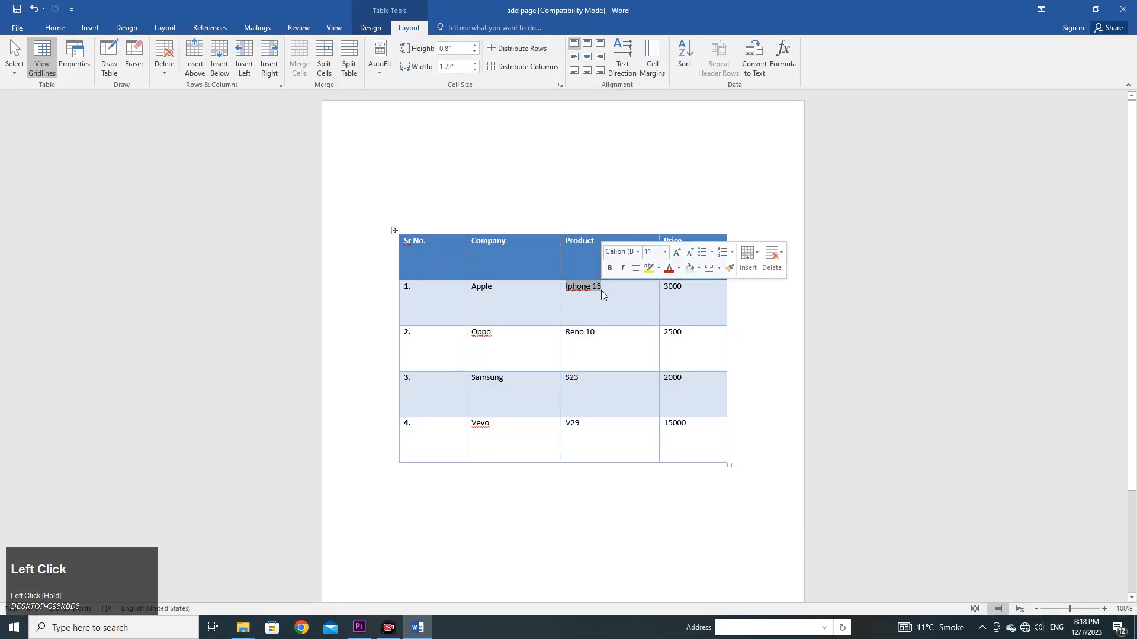
pyautogui.moveTo(690, 430); pyautogui.dragTo(392, 247)
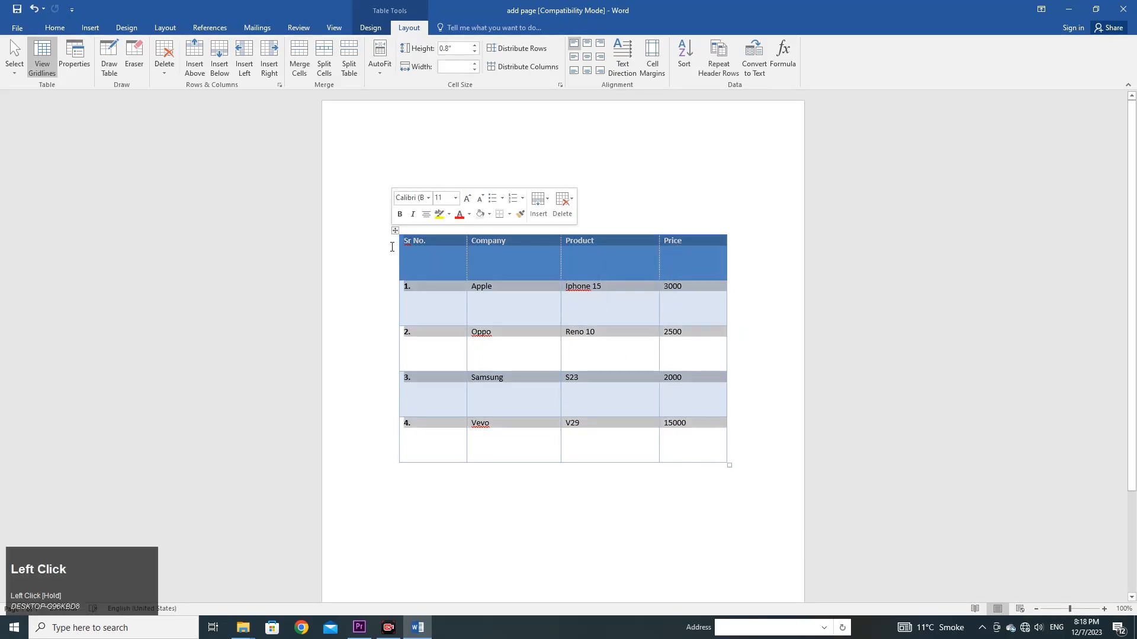
pyautogui.hotkey('ctrl', 'e')
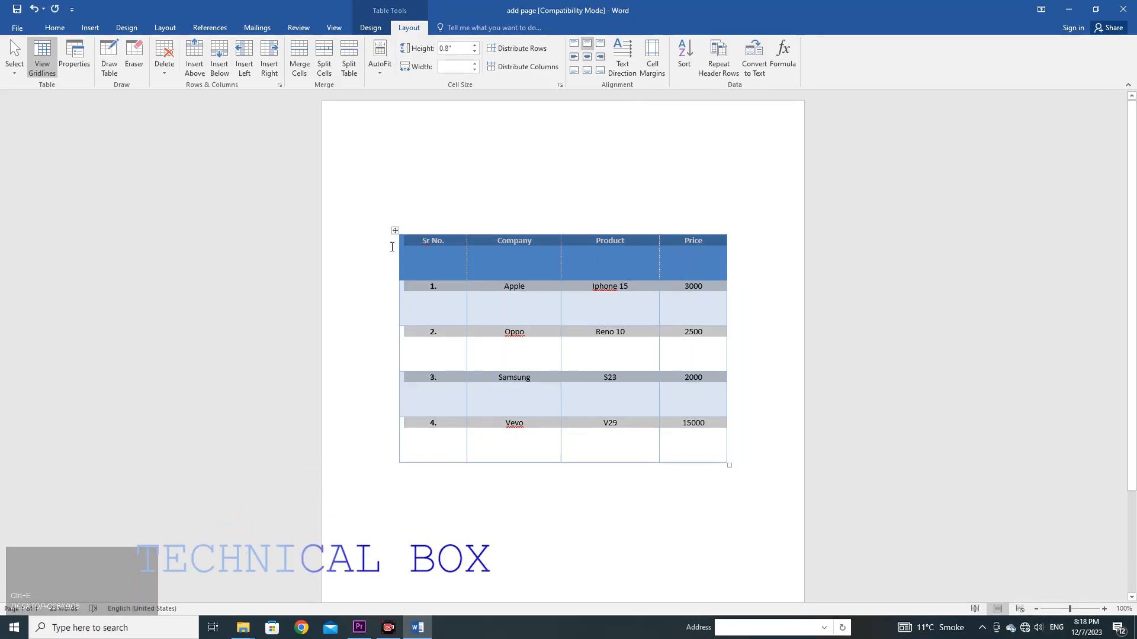
# Insert blank lines before Oppo in its cell to lower the text, and undo them.
pyautogui.click(509, 270)
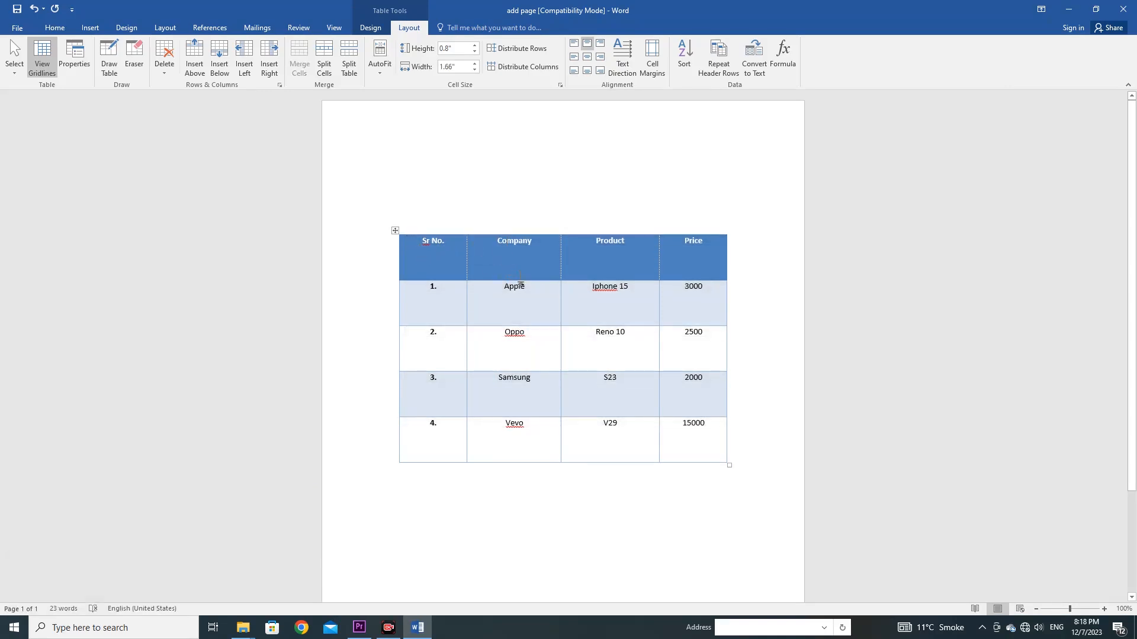
pyautogui.click(506, 335)
pyautogui.press('Return')
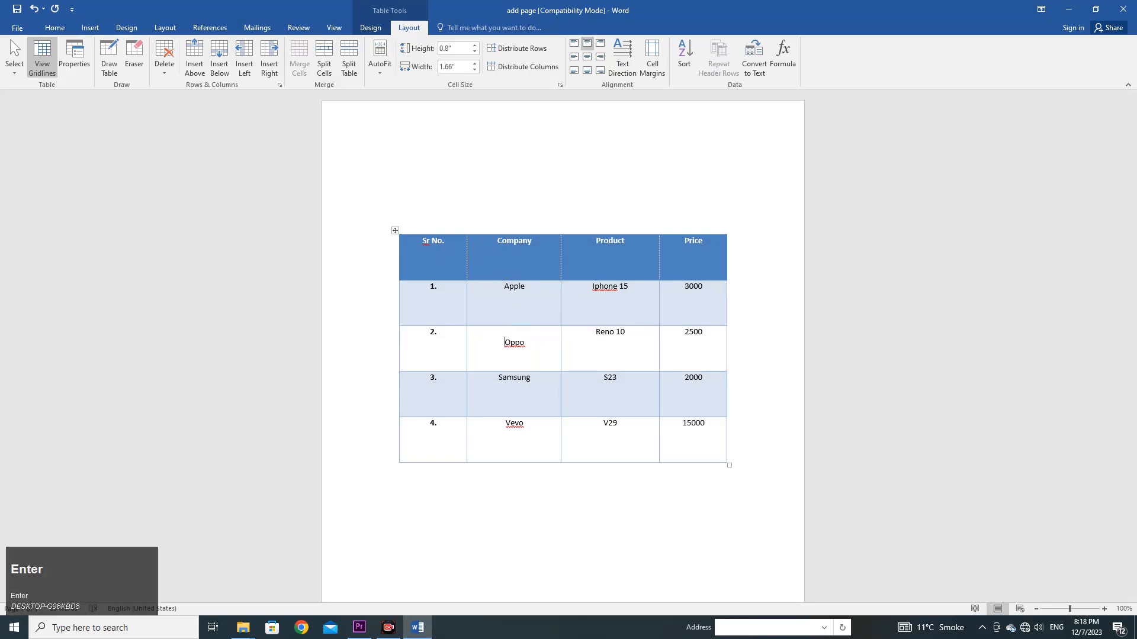
pyautogui.press('Return')
pyautogui.hotkey('ctrl', 'z')
# Try the three top, the center right and the three bottom cell alignments on the whole table's text.
pyautogui.click(395, 231)
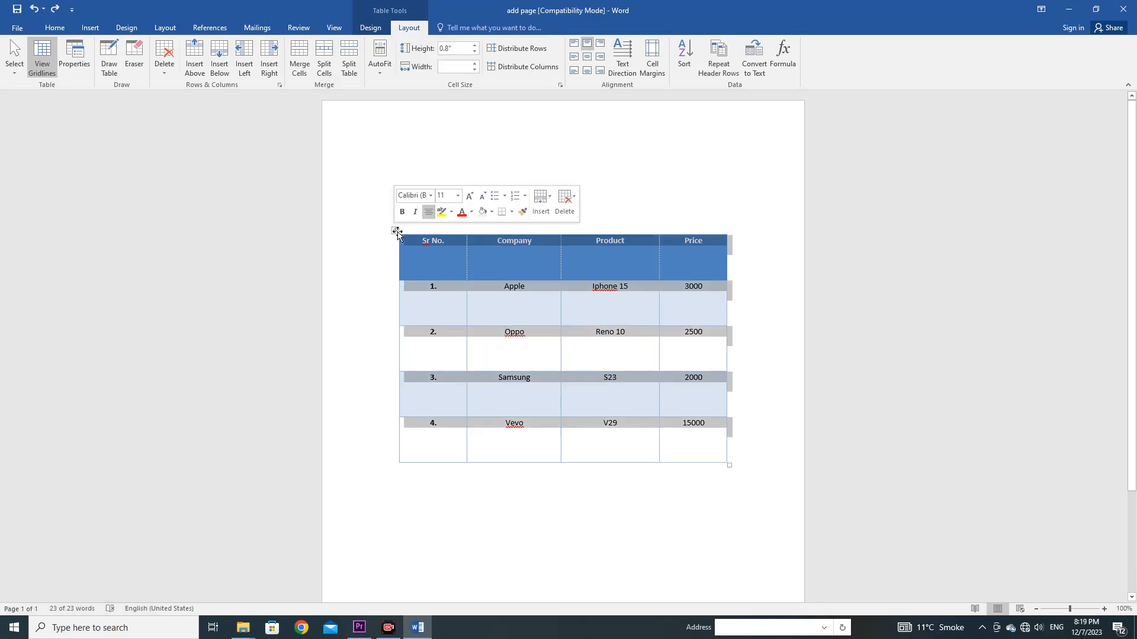
pyautogui.click(573, 45)
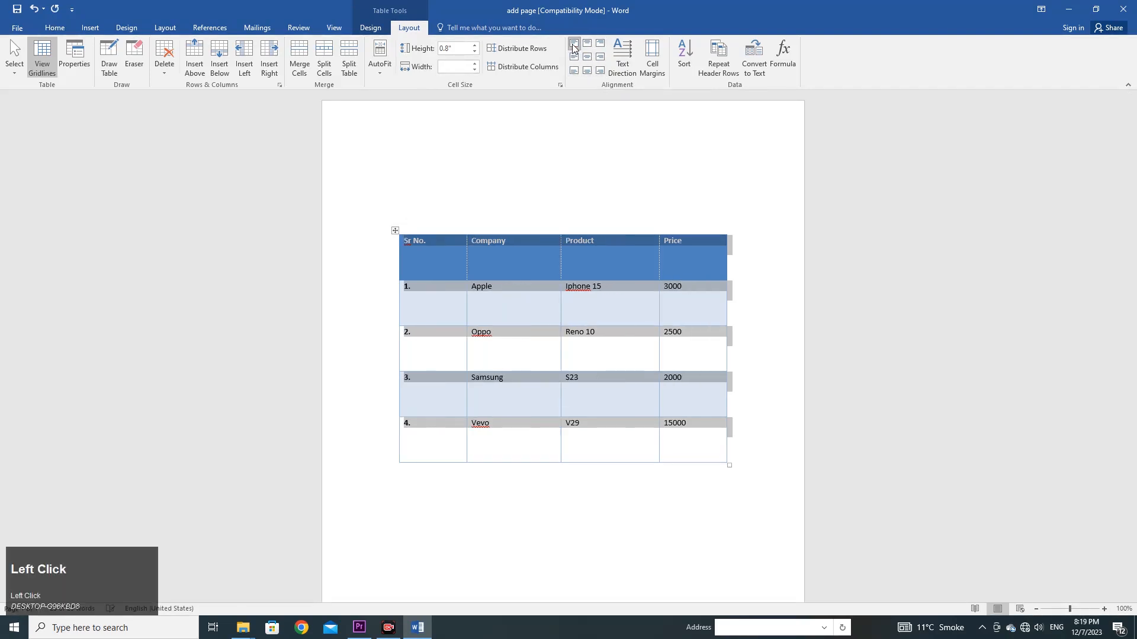
pyautogui.click(586, 43)
pyautogui.click(601, 44)
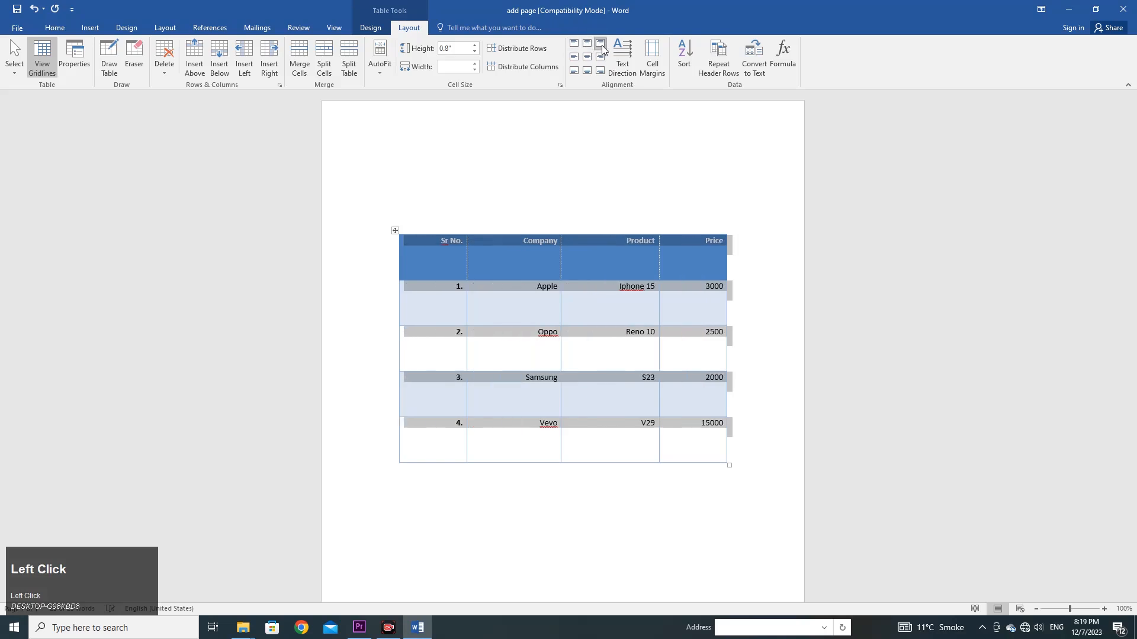
pyautogui.click(601, 57)
pyautogui.click(600, 70)
pyautogui.click(588, 71)
pyautogui.click(574, 70)
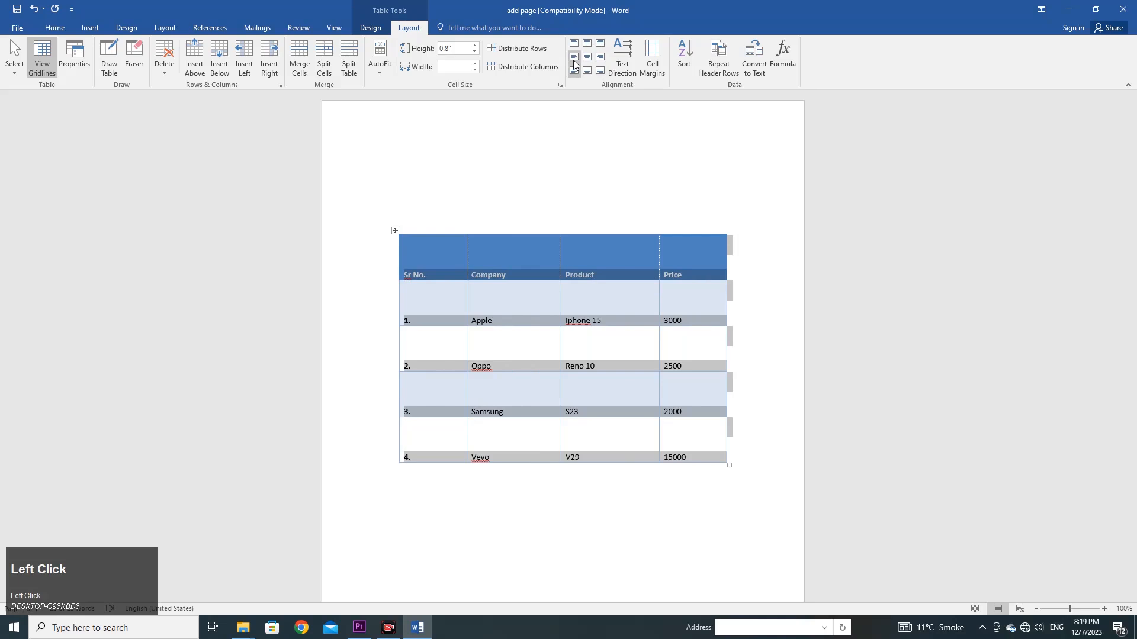
# Align the whole table's text center left, and change it to Align Center within the cells.
pyautogui.click(574, 58)
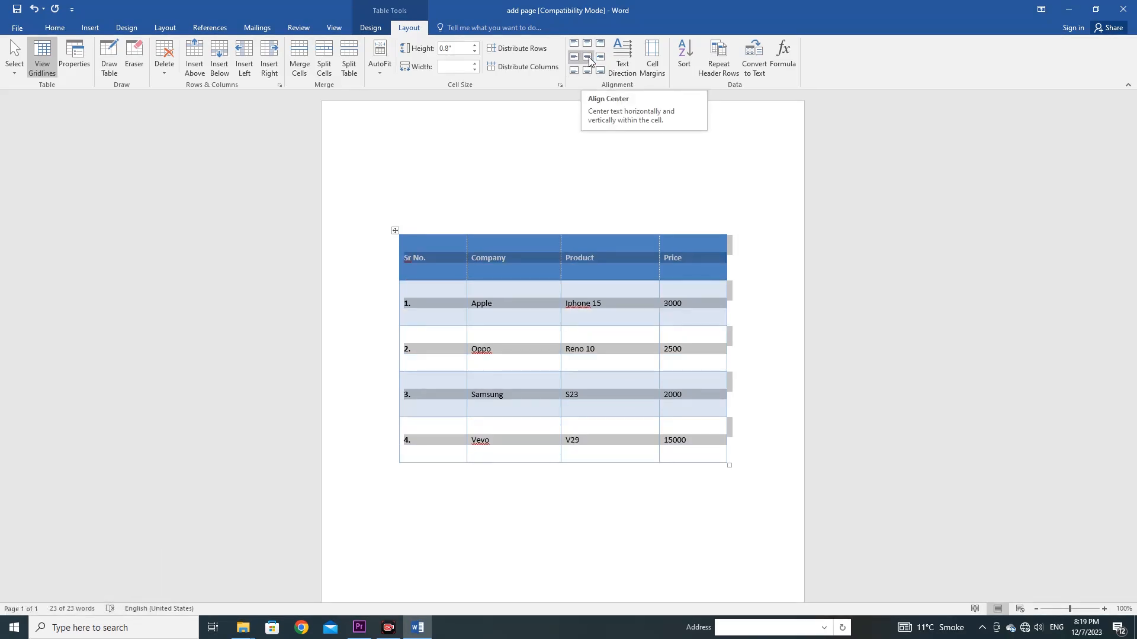
pyautogui.click(588, 57)
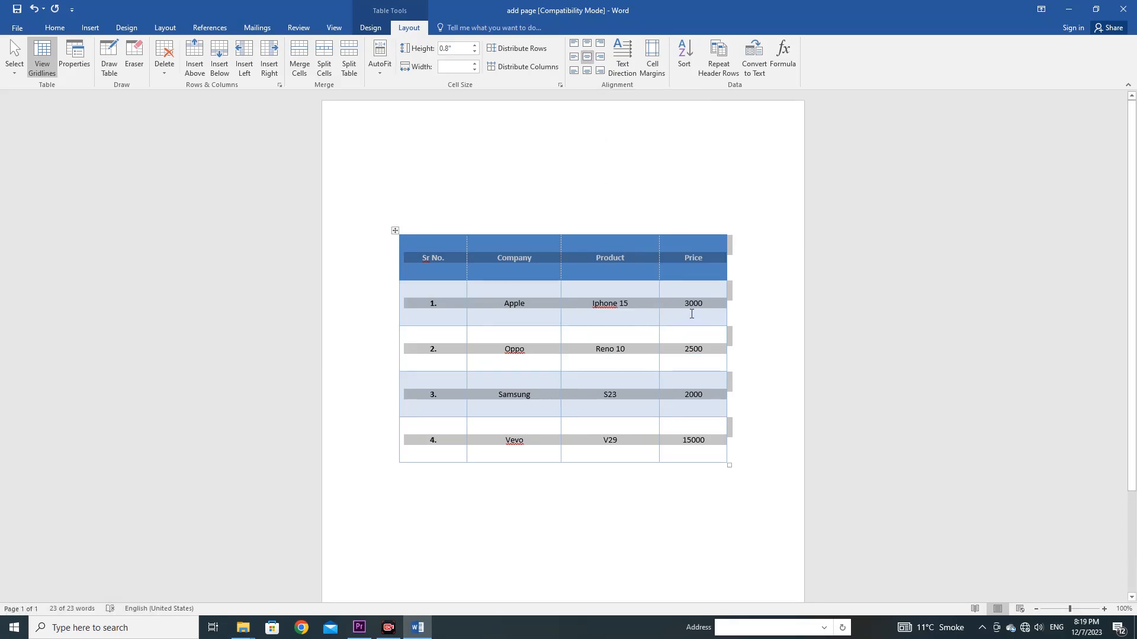
pyautogui.click(744, 308)
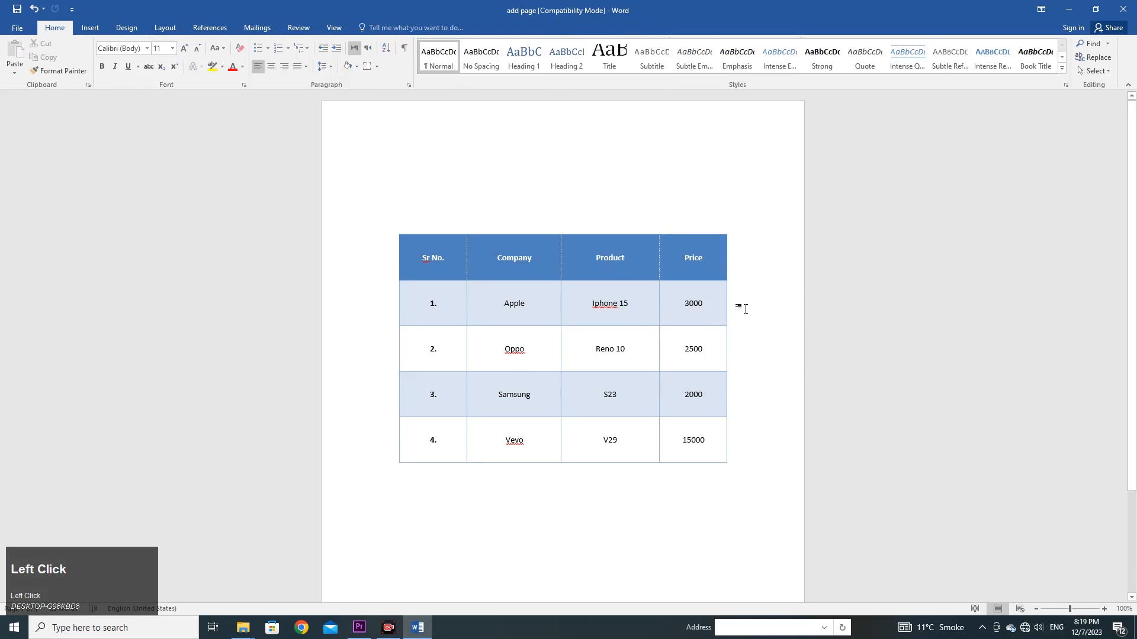
# Rotate the text direction of the whole table through its vertical orientations, and undo the change.
pyautogui.click(526, 289)
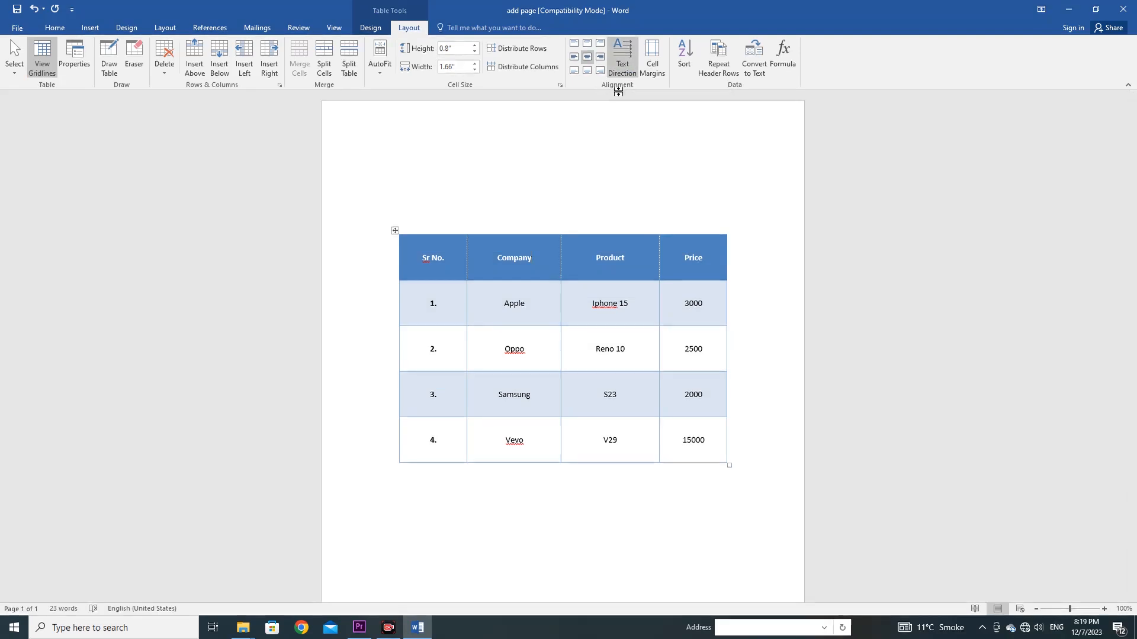
pyautogui.click(395, 231)
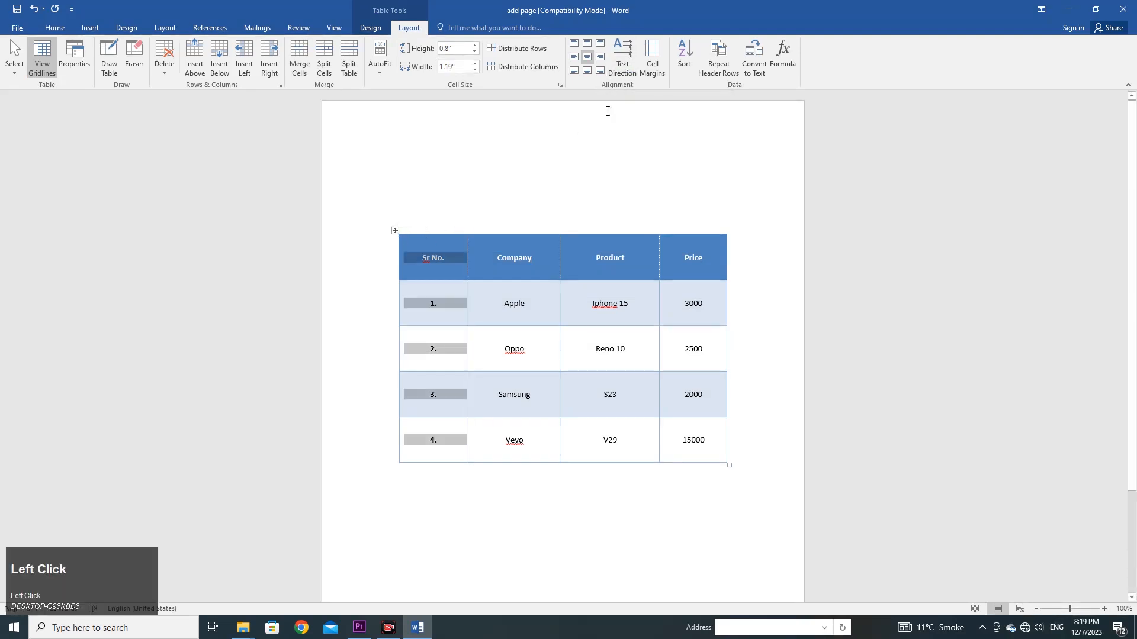
pyautogui.click(395, 232)
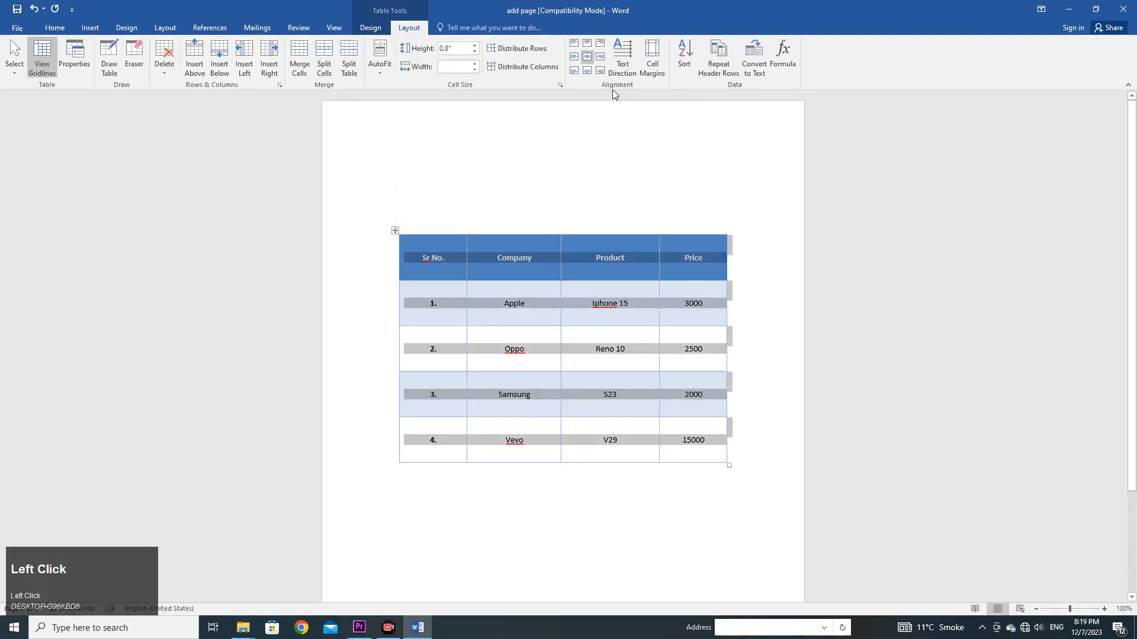
pyautogui.click(623, 59)
pyautogui.click(624, 59)
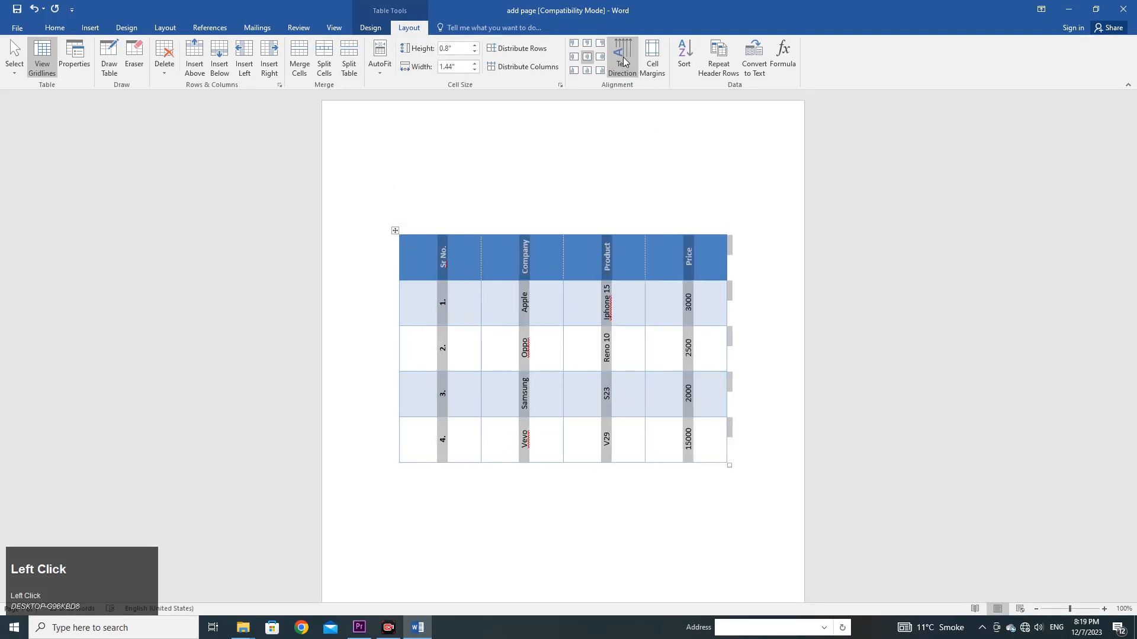
pyautogui.click(624, 61)
pyautogui.hotkey('ctrl', 'z')
pyautogui.click(624, 61)
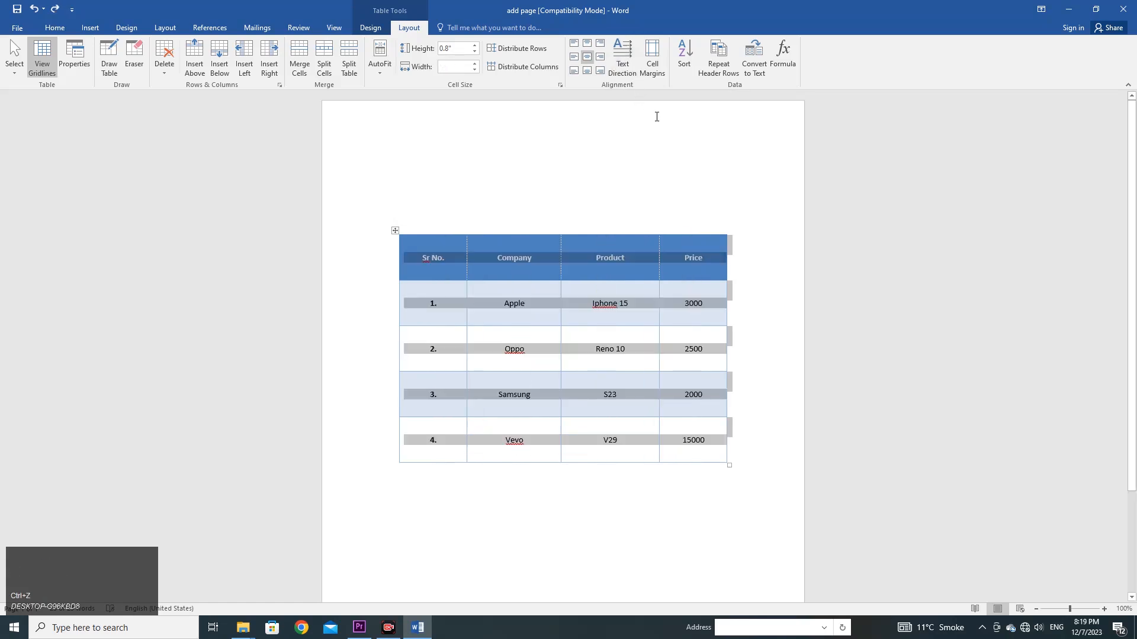
pyautogui.click(626, 215)
# Allow spacing between cells for the whole table and raise the spacing slightly above 0.01".
pyautogui.click(402, 238)
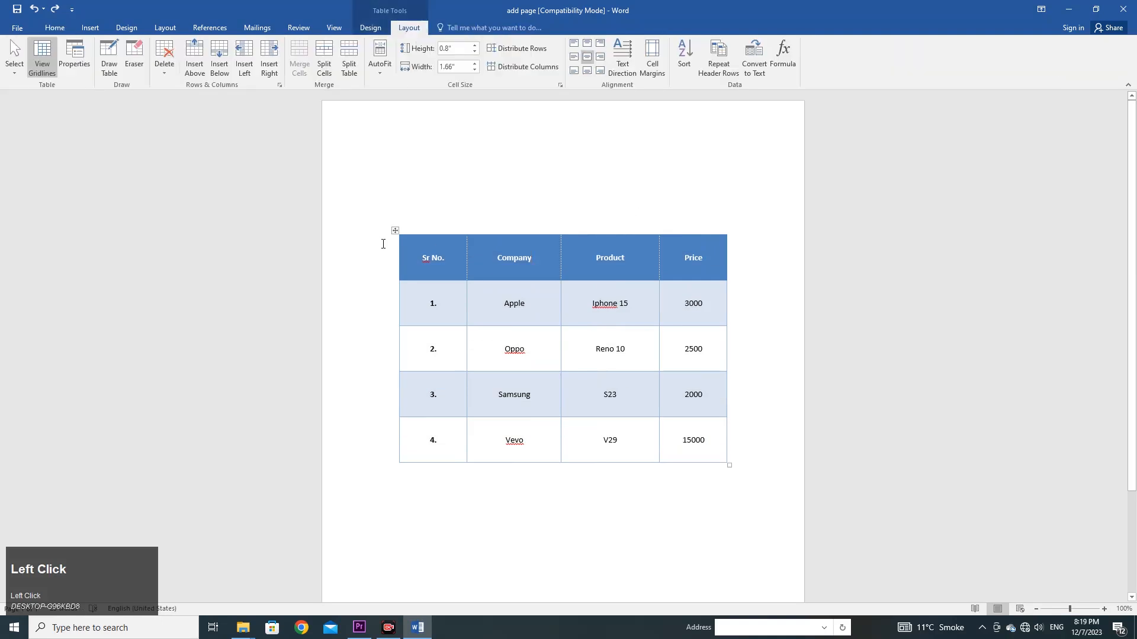
pyautogui.click(395, 230)
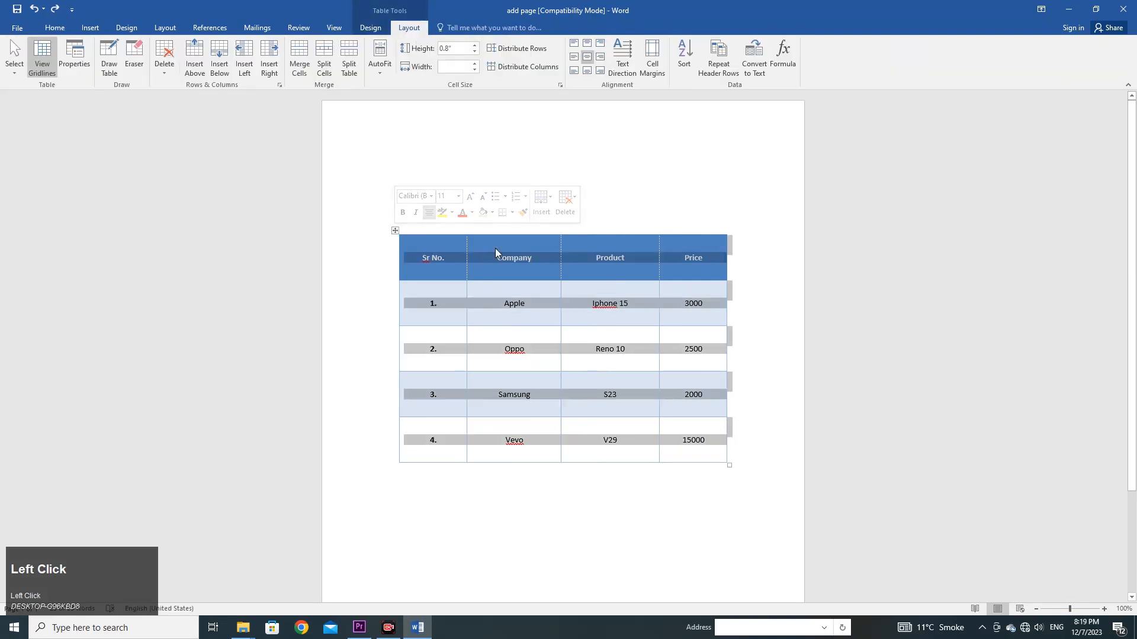
pyautogui.click(647, 70)
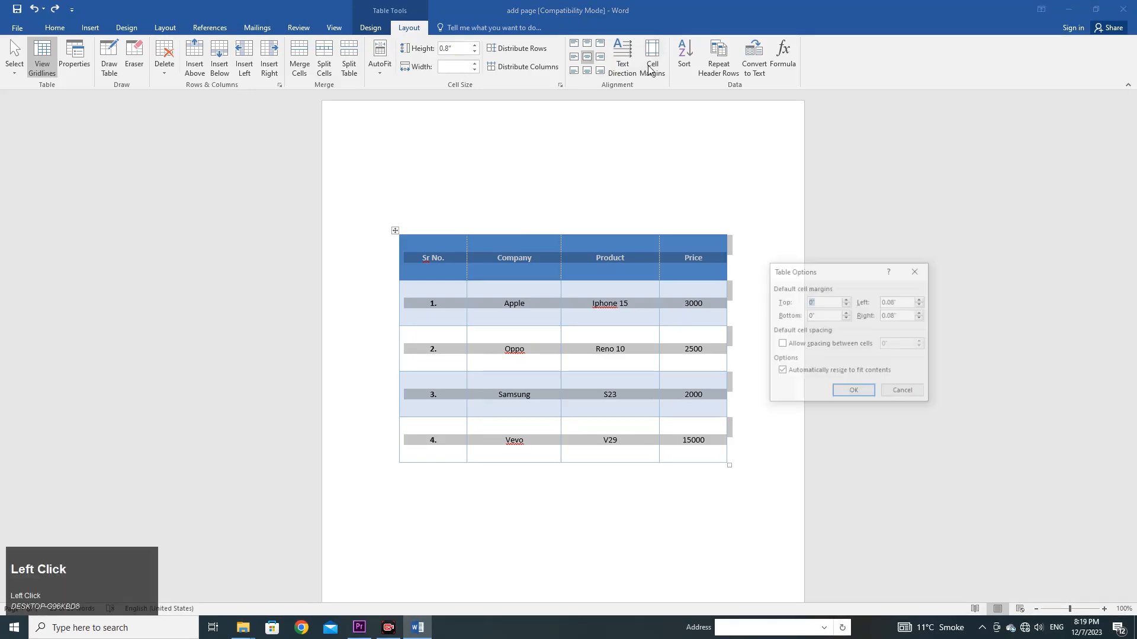
pyautogui.click(782, 344)
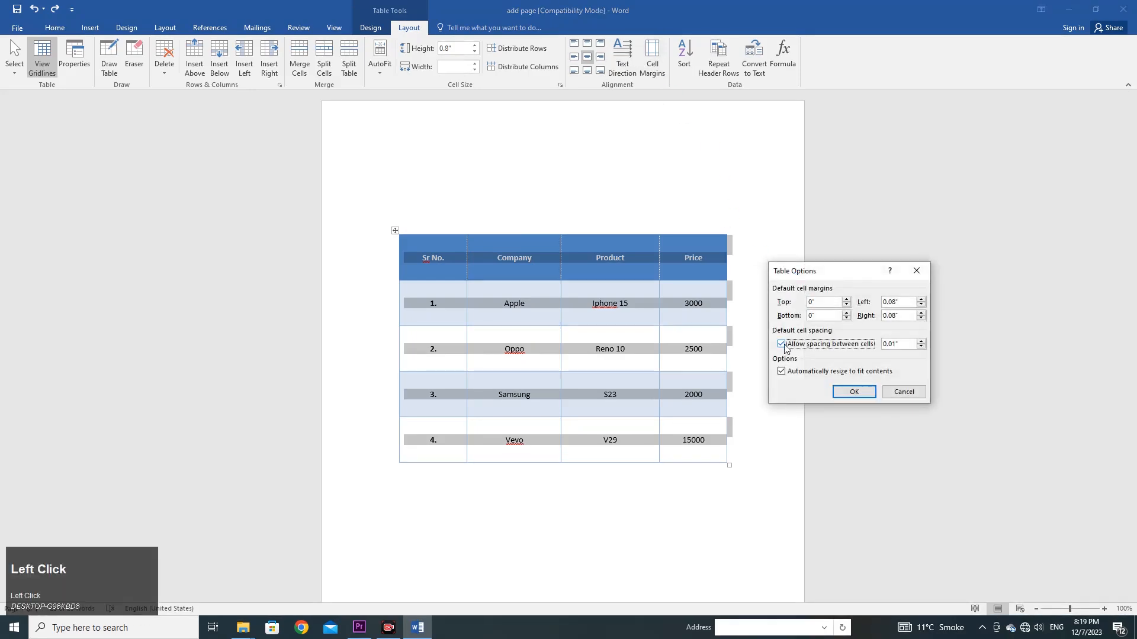
pyautogui.click(921, 342)
pyautogui.click(854, 392)
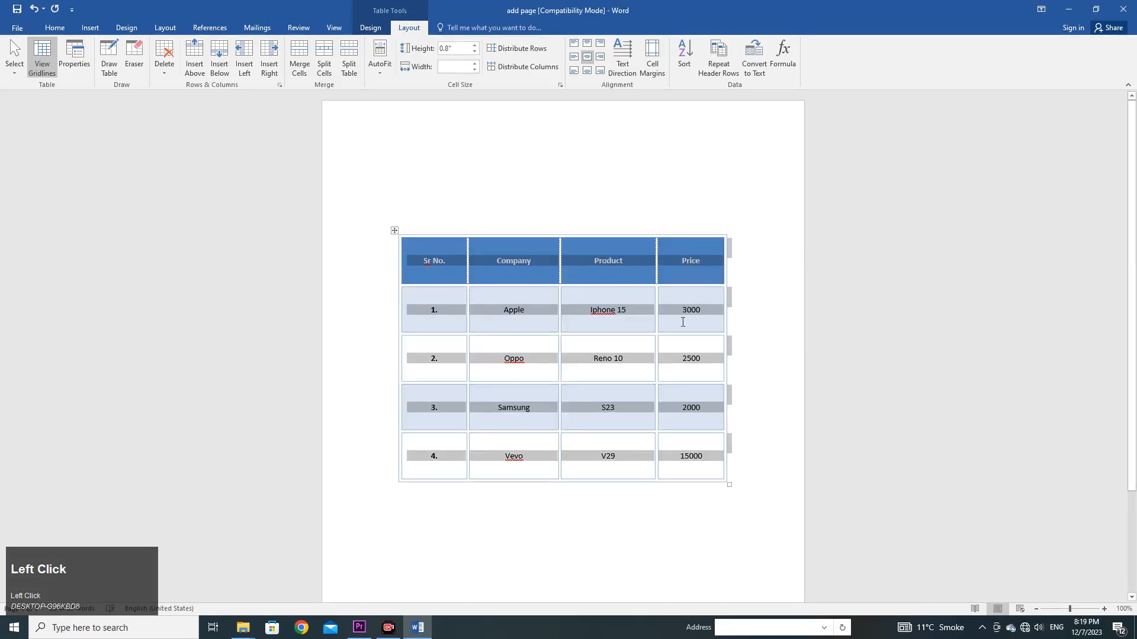
# Sort the whole table by the Sr No. column in descending order, keeping the header row.
pyautogui.click(655, 222)
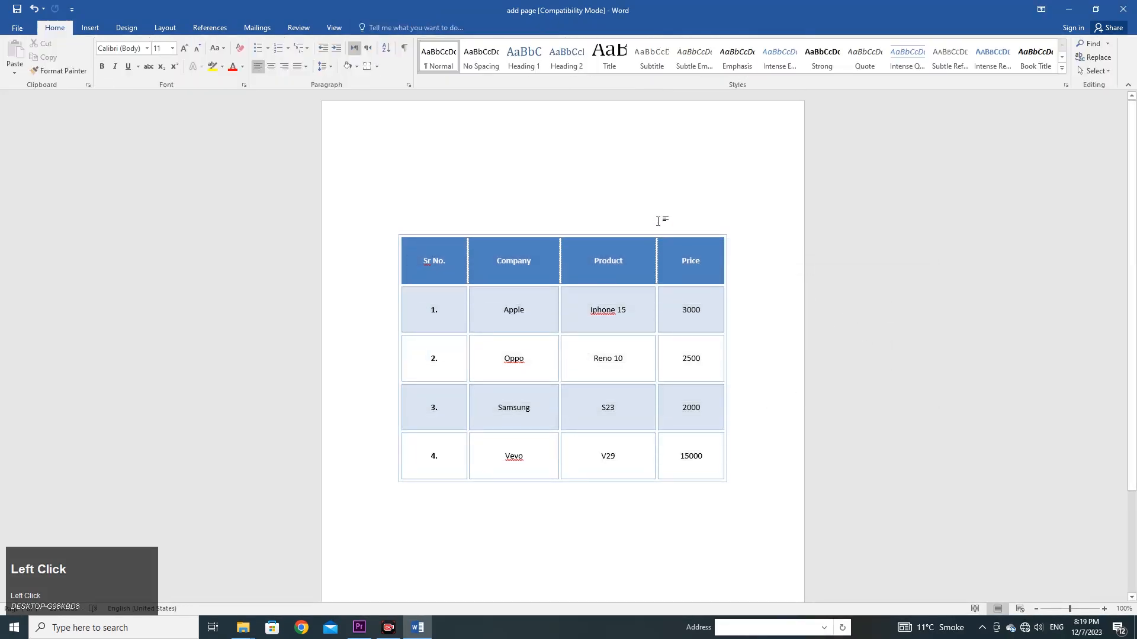
pyautogui.click(395, 229)
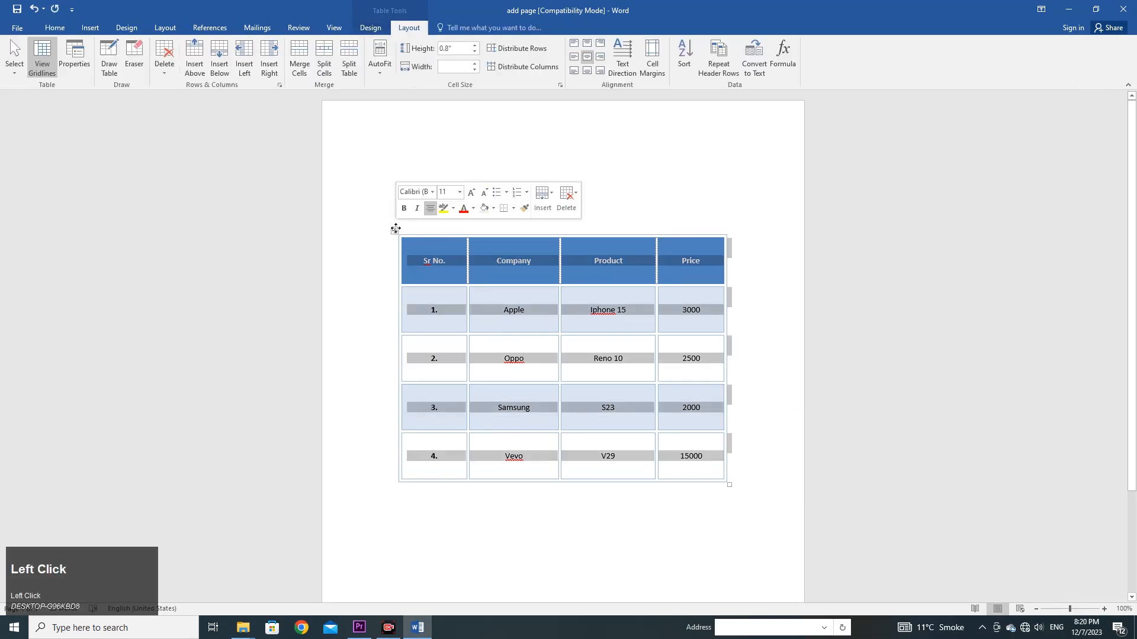
pyautogui.click(687, 64)
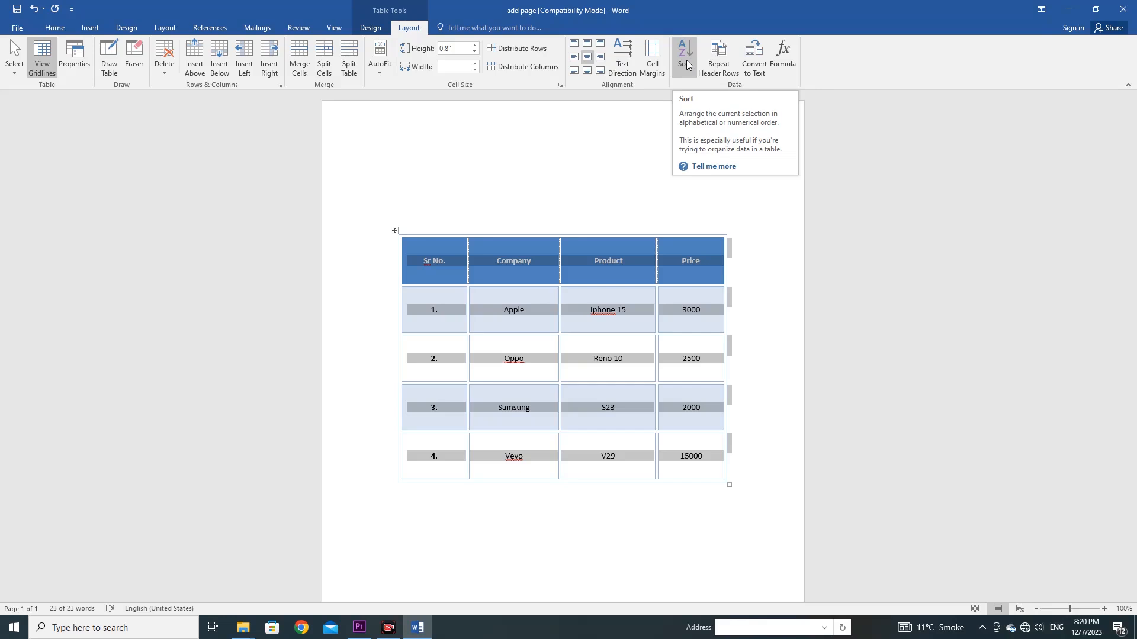
pyautogui.click(494, 360)
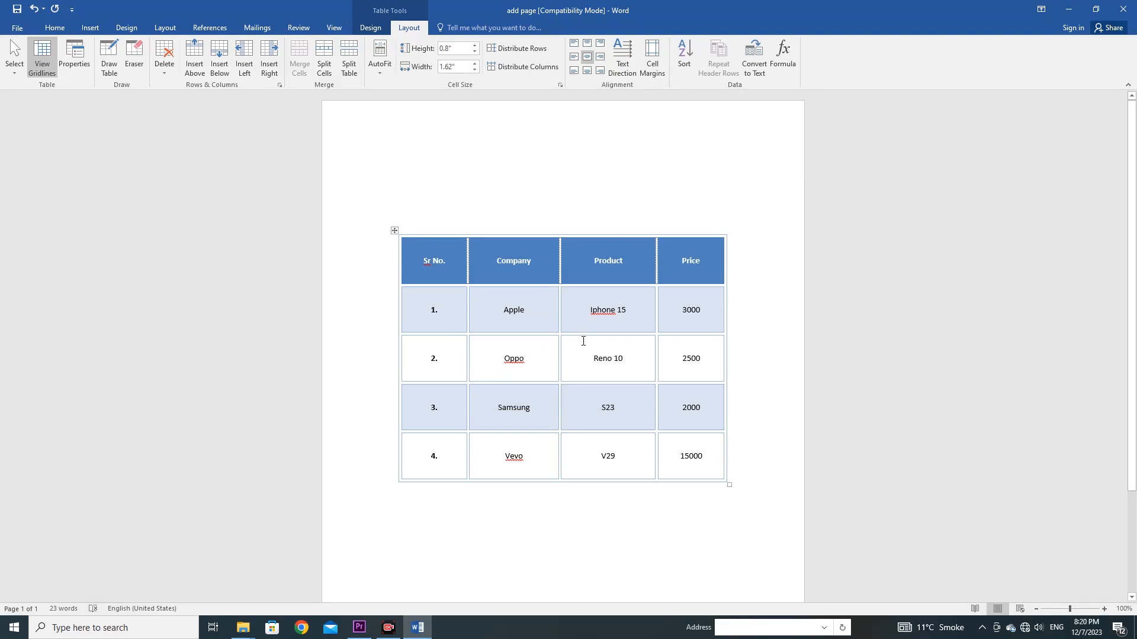
pyautogui.click(394, 230)
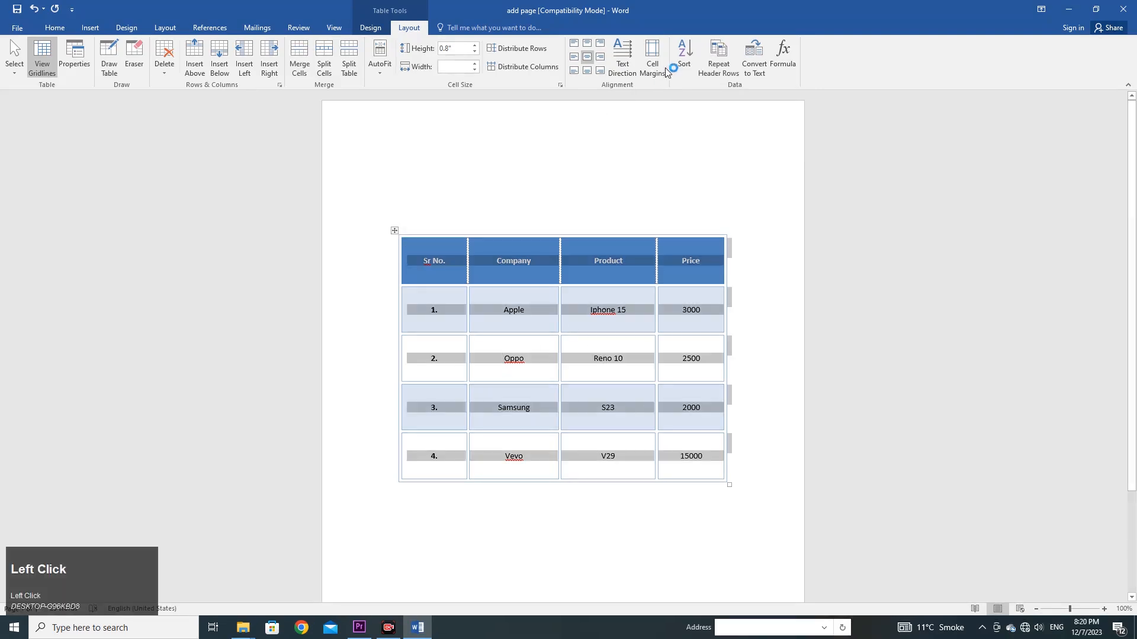
pyautogui.click(686, 71)
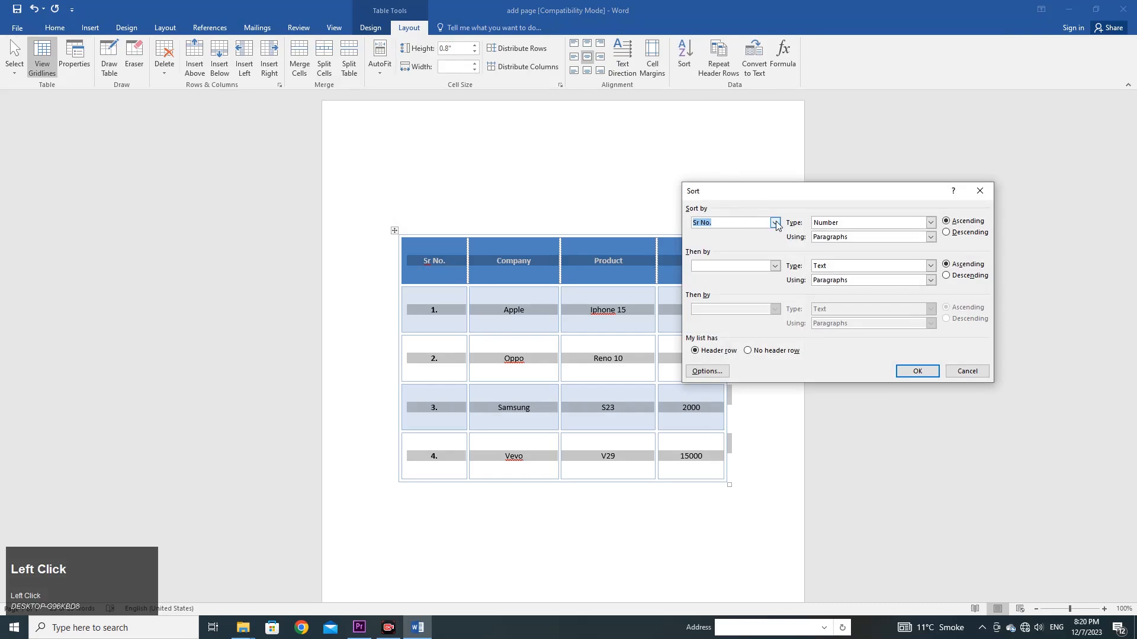
pyautogui.click(775, 223)
pyautogui.click(775, 223)
pyautogui.click(947, 232)
pyautogui.click(909, 373)
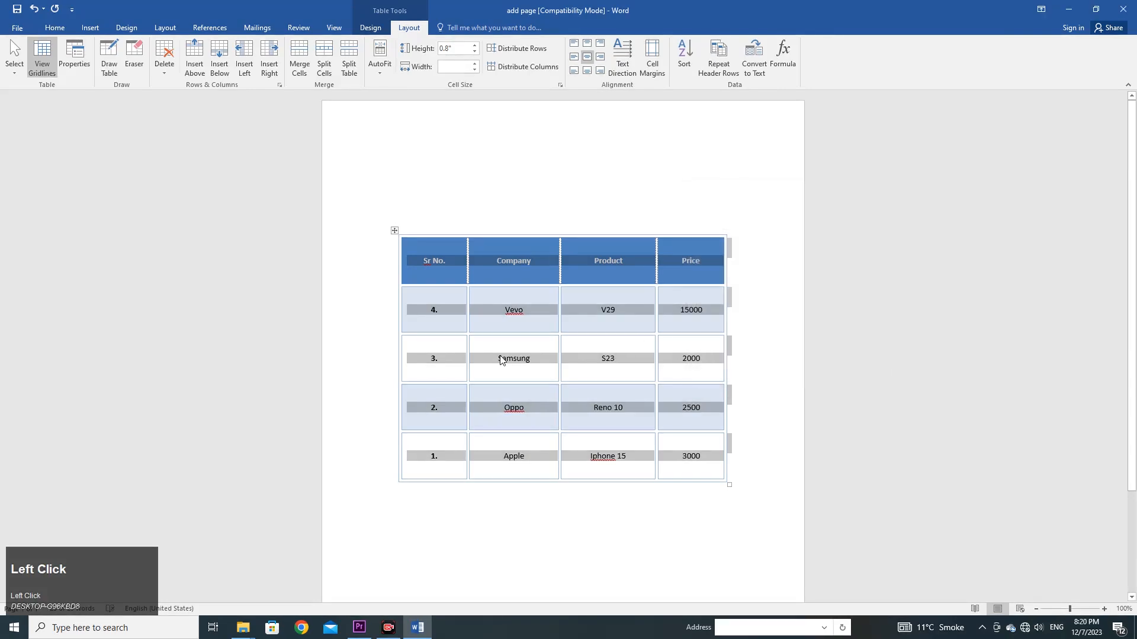
# Sort the table by the Price column as numbers in ascending order, keeping the header row.
pyautogui.click(441, 337)
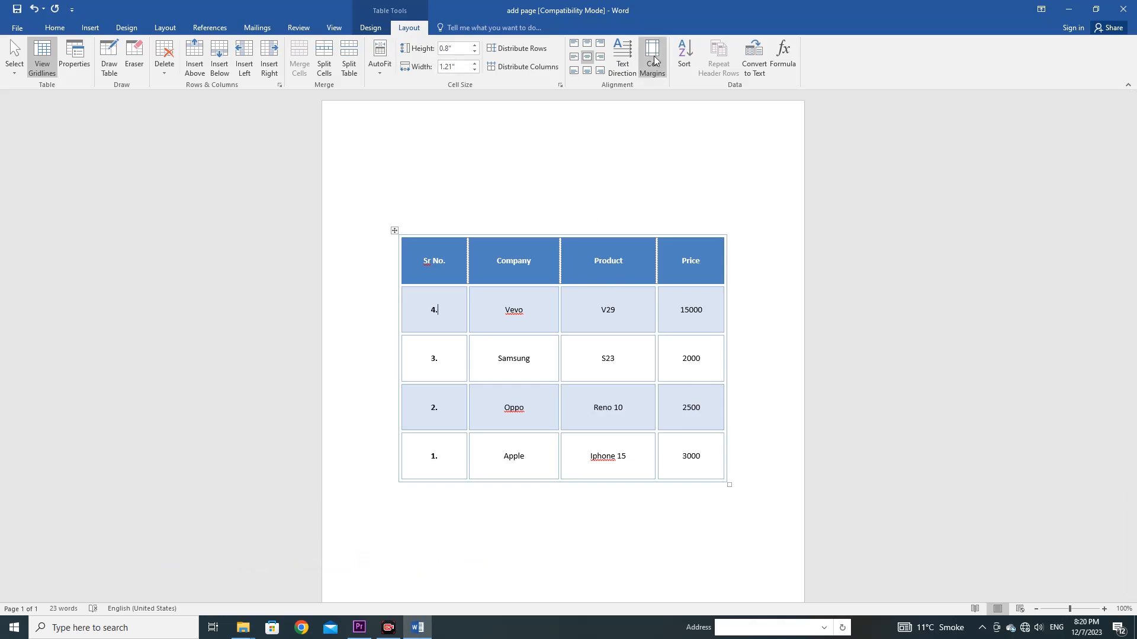
pyautogui.click(684, 56)
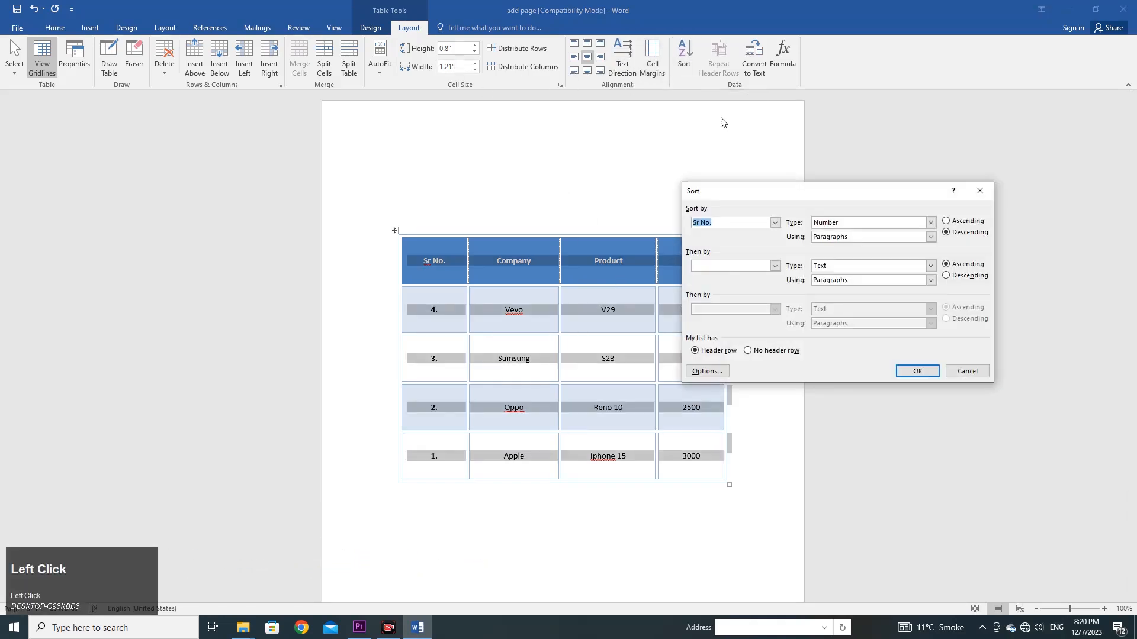
pyautogui.click(775, 223)
pyautogui.click(754, 256)
pyautogui.moveTo(860, 198); pyautogui.dragTo(950, 189)
pyautogui.click(1036, 215)
pyautogui.click(1009, 363)
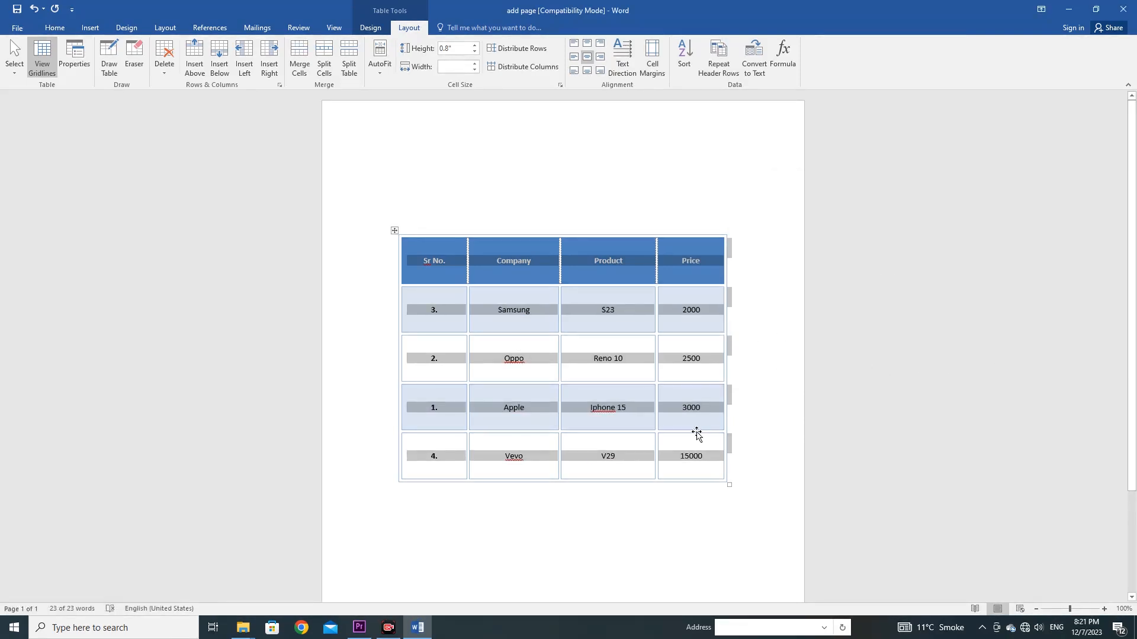
pyautogui.click(764, 356)
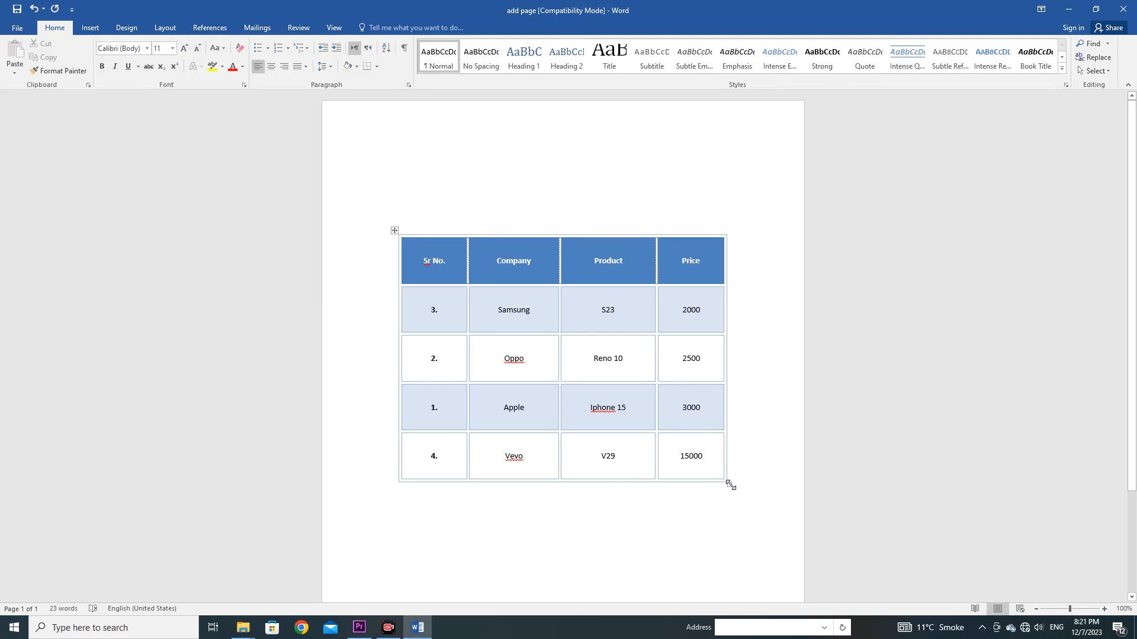
# Shrink the whole table to less than half its width and height, and move it straight down the page.
pyautogui.moveTo(731, 486); pyautogui.dragTo(554, 283)
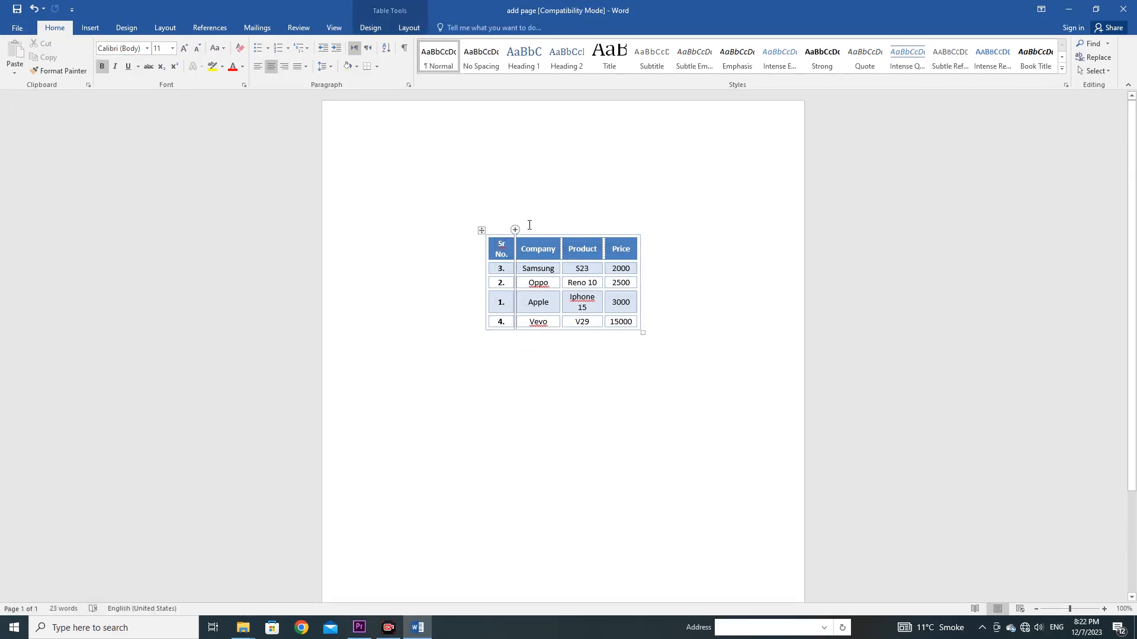
pyautogui.moveTo(481, 230); pyautogui.dragTo(481, 302)
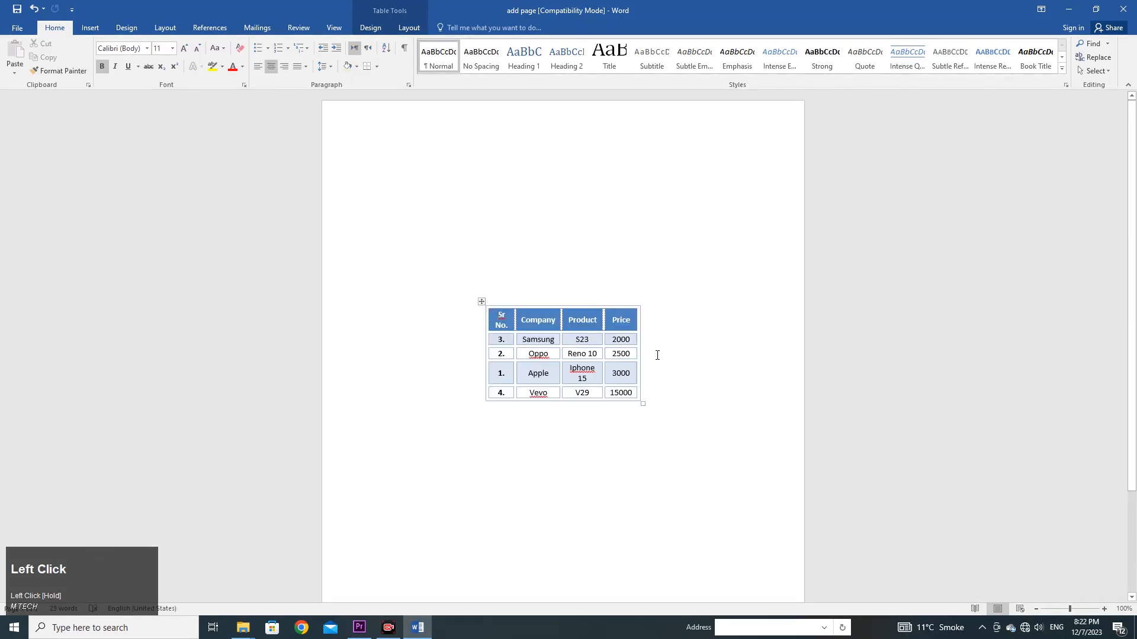
pyautogui.keyDown('ctrl'); pyautogui.scroll(9, 665, 360); pyautogui.keyUp('ctrl')
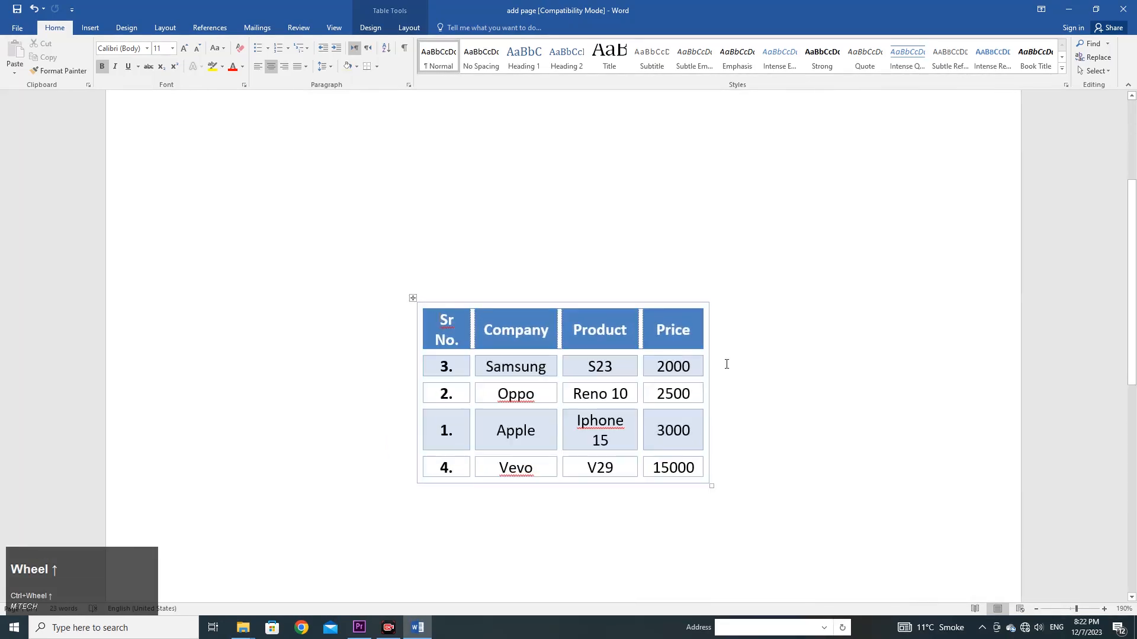
pyautogui.scroll(-1, 726, 364)
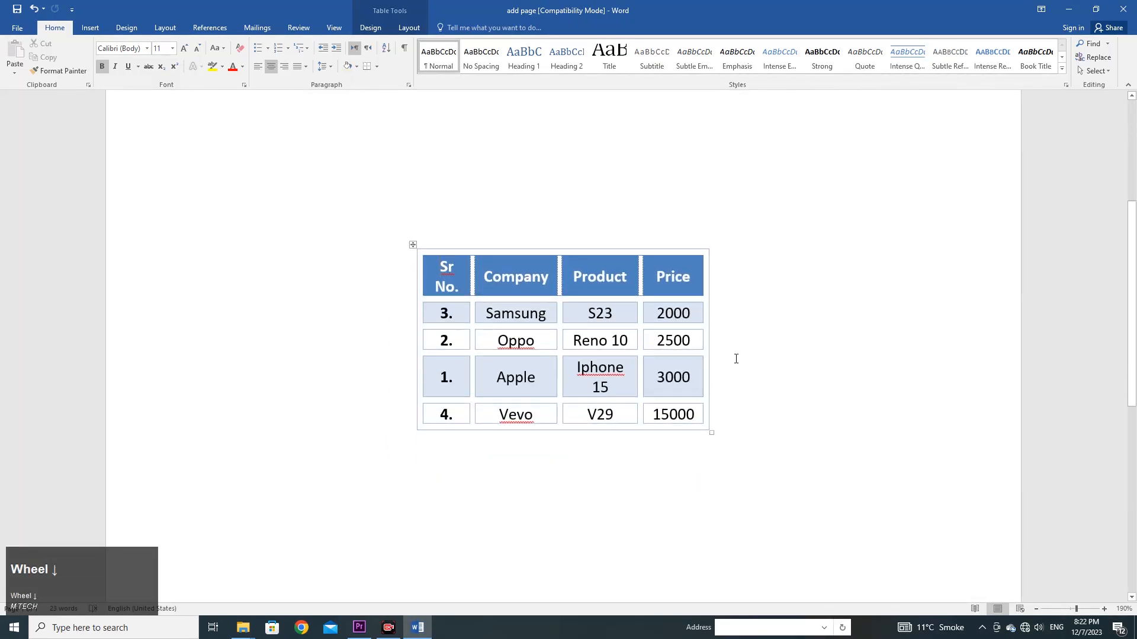